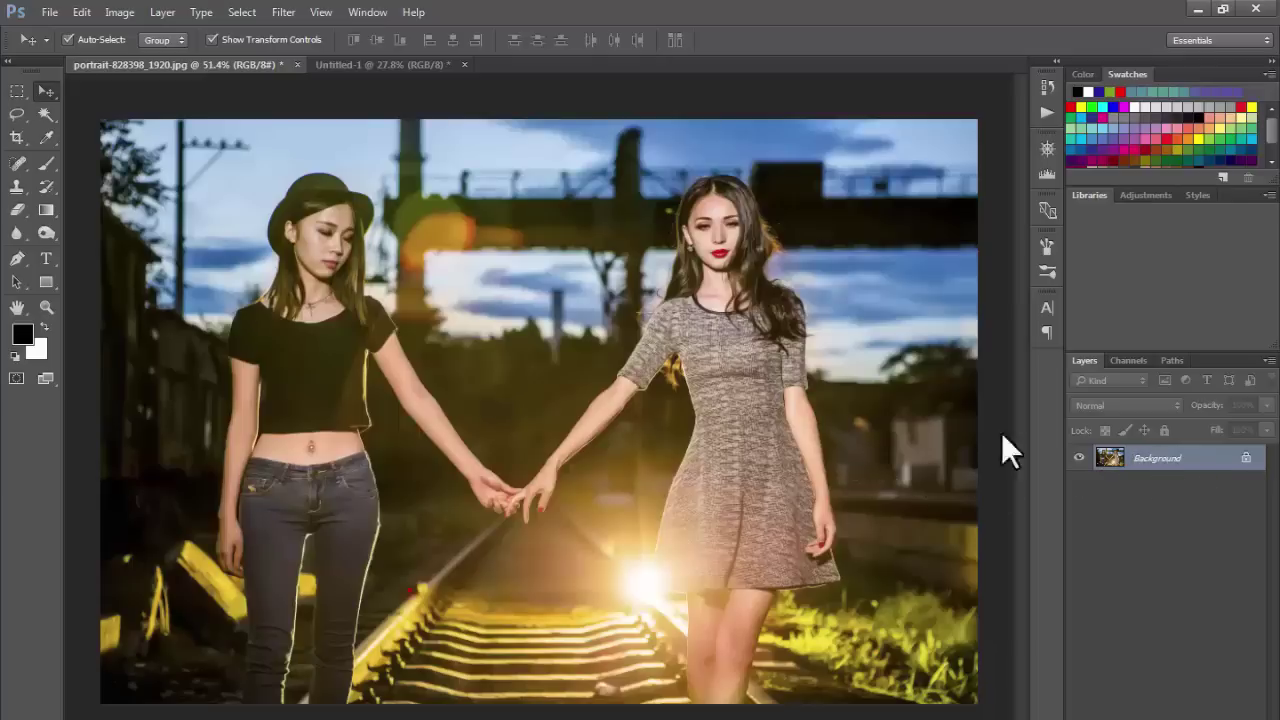
Step: Add a new empty layer and select a rectangle between the two women
left_click(165, 13)
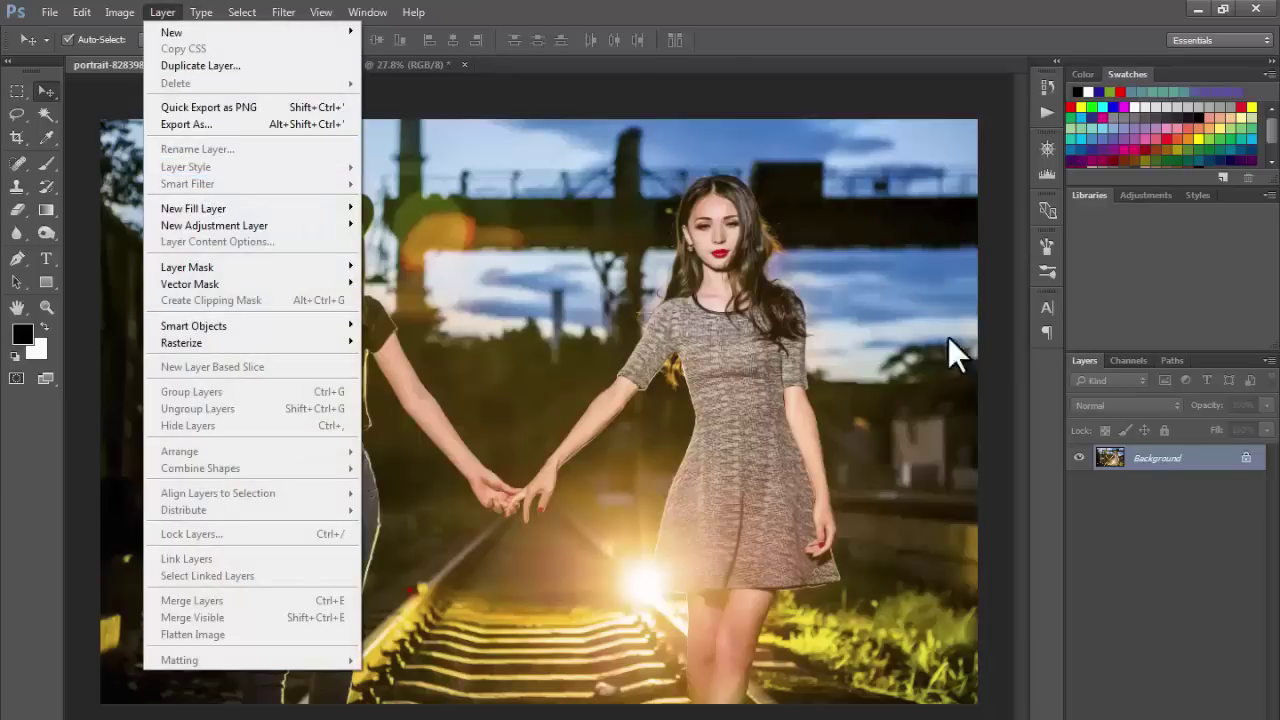
left_click(1111, 406)
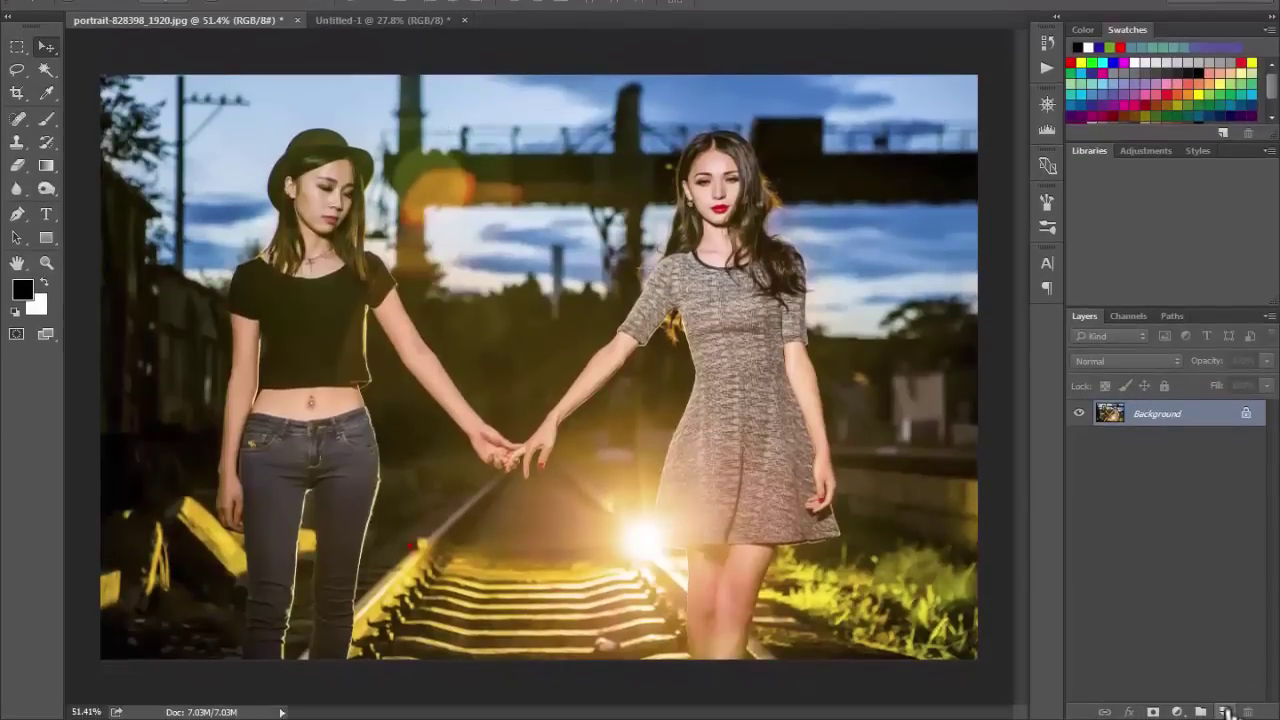
left_click(1225, 711)
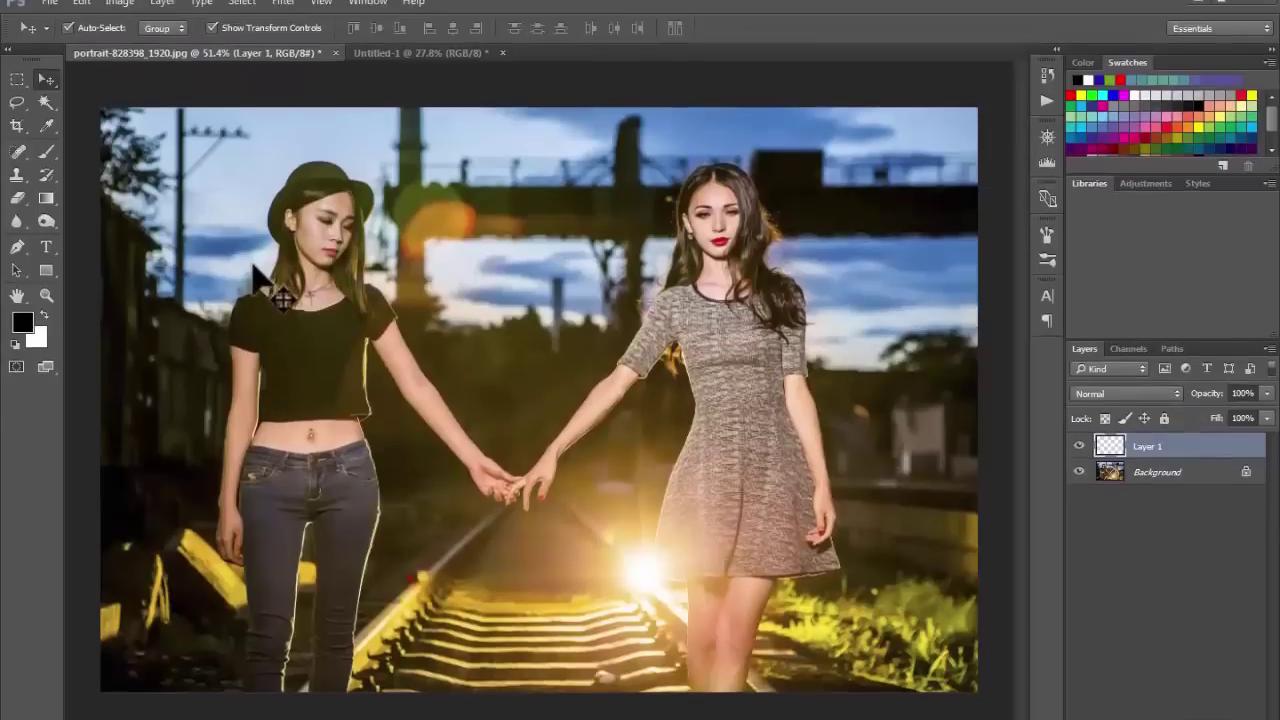
key("m")
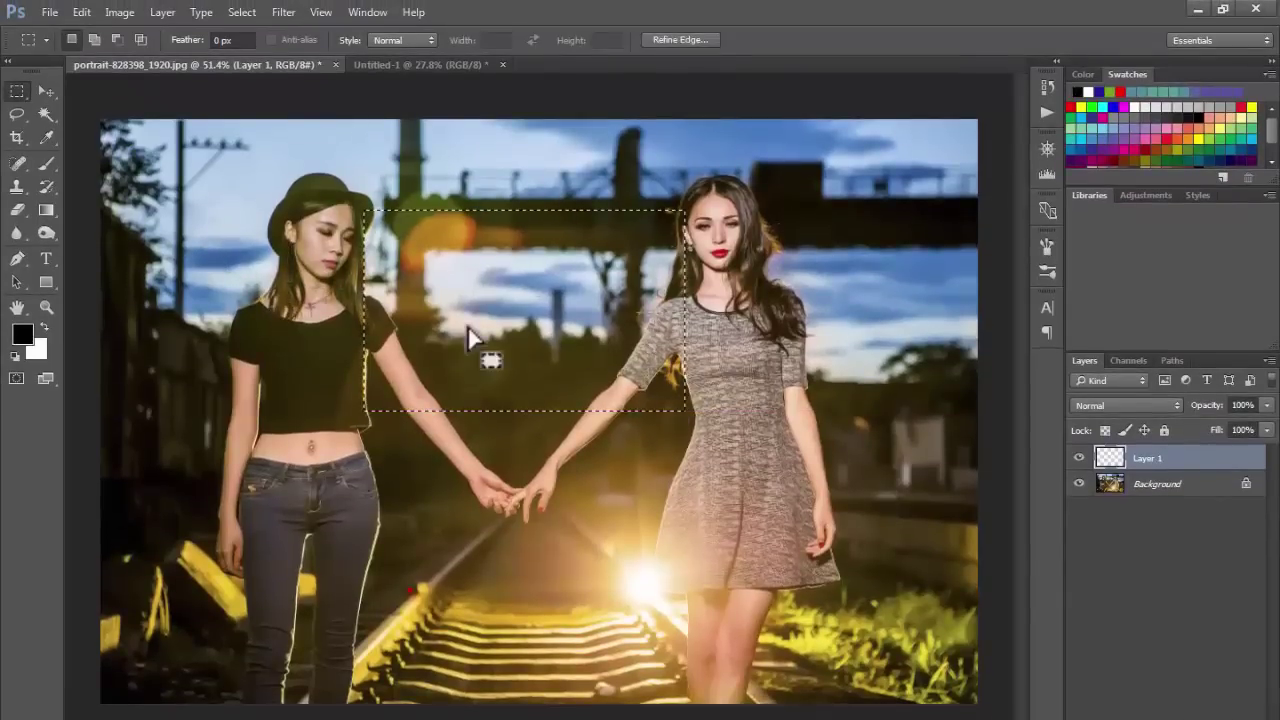
mouse_move(480, 337)
left_mouse_down()
mouse_move(560, 420)
mouse_move(545, 392)
left_mouse_up()
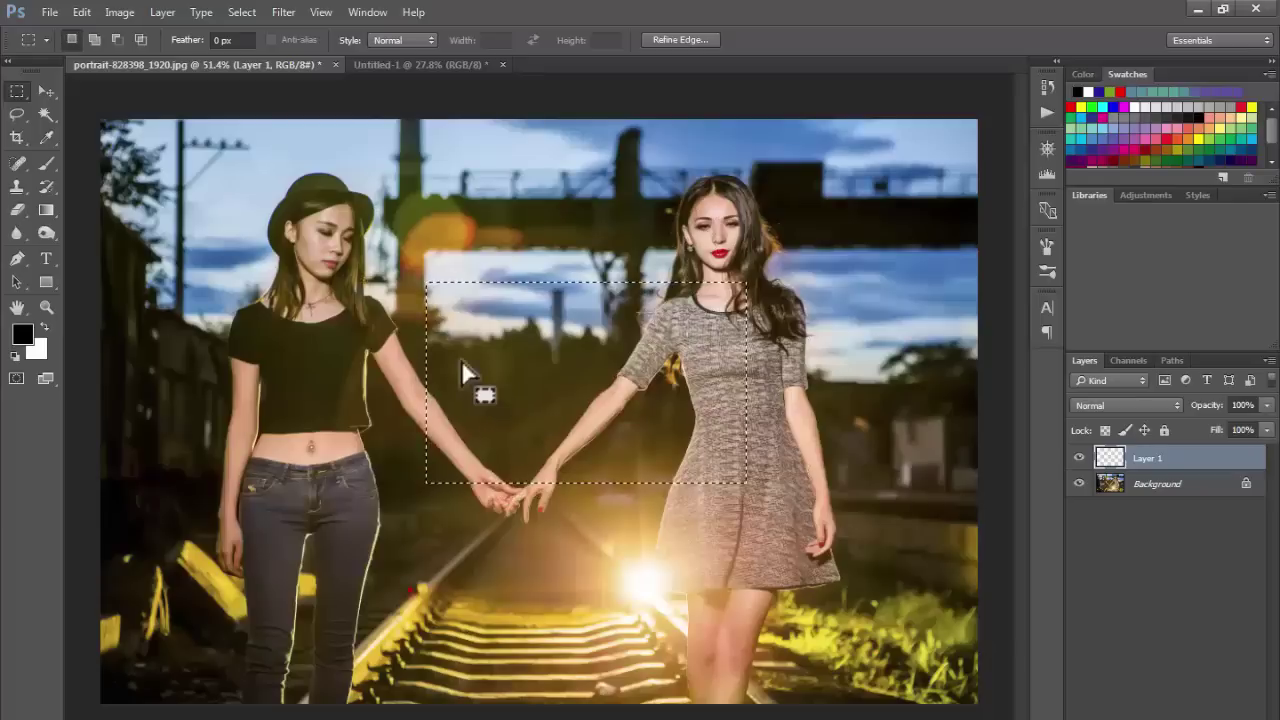
Step: Fill the selection with a white-to-black gradient and deselect it
key("g")
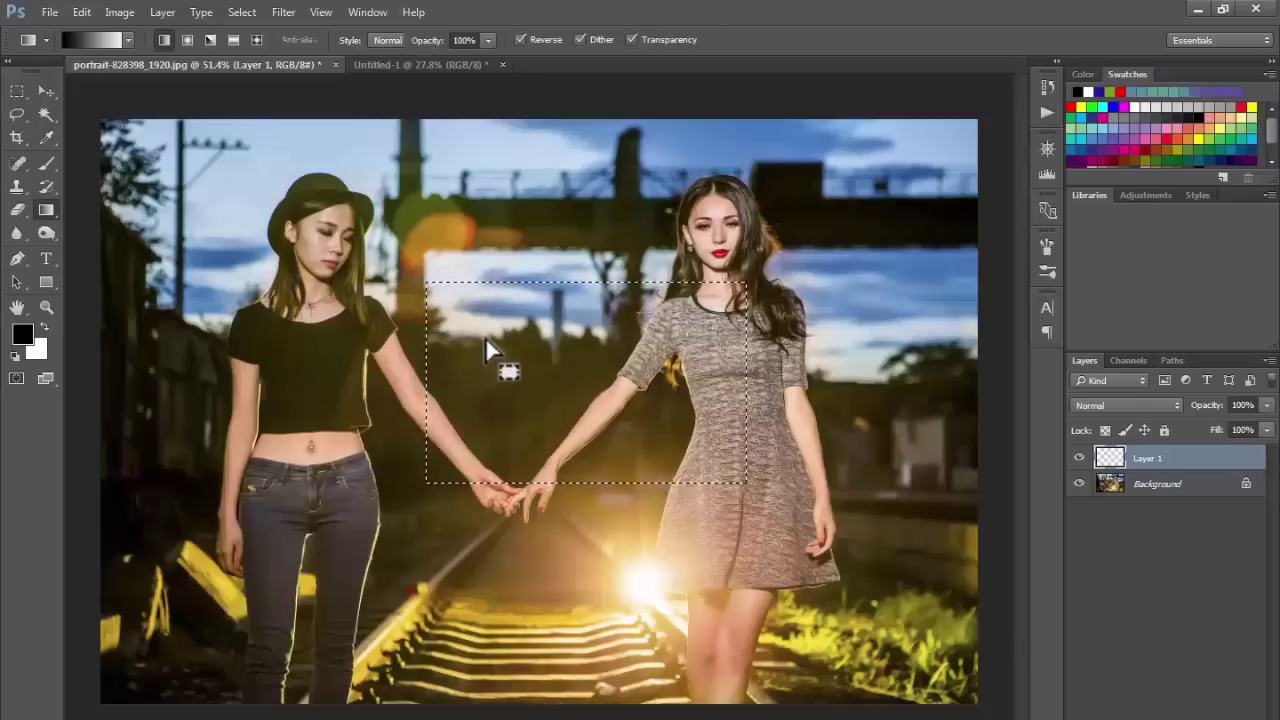
left_click(128, 41)
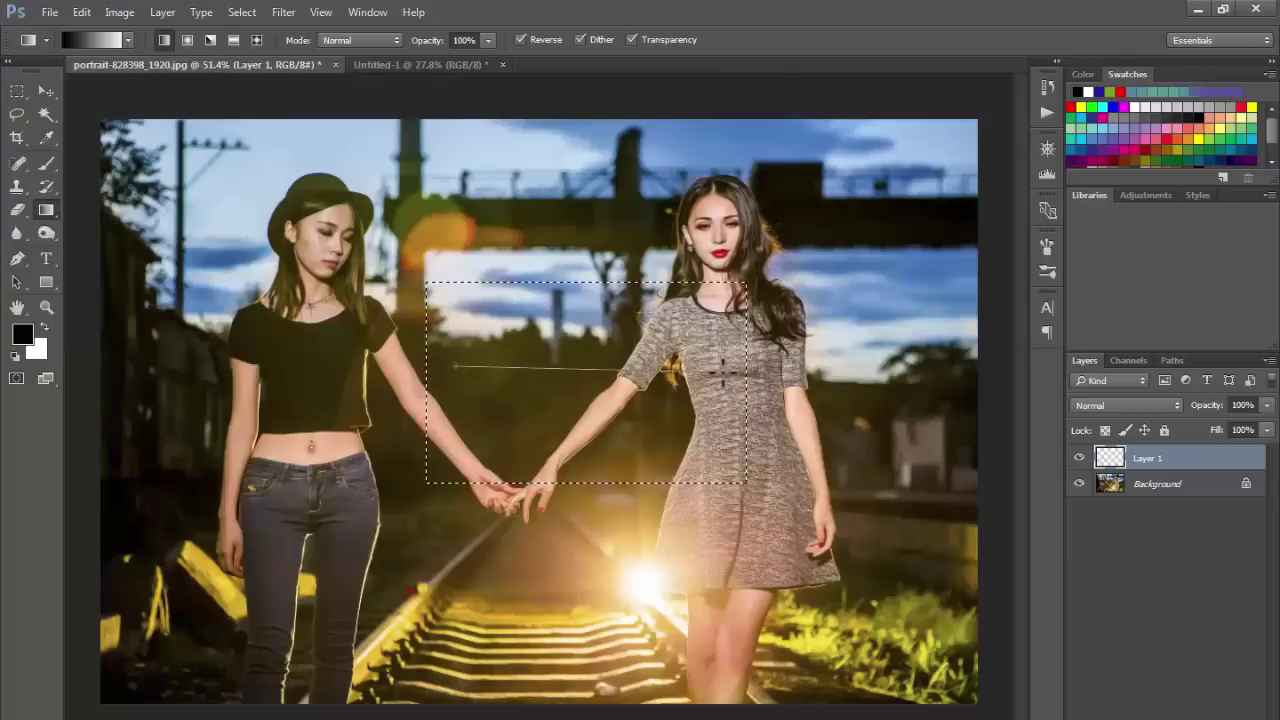
left_click_drag(722, 370, 720, 370)
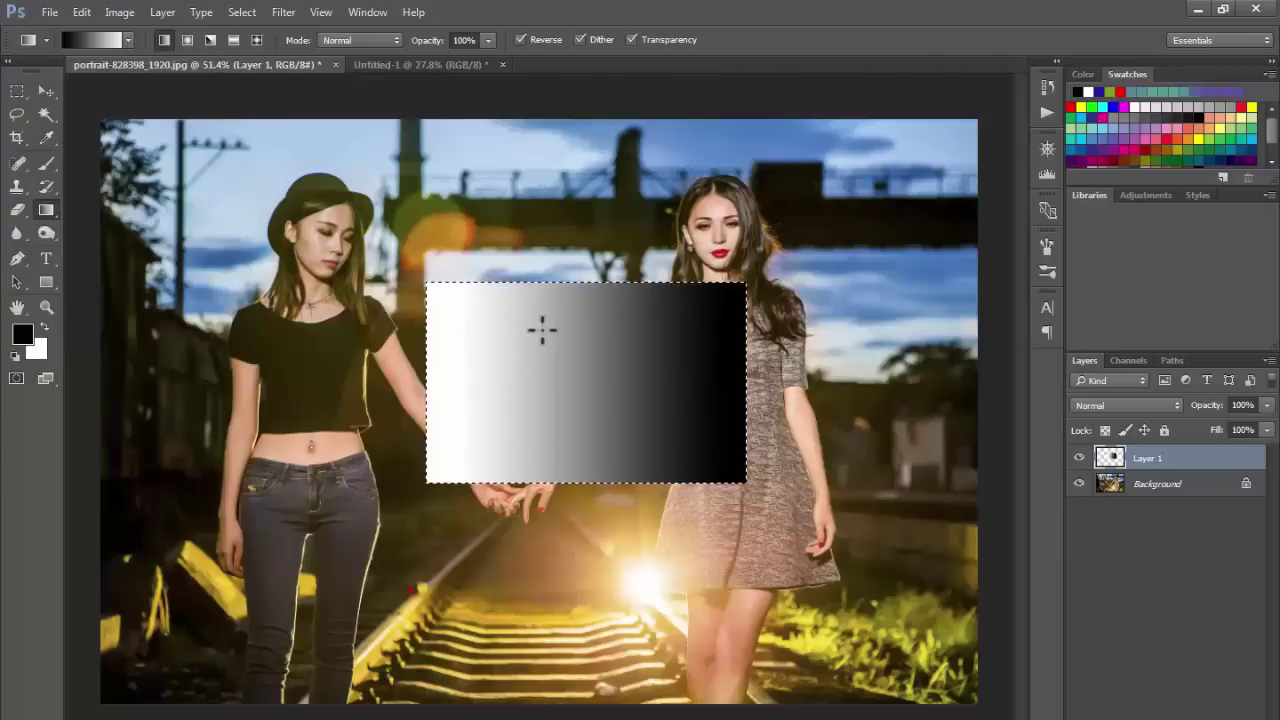
key("ctrl+d")
Step: Squash the gradient into a thin strip at the photo's lower left, then add another layer
key("v")
left_click_drag(585, 284, 585, 372)
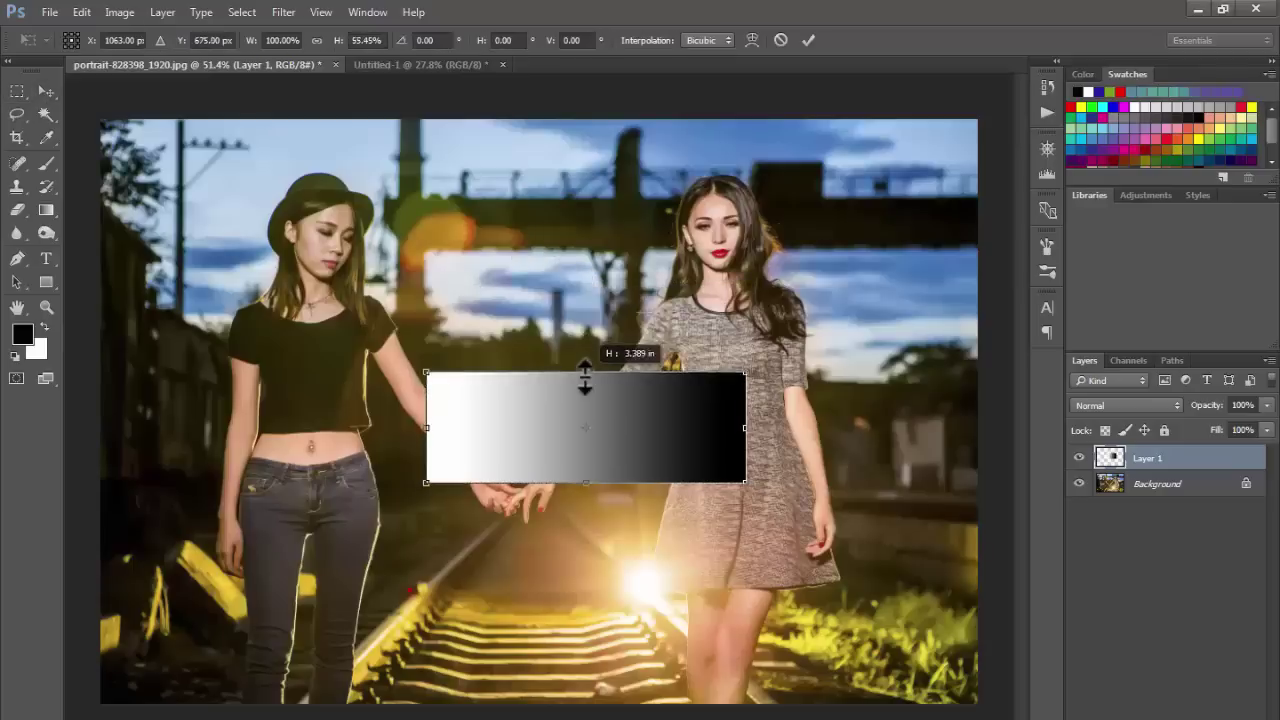
mouse_move(634, 414)
left_mouse_down()
mouse_move(316, 620)
mouse_move(342, 628)
left_mouse_up()
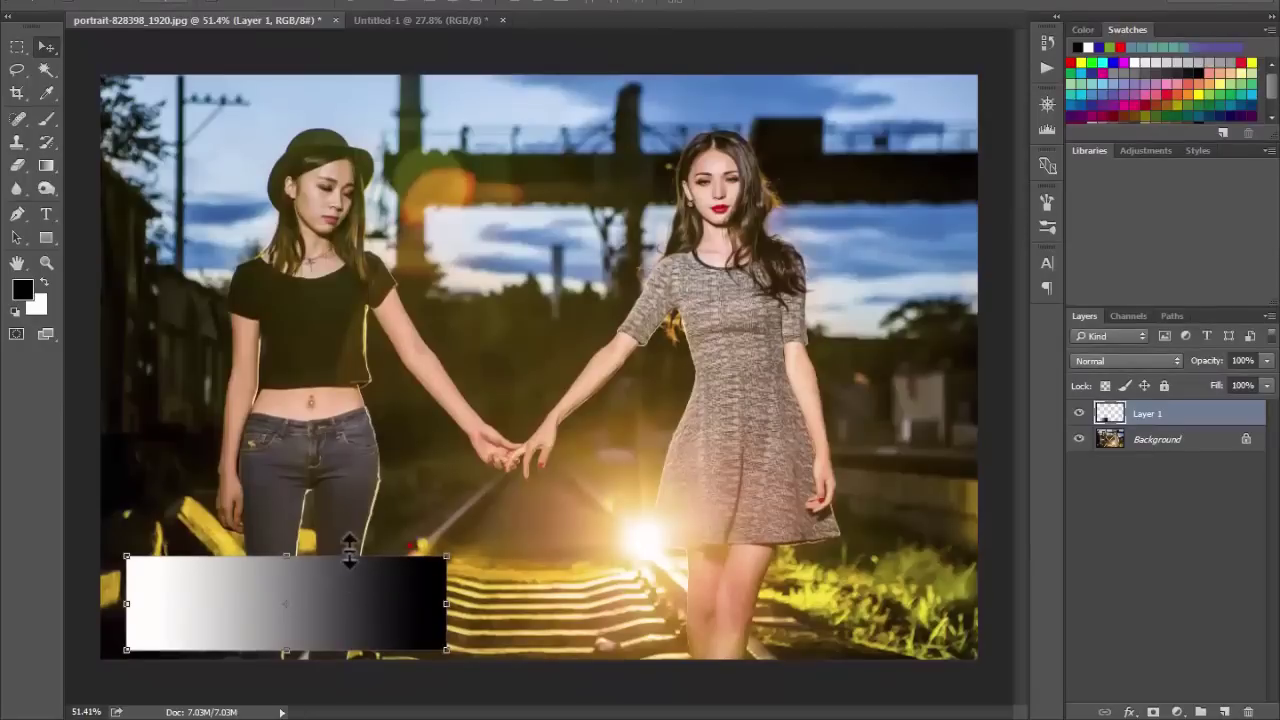
left_click_drag(349, 552, 347, 562)
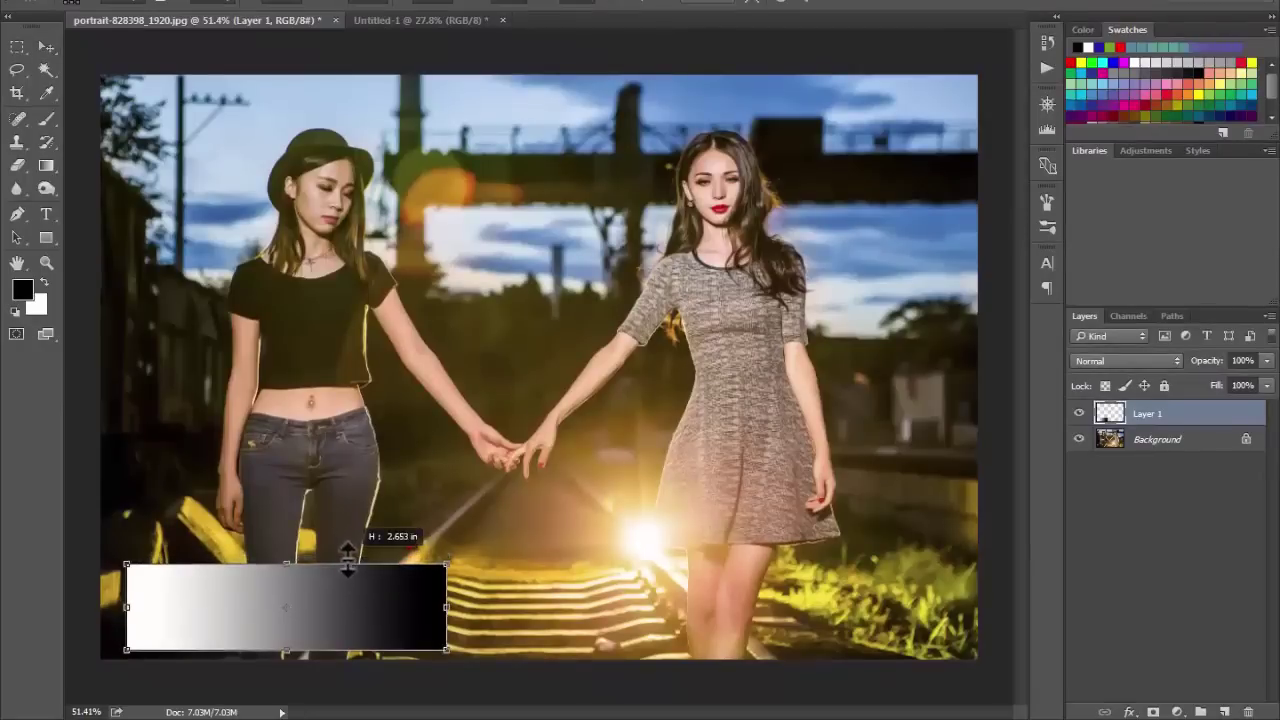
left_click_drag(345, 625, 366, 615)
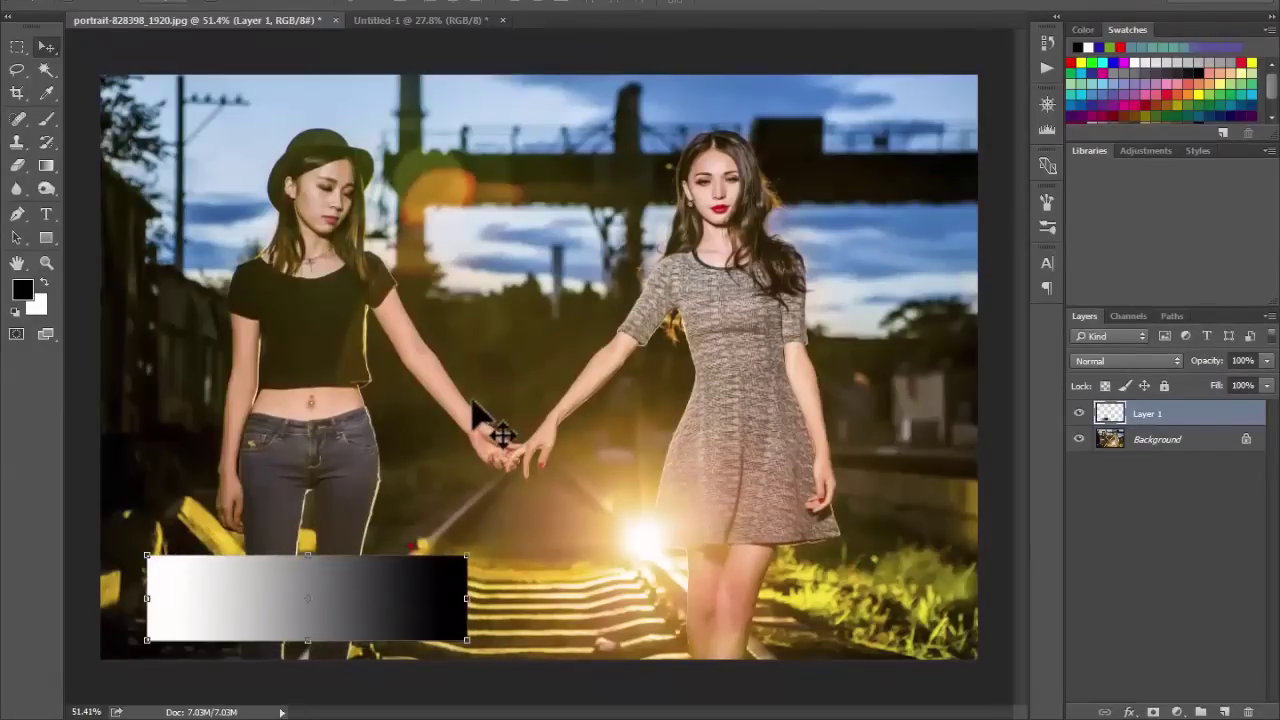
left_click(1227, 711)
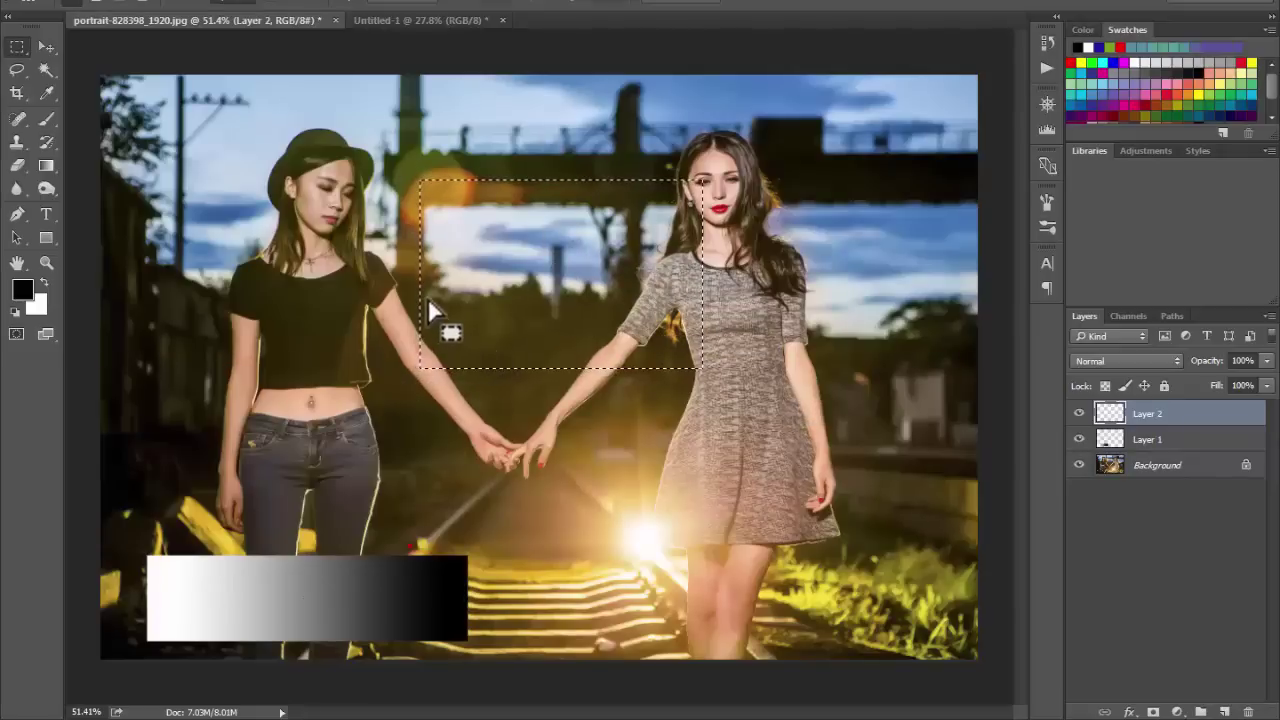
Step: Fill the selection with 50% Gray and move it over the right woman's chest
key("shift+F5")
left_click(686, 178)
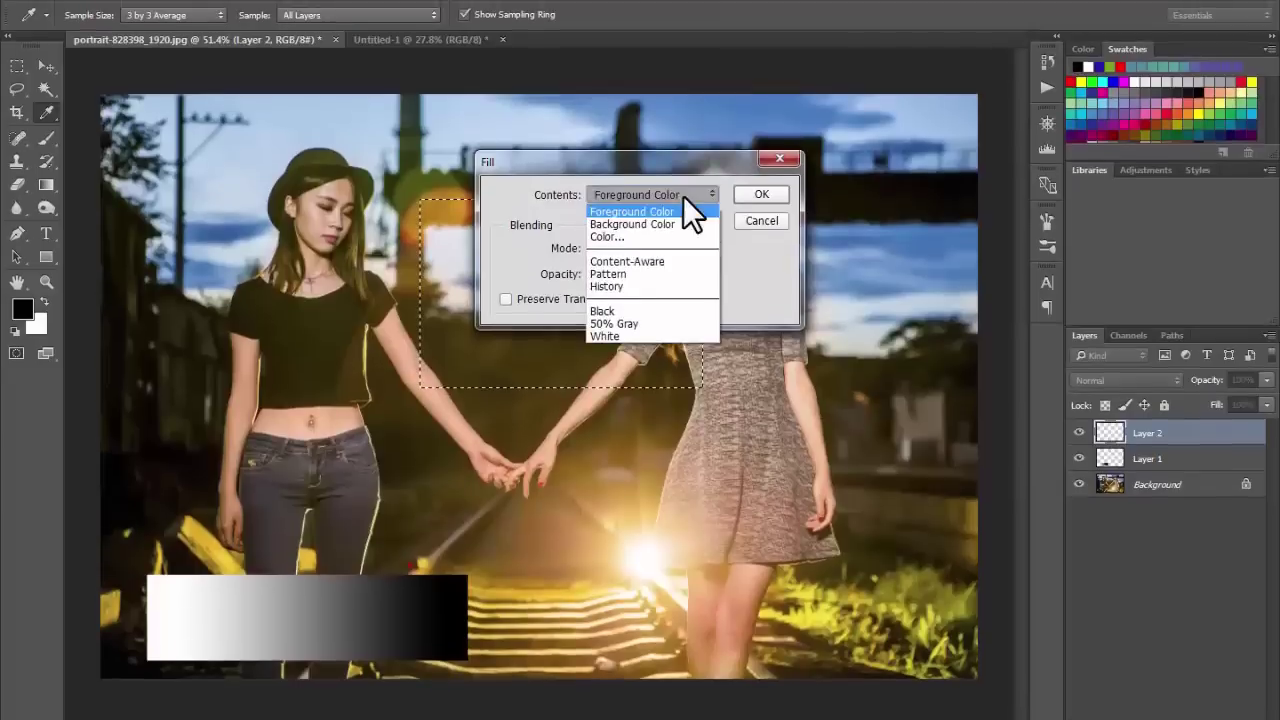
left_click(611, 346)
left_click(759, 220)
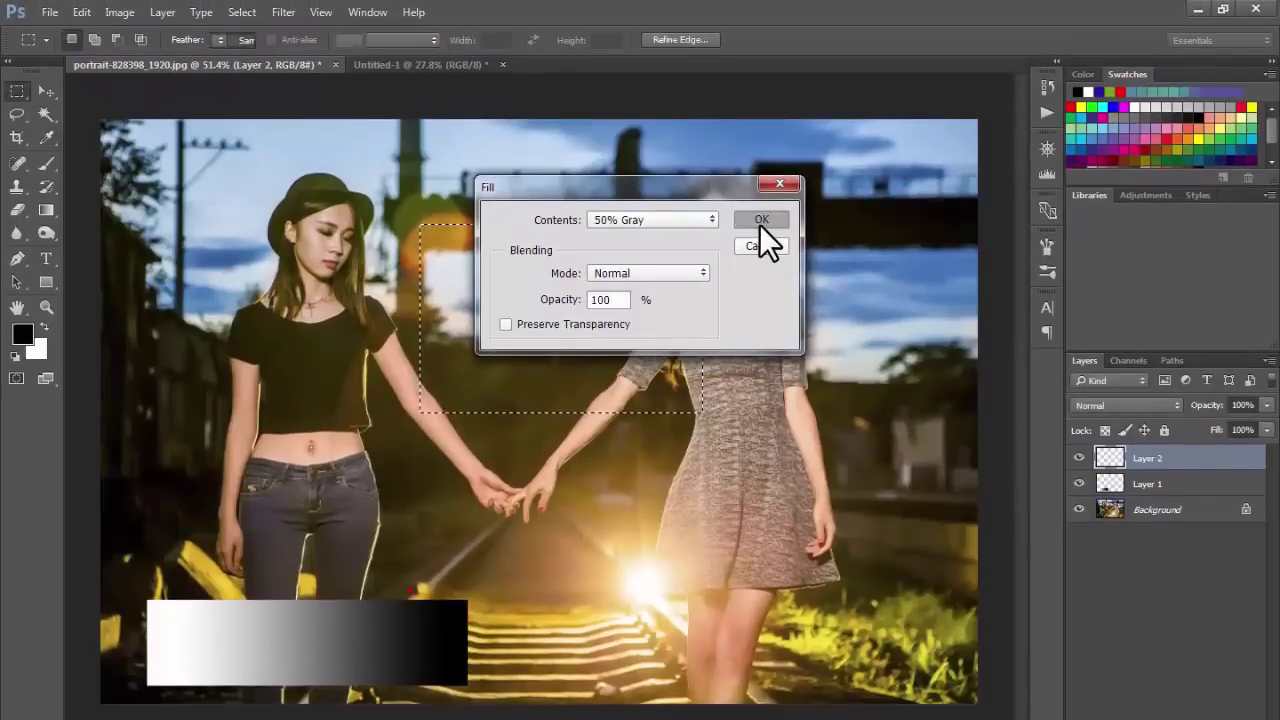
key("v")
left_click_drag(497, 318, 680, 318)
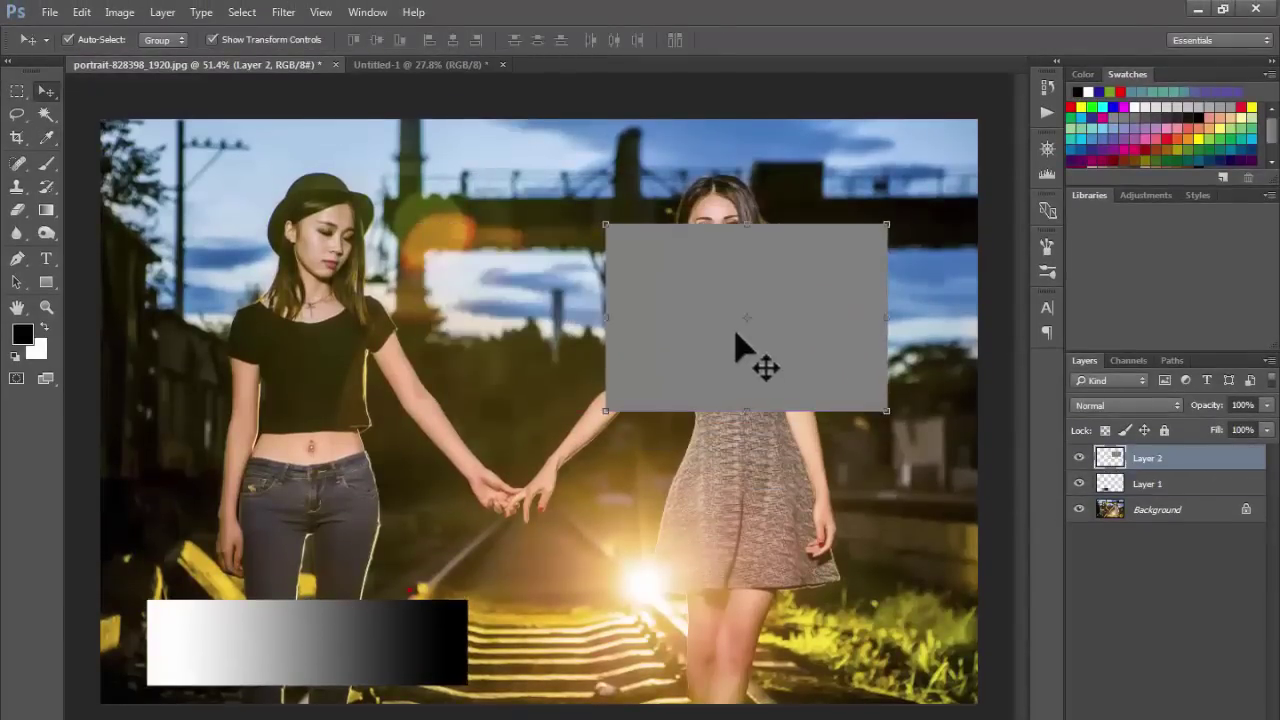
left_click_drag(737, 349, 671, 443)
Step: Shift the gradient strip further down-left and commit a Free Transform on it
left_click_drag(323, 598, 205, 638)
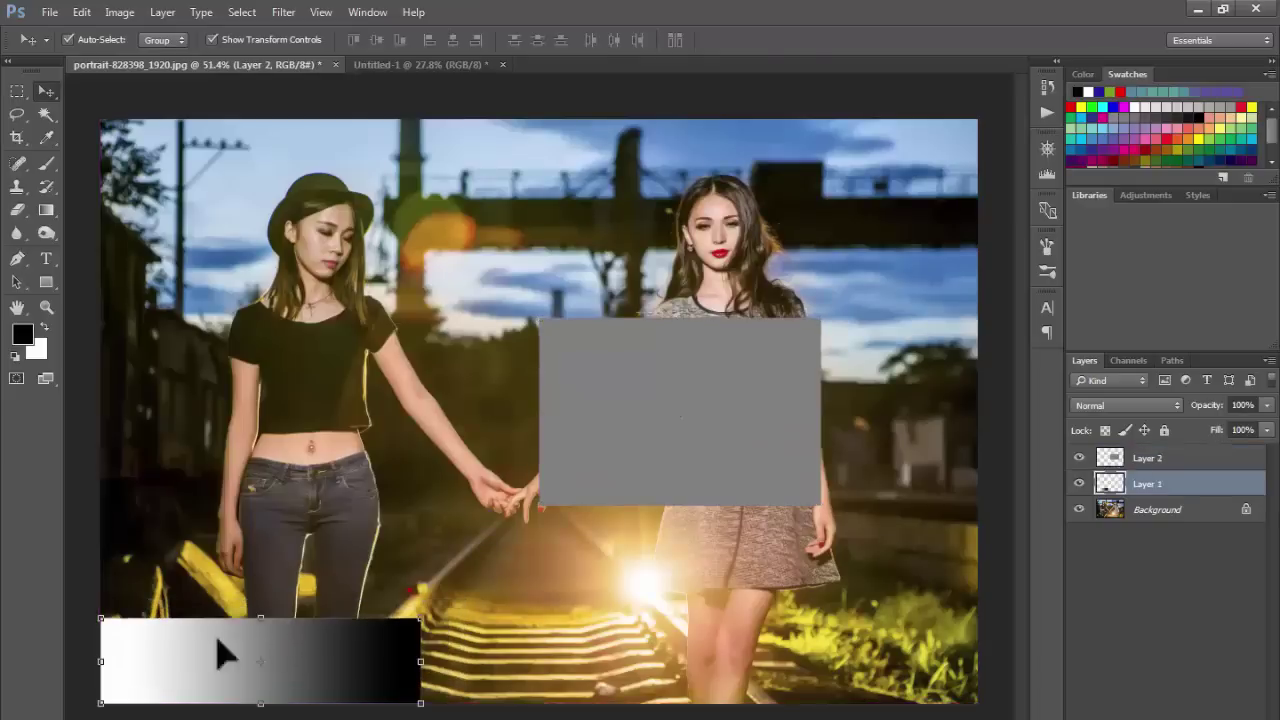
mouse_move(404, 653)
left_mouse_down()
mouse_move(371, 651)
mouse_move(413, 655)
left_mouse_up()
key("ctrl+t")
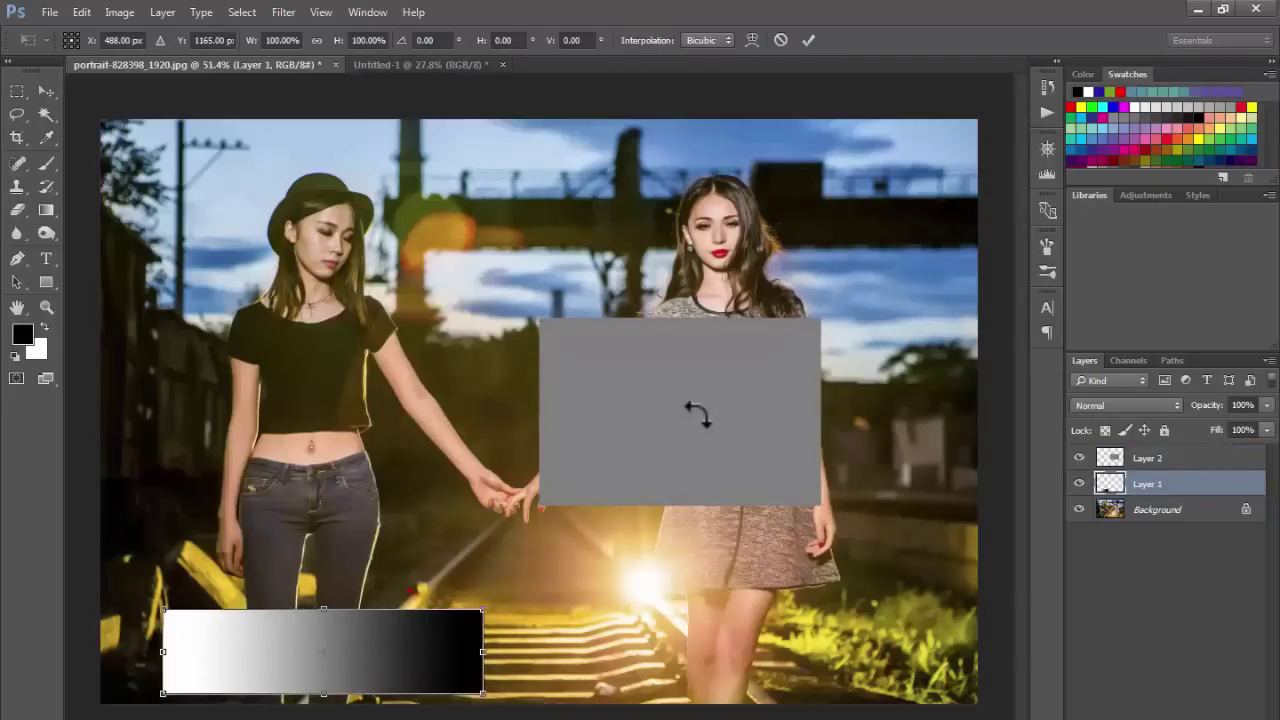
key("Return")
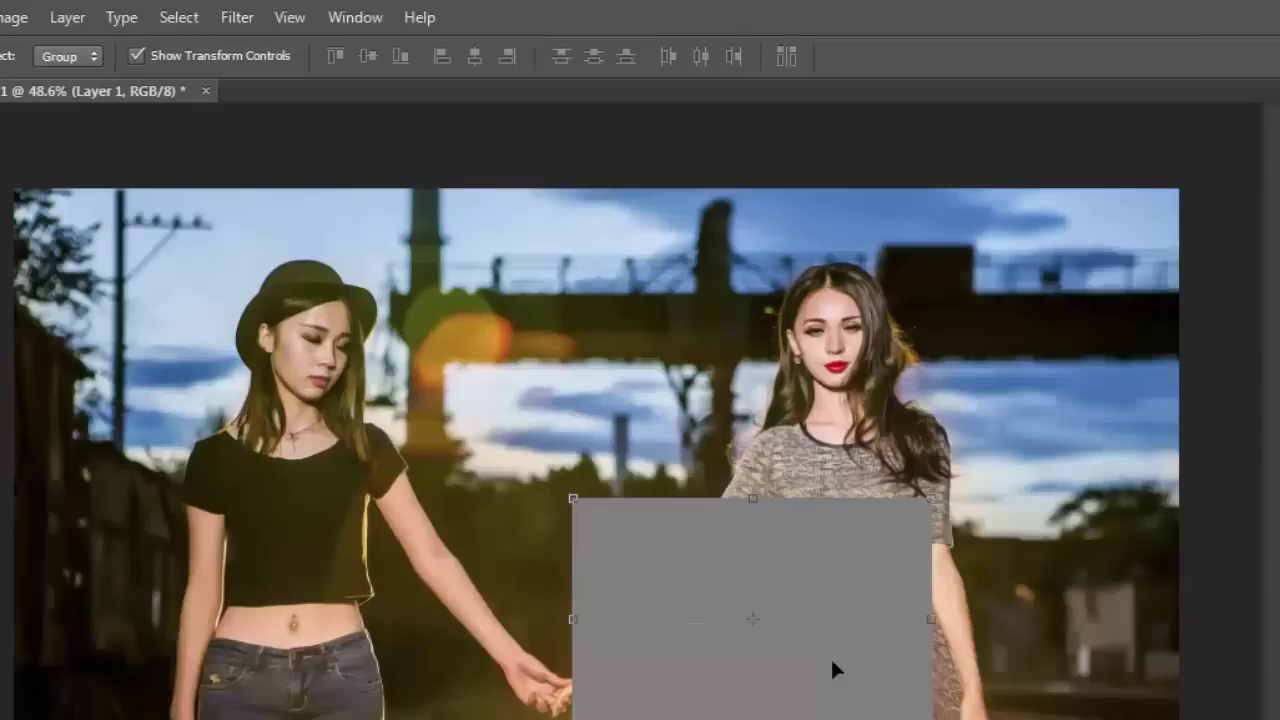
left_click(70, 18)
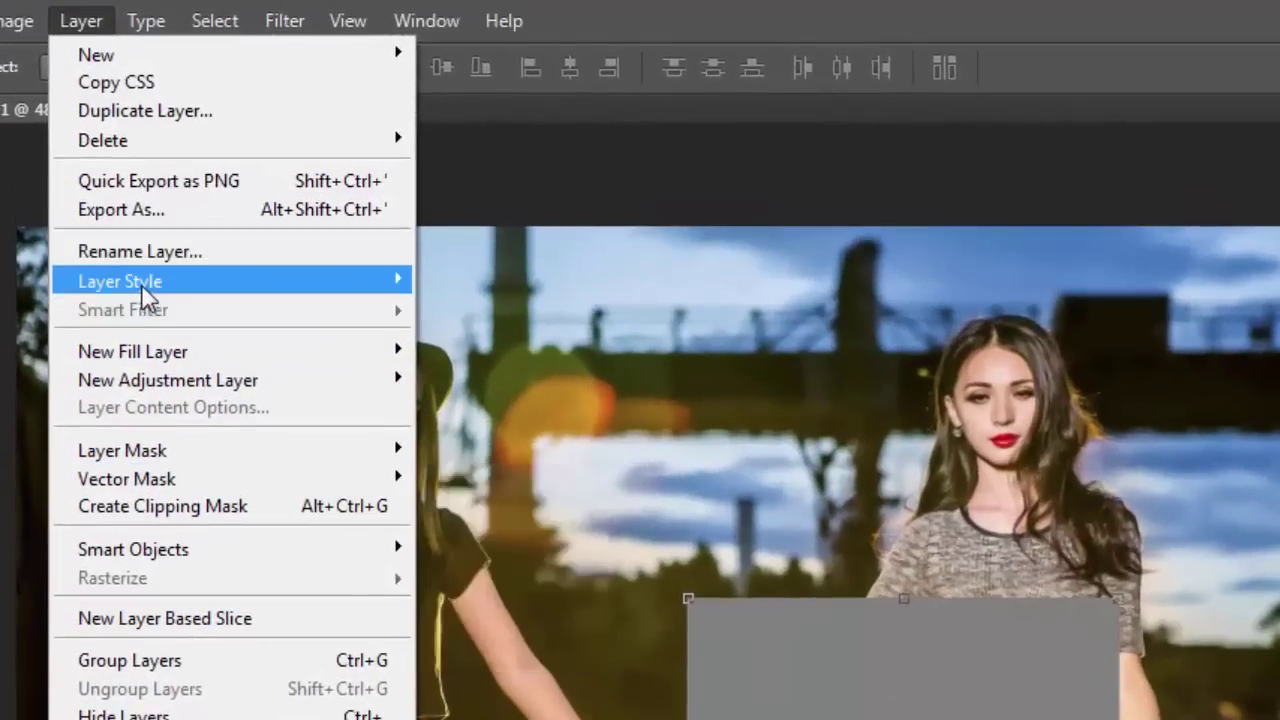
mouse_move(120, 281)
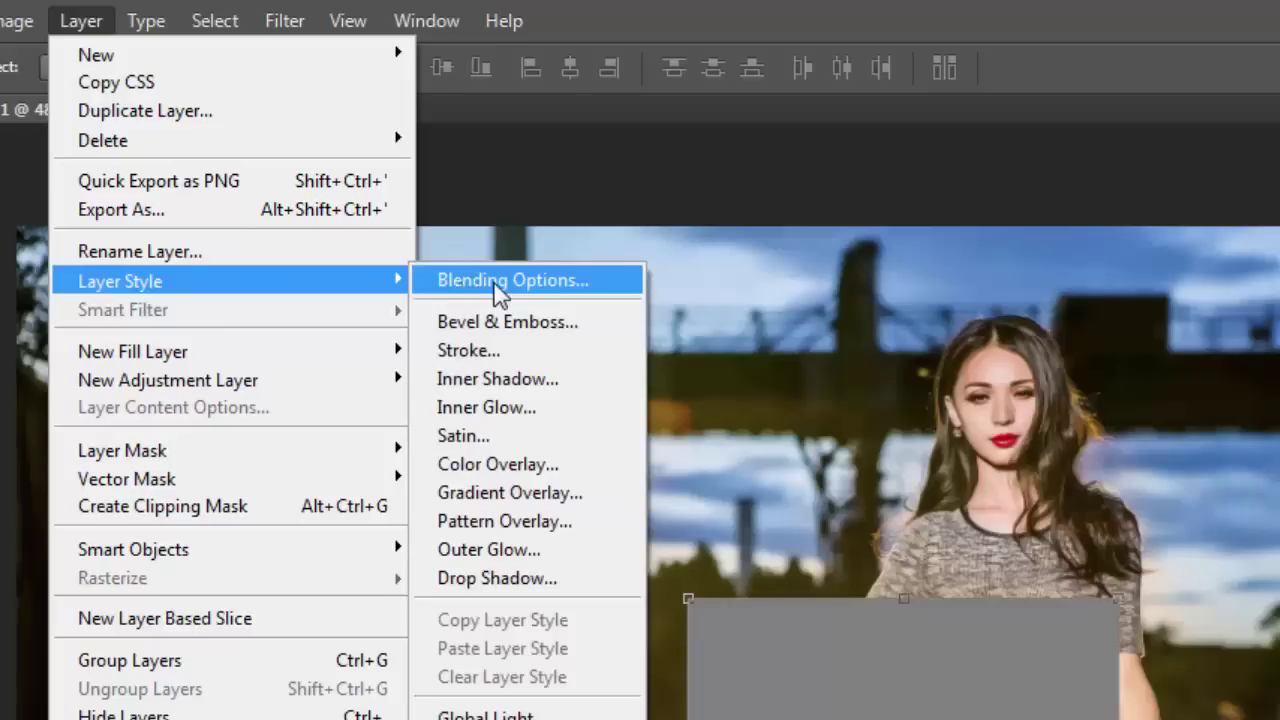
left_click(500, 285)
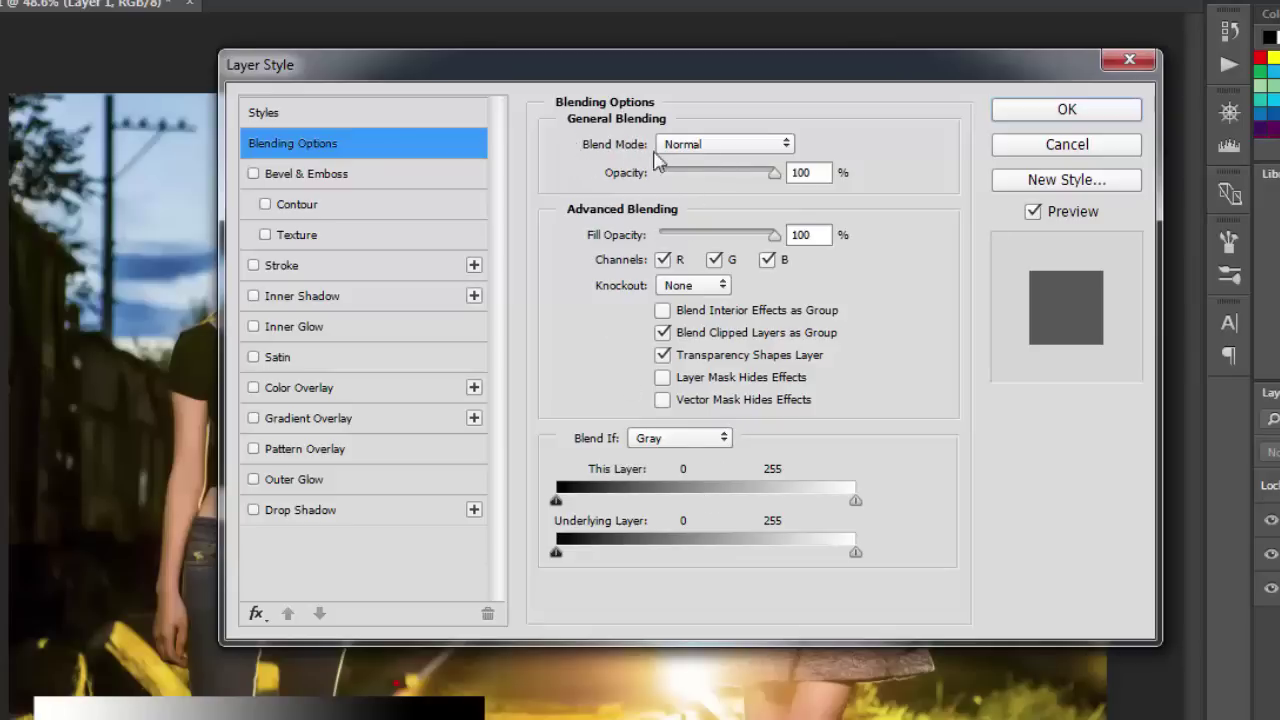
left_click(697, 148)
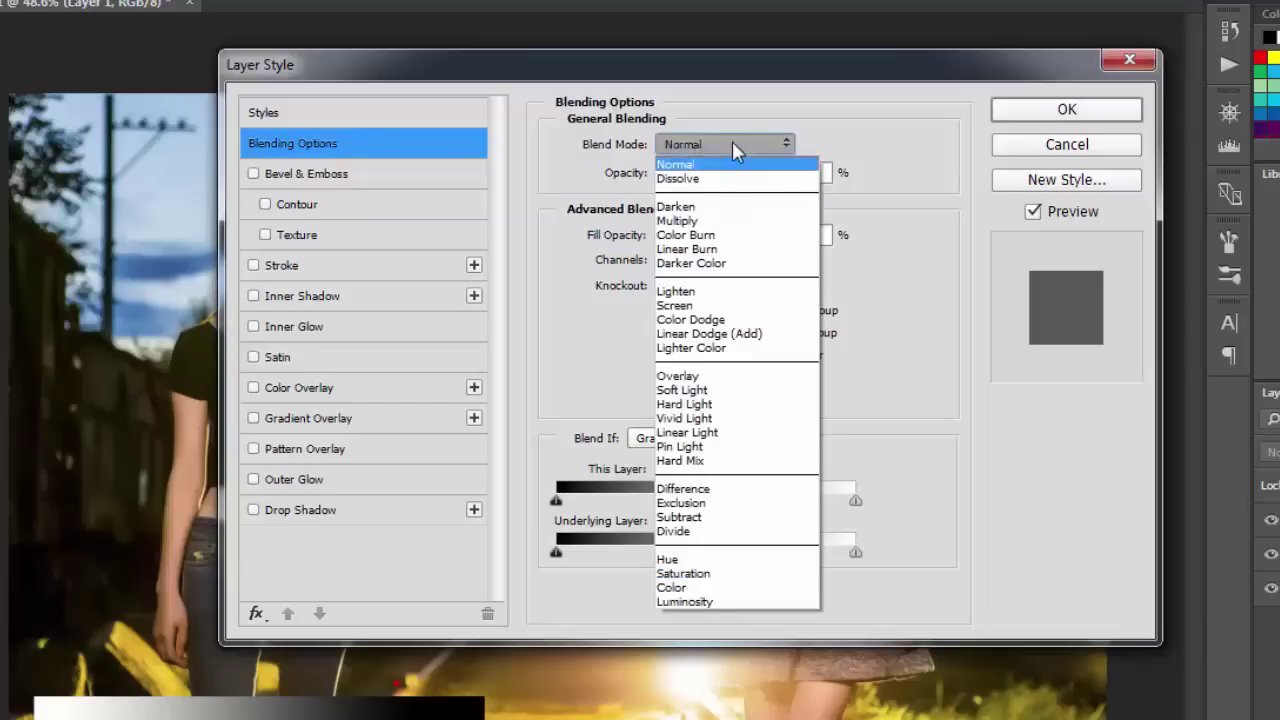
left_click(733, 149)
left_click(1043, 115)
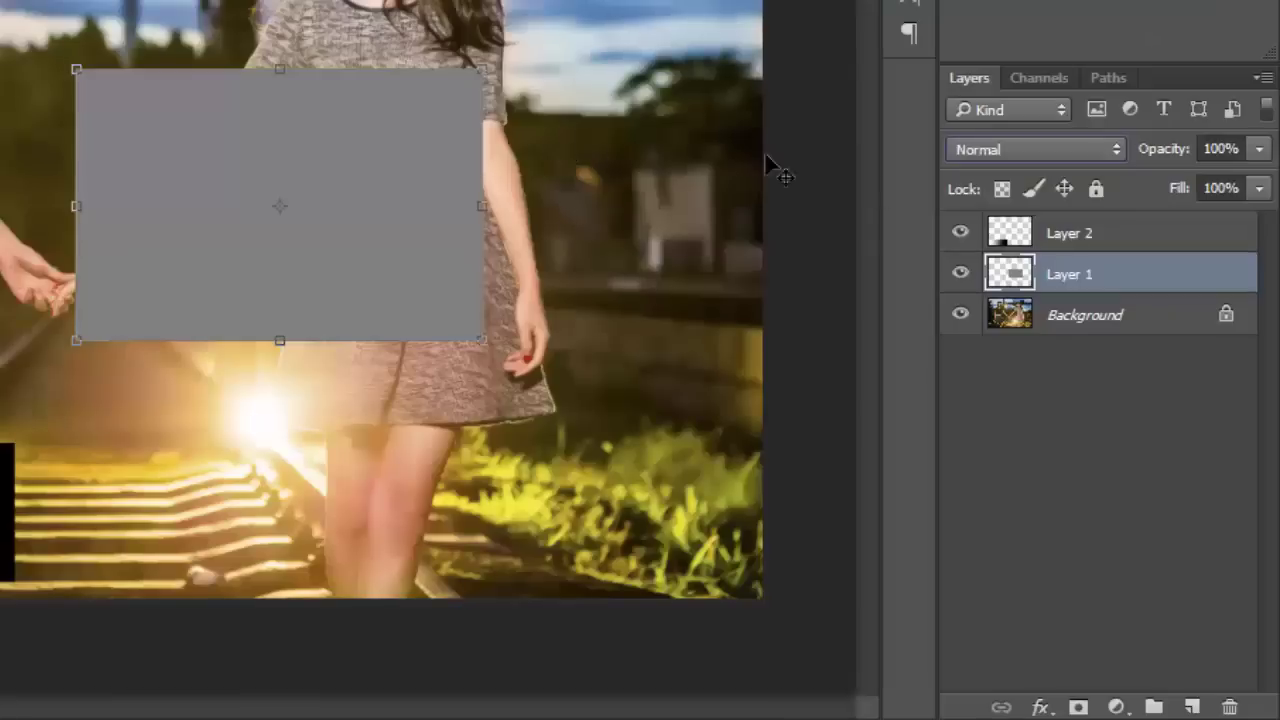
left_click(1008, 152)
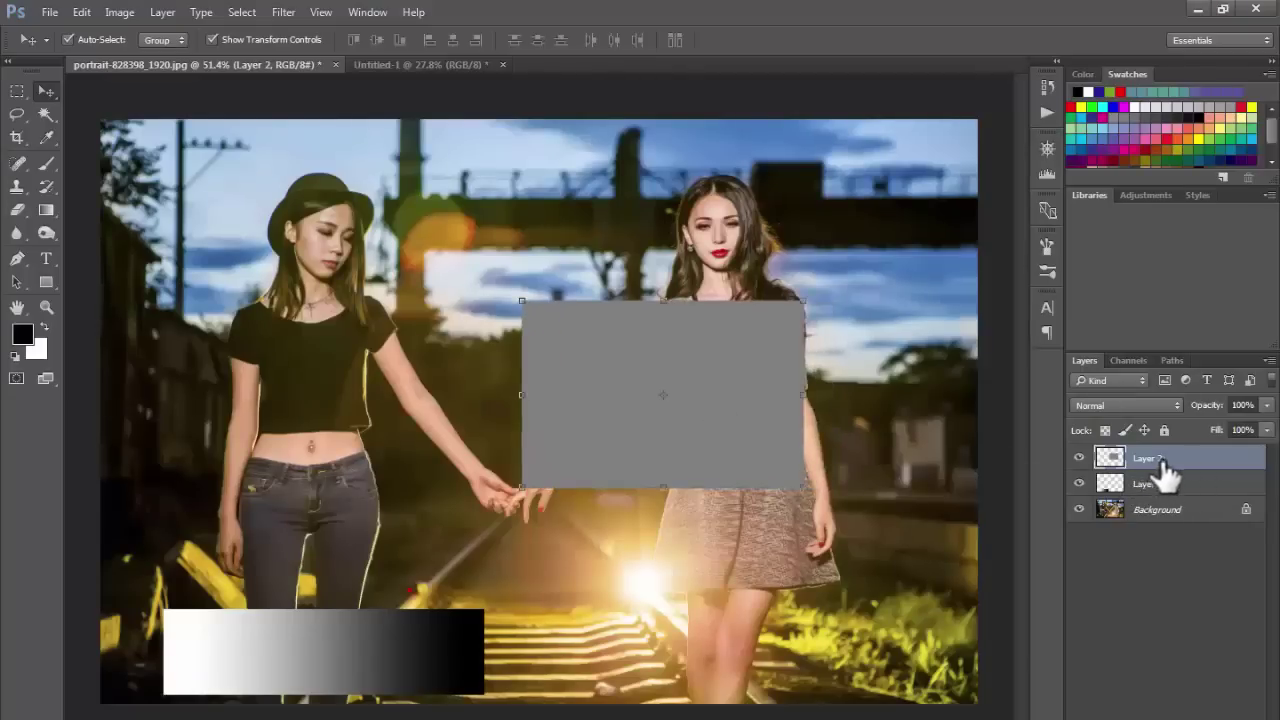
Step: Name the gray rectangle's layer '50% gray', set it to Dissolve, and shift it left
left_click(1148, 488)
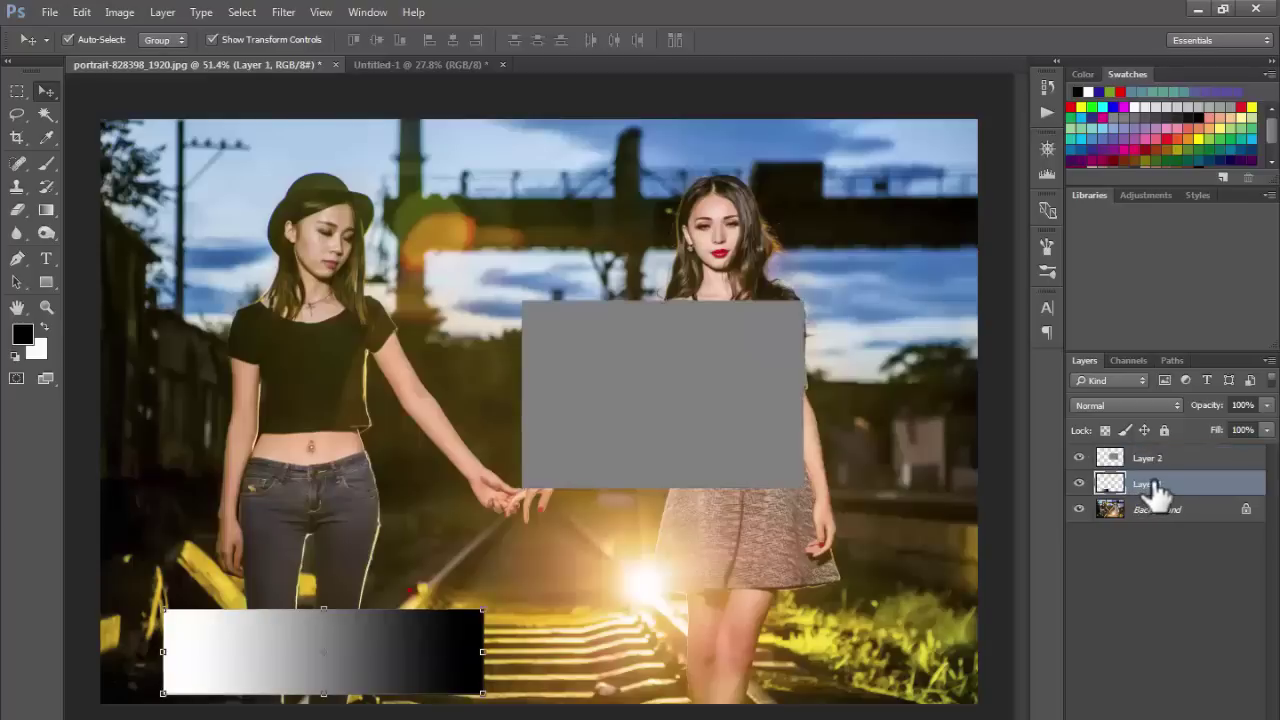
left_click(1175, 460)
type("50% gray")
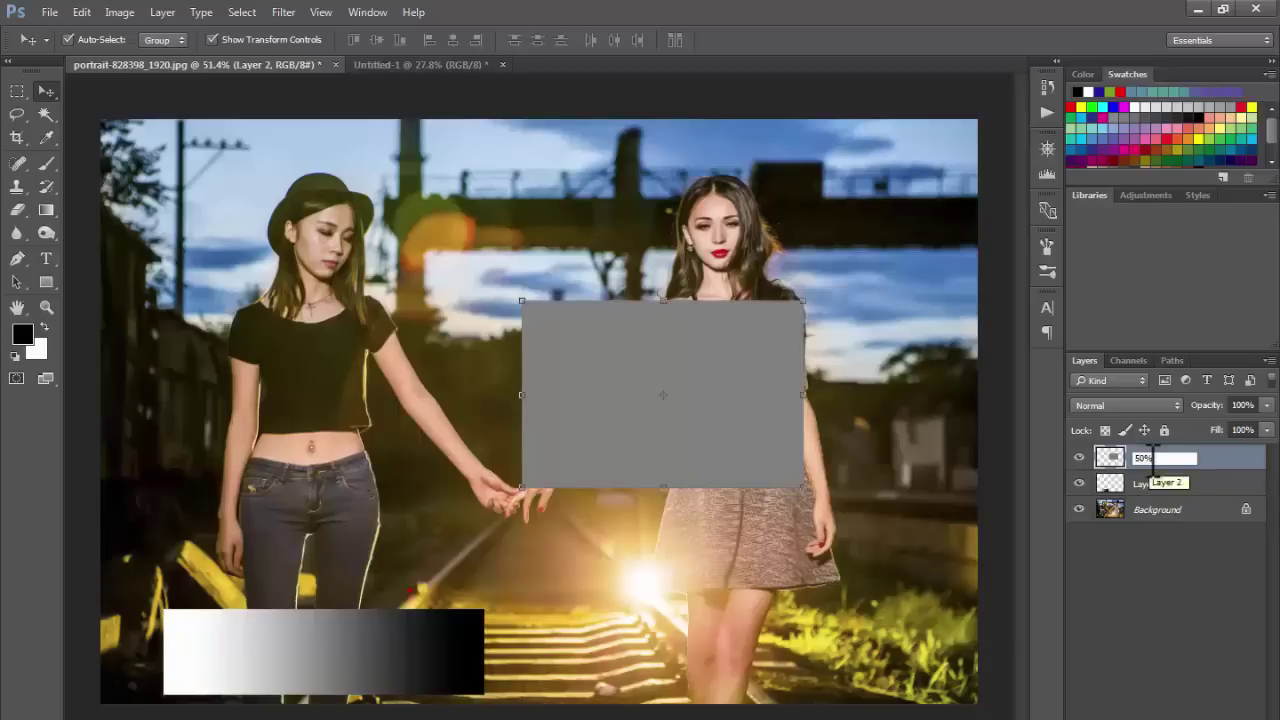
key("Return")
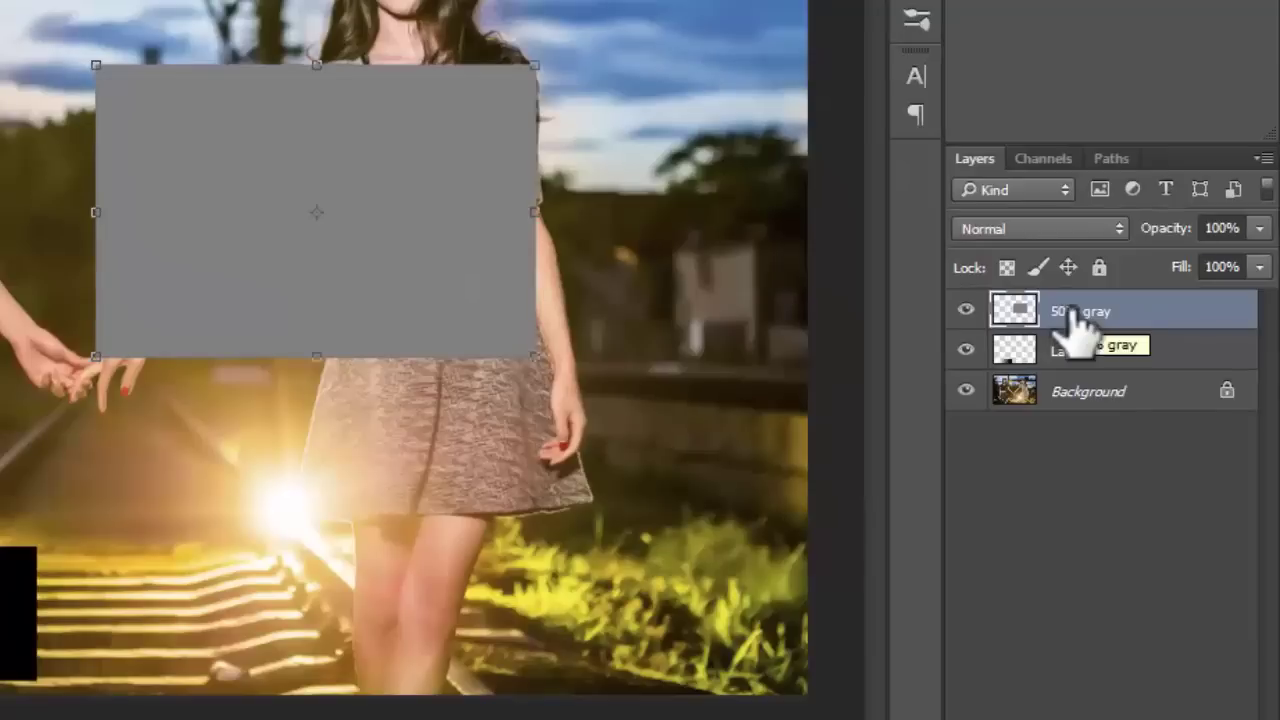
left_click(1030, 228)
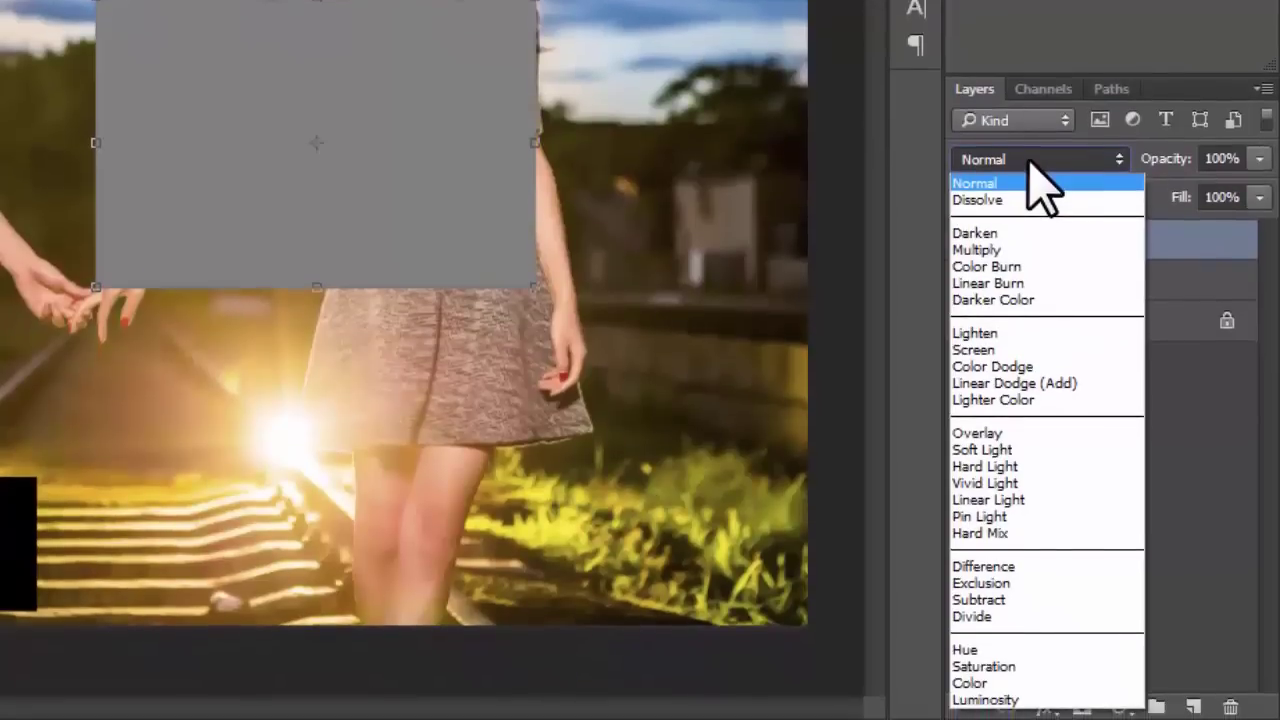
left_click(978, 201)
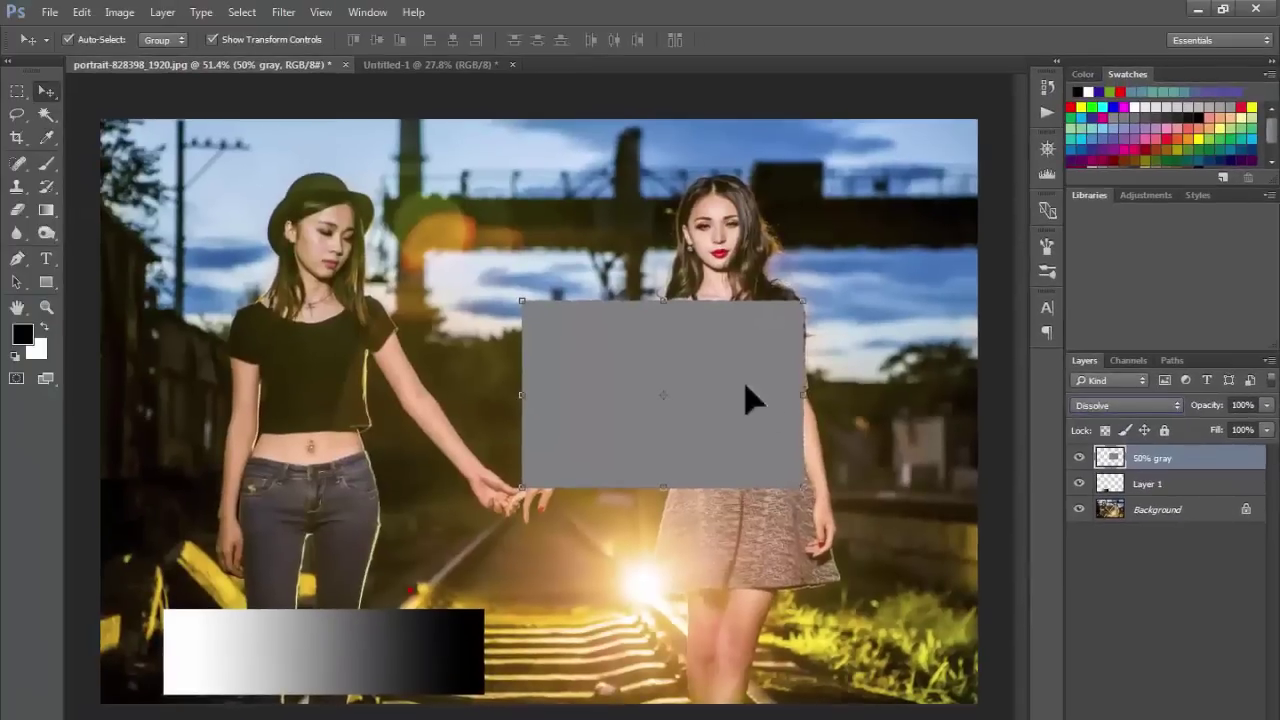
left_click_drag(750, 396, 602, 360)
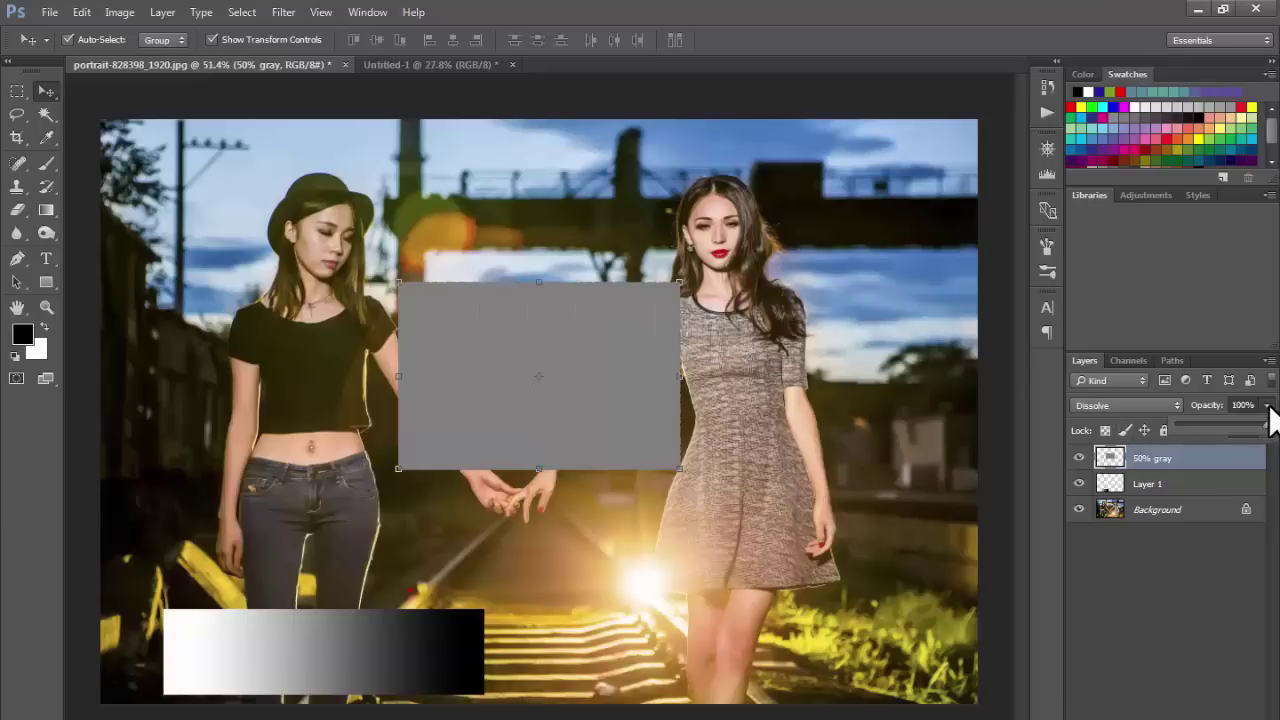
Step: Preview the gray layer near 39% opacity, test an eraser stroke and undo it, then show blend modes
left_click(1211, 421)
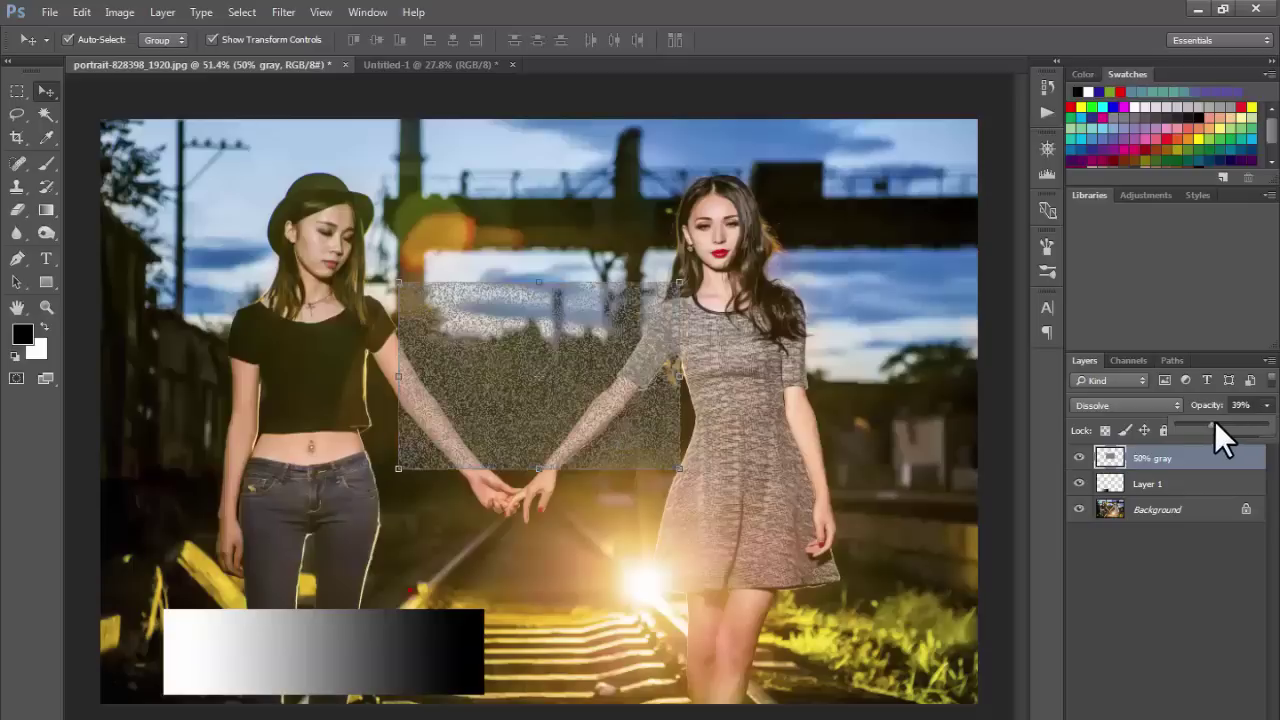
left_click_drag(1215, 422, 1223, 422)
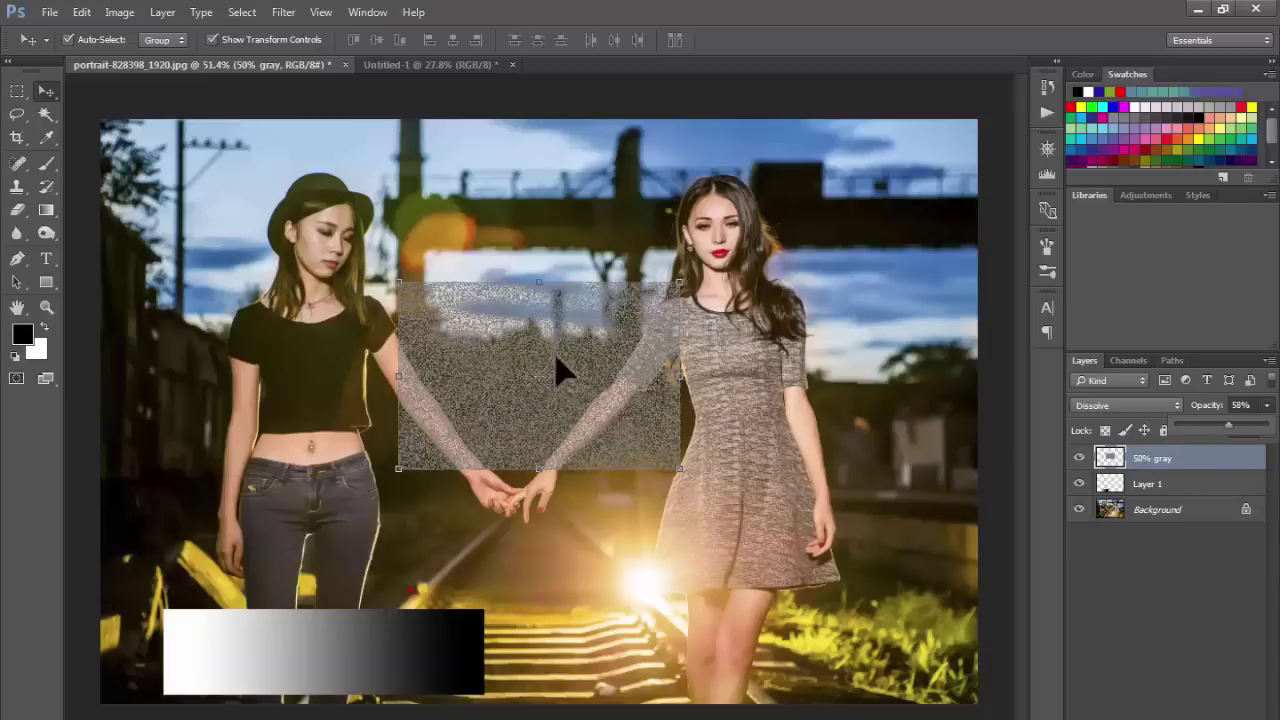
mouse_move(557, 370)
left_mouse_down()
mouse_move(602, 421)
mouse_move(540, 421)
left_mouse_up()
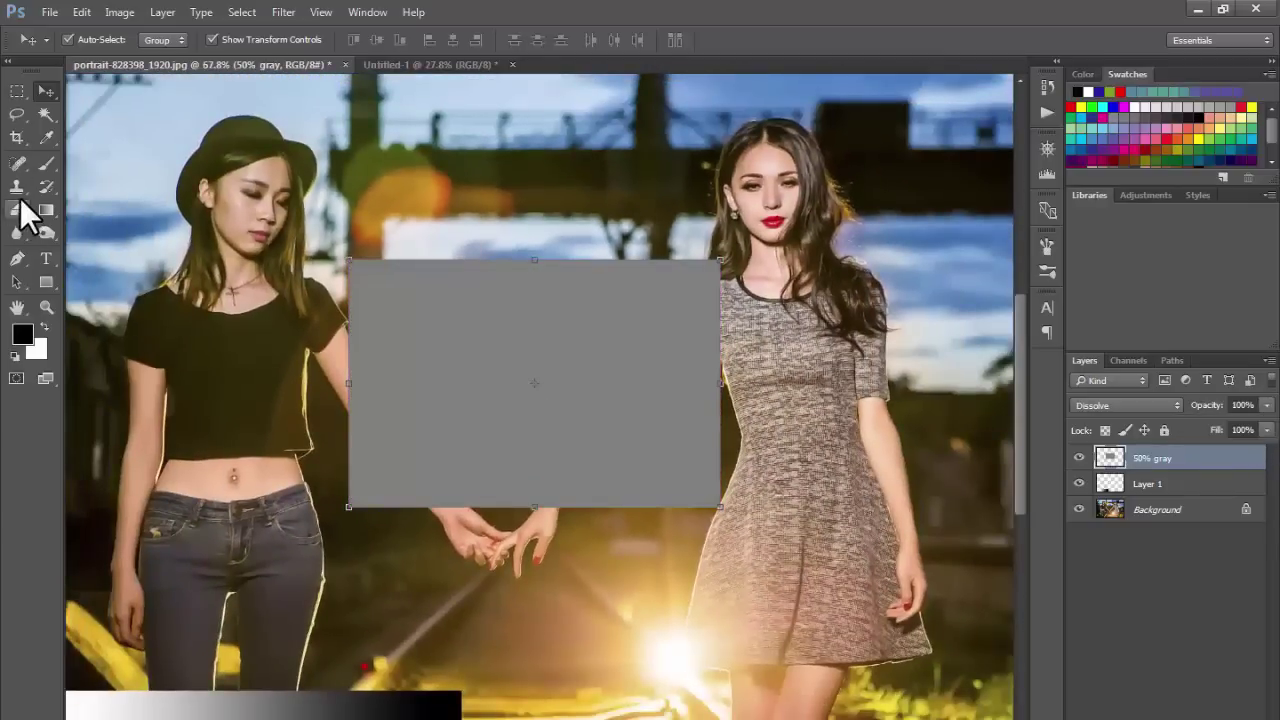
left_click(18, 208)
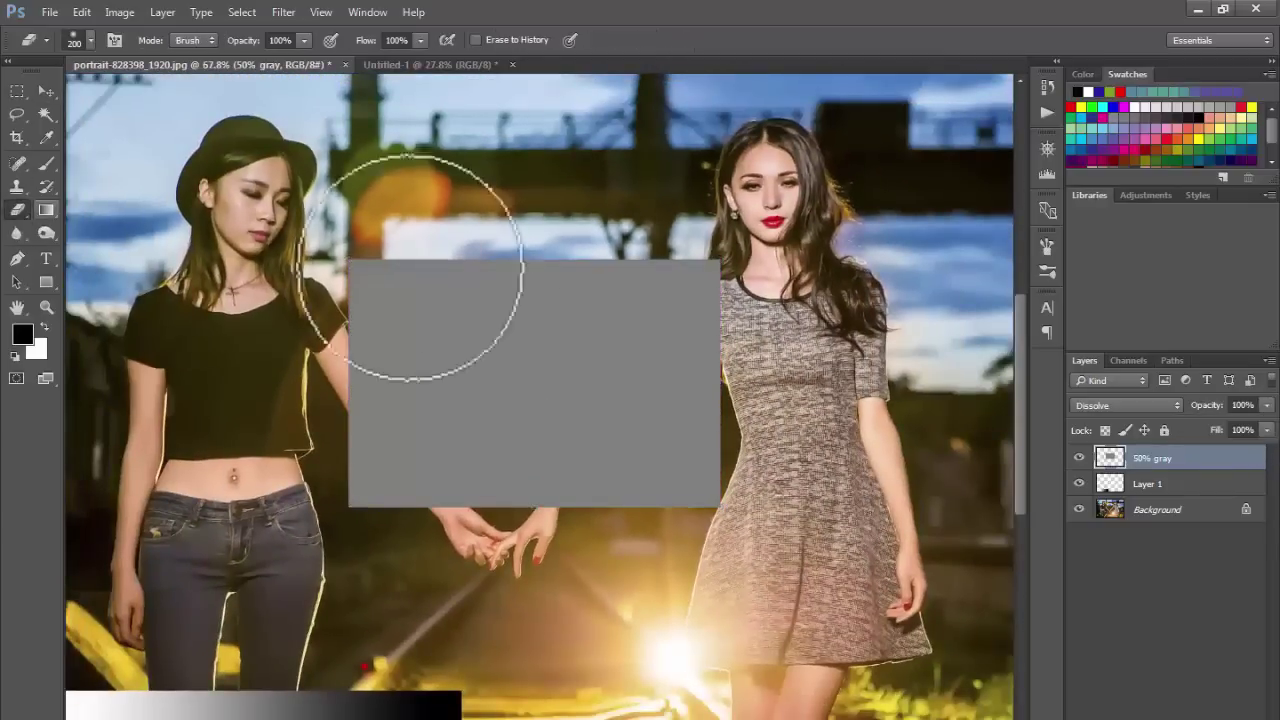
left_click_drag(428, 263, 316, 437)
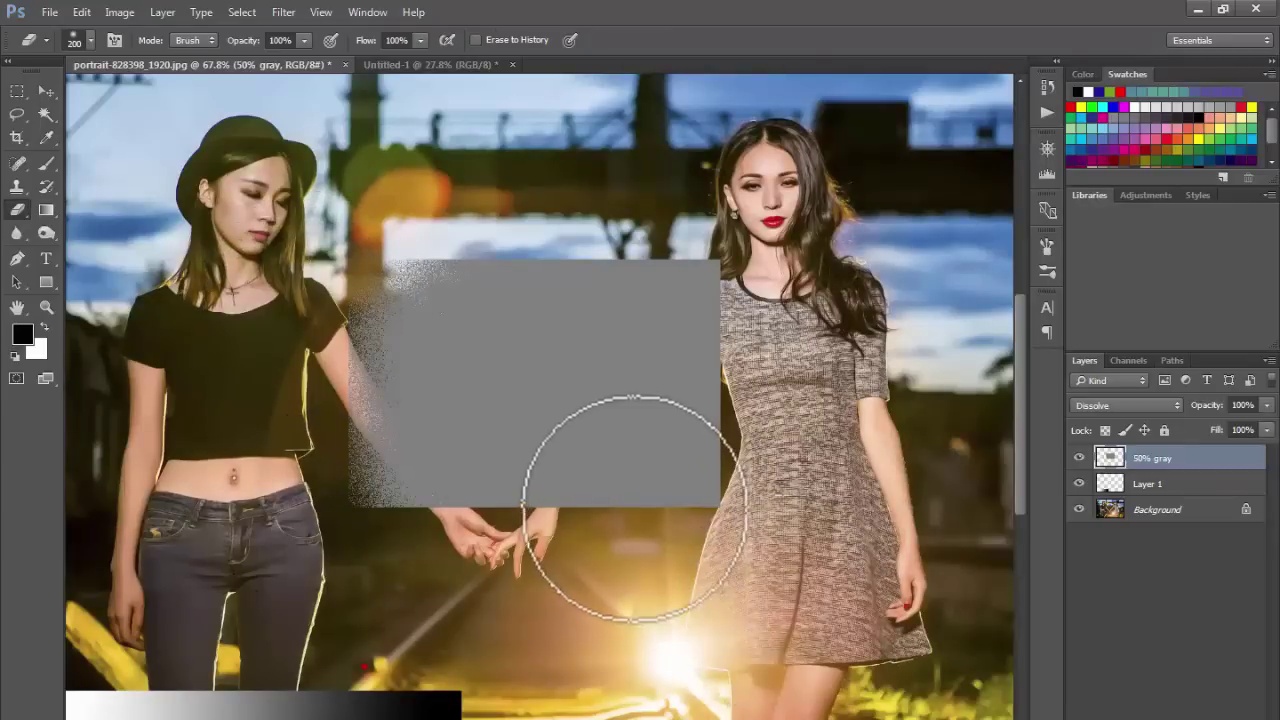
key("ctrl+z")
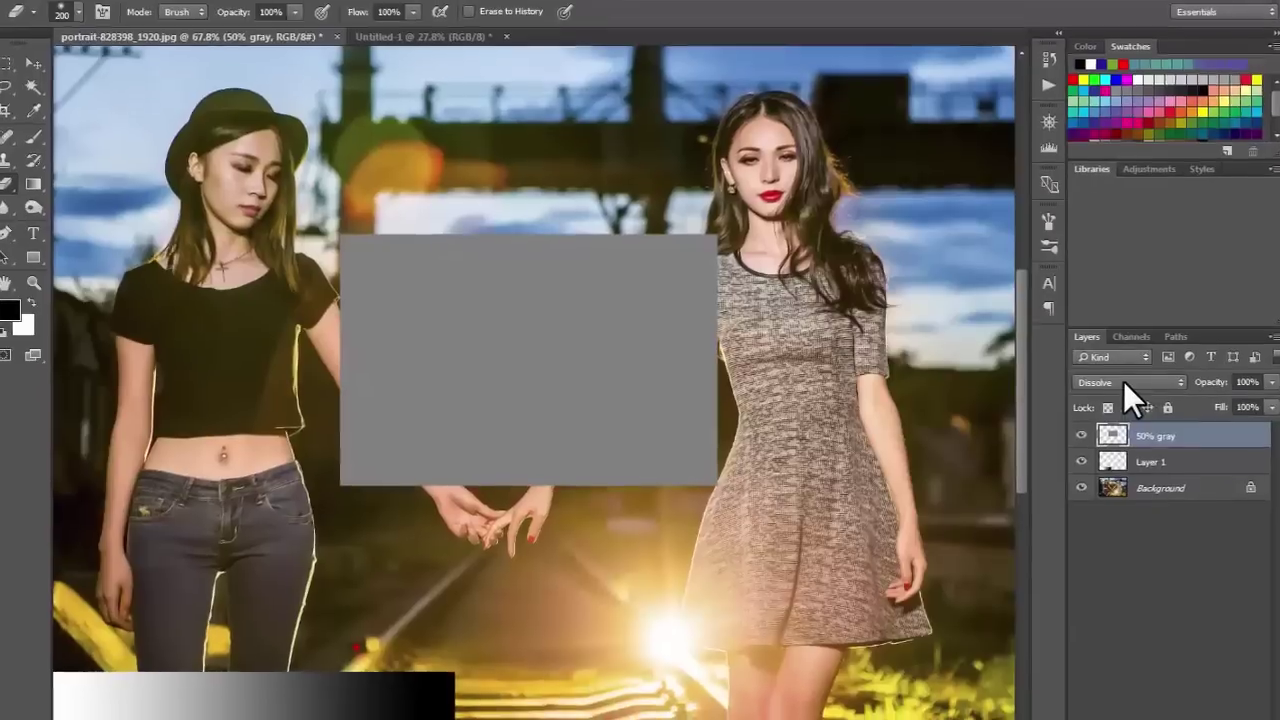
left_click(1125, 405)
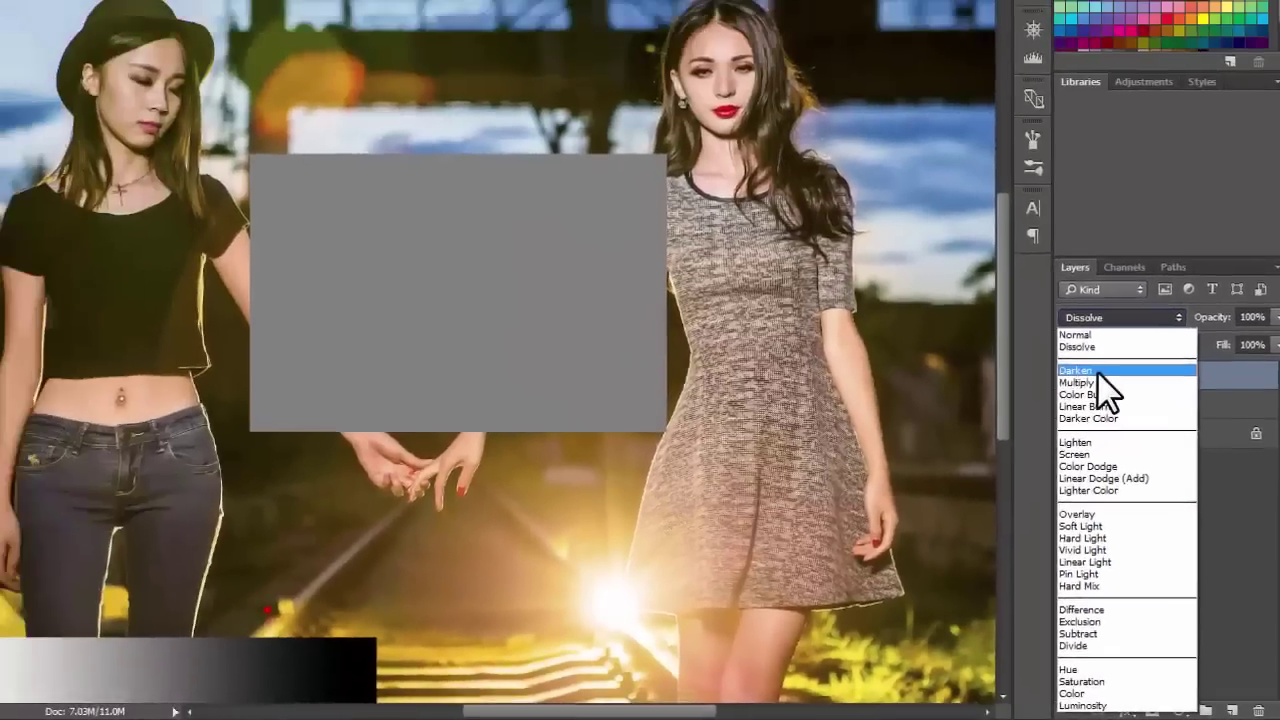
Step: Set the gray layer to Darken and move its rectangle onto the right woman's dress
left_click(1108, 392)
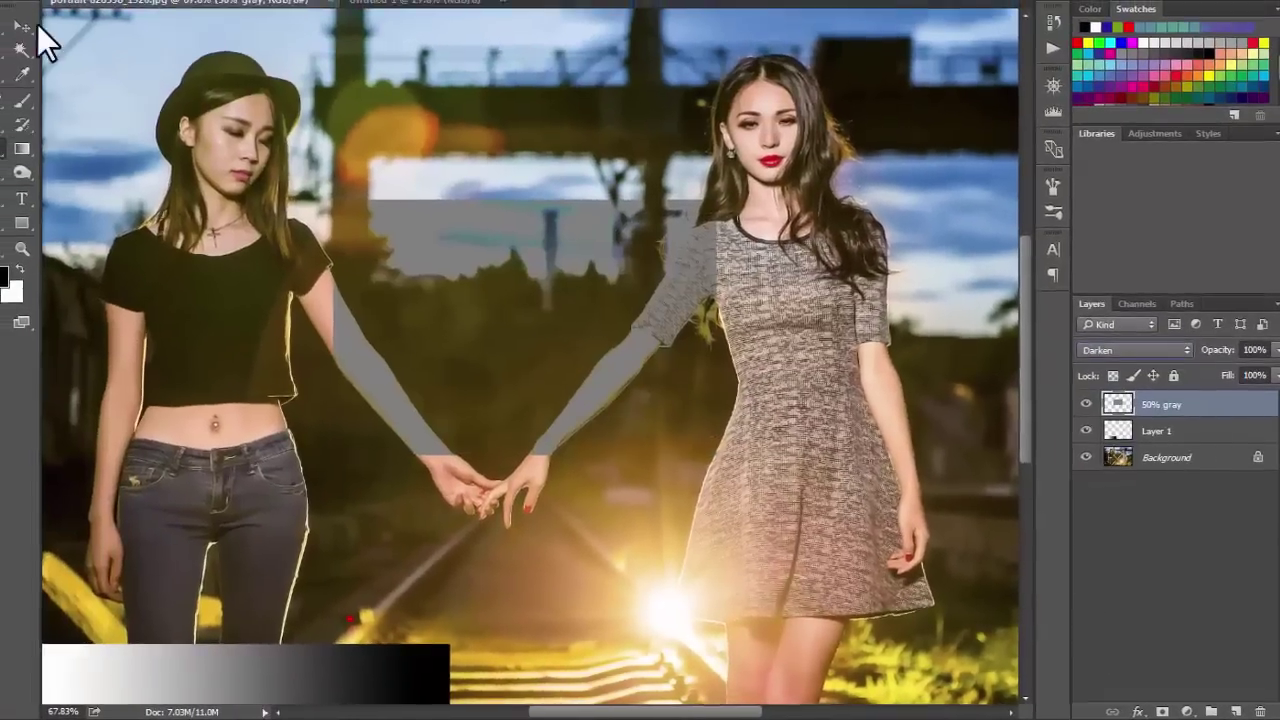
left_click(47, 40)
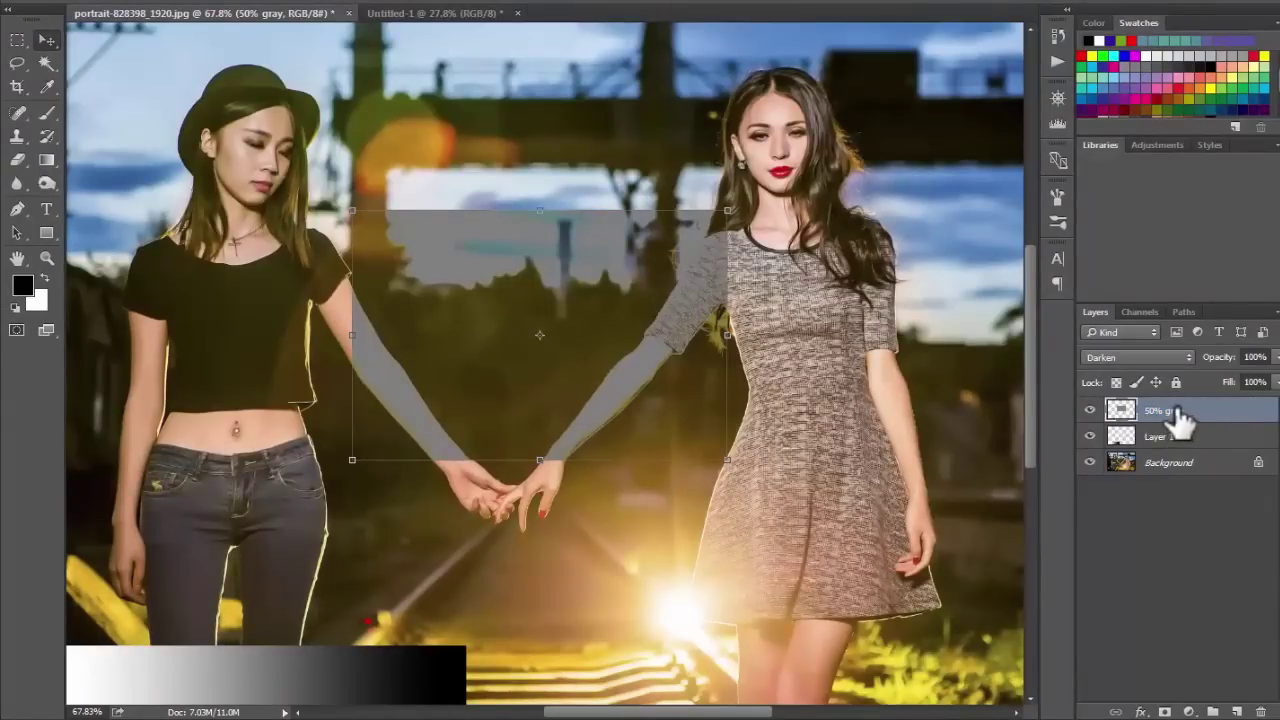
left_click(1130, 357)
left_click(1150, 398)
left_click_drag(560, 270, 578, 425)
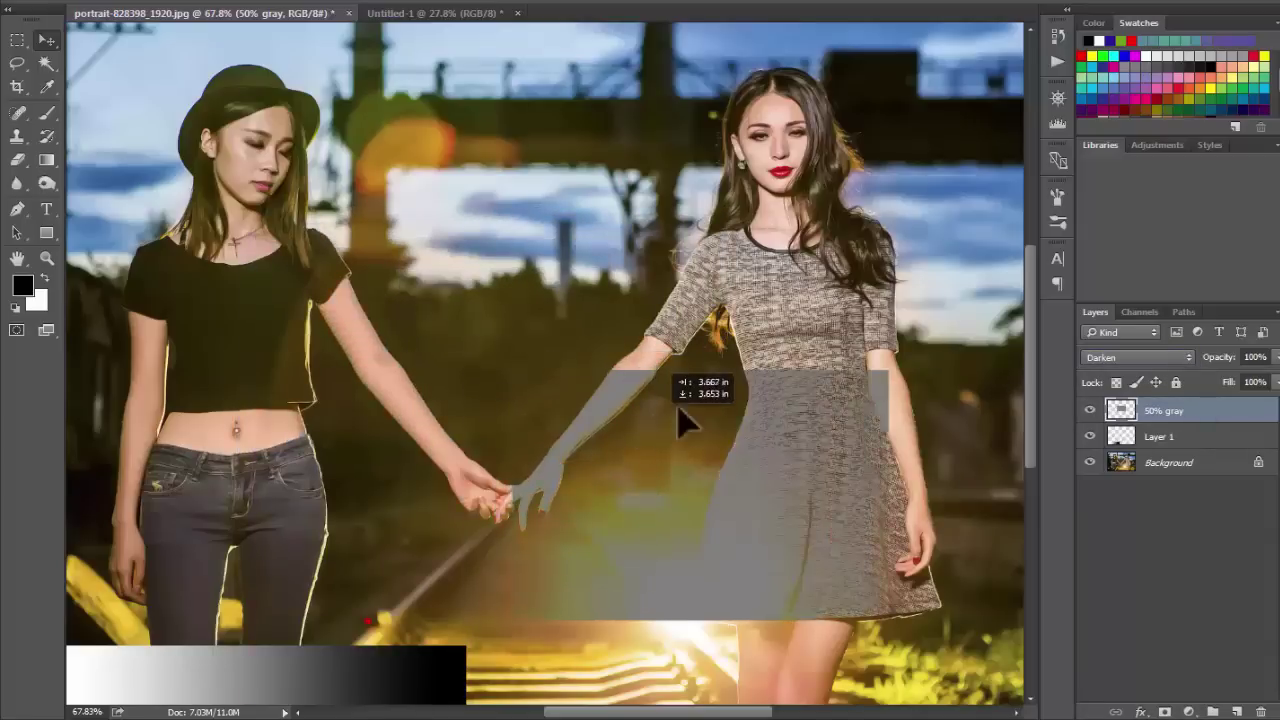
left_click_drag(578, 425, 714, 418)
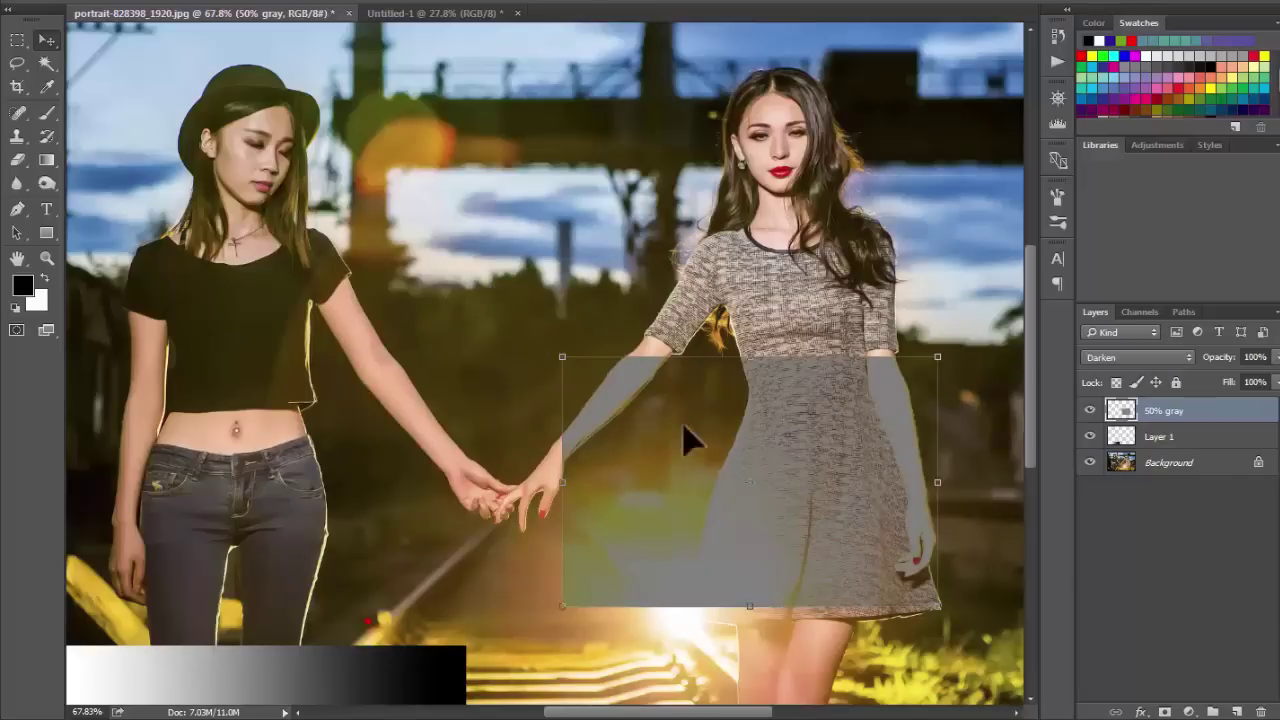
Step: Drag the Darken rectangle over the left woman, clasped arms, hands and gradient strip, ending on the right woman
mouse_move(685, 440)
left_mouse_down()
mouse_move(496, 402)
mouse_move(328, 344)
left_mouse_up()
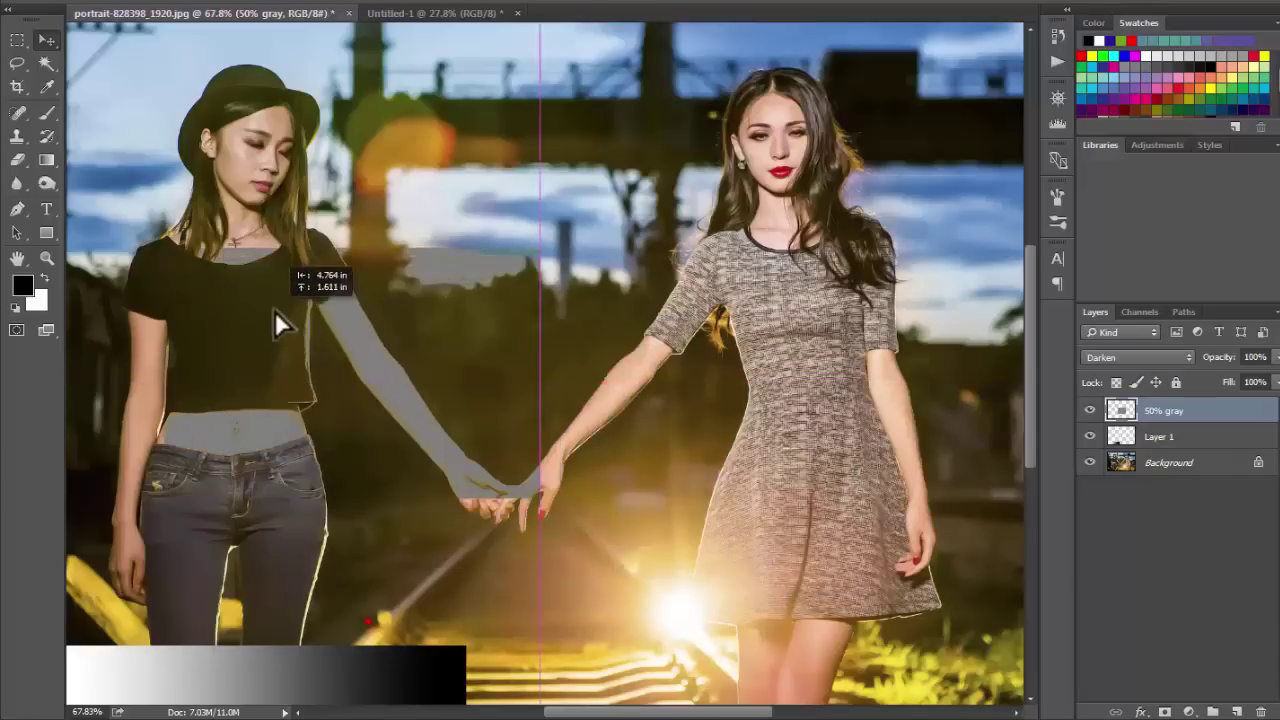
mouse_move(328, 344)
left_mouse_down()
mouse_move(352, 368)
mouse_move(364, 355)
mouse_move(645, 312)
left_mouse_up()
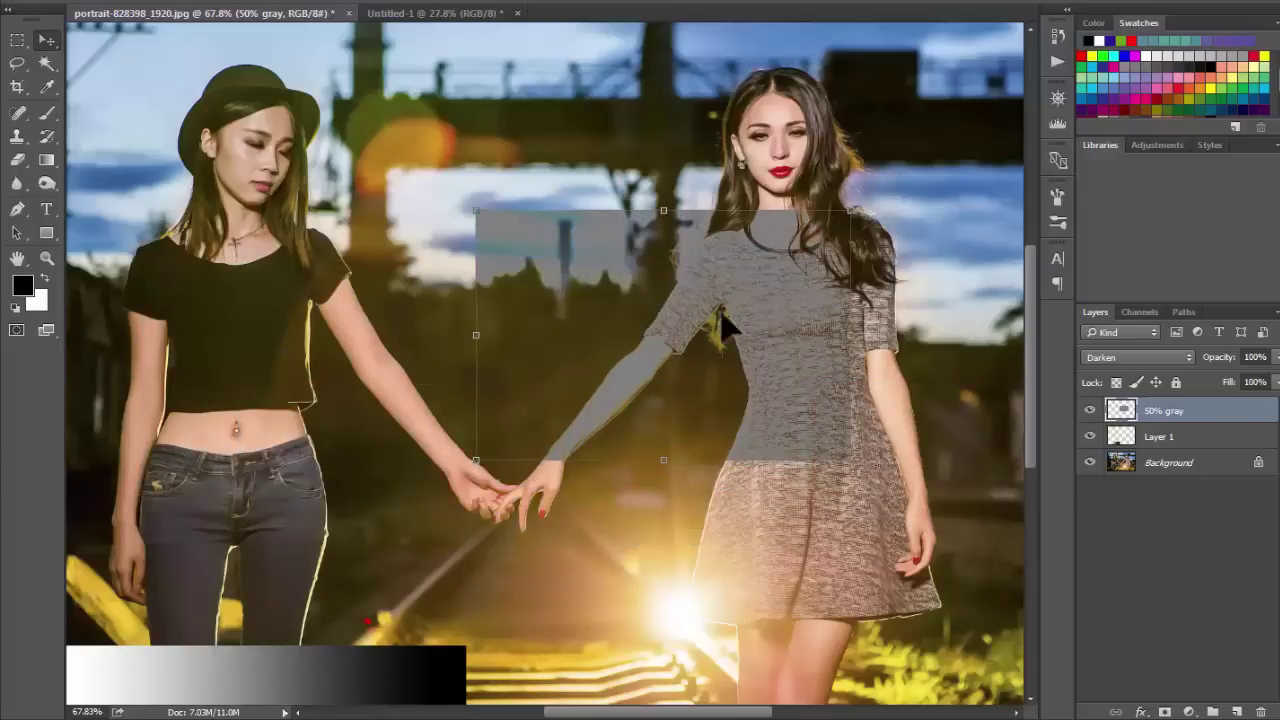
mouse_move(718, 272)
left_mouse_down()
mouse_move(571, 320)
mouse_move(623, 369)
mouse_move(403, 363)
mouse_move(326, 274)
mouse_move(537, 140)
mouse_move(562, 150)
mouse_move(894, 134)
mouse_move(880, 109)
mouse_move(894, 114)
mouse_move(868, 142)
mouse_move(897, 103)
mouse_move(789, 149)
mouse_move(855, 144)
mouse_move(830, 203)
left_mouse_up()
mouse_move(826, 272)
left_mouse_down()
mouse_move(423, 386)
mouse_move(443, 395)
left_mouse_up()
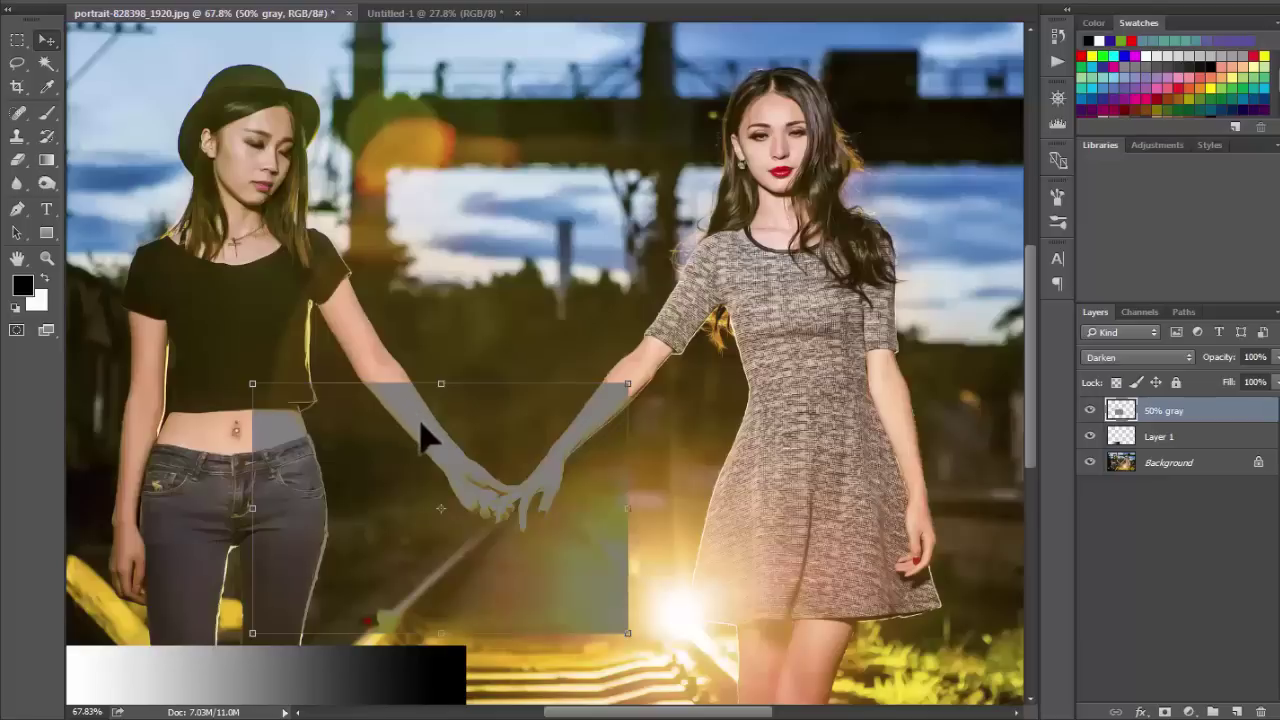
mouse_move(533, 540)
left_mouse_down()
mouse_move(687, 617)
mouse_move(627, 441)
mouse_move(471, 423)
mouse_move(350, 488)
mouse_move(330, 522)
left_mouse_up()
scroll(622, 455, "down", 2)
scroll(563, 434, "down", 1)
mouse_move(230, 605)
left_mouse_down()
mouse_move(243, 612)
mouse_move(240, 601)
mouse_move(197, 632)
left_mouse_up()
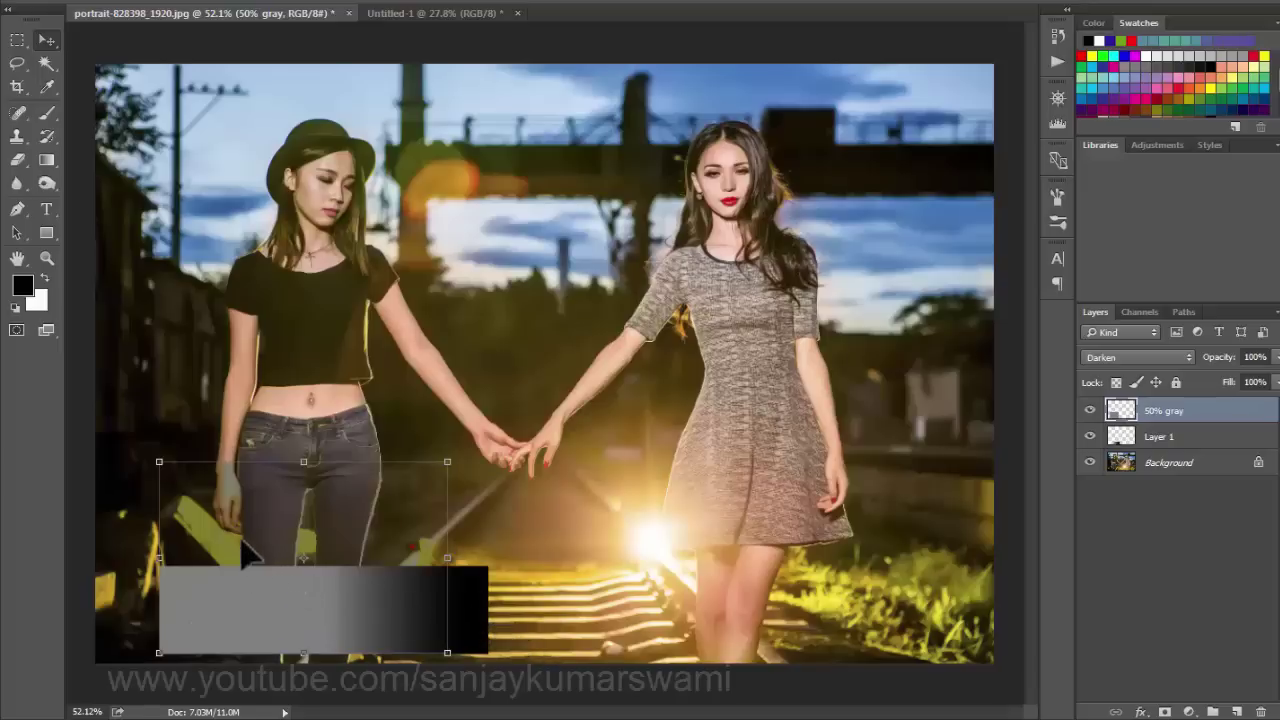
mouse_move(247, 537)
left_mouse_down()
mouse_move(657, 214)
mouse_move(613, 262)
left_mouse_up()
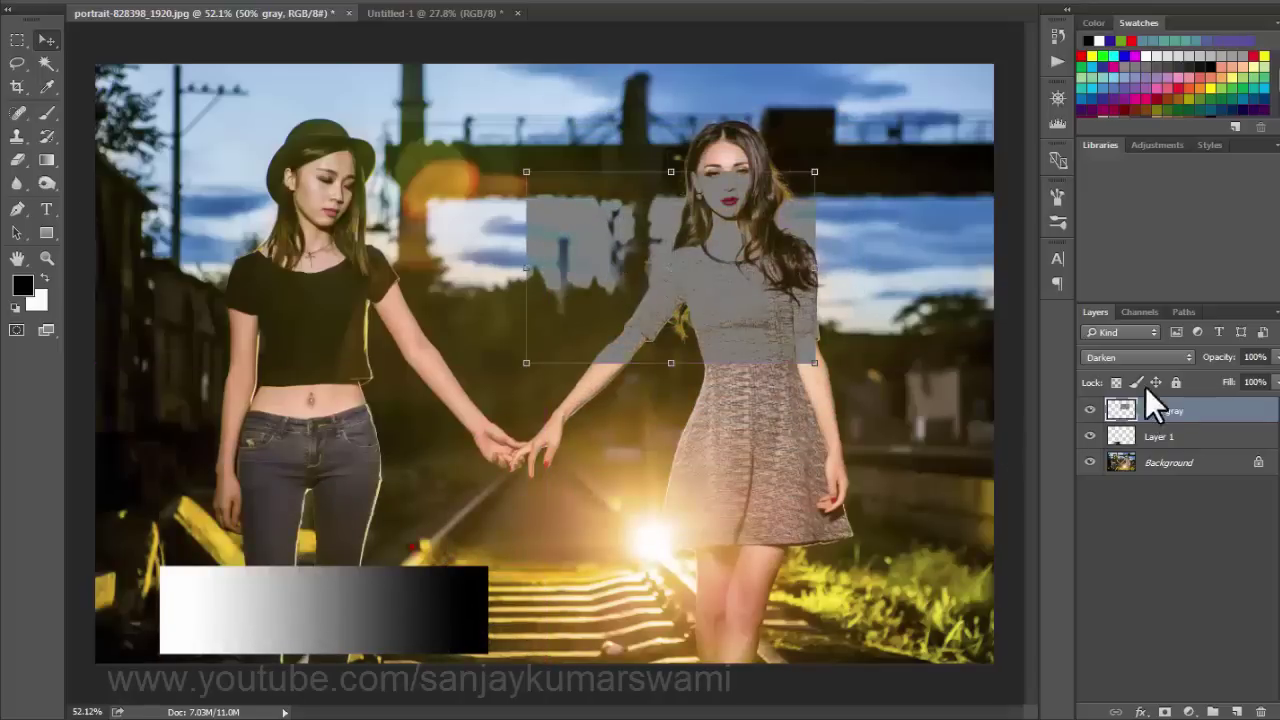
Step: Switch the gray layer to Lighten and compare it over the dress, strip and hands, ending between the women
left_click(1130, 356)
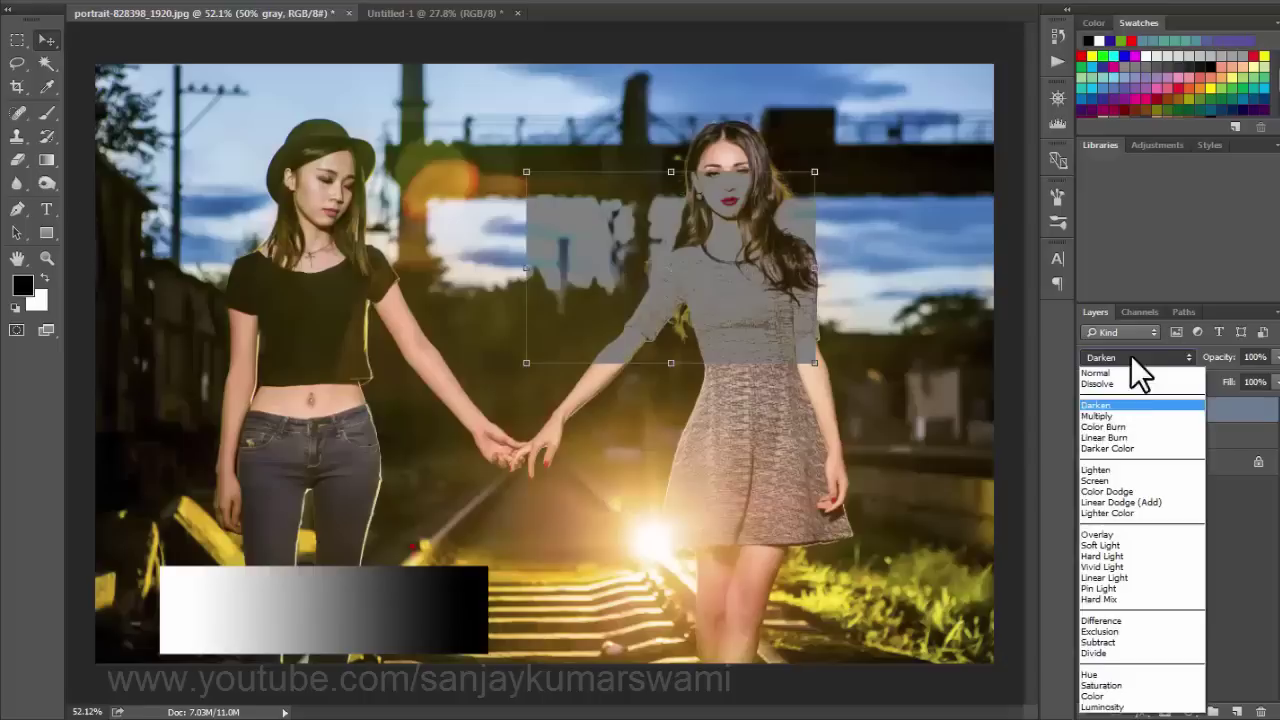
left_click(1096, 469)
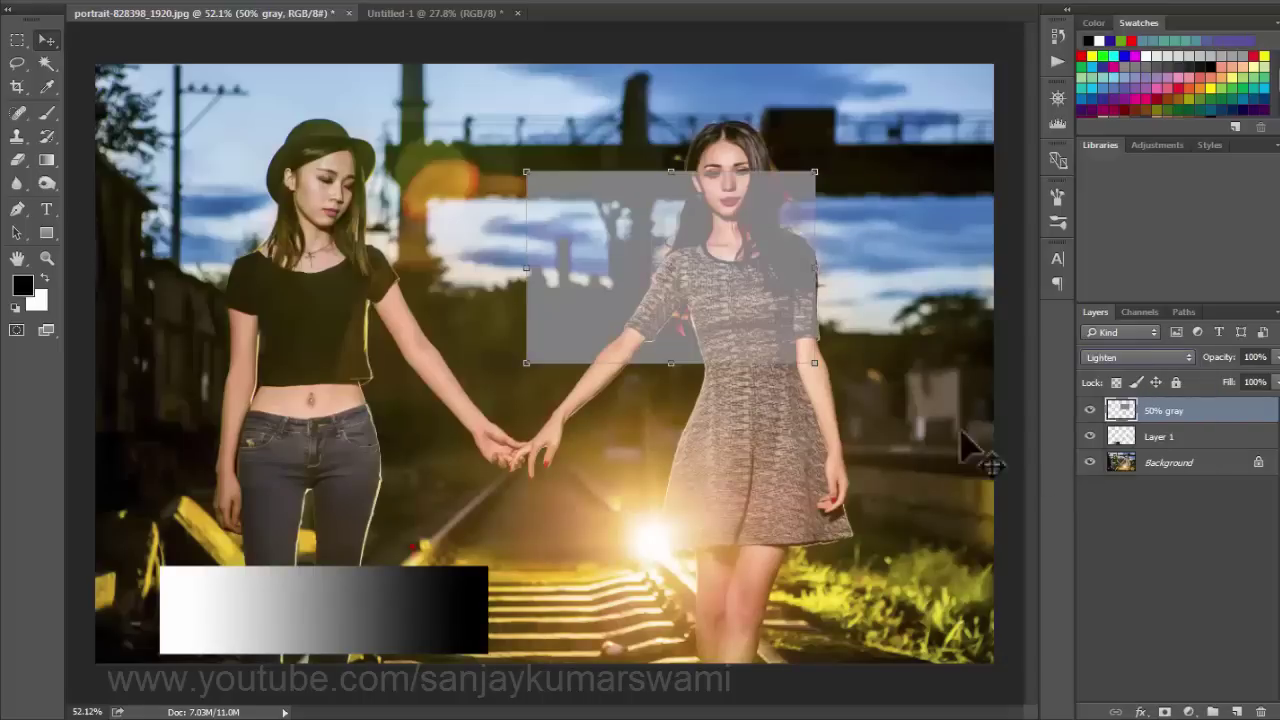
left_click_drag(575, 222, 684, 404)
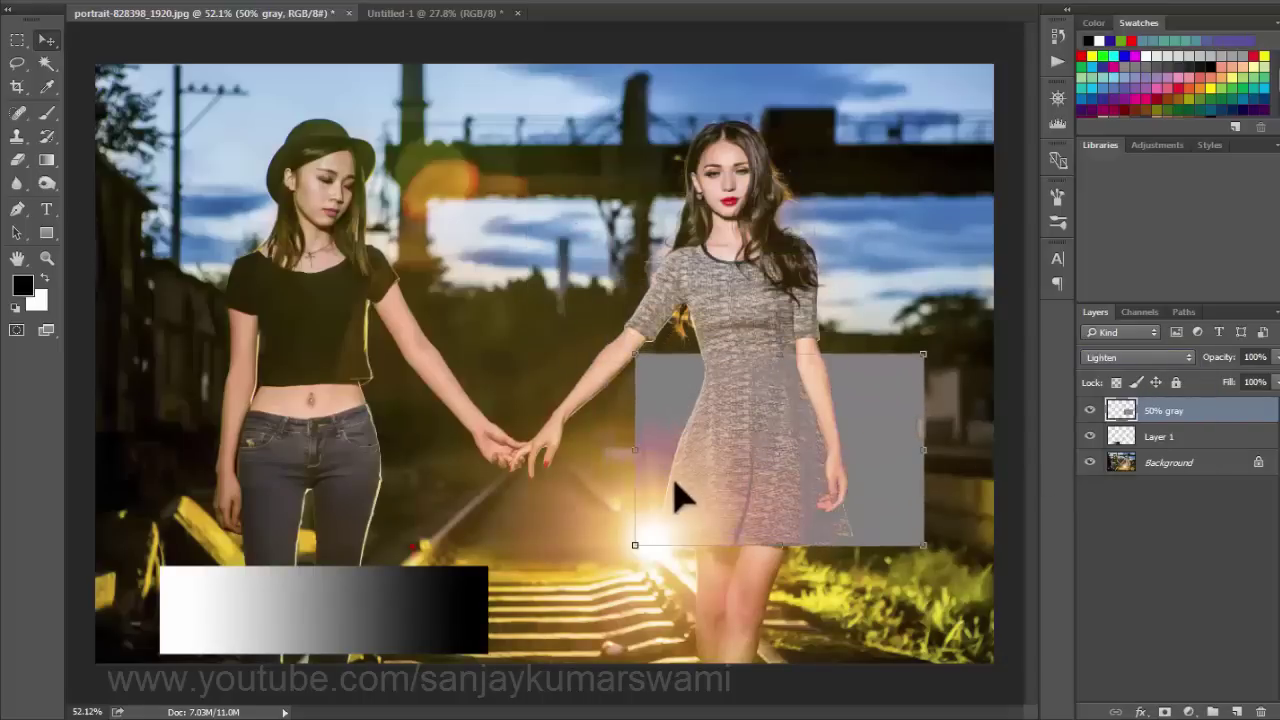
left_click_drag(660, 537, 185, 600)
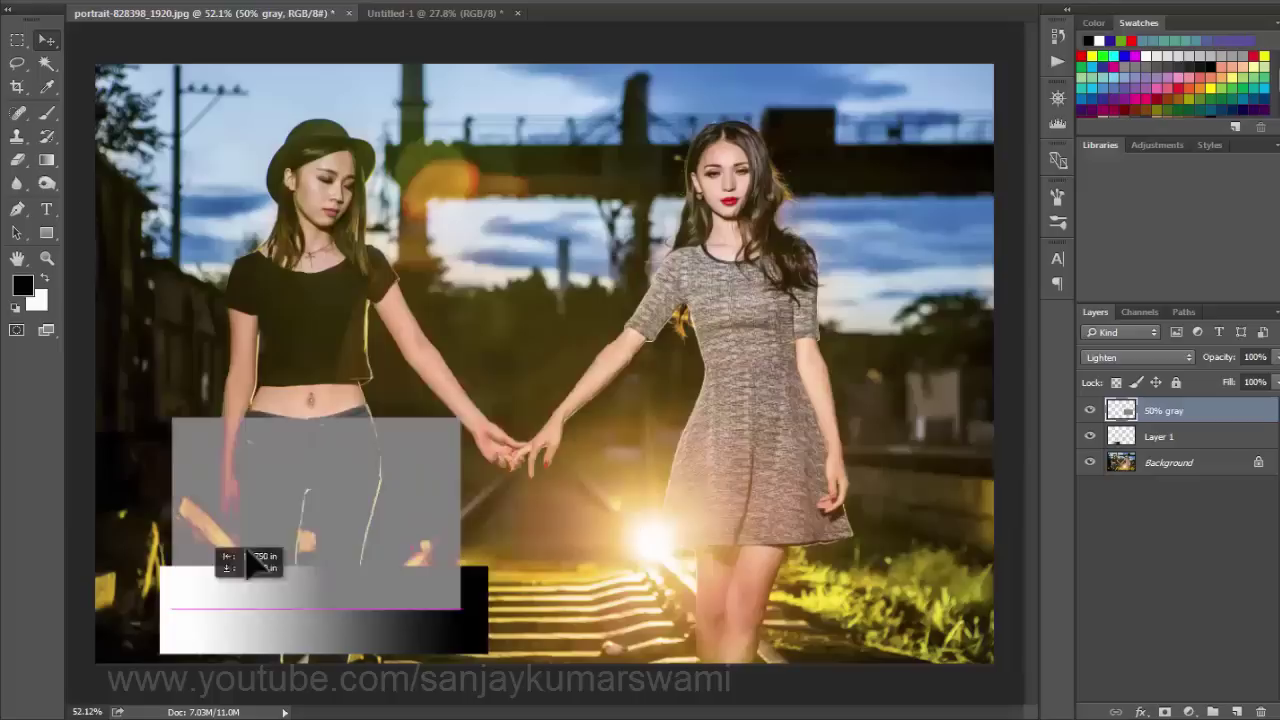
left_click_drag(300, 560, 480, 450)
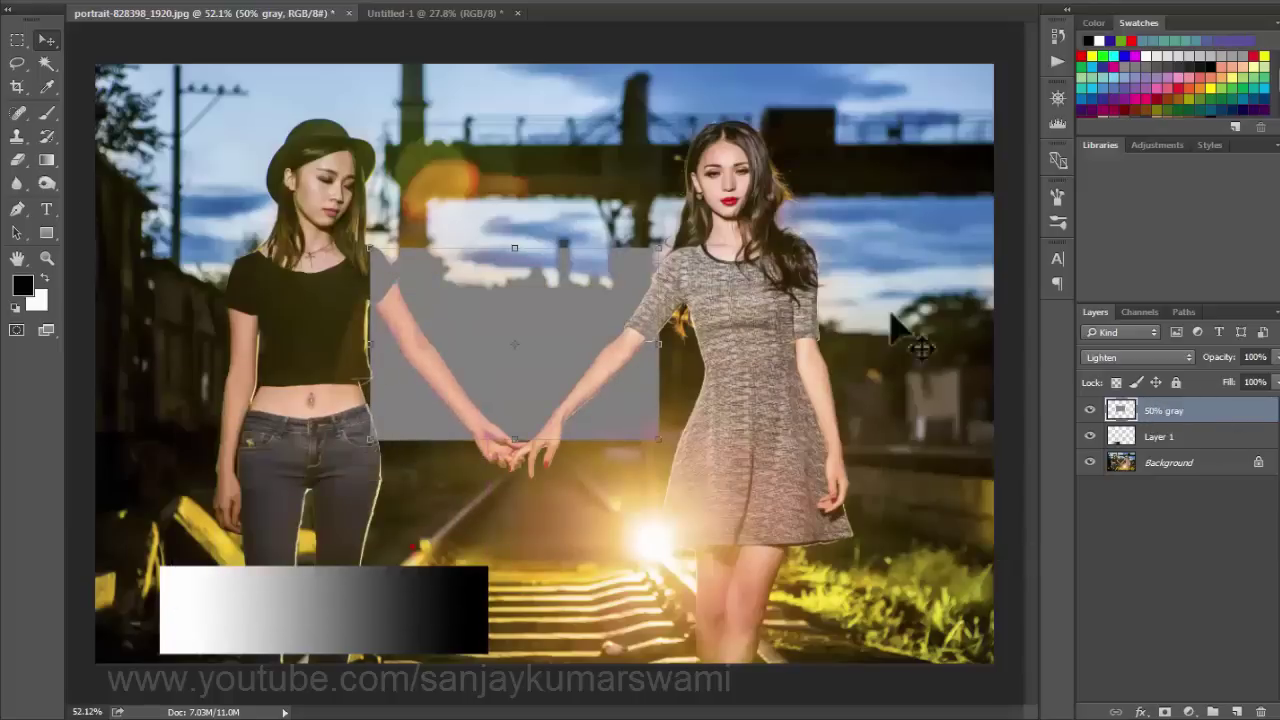
mouse_move(578, 300)
left_mouse_down()
mouse_move(612, 352)
mouse_move(617, 310)
mouse_move(583, 344)
left_mouse_up()
mouse_move(500, 352)
left_mouse_down()
mouse_move(531, 383)
mouse_move(686, 457)
mouse_move(755, 400)
left_mouse_up()
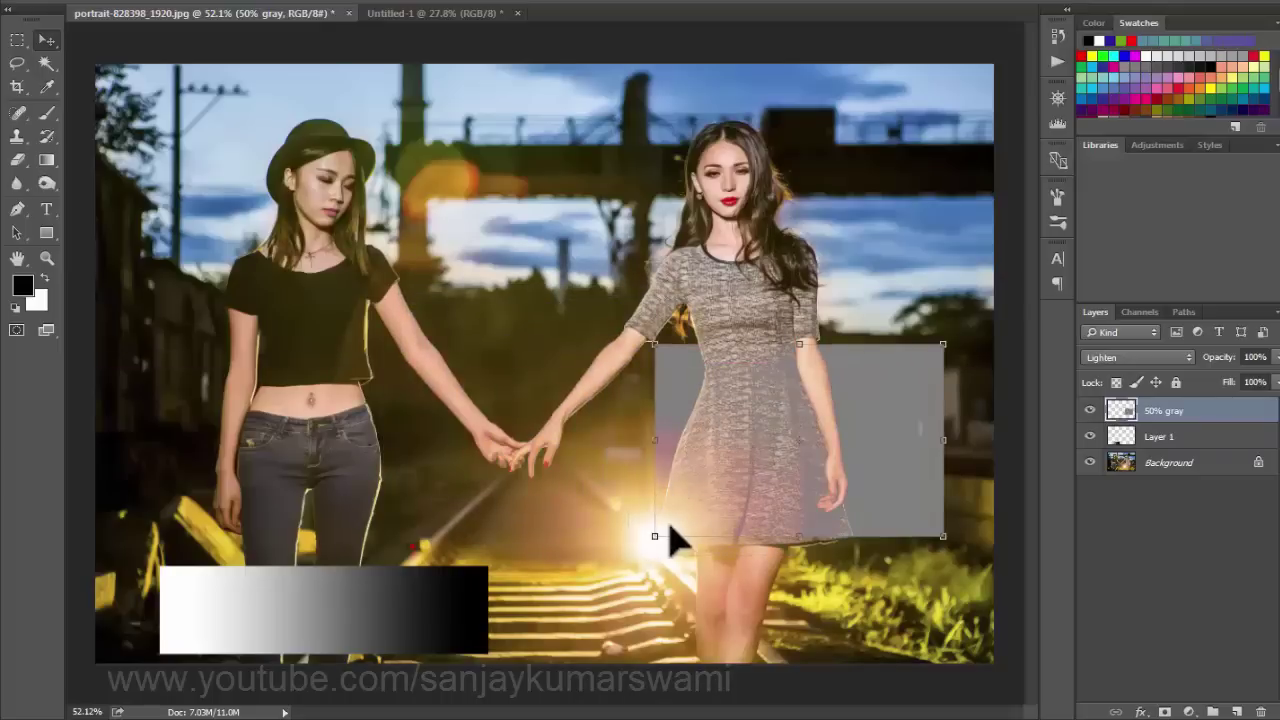
mouse_move(662, 533)
left_mouse_down()
mouse_move(652, 538)
mouse_move(591, 457)
mouse_move(314, 320)
mouse_move(300, 343)
mouse_move(286, 334)
left_mouse_up()
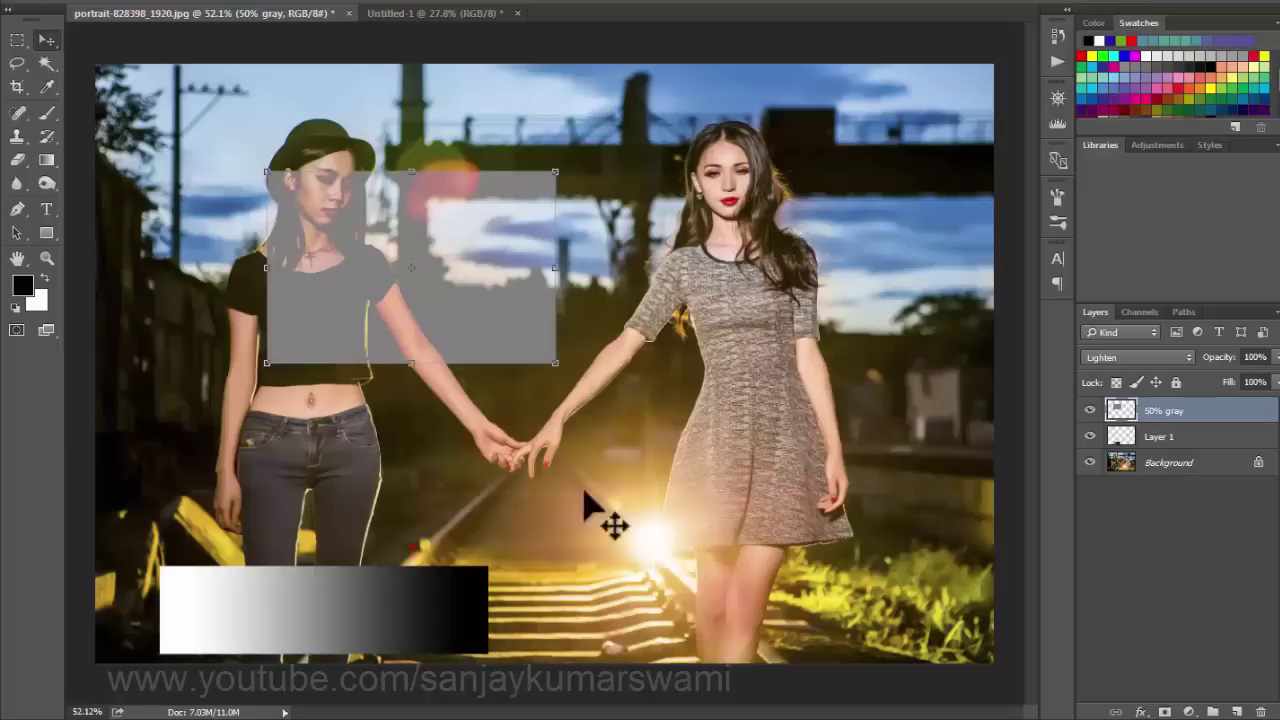
mouse_move(303, 267)
left_mouse_down()
mouse_move(266, 434)
mouse_move(203, 523)
mouse_move(466, 486)
mouse_move(526, 491)
mouse_move(650, 378)
mouse_move(500, 280)
left_mouse_up()
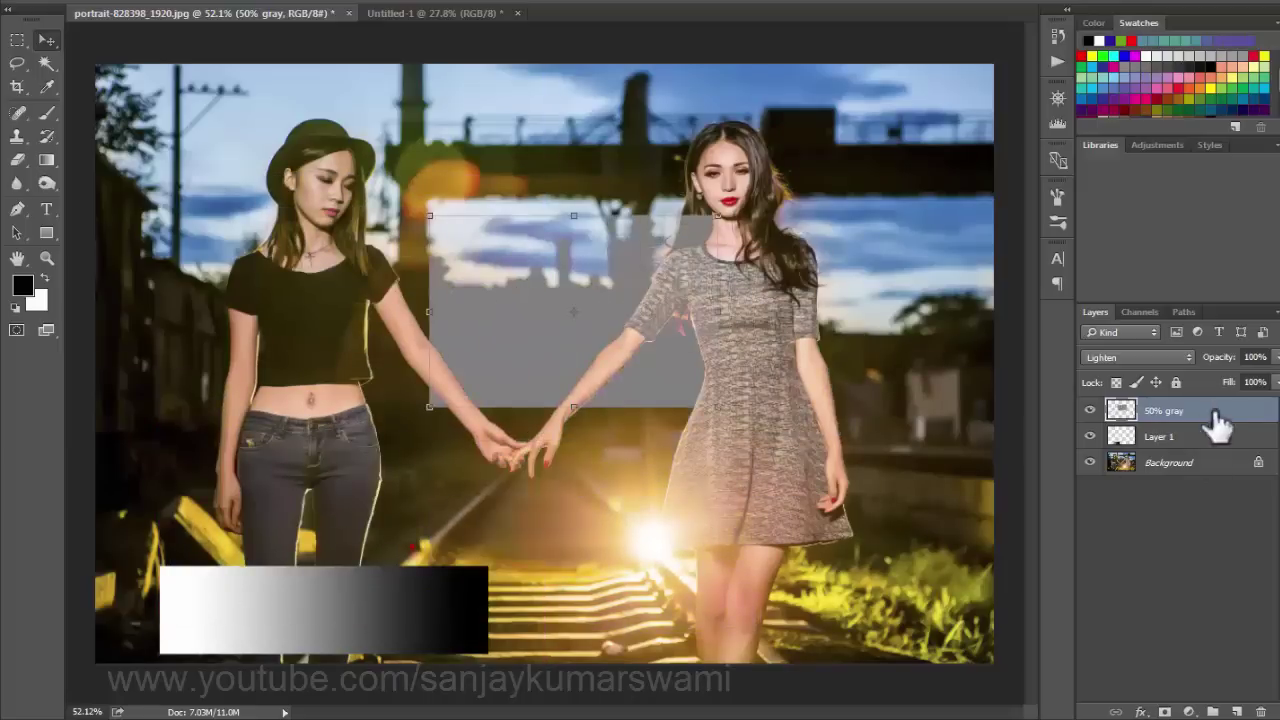
Step: Try the gray layer in Overlay, moving its box to the bottom-left corner and back to centre
left_click(1122, 362)
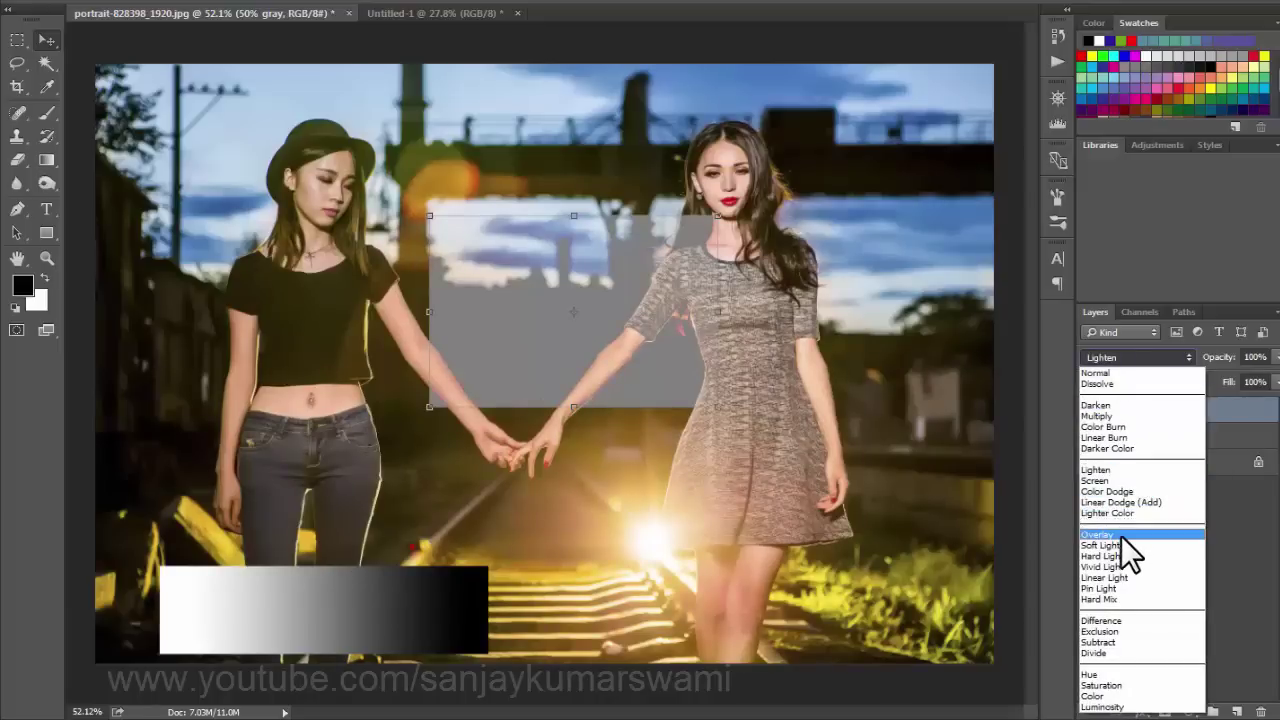
left_click(503, 285)
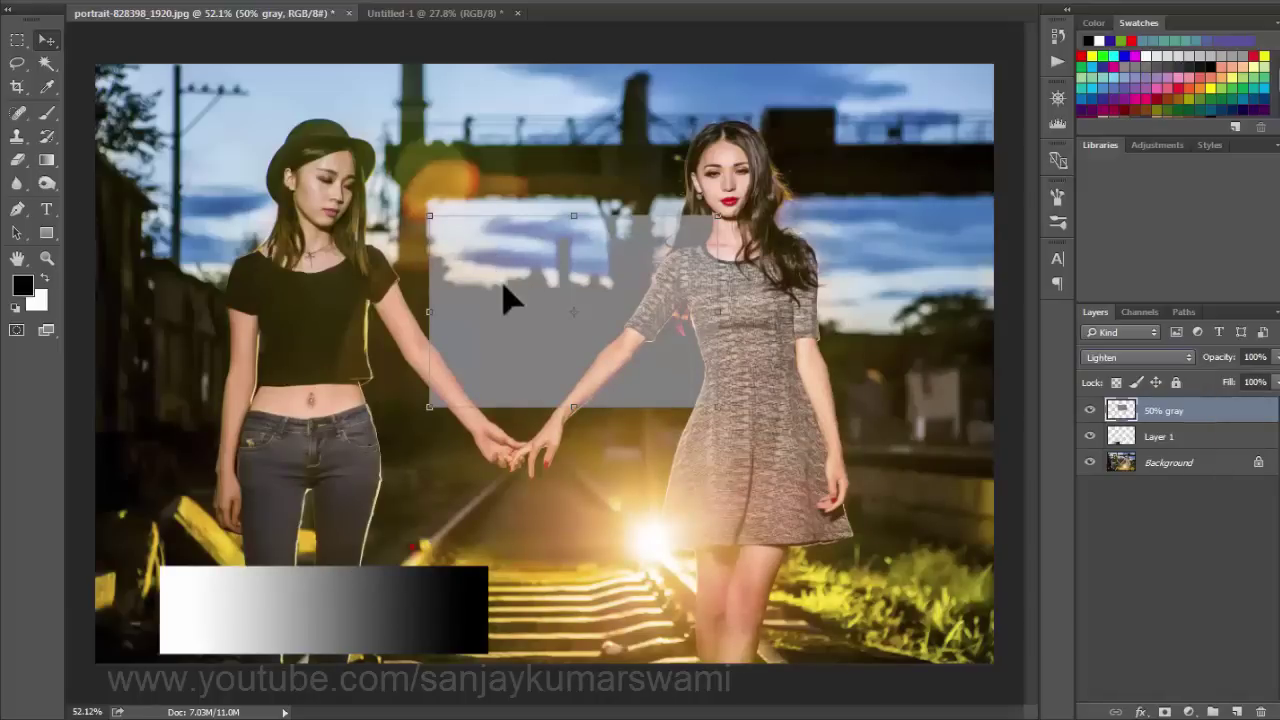
left_click_drag(504, 270, 502, 313)
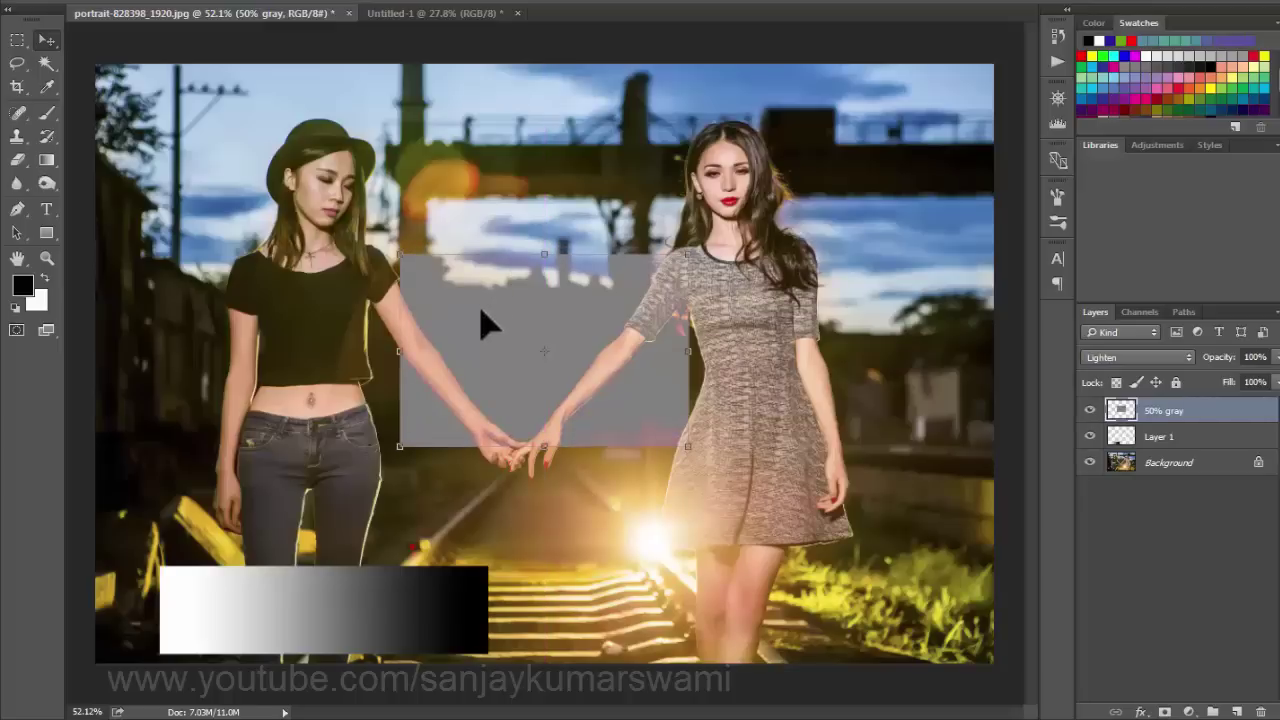
left_click(1136, 356)
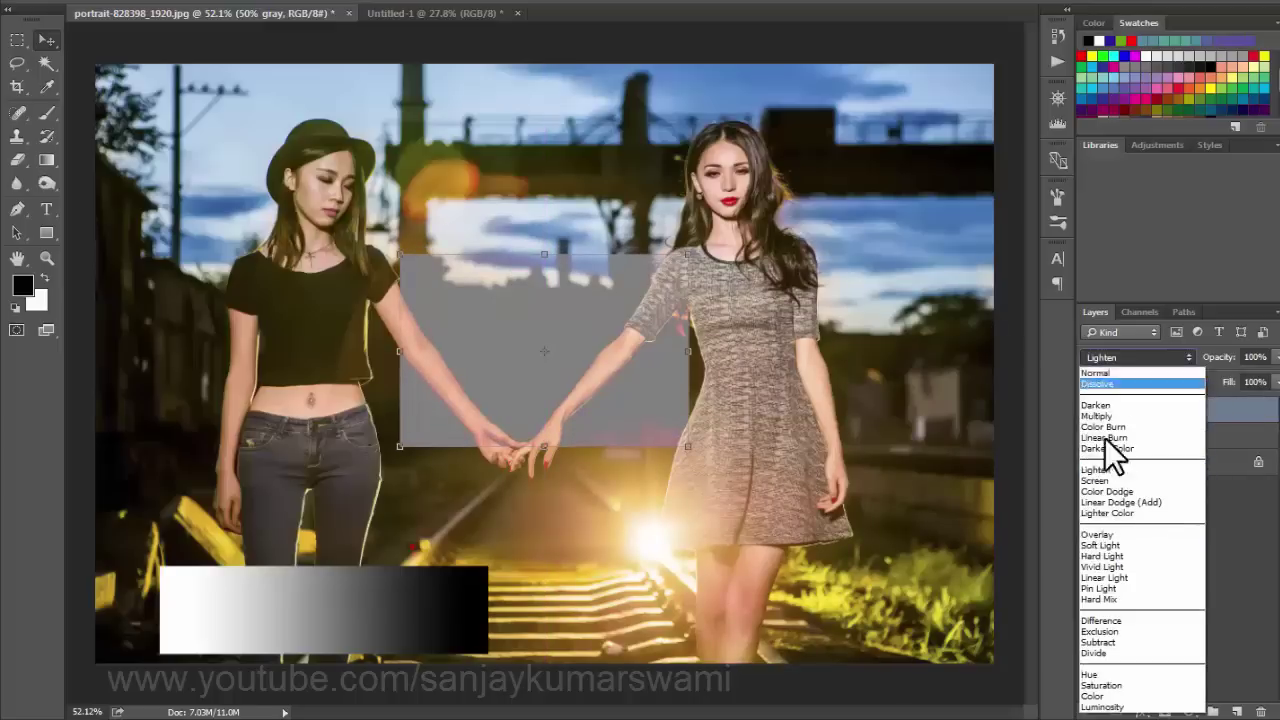
left_click(1101, 535)
left_click_drag(520, 330, 183, 235)
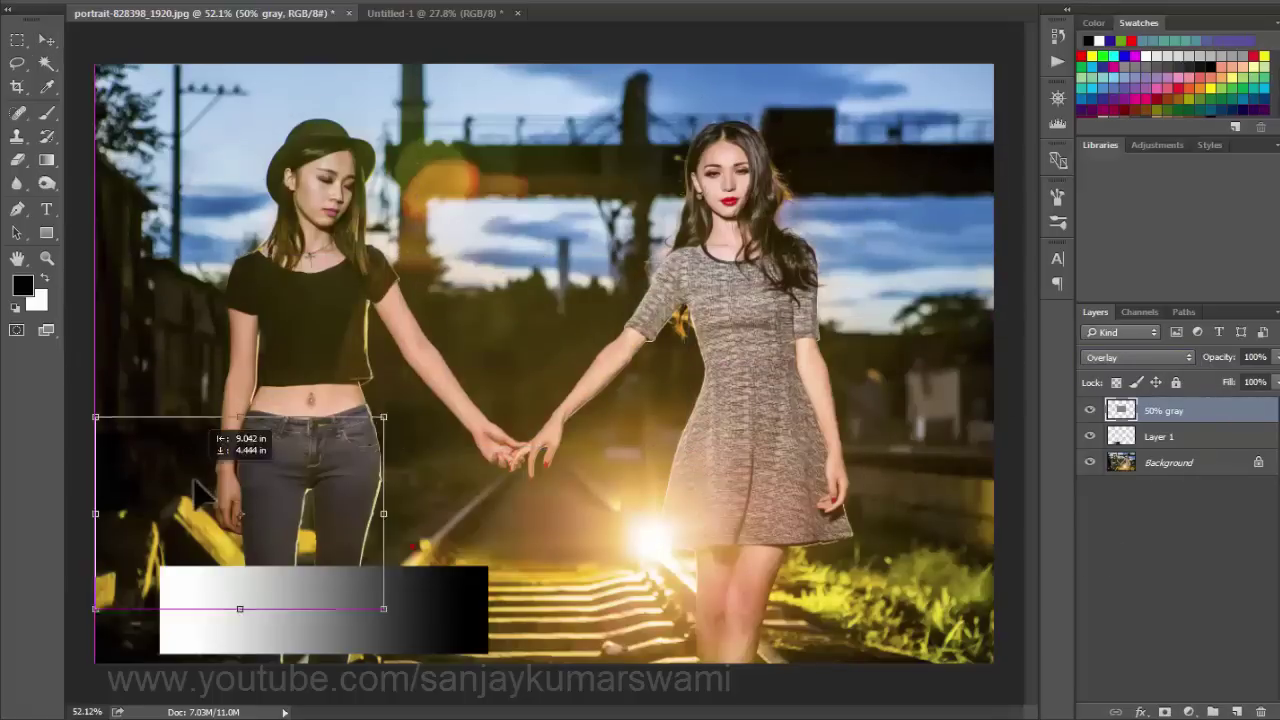
left_click_drag(177, 222, 604, 320)
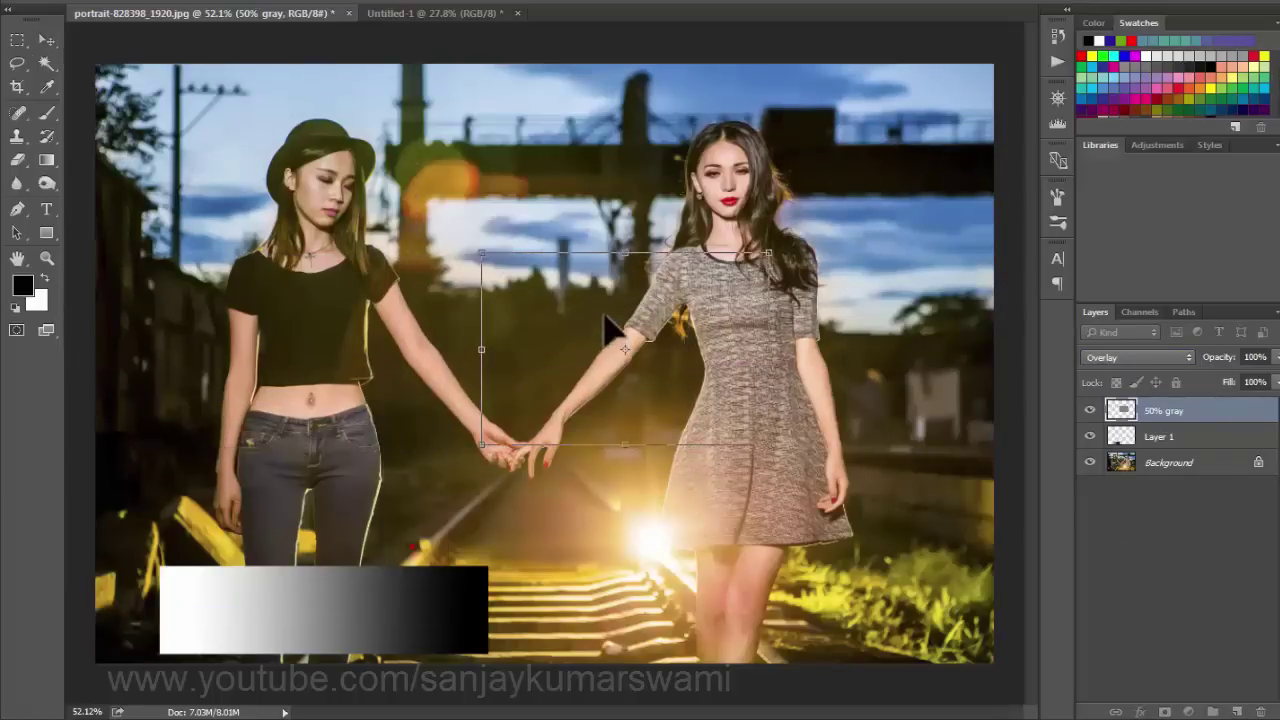
Step: Return the gray layer to Lighten and place its box over the left woman's torso
key("v")
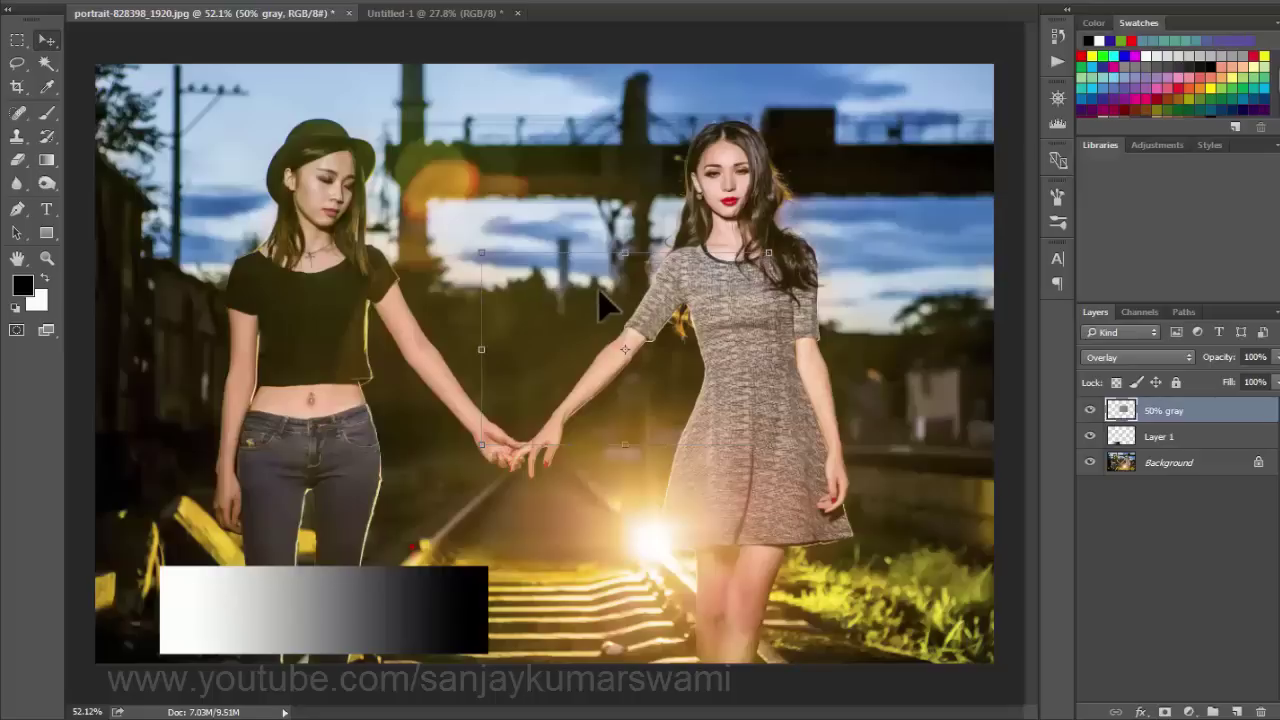
left_click(1141, 360)
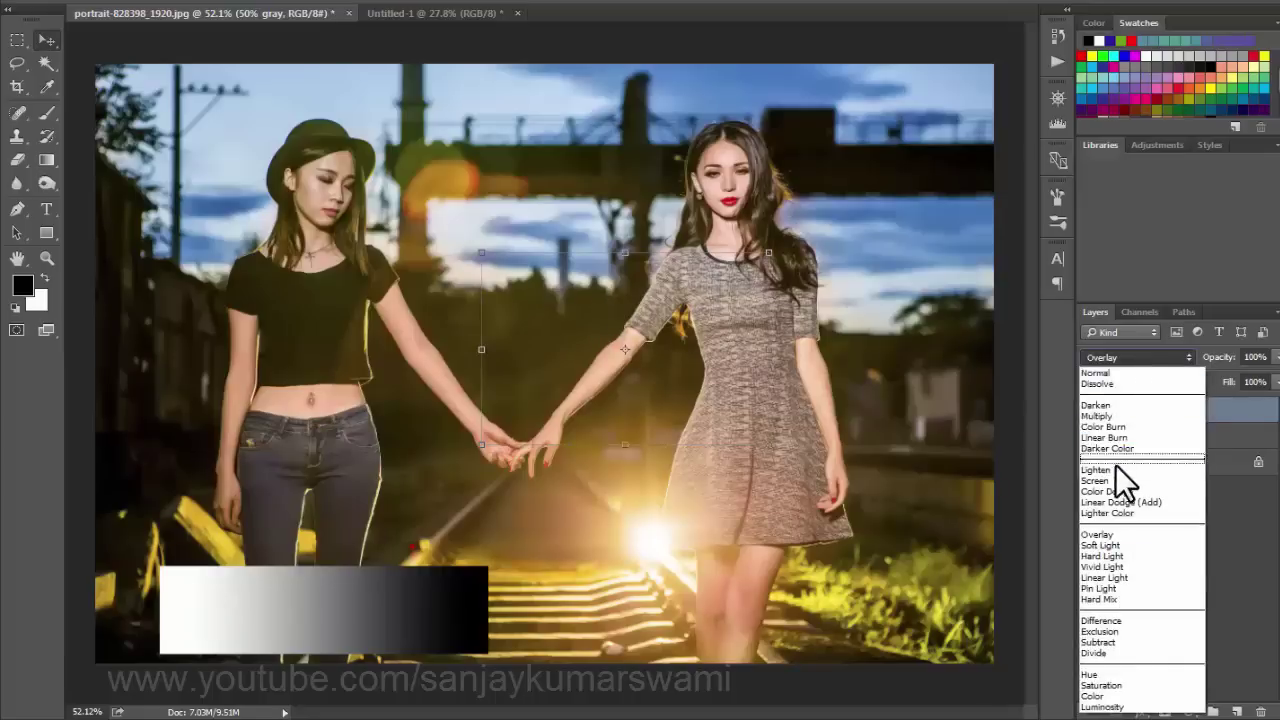
left_click(1115, 464)
left_click_drag(605, 335, 390, 285)
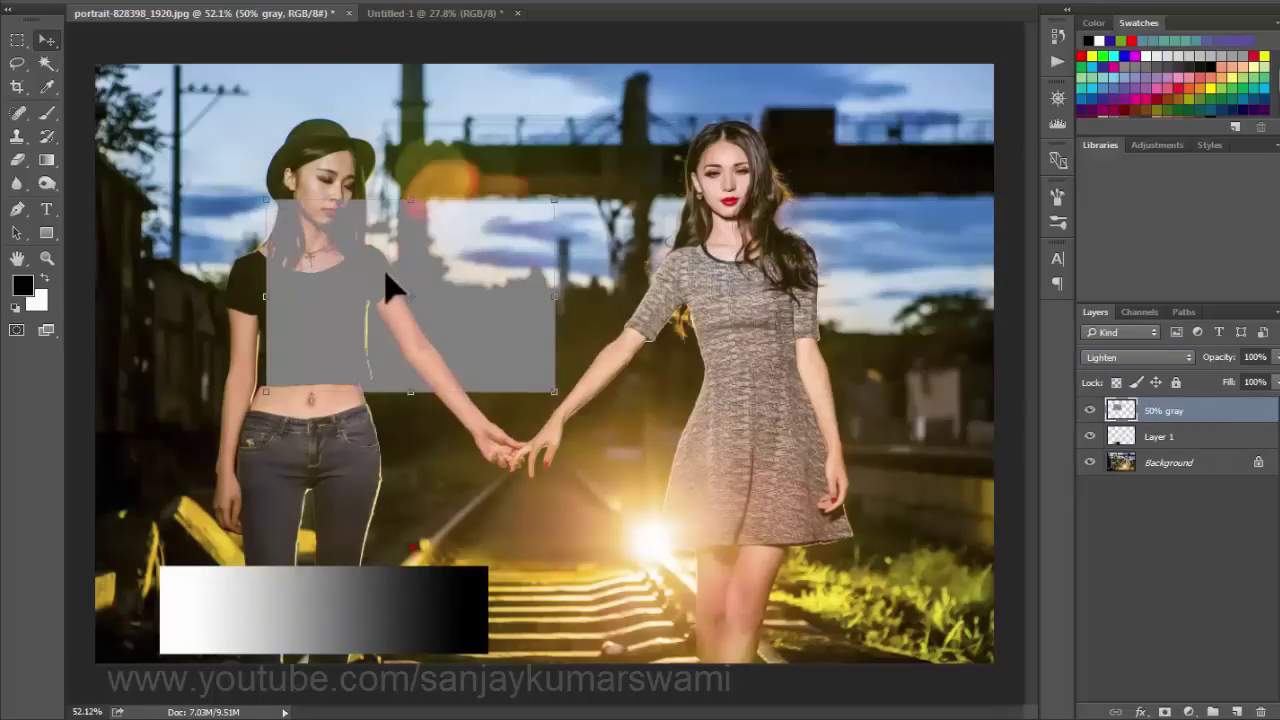
Step: Trial lower Hue/Saturation Lightness, cancel, switch the gray layer to Overlay, and retry Lightness
key("ctrl+u")
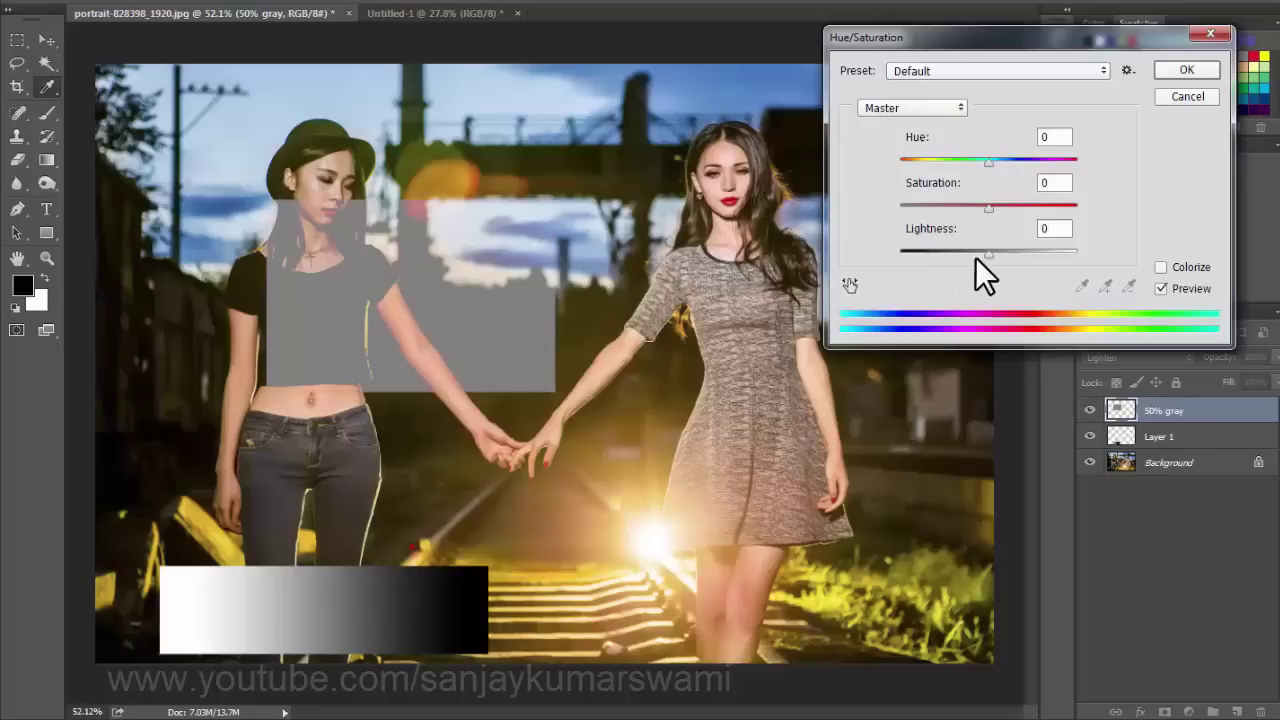
left_click_drag(988, 251, 930, 246)
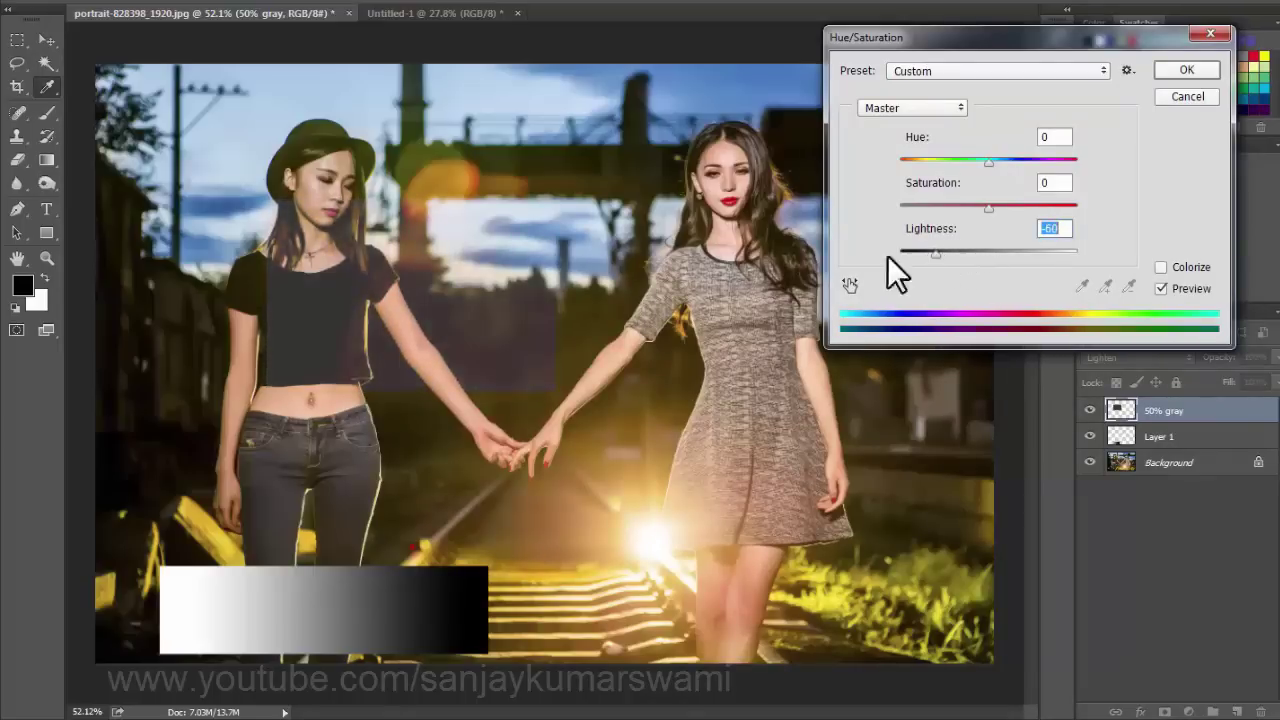
left_click(1187, 97)
left_click(1111, 355)
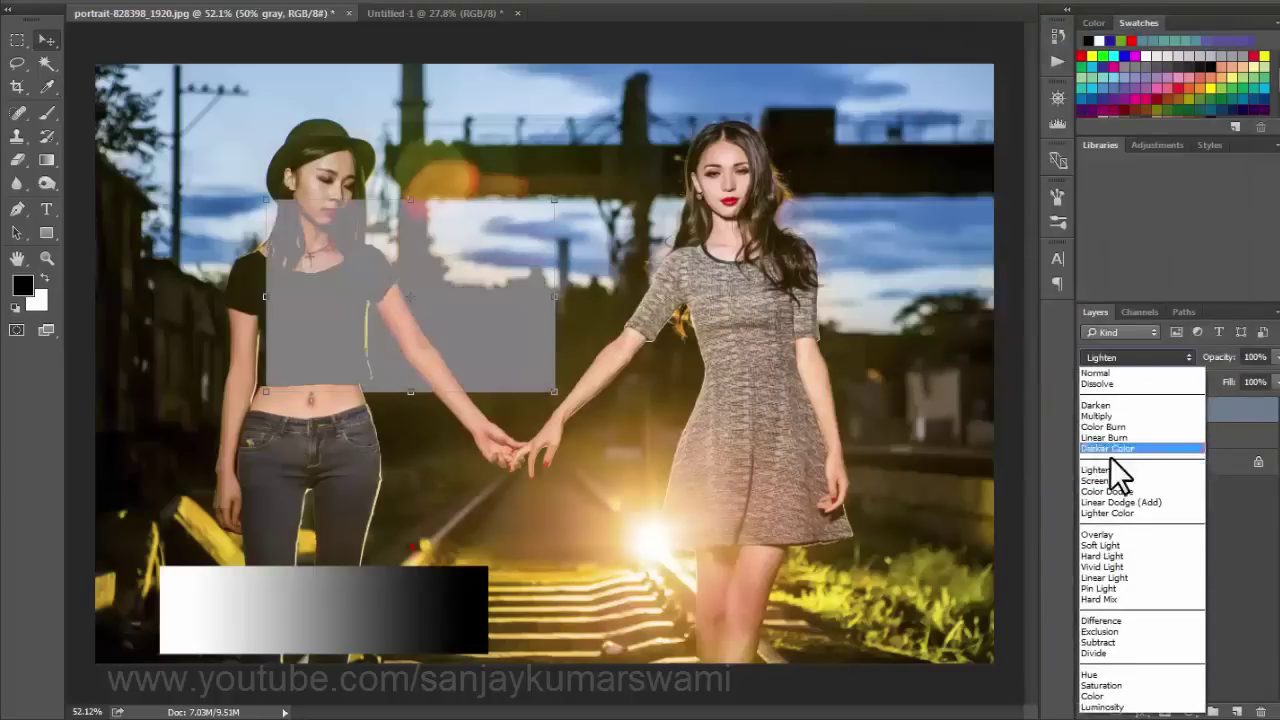
left_click(1100, 534)
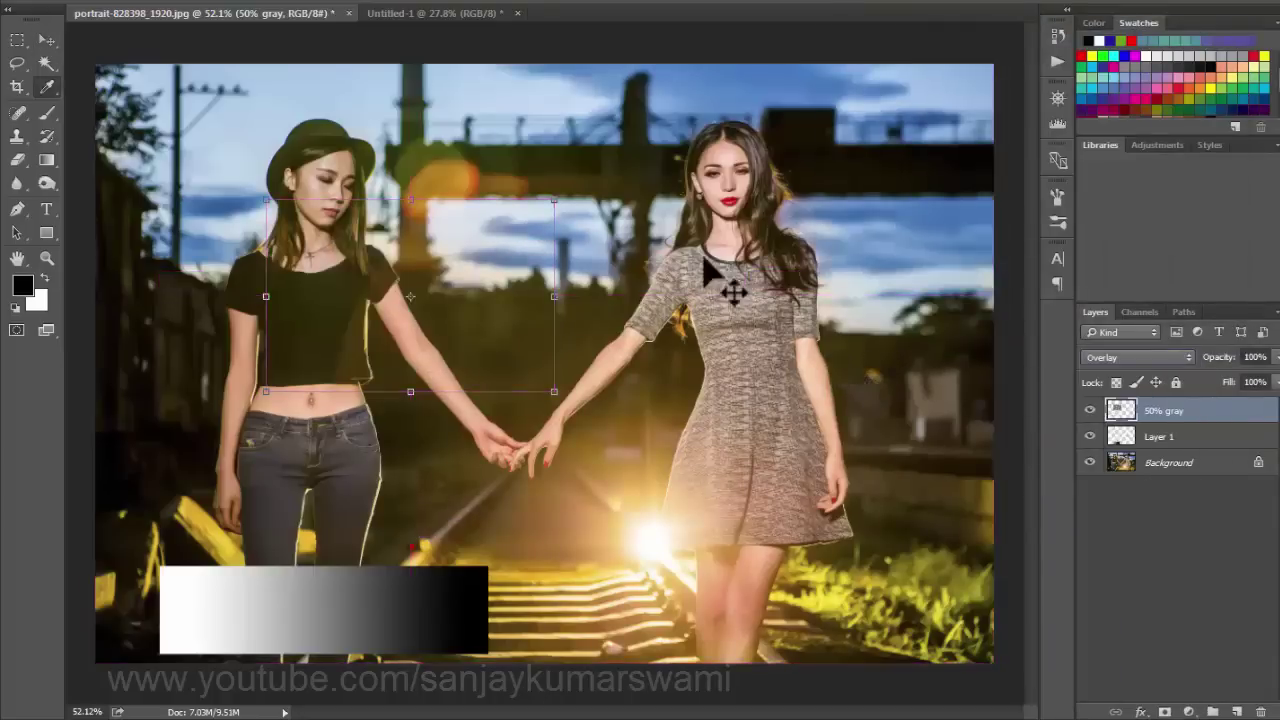
key("ctrl+u")
mouse_move(988, 254)
left_mouse_down()
mouse_move(937, 254)
mouse_move(1026, 253)
mouse_move(910, 262)
mouse_move(942, 261)
mouse_move(929, 264)
left_mouse_up()
Step: Discard the Lightness change, try Soft Light, then return the gray layer to Overlay
left_click(1185, 96)
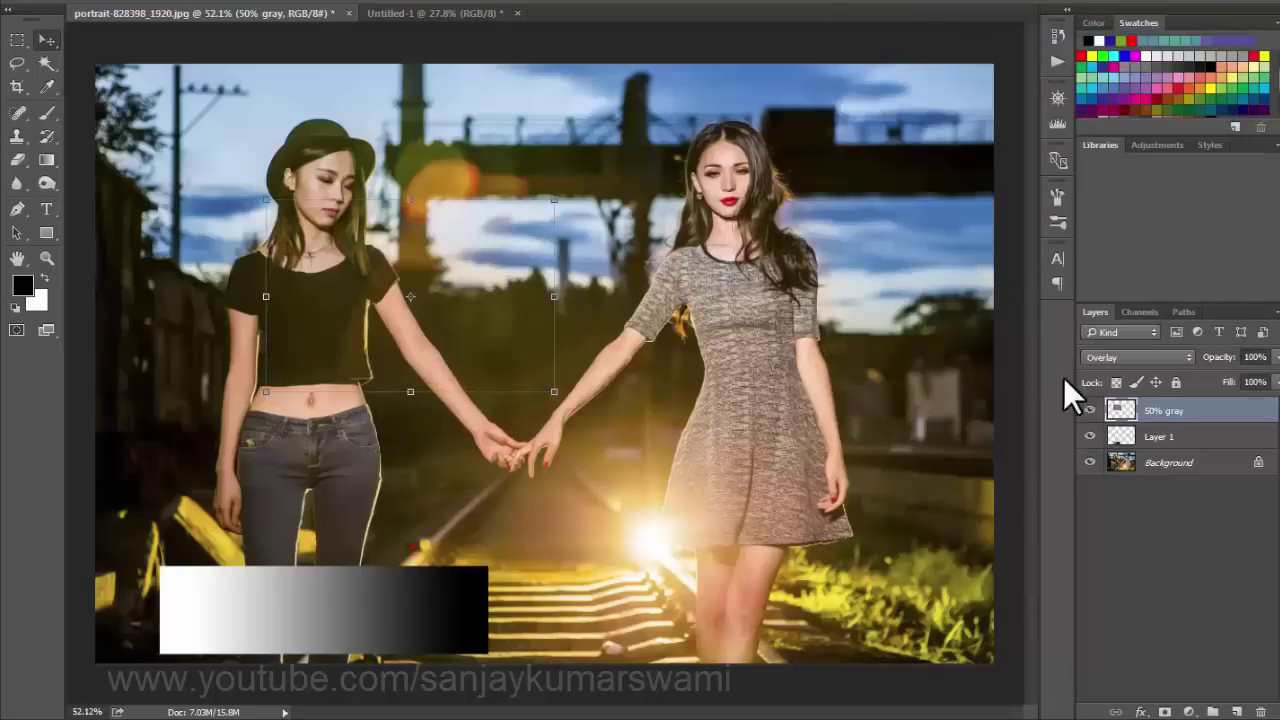
left_click(1140, 355)
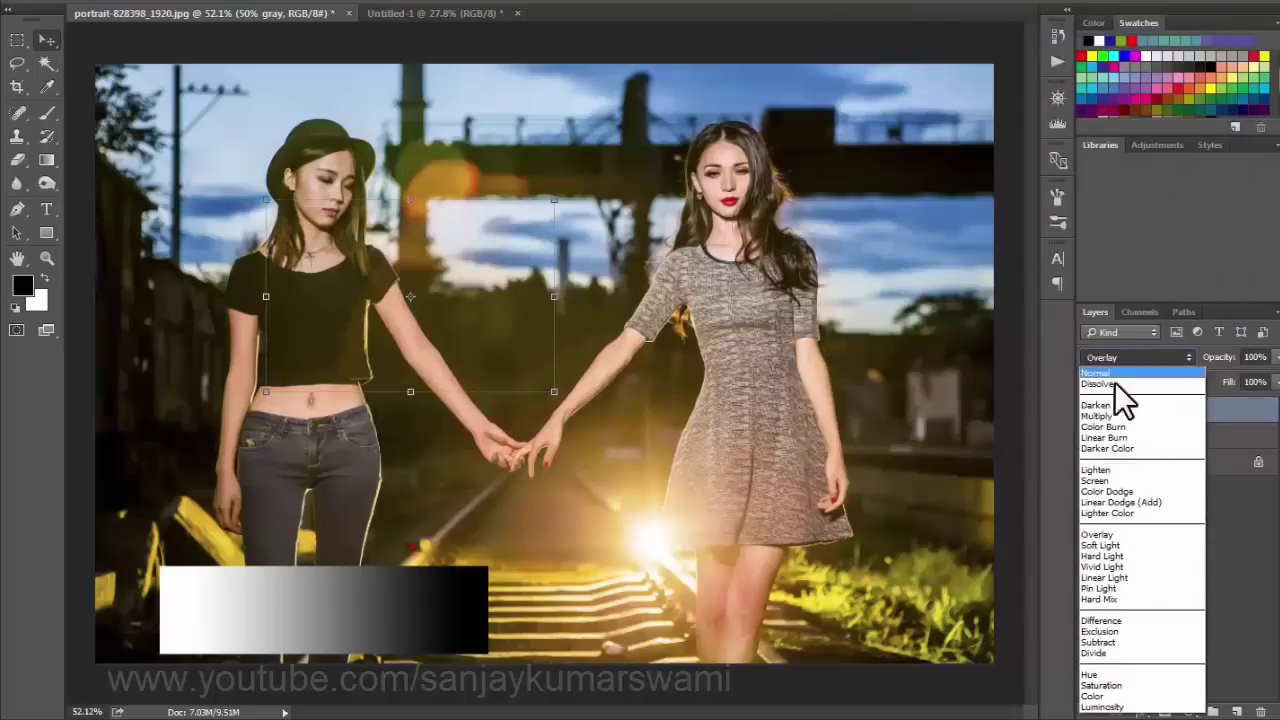
left_click(1106, 547)
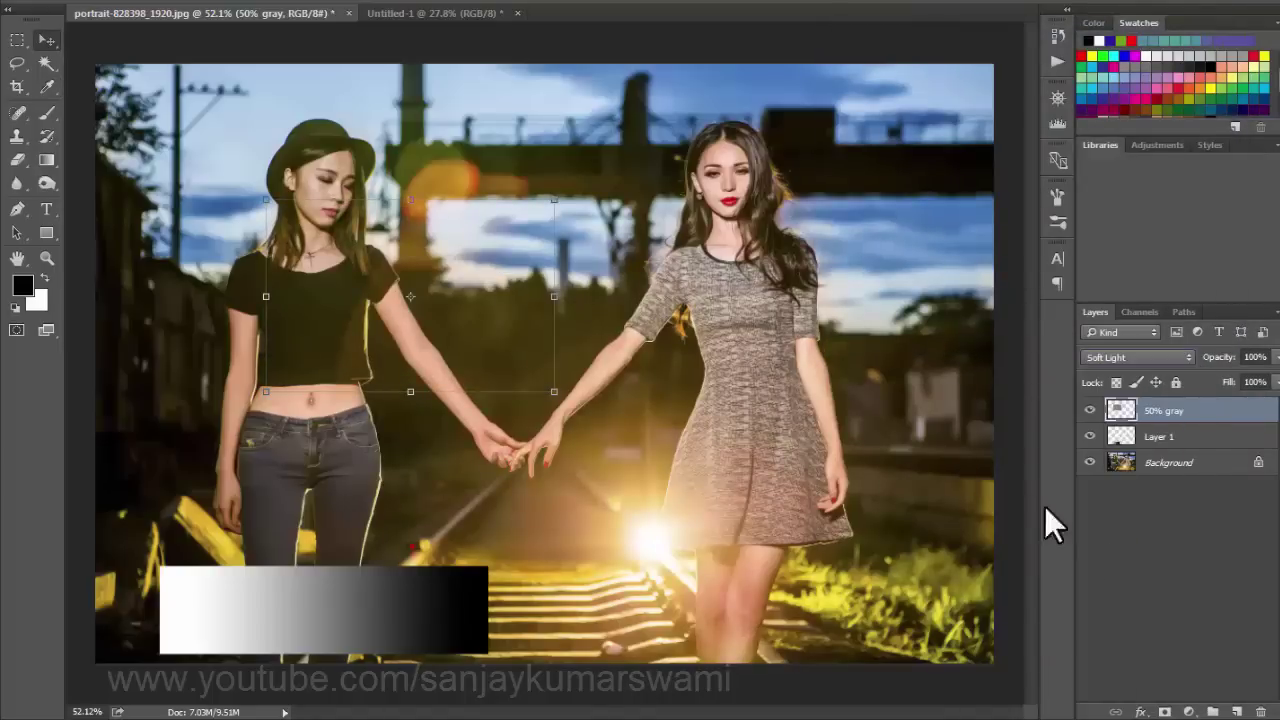
left_click(1127, 355)
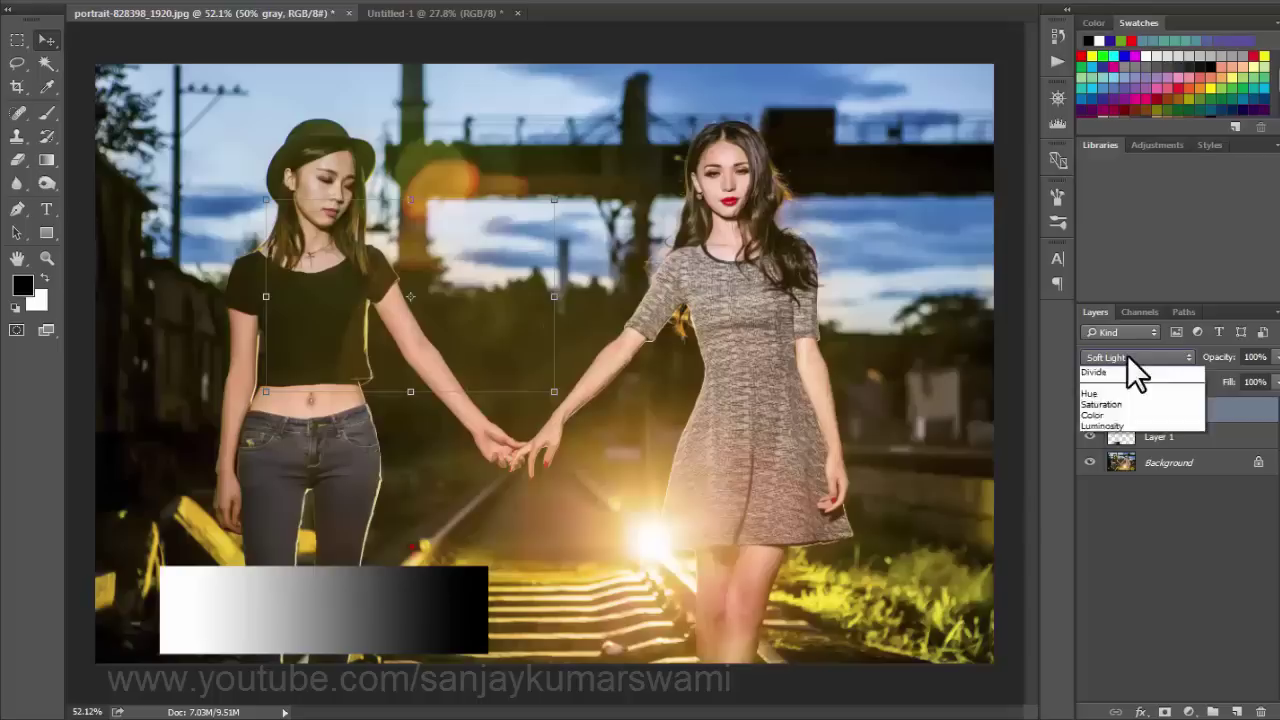
left_click(1118, 535)
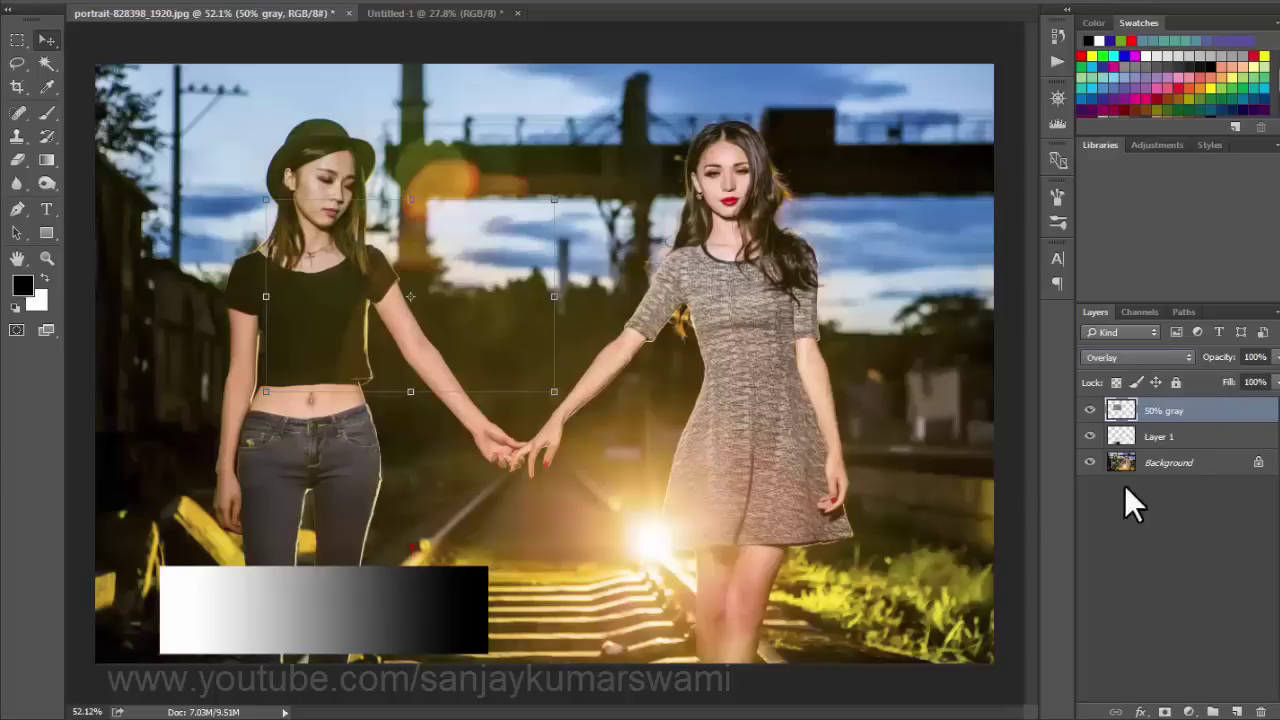
left_click(1123, 353)
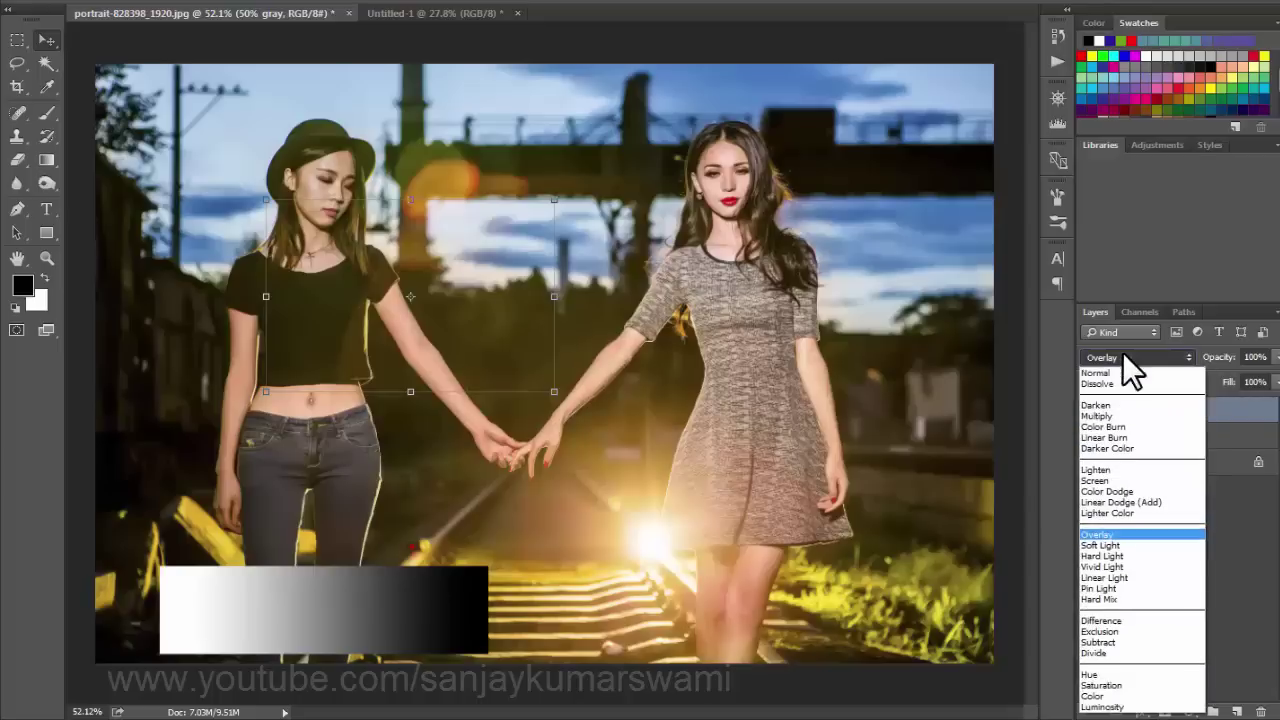
Step: Set Difference mode and drag the box over hands and faces, ending on the right woman's upper body
left_click(1125, 620)
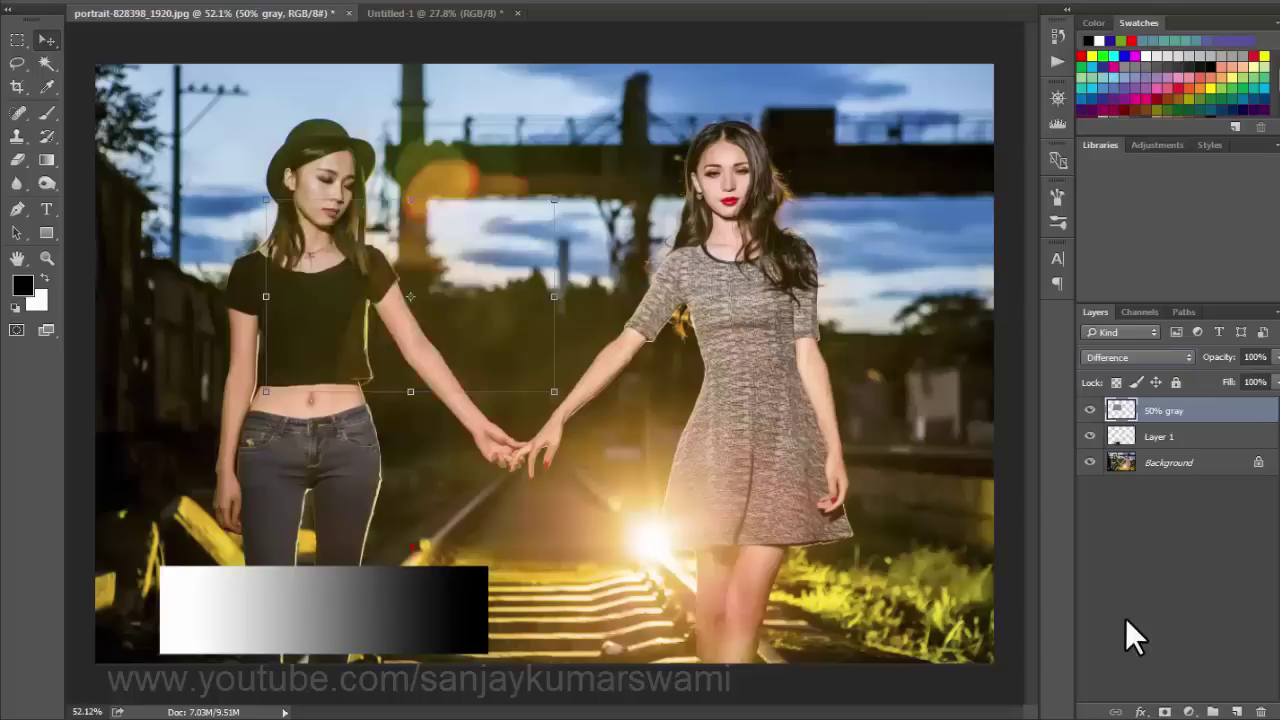
mouse_move(397, 285)
left_mouse_down()
mouse_move(583, 390)
mouse_move(541, 381)
left_mouse_up()
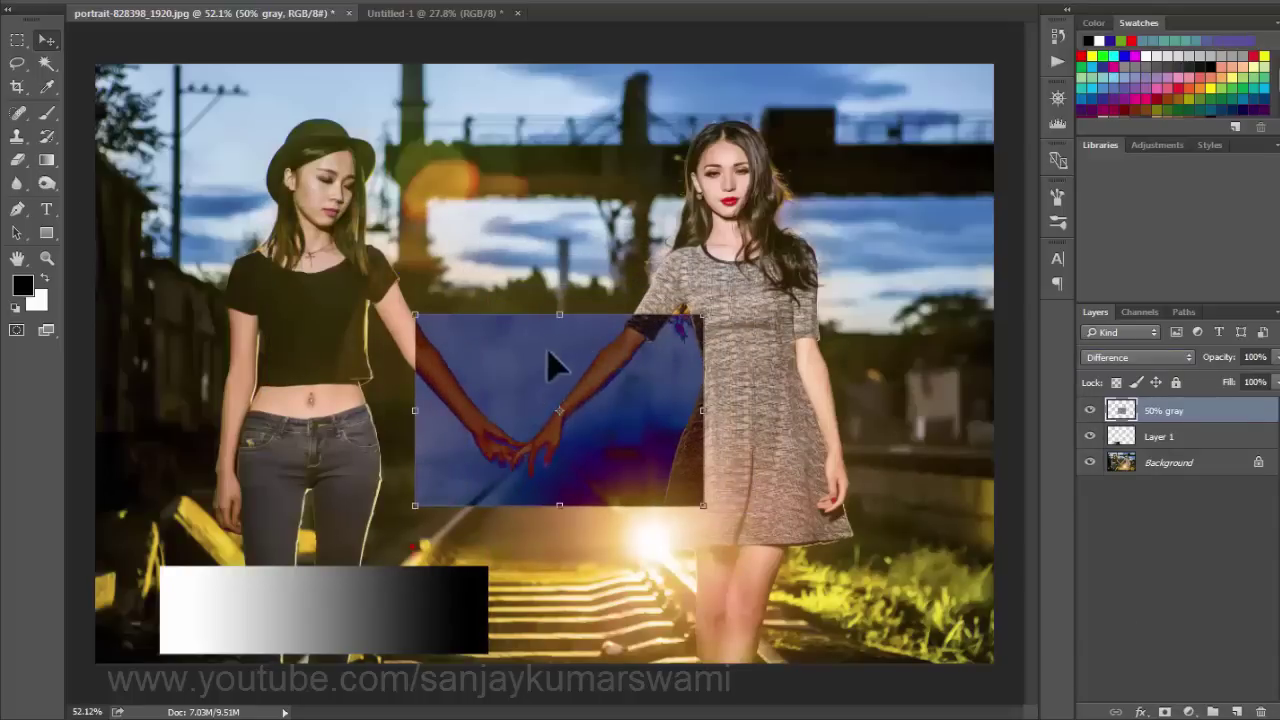
left_click_drag(517, 385, 378, 232)
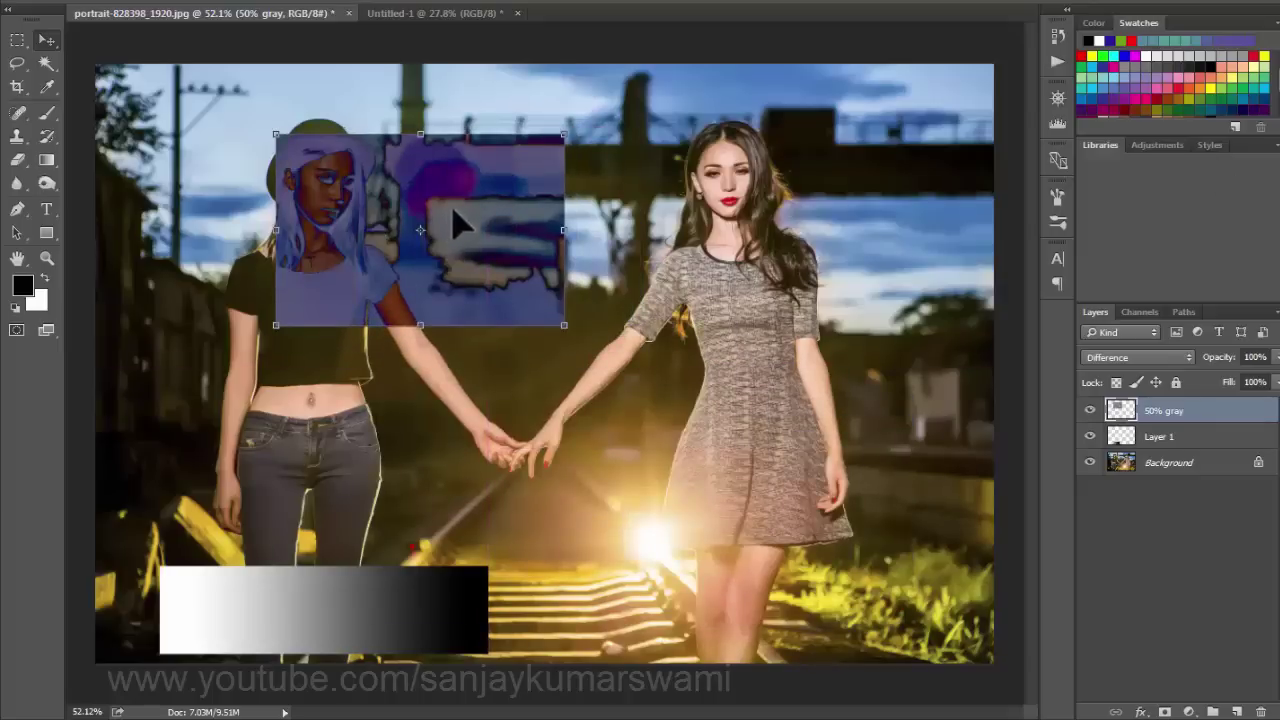
left_click_drag(453, 211, 764, 203)
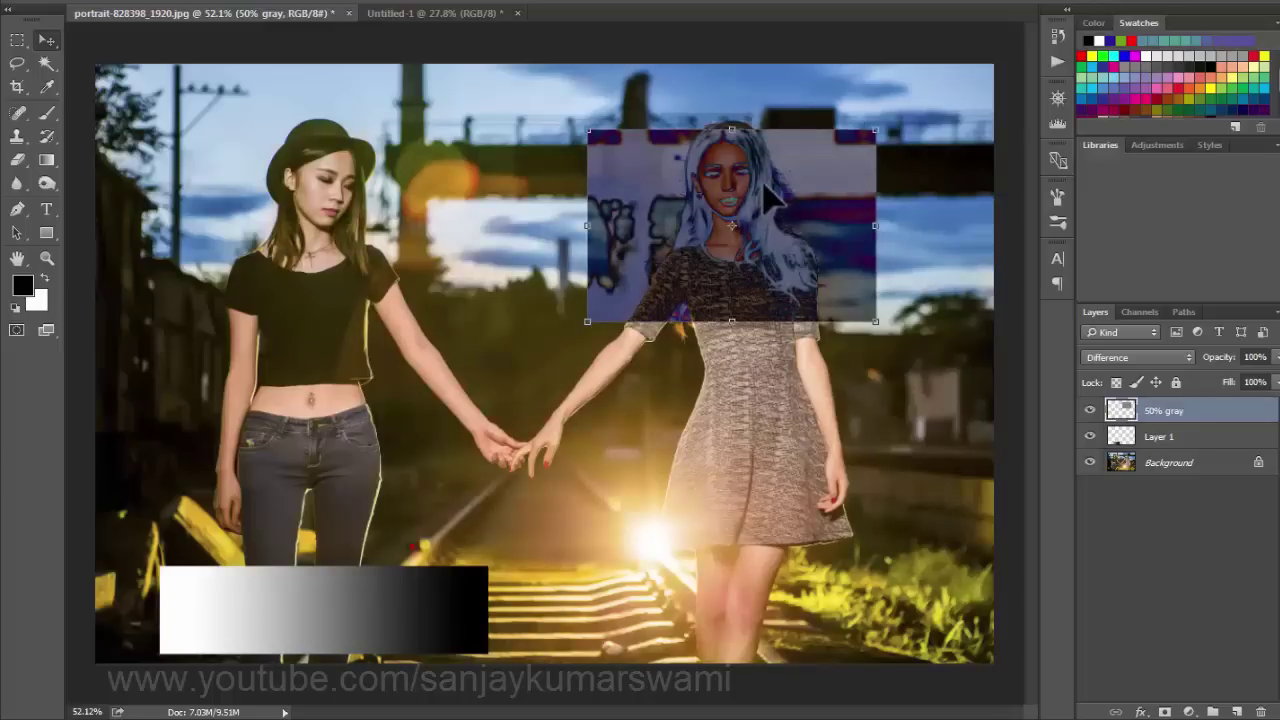
mouse_move(628, 224)
left_mouse_down()
mouse_move(346, 276)
mouse_move(546, 292)
mouse_move(300, 314)
mouse_move(520, 305)
left_mouse_up()
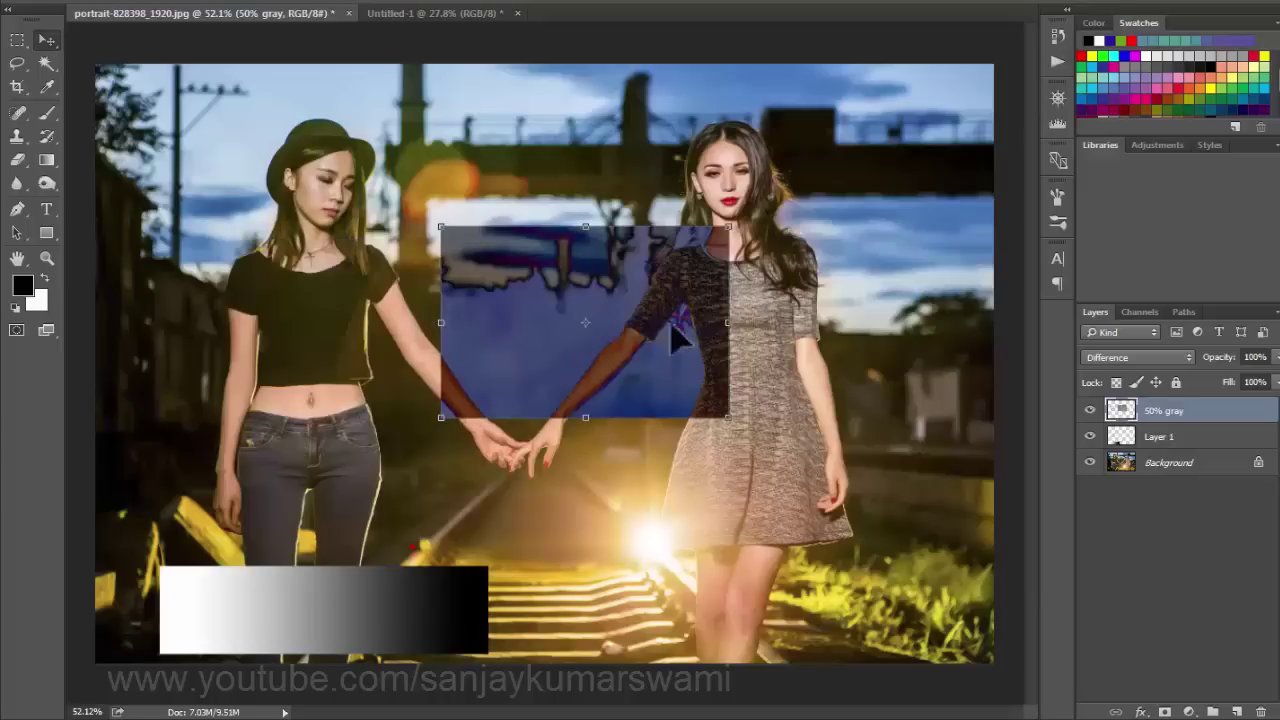
mouse_move(646, 308)
left_mouse_down()
mouse_move(739, 534)
mouse_move(711, 515)
mouse_move(731, 508)
mouse_move(745, 389)
left_mouse_up()
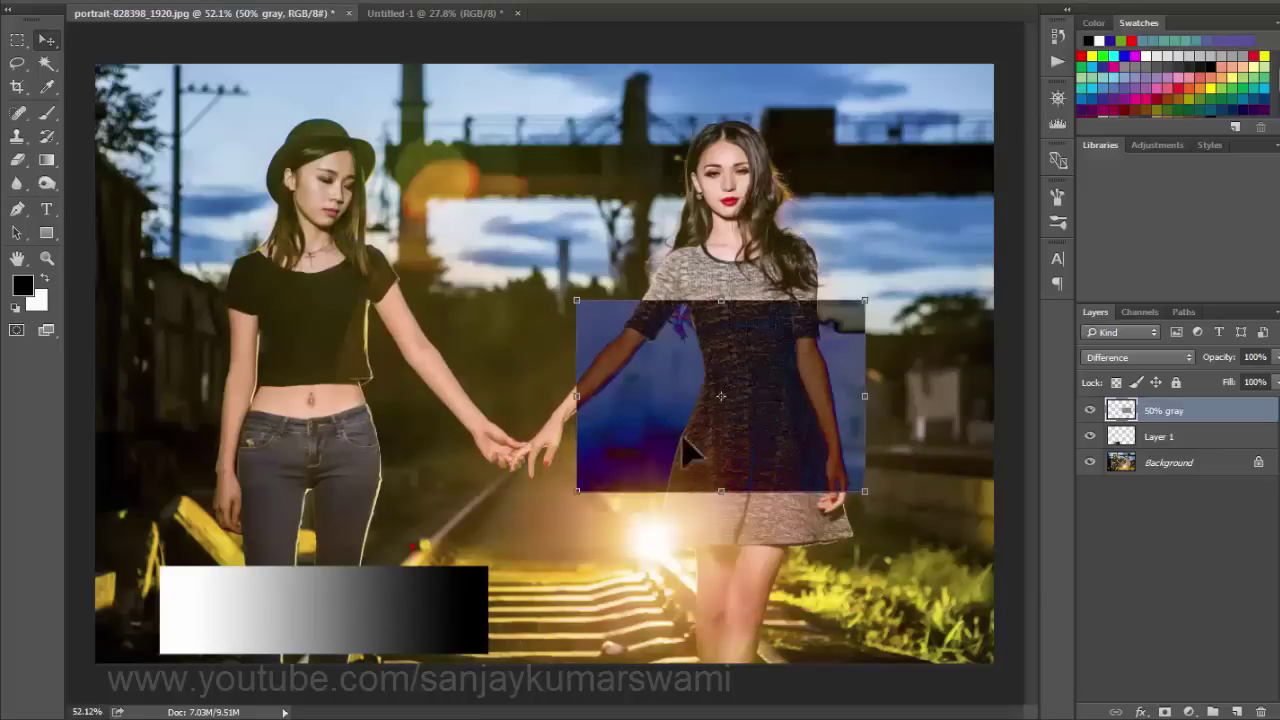
mouse_move(650, 390)
left_mouse_down()
mouse_move(643, 423)
mouse_move(605, 447)
mouse_move(588, 306)
left_mouse_up()
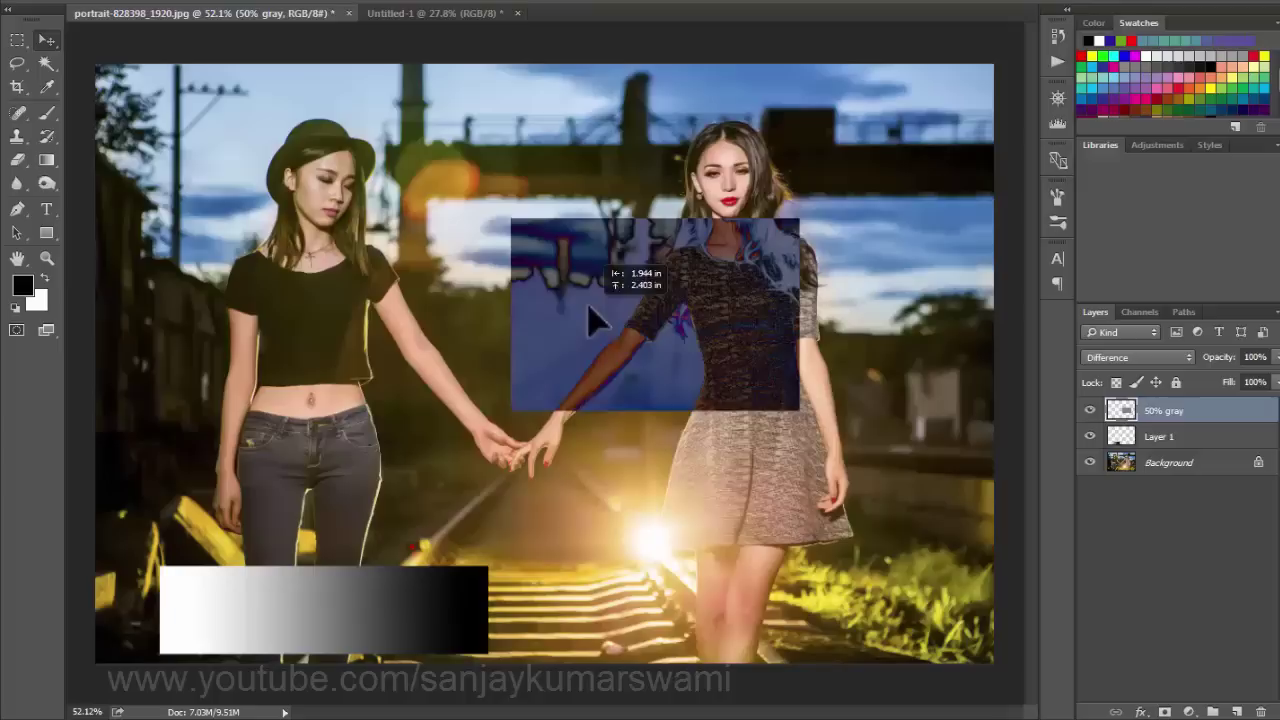
left_click(1126, 357)
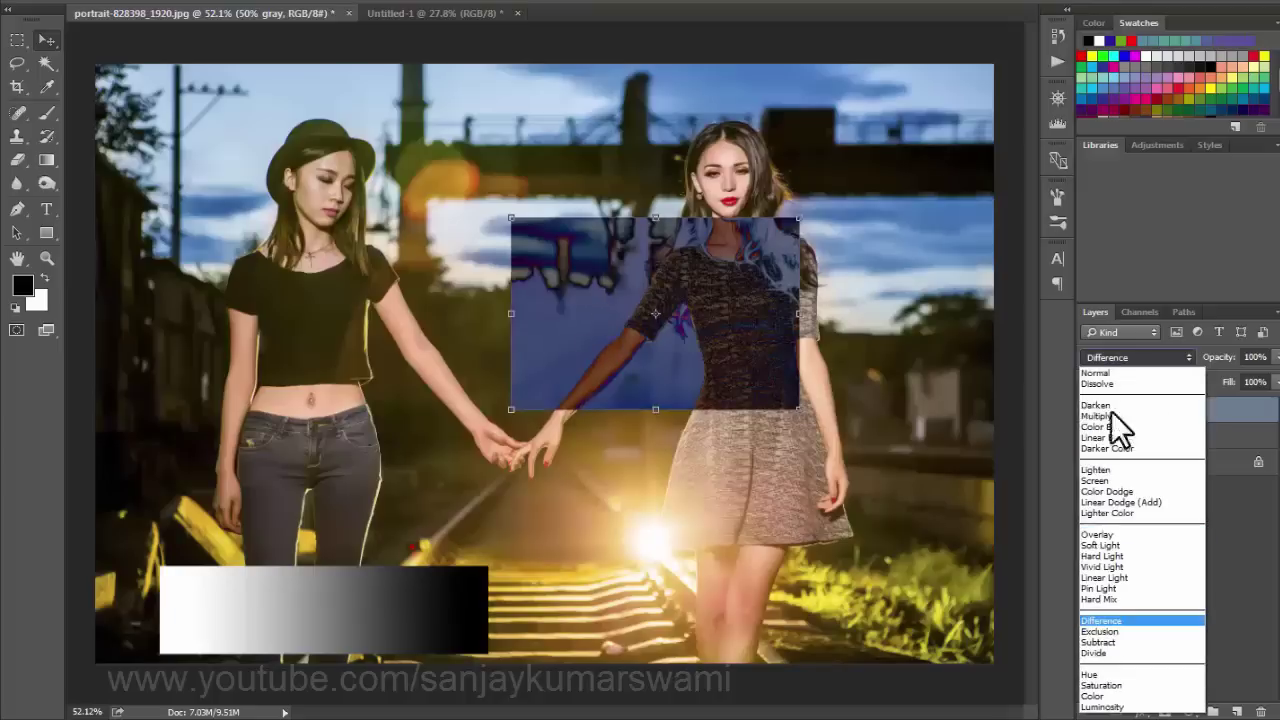
Step: Set the gray box to Hue and position it between the women, near the hands
left_click(1114, 677)
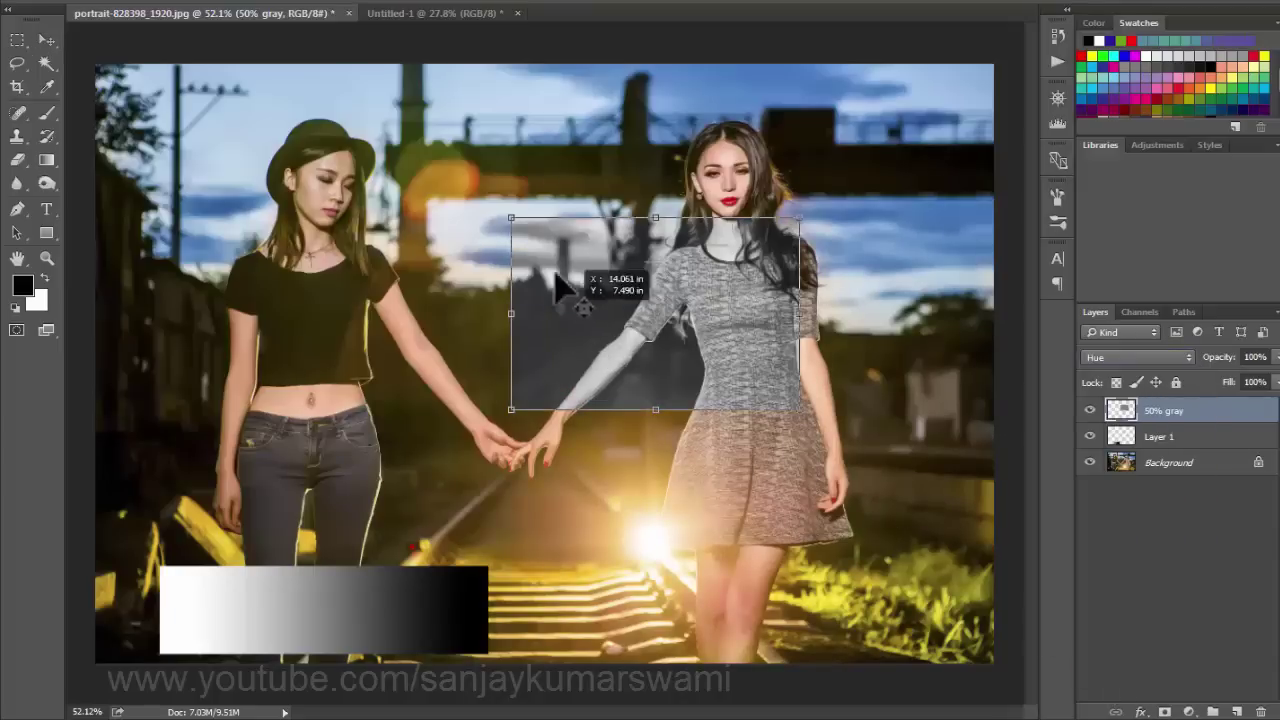
mouse_move(556, 278)
left_mouse_down()
mouse_move(556, 153)
mouse_move(316, 165)
mouse_move(796, 169)
left_mouse_up()
left_click_drag(648, 310, 80, 445)
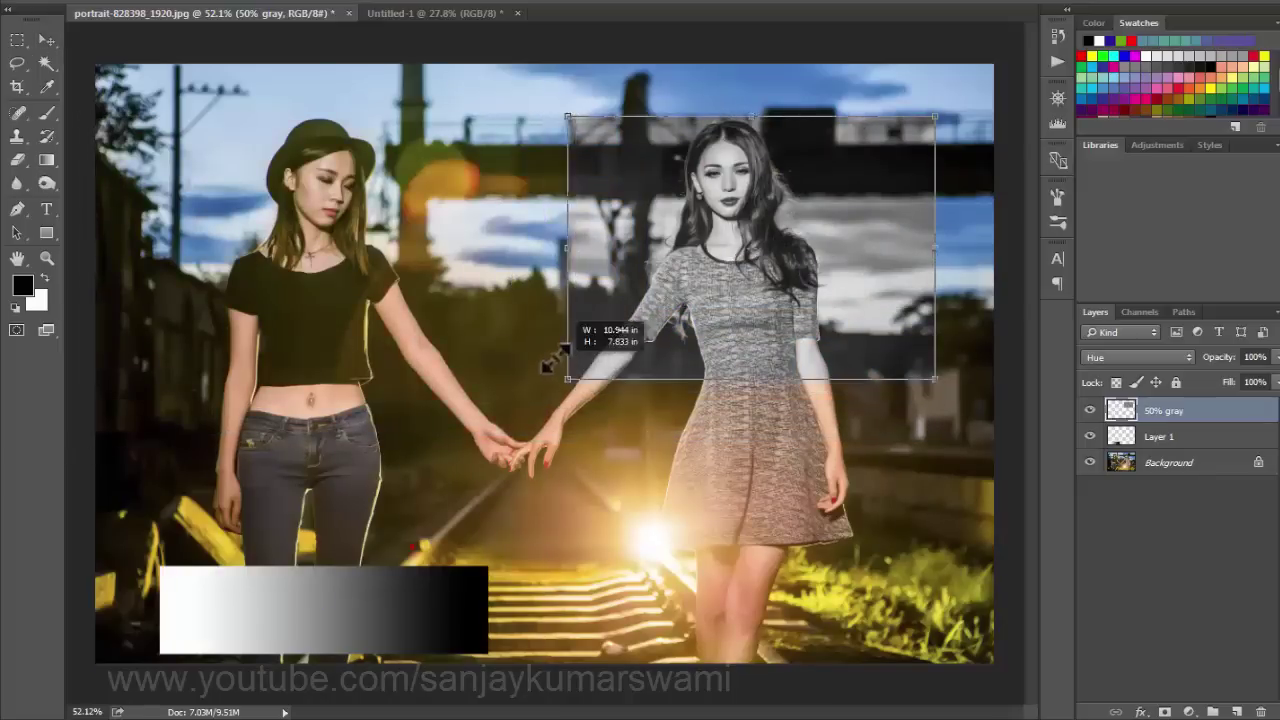
left_click_drag(86, 442, 552, 362)
left_click_drag(735, 203, 745, 210)
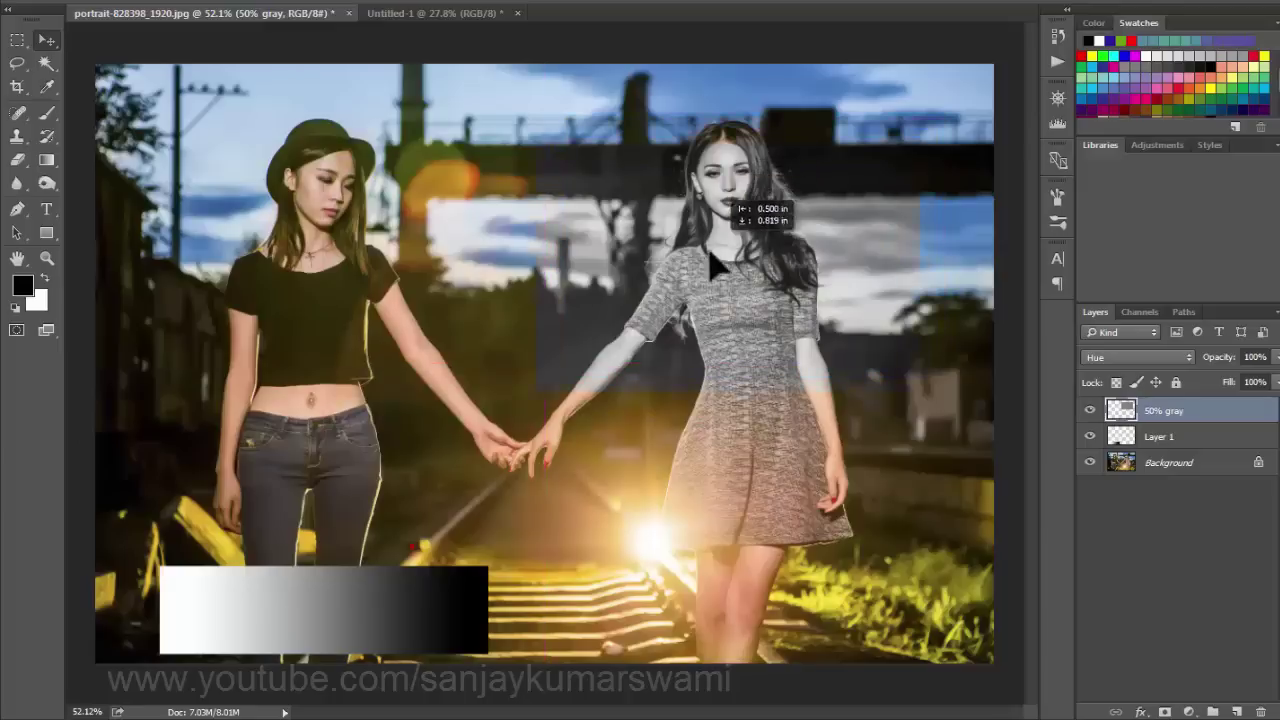
left_click_drag(745, 210, 695, 269)
left_click_drag(712, 318, 595, 316)
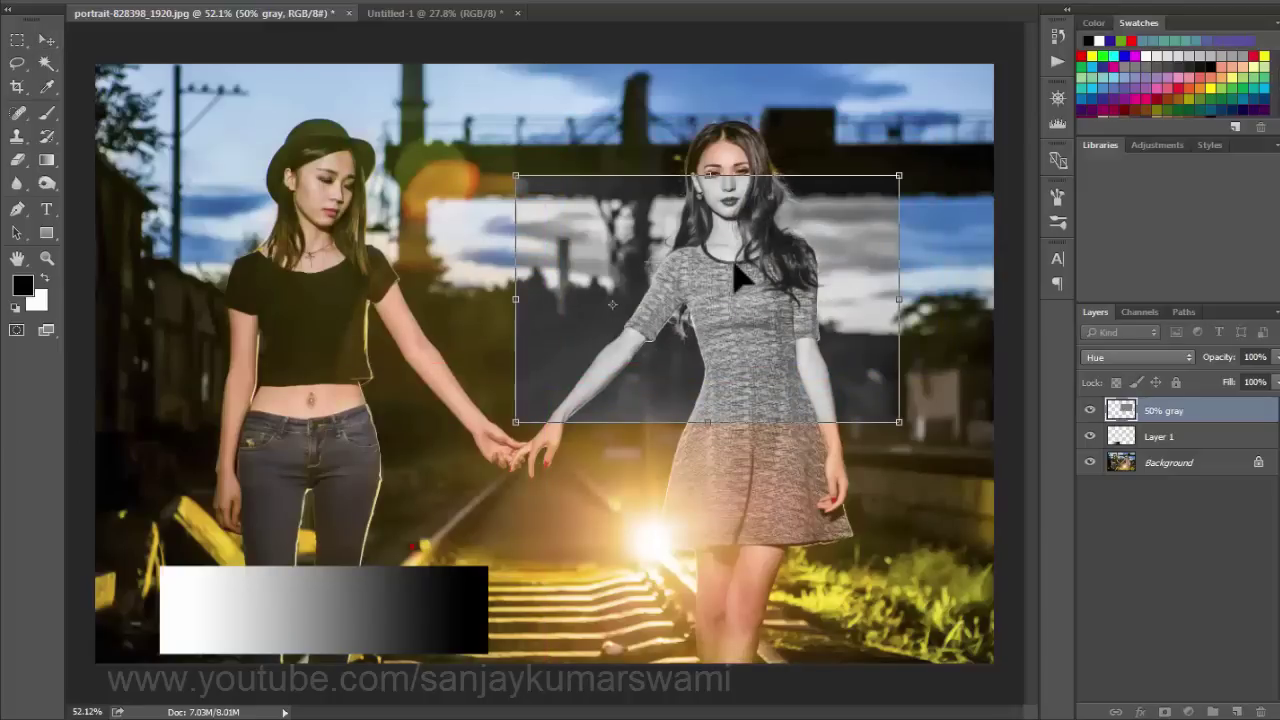
Step: Keep Hue blending, nudge the gray box up-left, and select the gradient strip's layer
left_click(1122, 358)
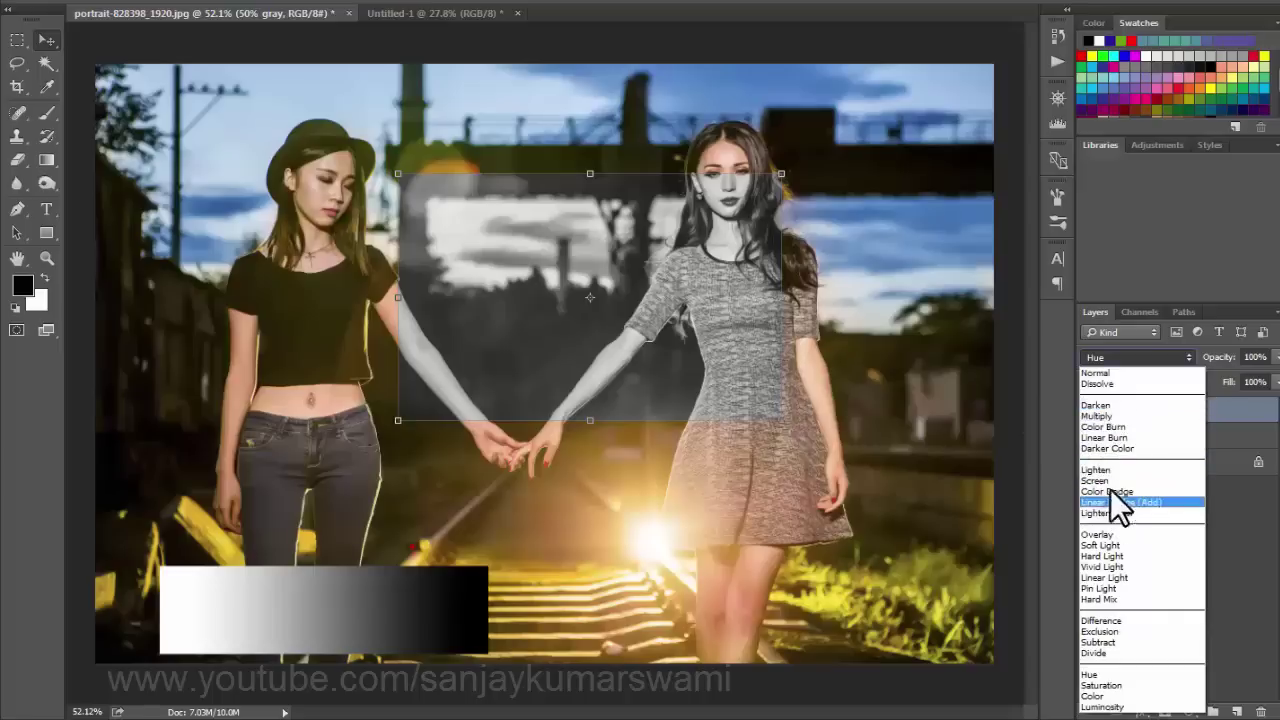
left_click(510, 262)
left_click_drag(498, 272, 490, 264)
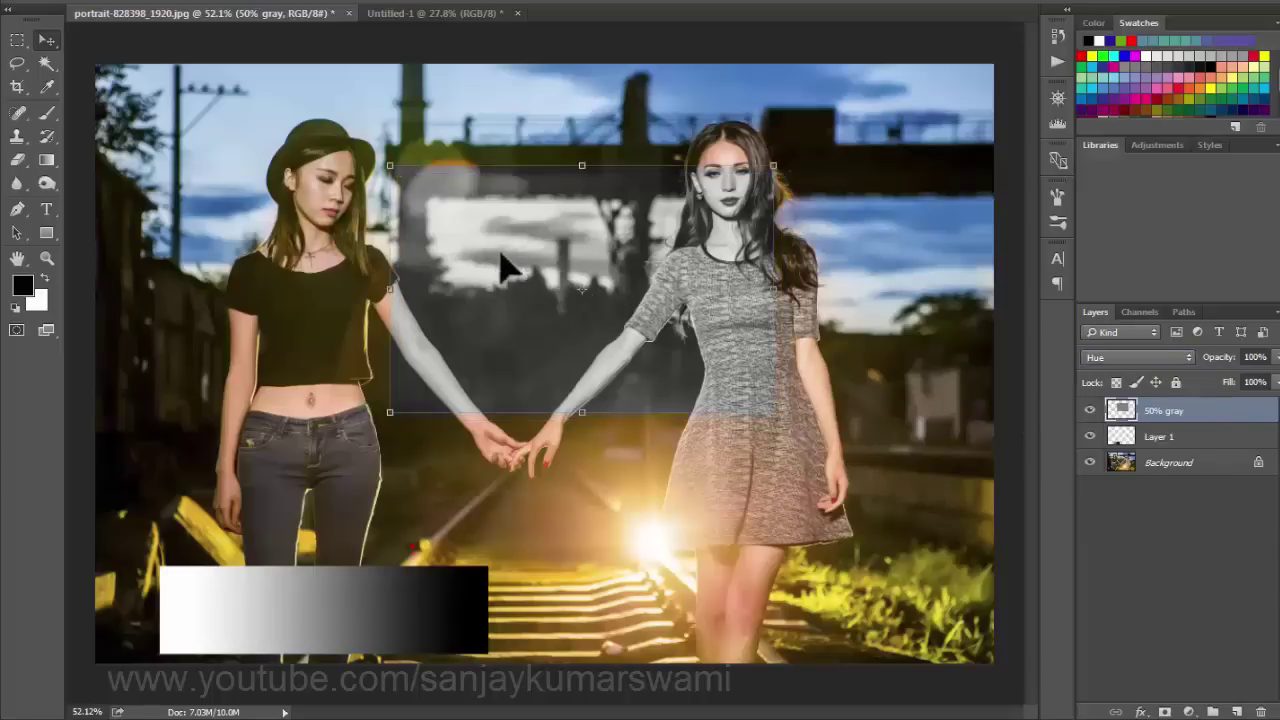
left_click(327, 593)
left_click(508, 335)
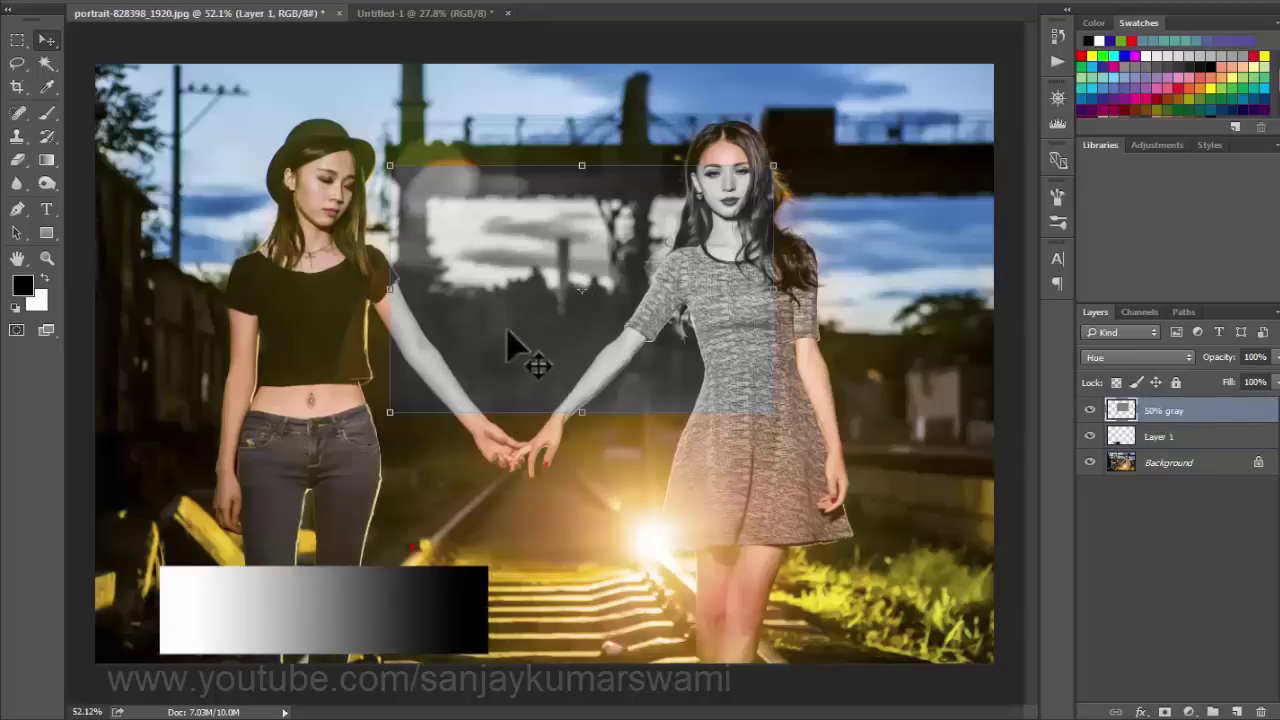
left_click(287, 612)
Step: Set the gray box to Normal, moving it top-left and the gradient strip up-right
left_click_drag(287, 625, 622, 587)
left_click_drag(539, 290, 259, 248)
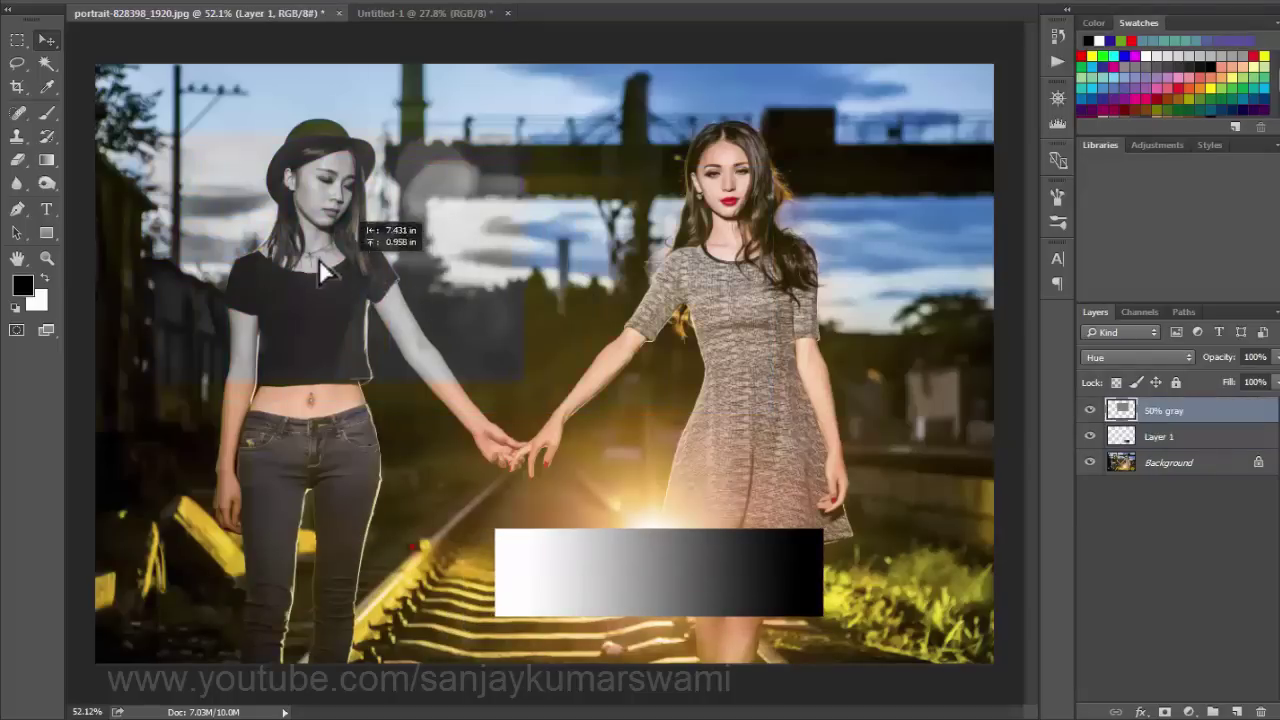
left_click(1138, 357)
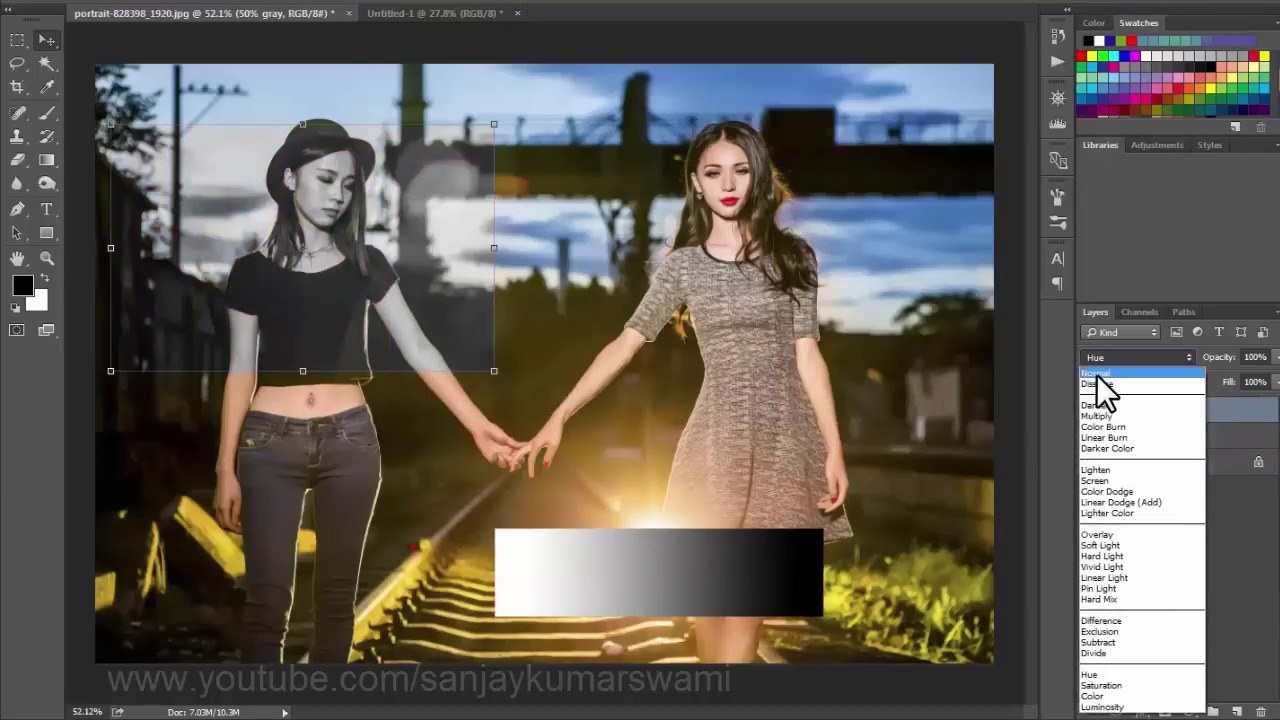
left_click(1100, 366)
left_click_drag(673, 543, 749, 513)
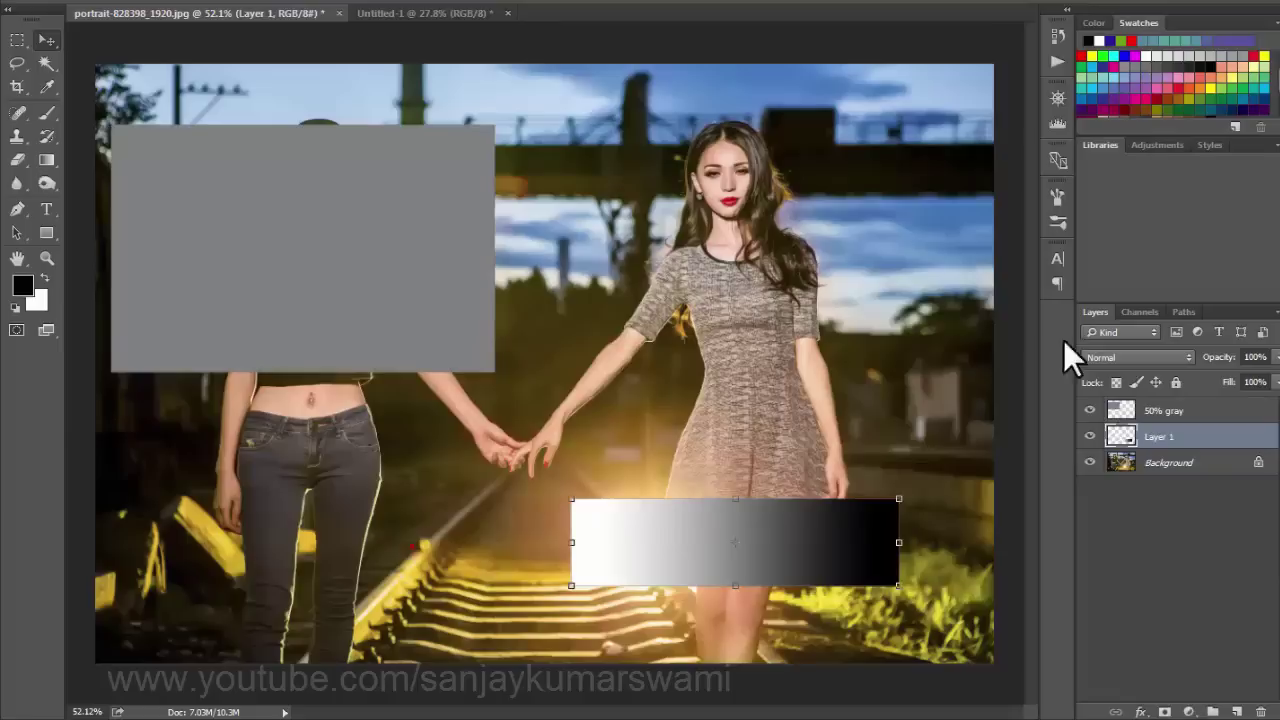
left_click_drag(430, 268, 362, 210)
Step: Preview Darken on the gray box, revert it to Normal, and shift Layer 1's strip up-right
left_click(1134, 357)
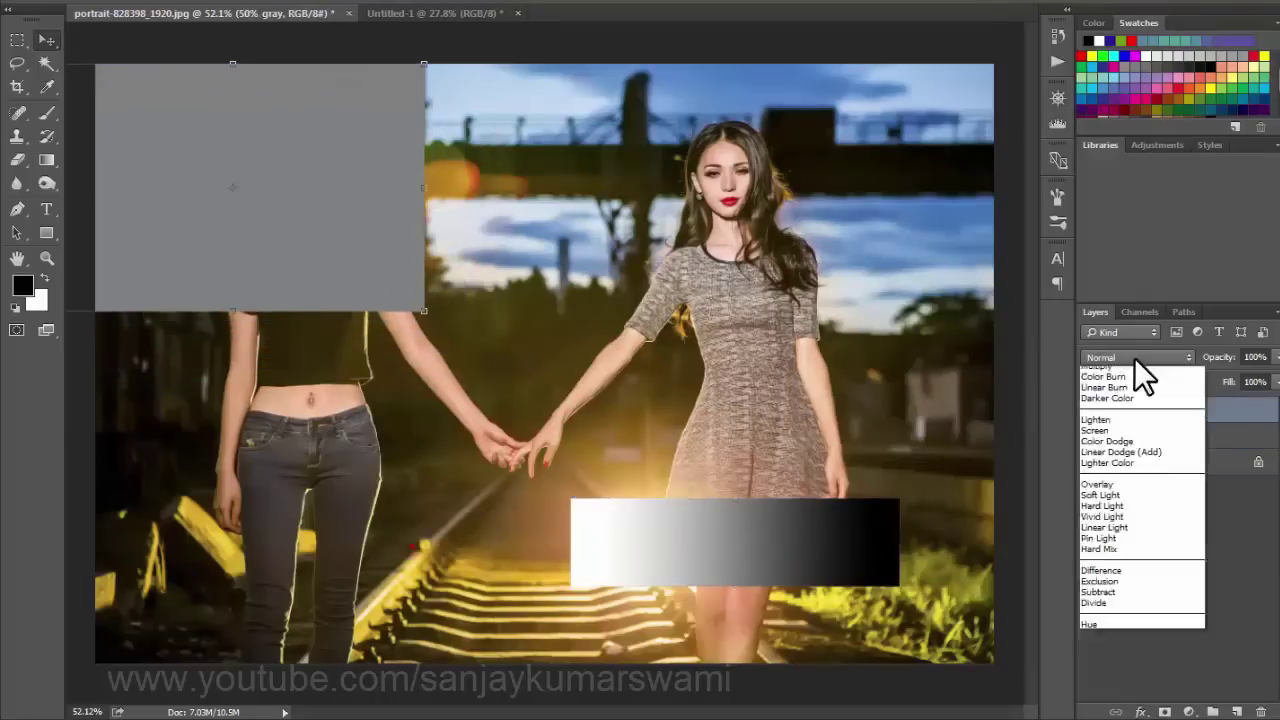
left_click(1113, 406)
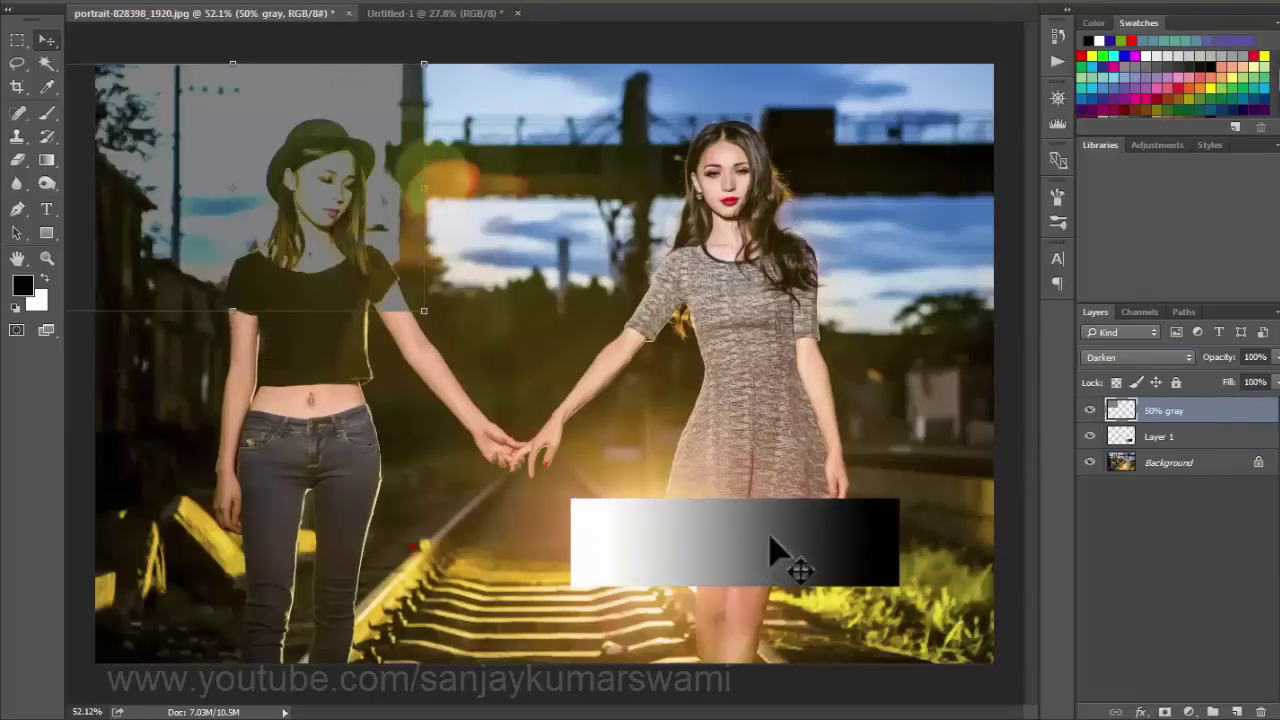
left_click(795, 550)
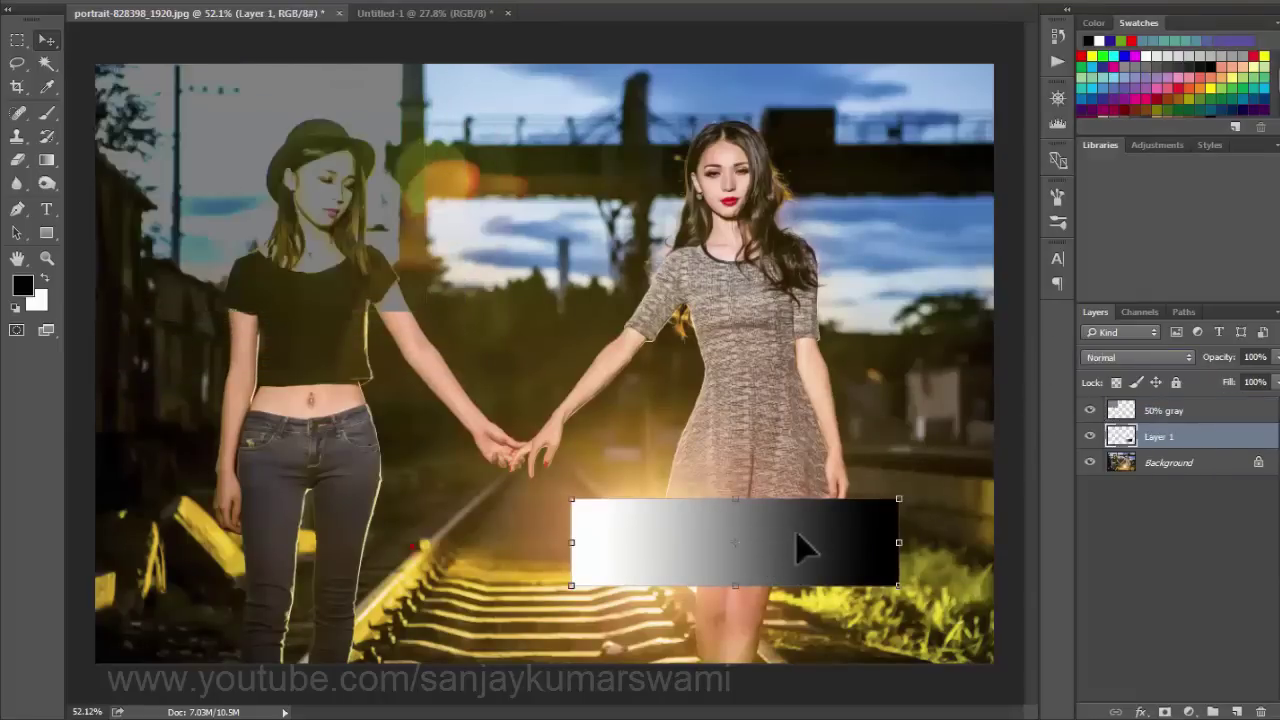
left_click(1160, 411)
left_click(1134, 357)
left_click(1108, 373)
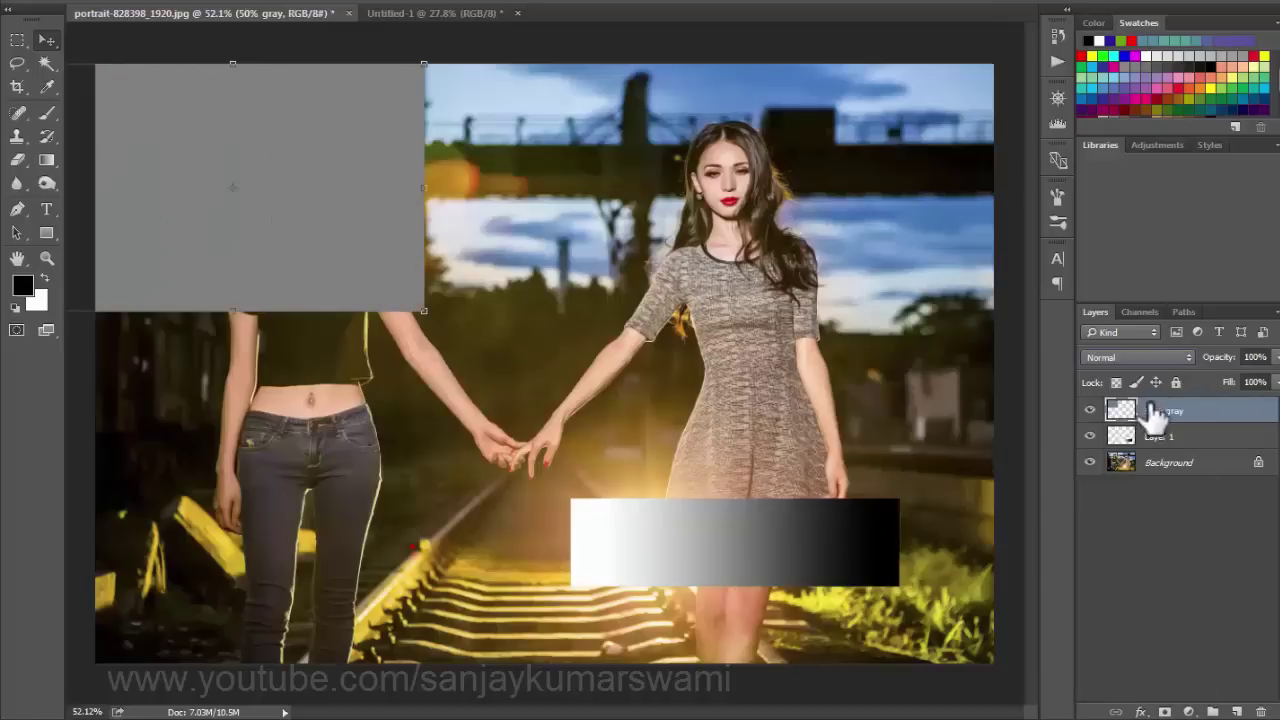
left_click(1162, 438)
left_click_drag(743, 522, 815, 503)
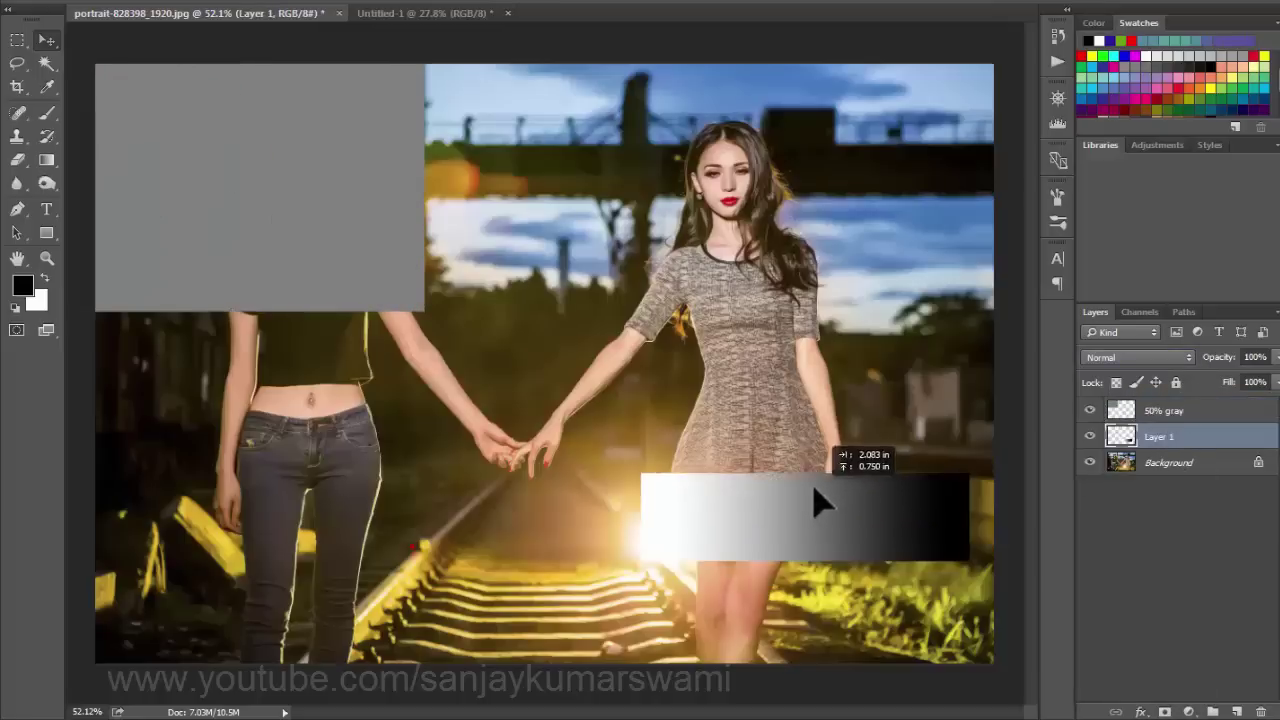
left_click(1130, 357)
Step: Blend the gradient strip in Darken and drag it across the photo to compare placements
left_click(1115, 405)
mouse_move(916, 510)
left_mouse_down()
mouse_move(770, 520)
mouse_move(818, 520)
left_mouse_up()
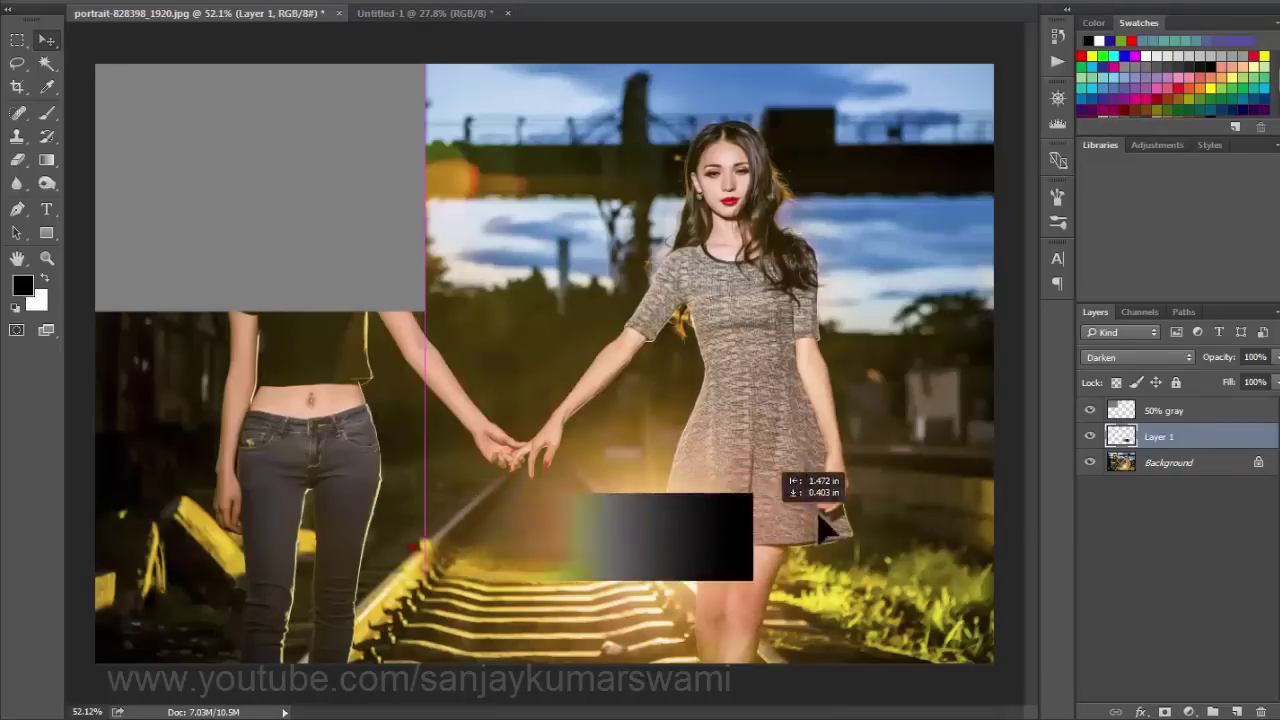
left_click_drag(826, 527, 905, 530)
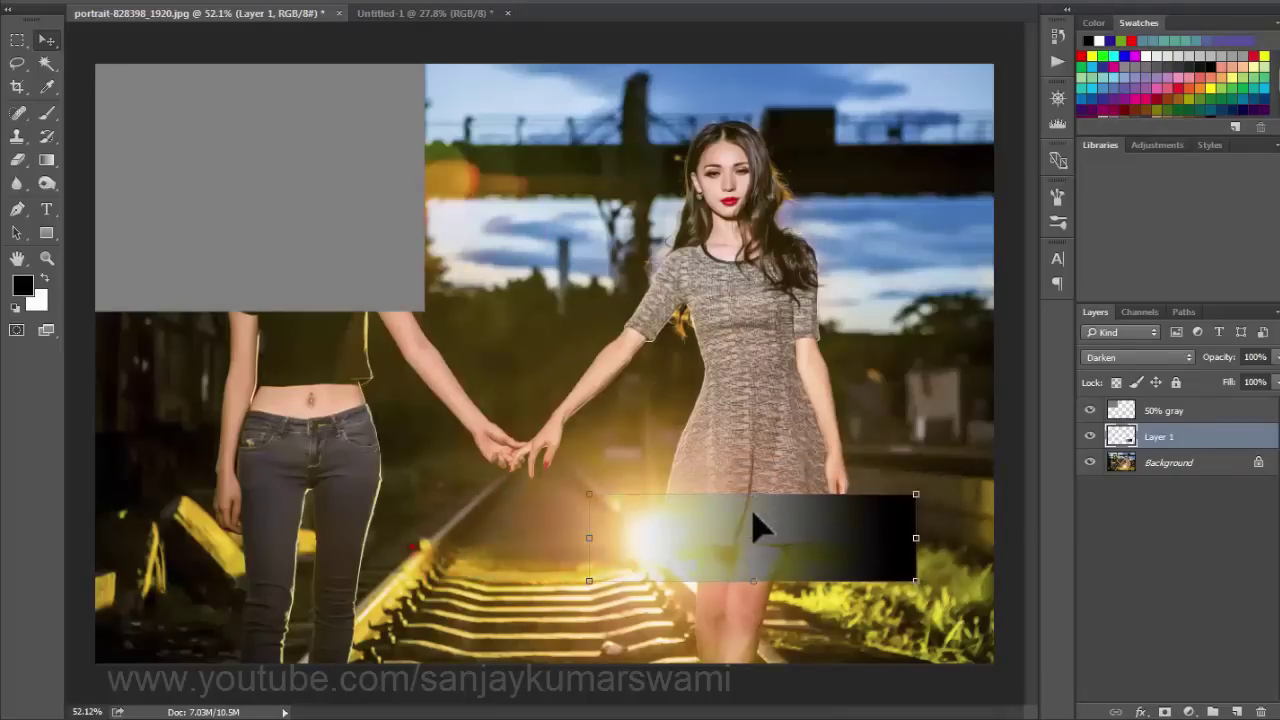
left_click_drag(757, 527, 662, 505)
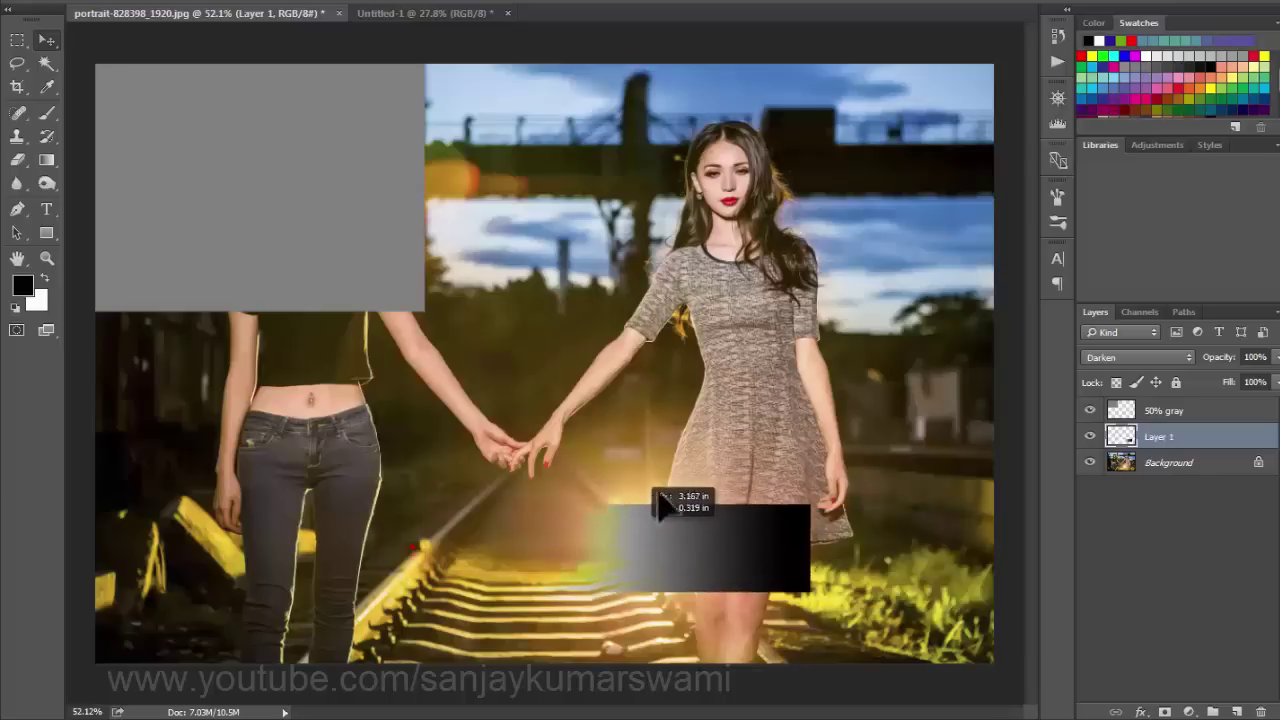
left_click_drag(662, 505, 640, 500)
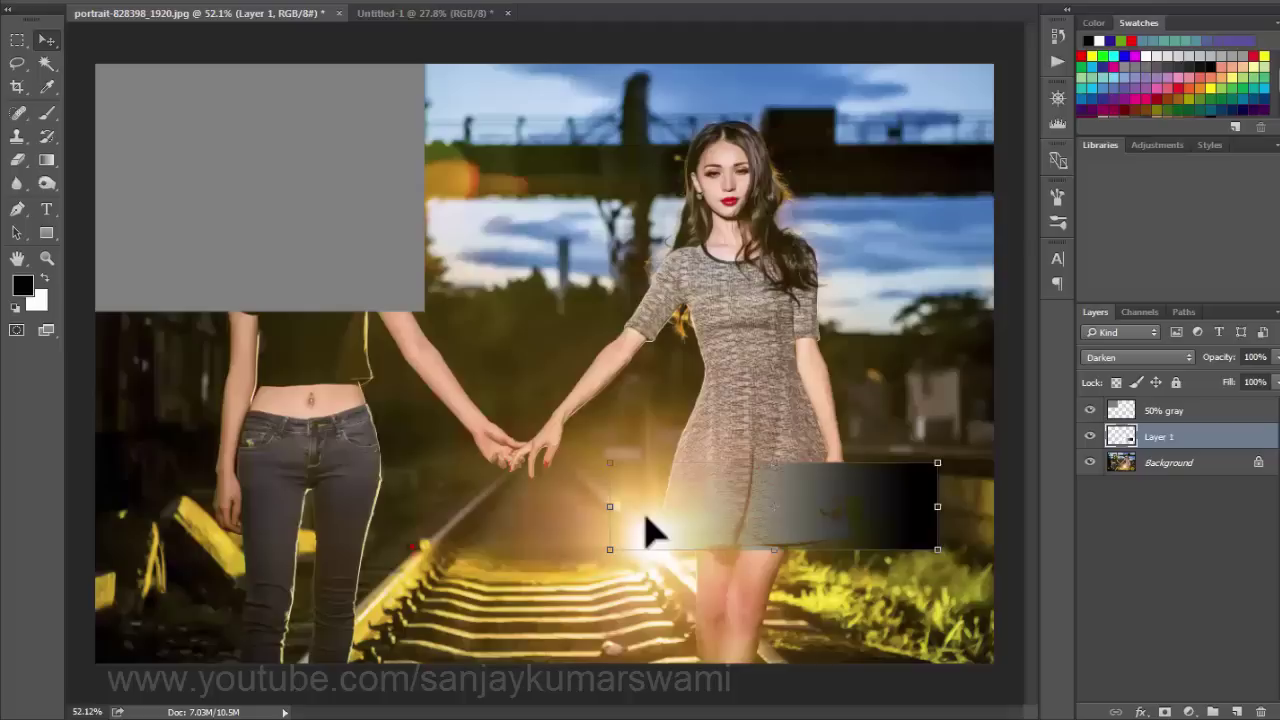
mouse_move(660, 522)
left_mouse_down()
mouse_move(508, 514)
mouse_move(425, 540)
left_mouse_up()
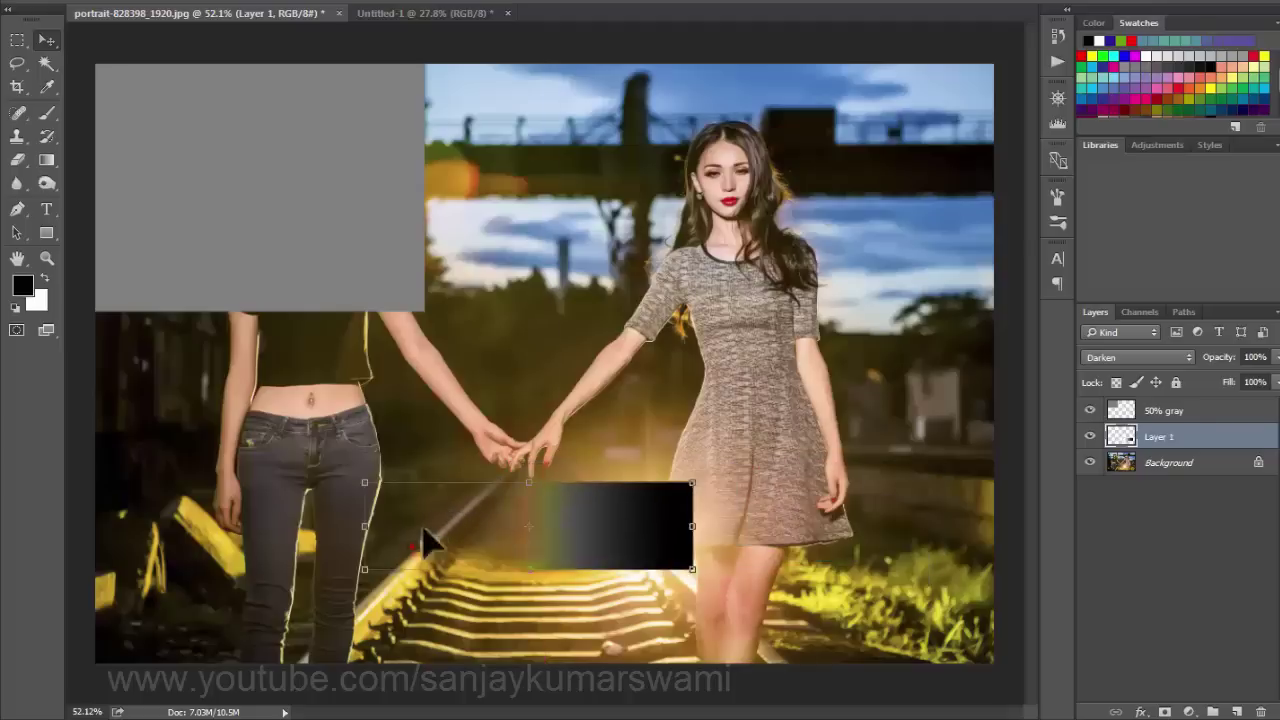
mouse_move(680, 520)
left_mouse_down()
mouse_move(785, 515)
mouse_move(938, 469)
left_mouse_up()
Step: Try Lighten on the strip, return it to Normal at lower left, and move the gray box centre-right
left_click(1118, 360)
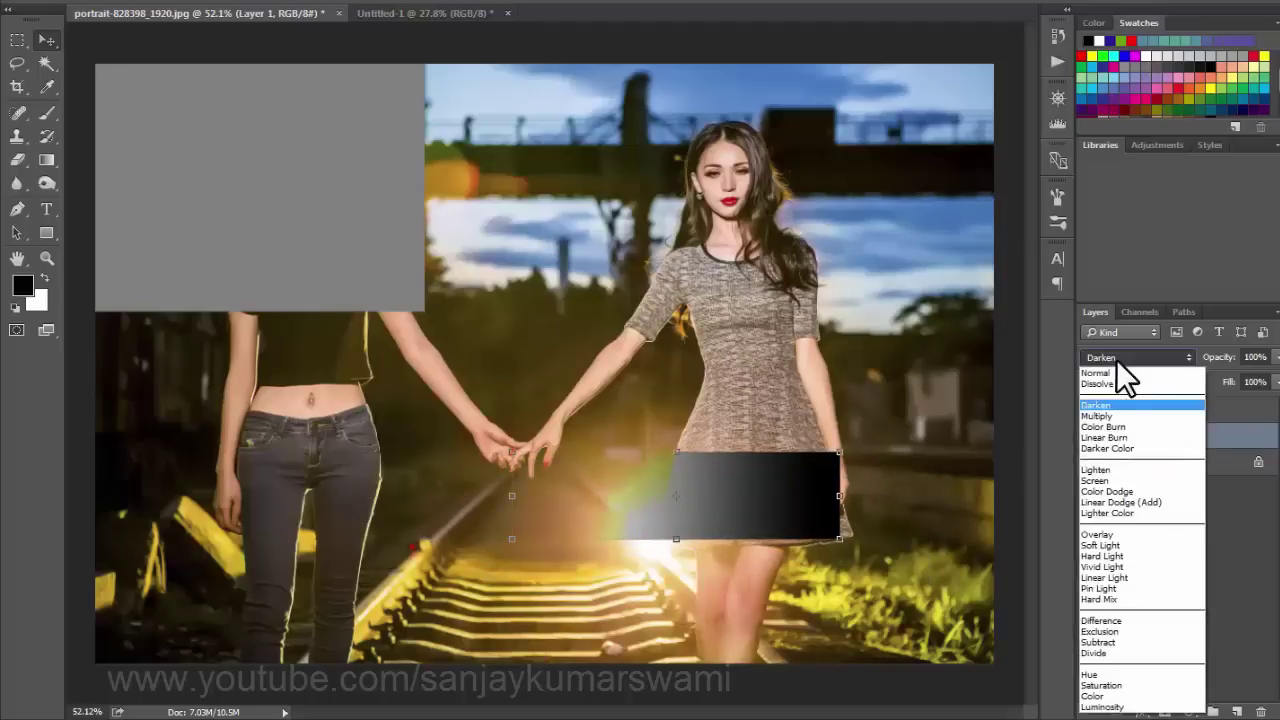
left_click(1096, 470)
left_click_drag(592, 508, 549, 529)
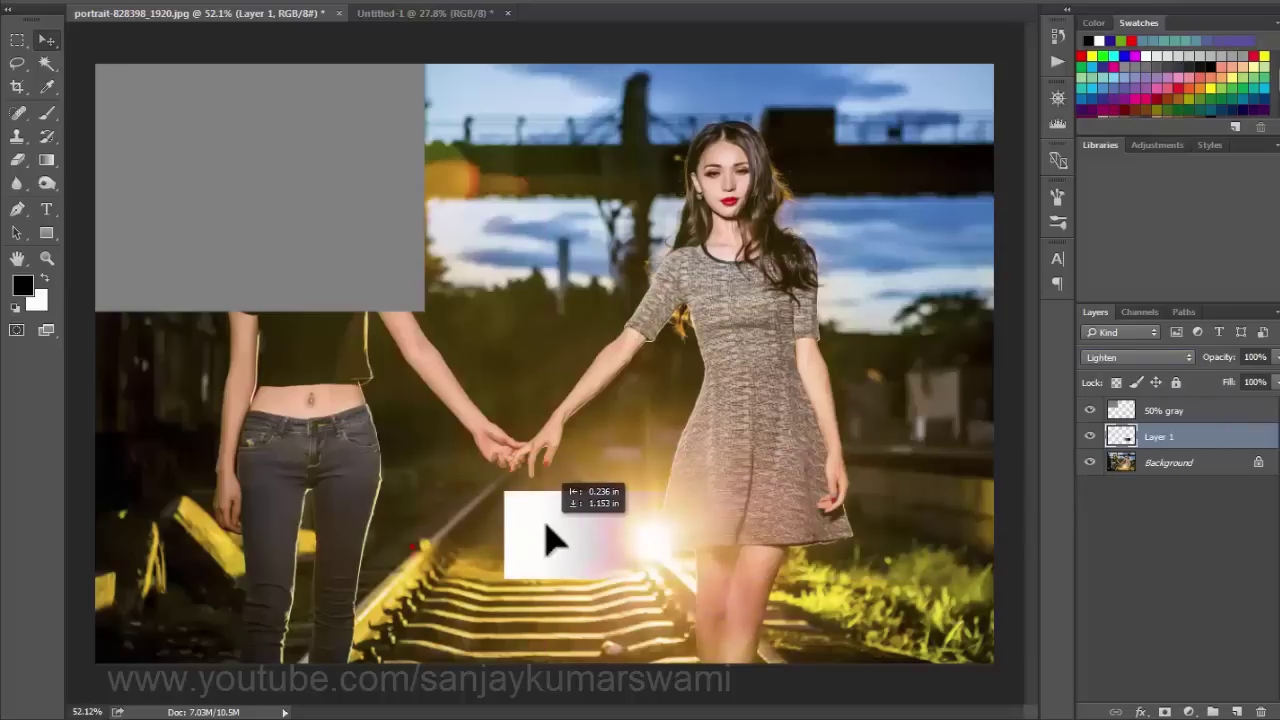
left_click_drag(555, 540, 225, 602)
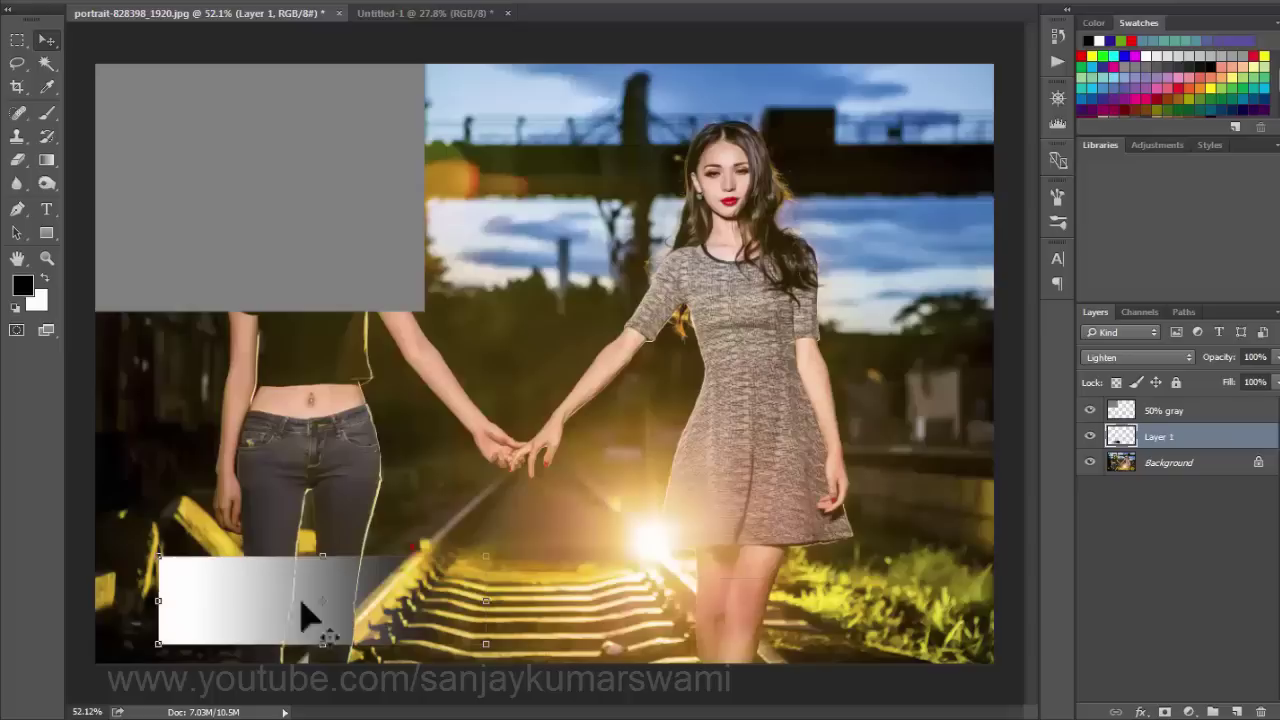
left_click(1128, 357)
left_click(1119, 376)
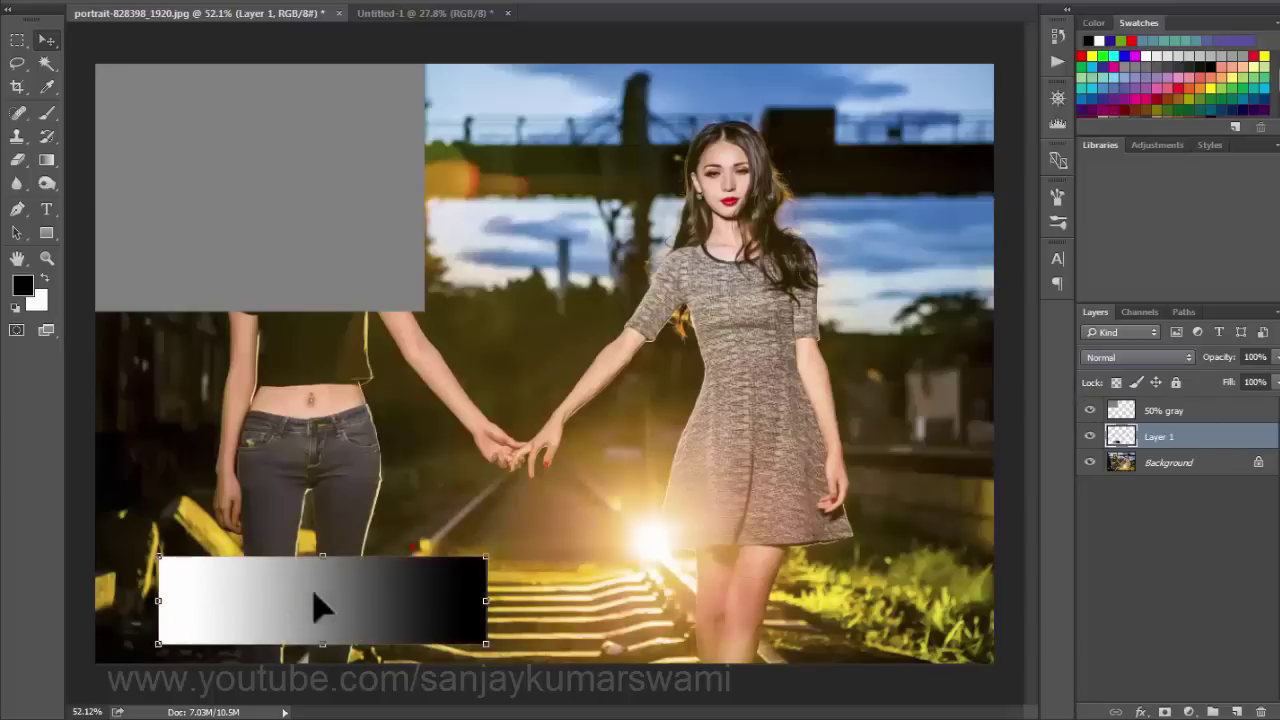
left_click_drag(314, 603, 291, 620)
mouse_move(325, 221)
left_mouse_down()
mouse_move(686, 357)
mouse_move(839, 367)
left_mouse_up()
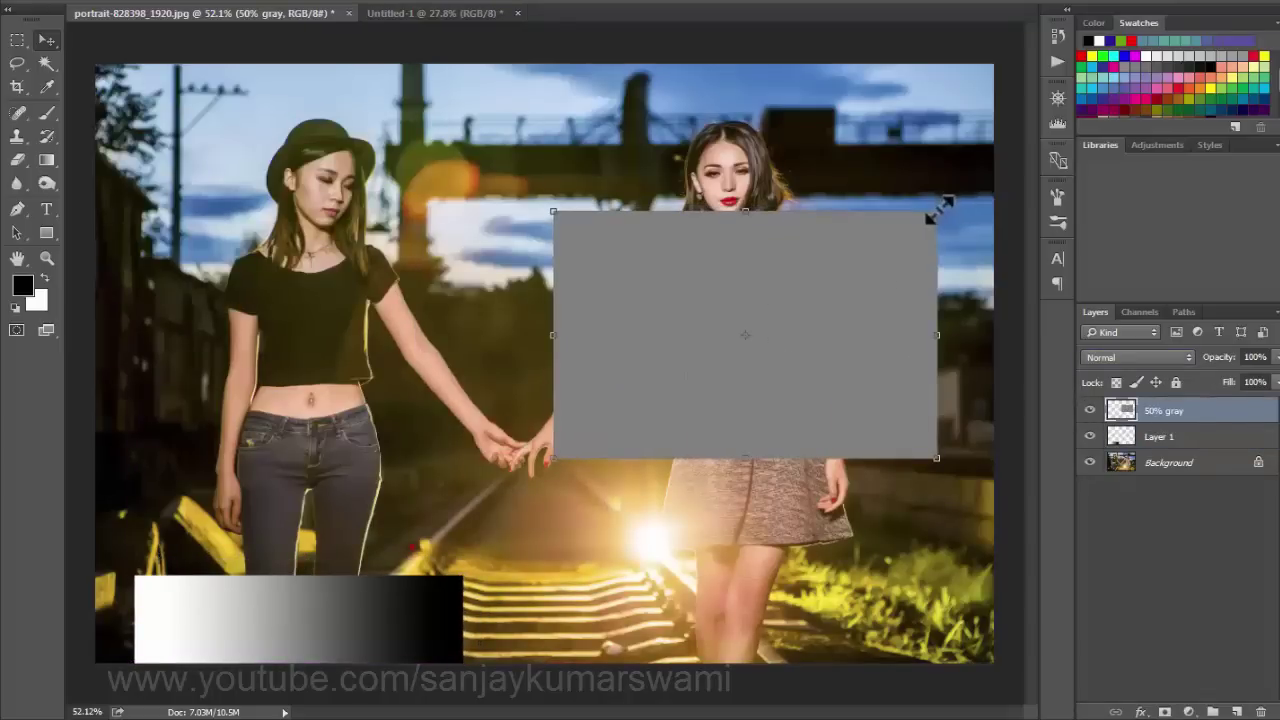
Step: Shrink the gray box and compare Multiply and Darken while moving it toward the hands
left_click_drag(940, 208, 886, 271)
left_click_drag(786, 337, 752, 375)
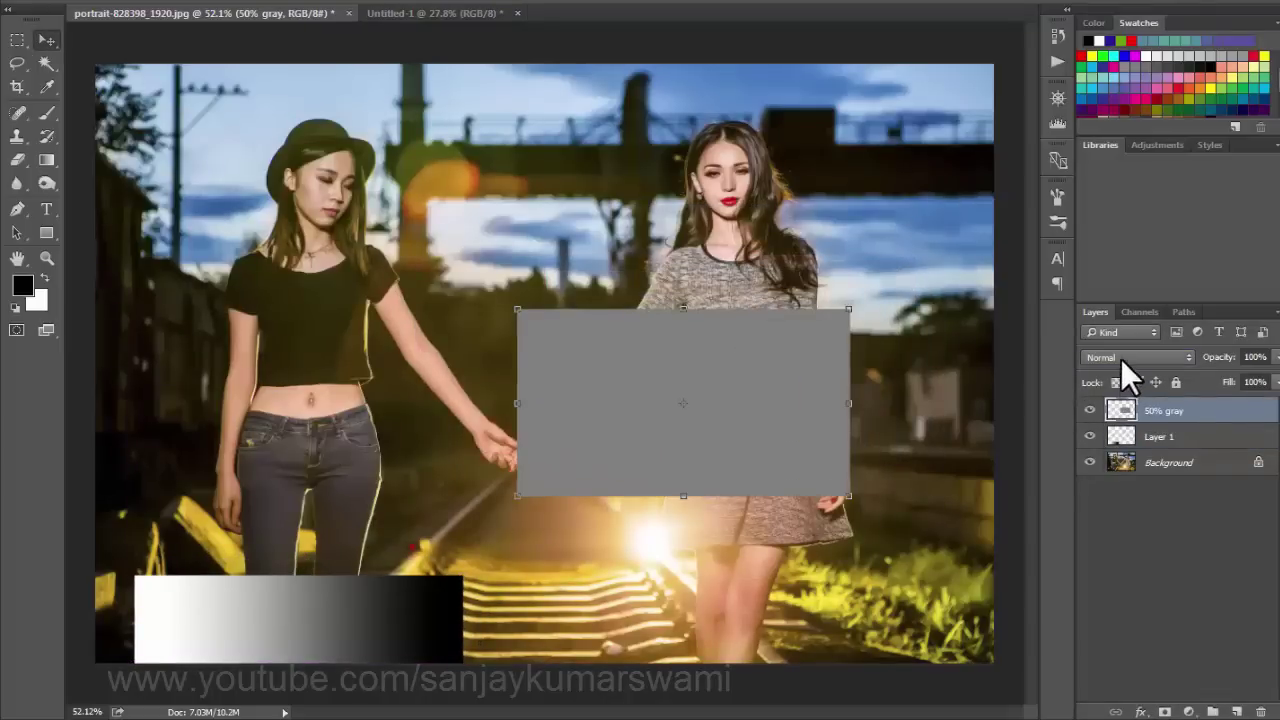
left_click(1119, 357)
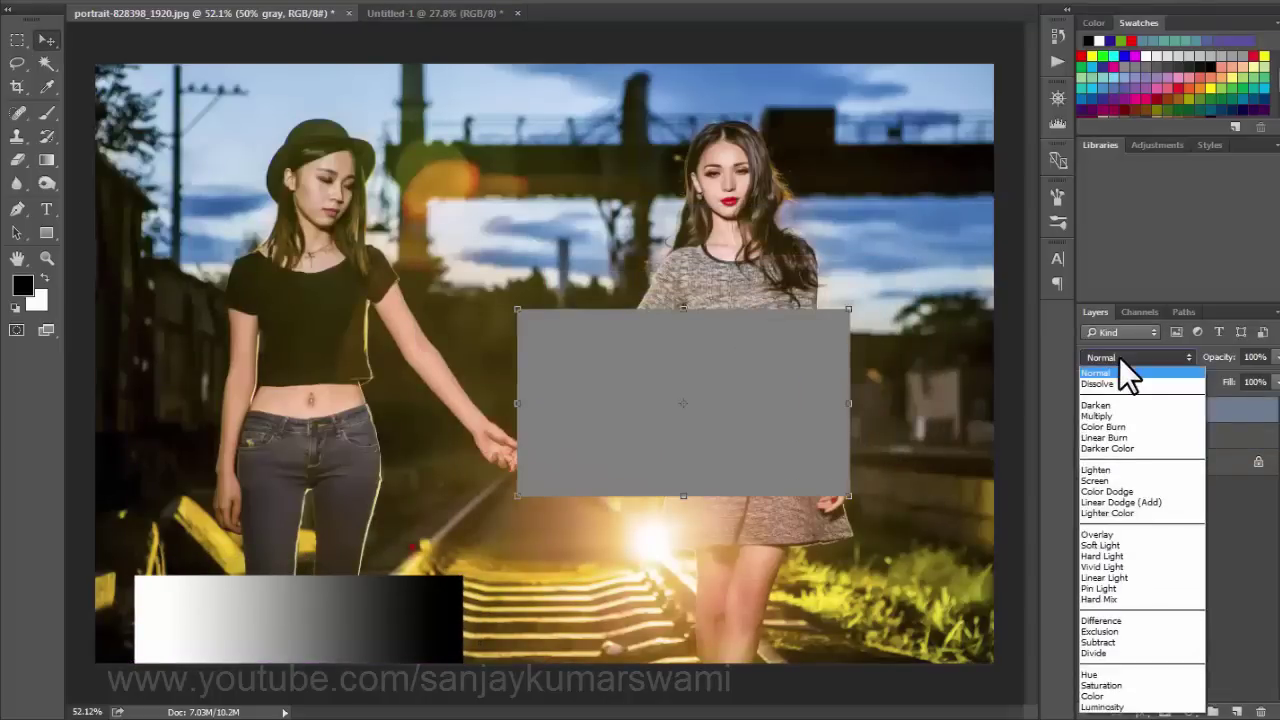
left_click(1103, 415)
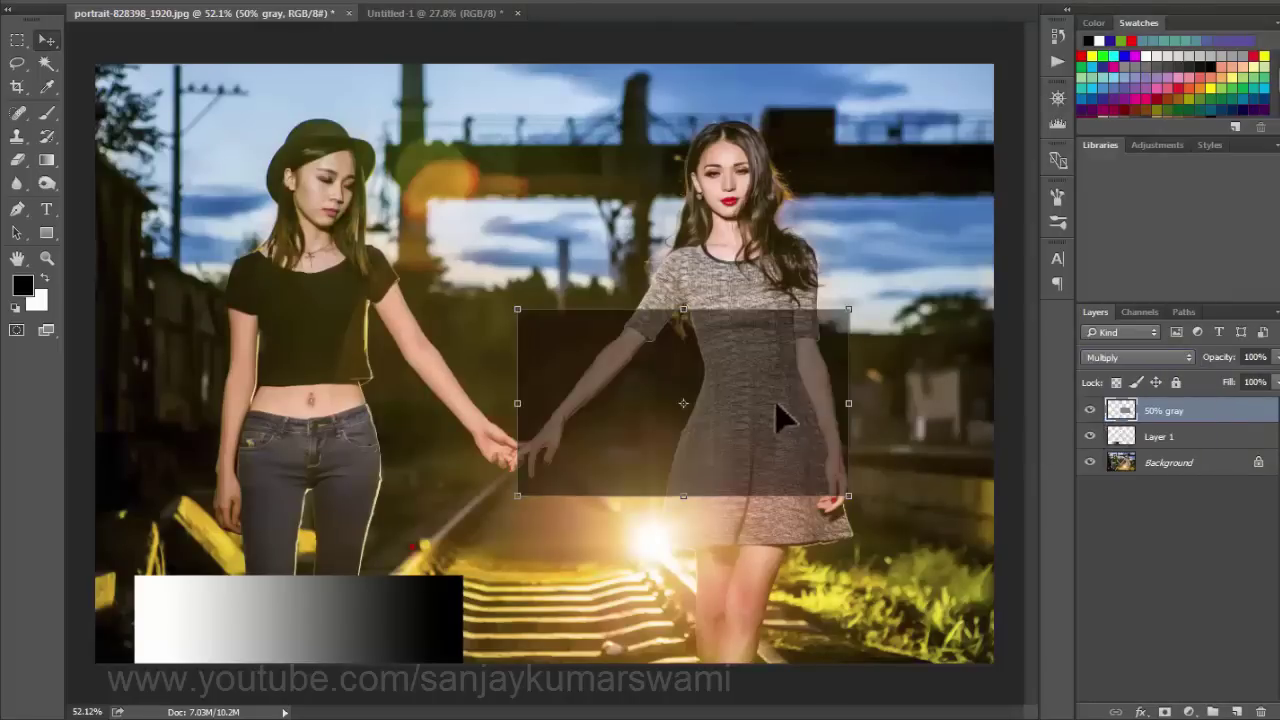
left_click(1098, 359)
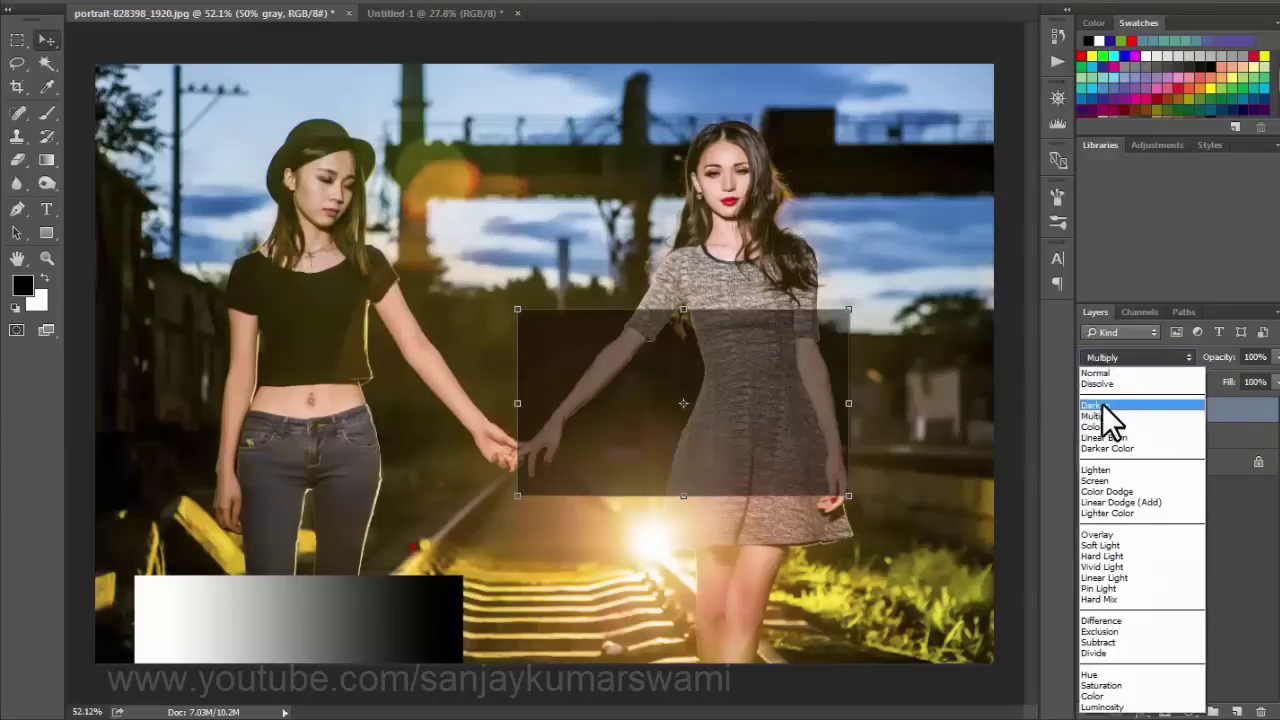
left_click(1102, 404)
mouse_move(775, 403)
left_mouse_down()
mouse_move(721, 433)
mouse_move(745, 486)
left_mouse_up()
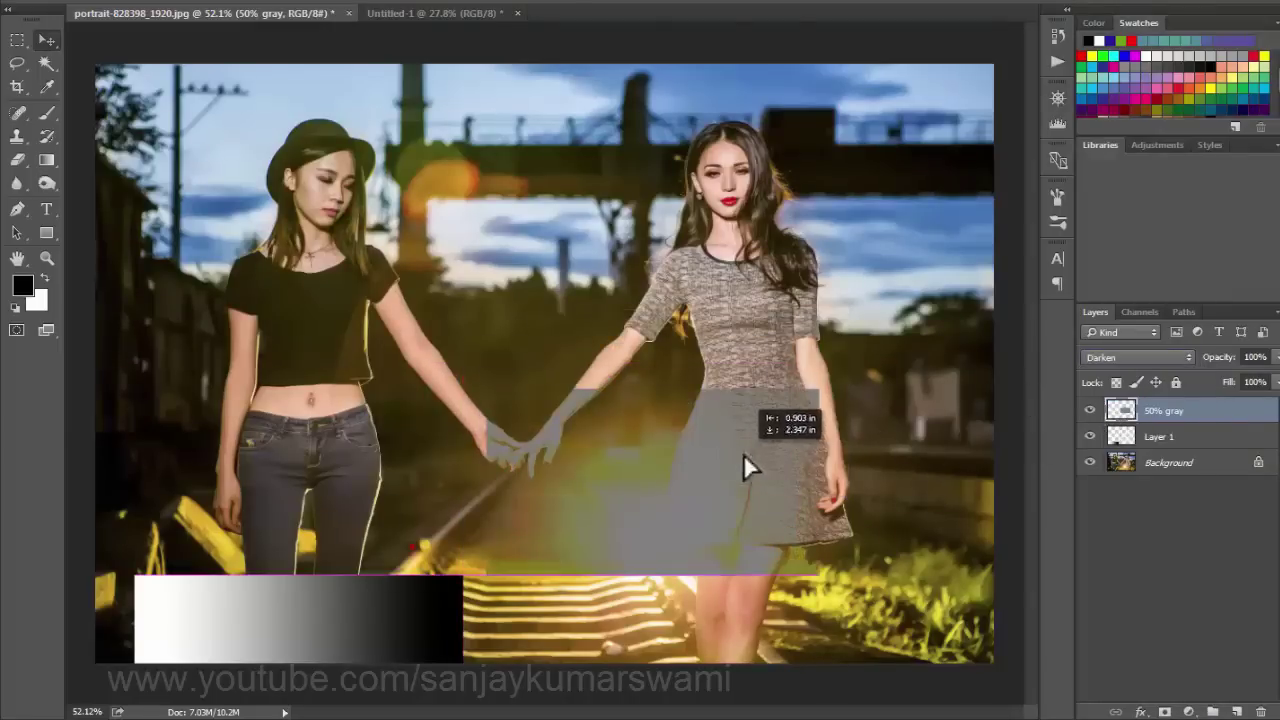
left_click(1151, 356)
left_click(1124, 414)
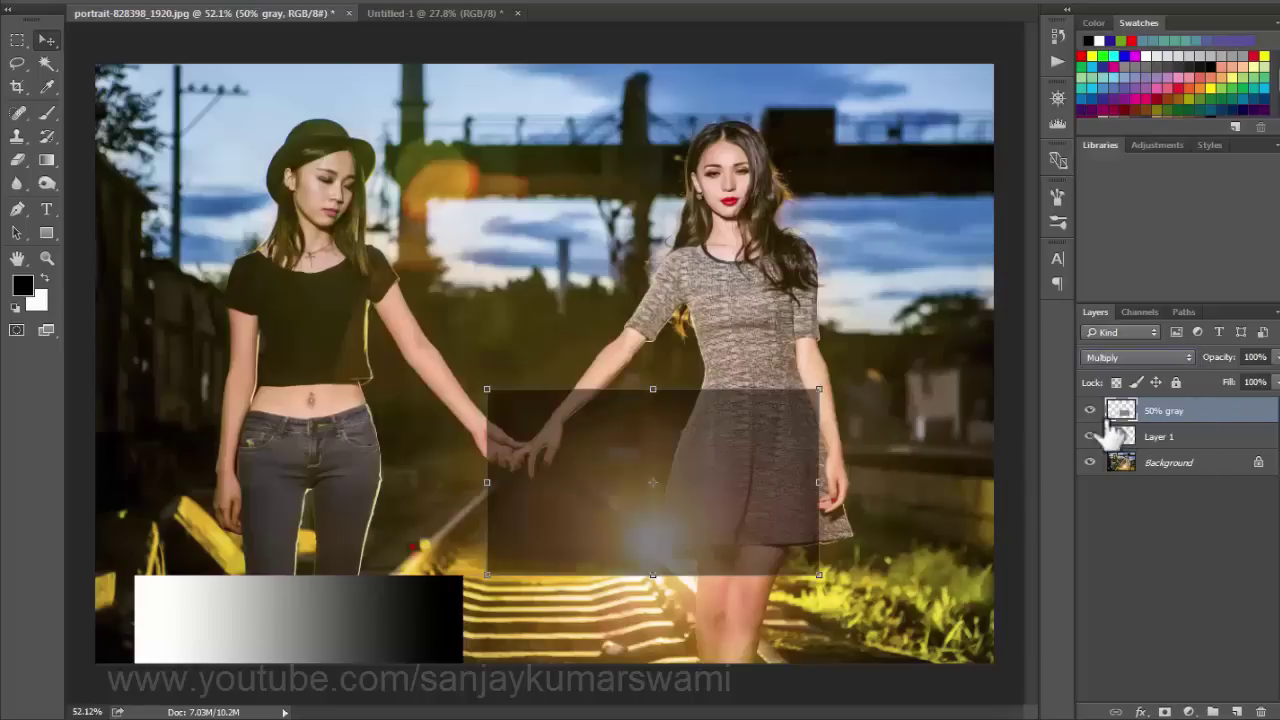
Step: After another Darken test, settle the gray box in Multiply over the joined hands
mouse_move(608, 460)
left_mouse_down()
mouse_move(623, 486)
mouse_move(623, 457)
mouse_move(590, 400)
left_mouse_up()
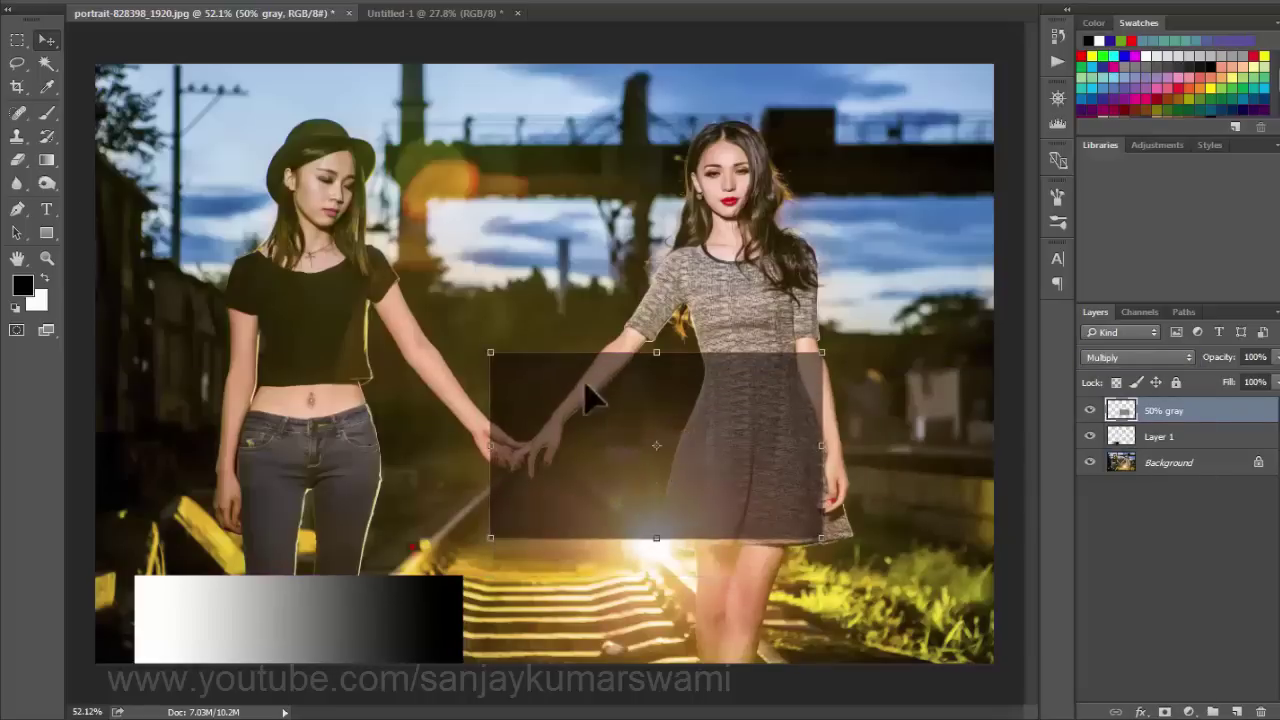
left_click(1119, 359)
left_click(1110, 415)
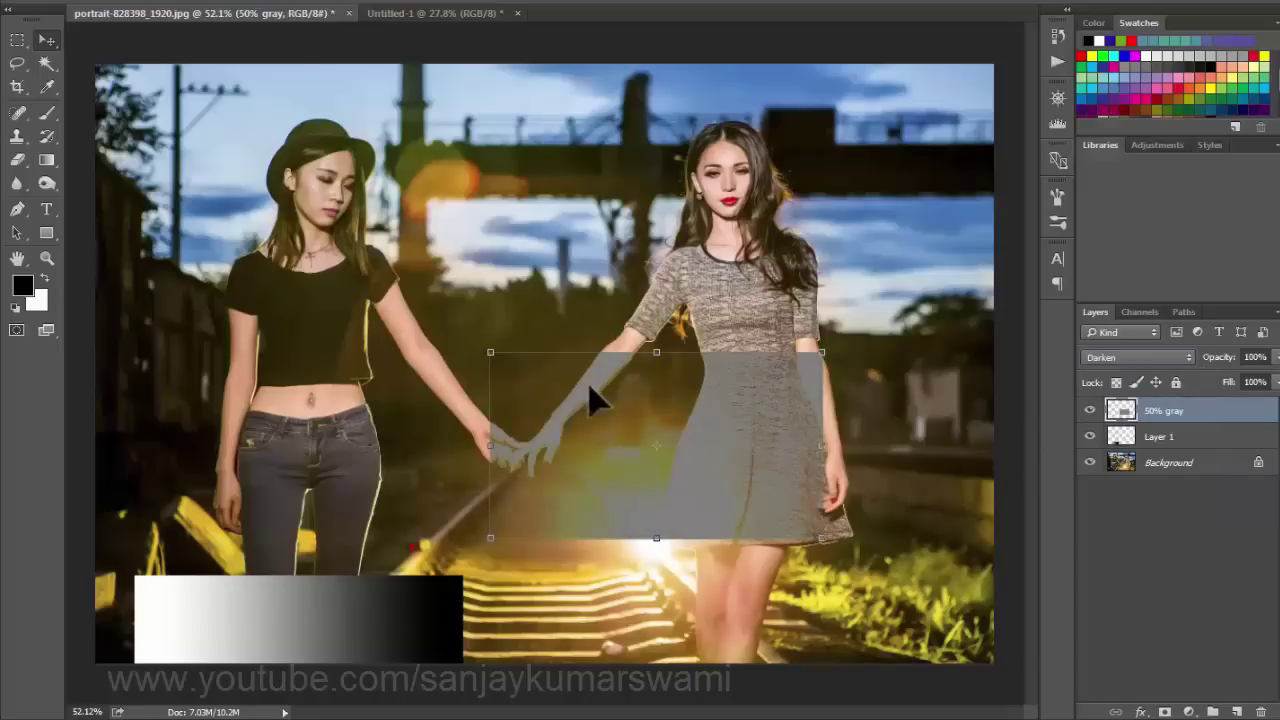
left_click_drag(649, 469, 650, 543)
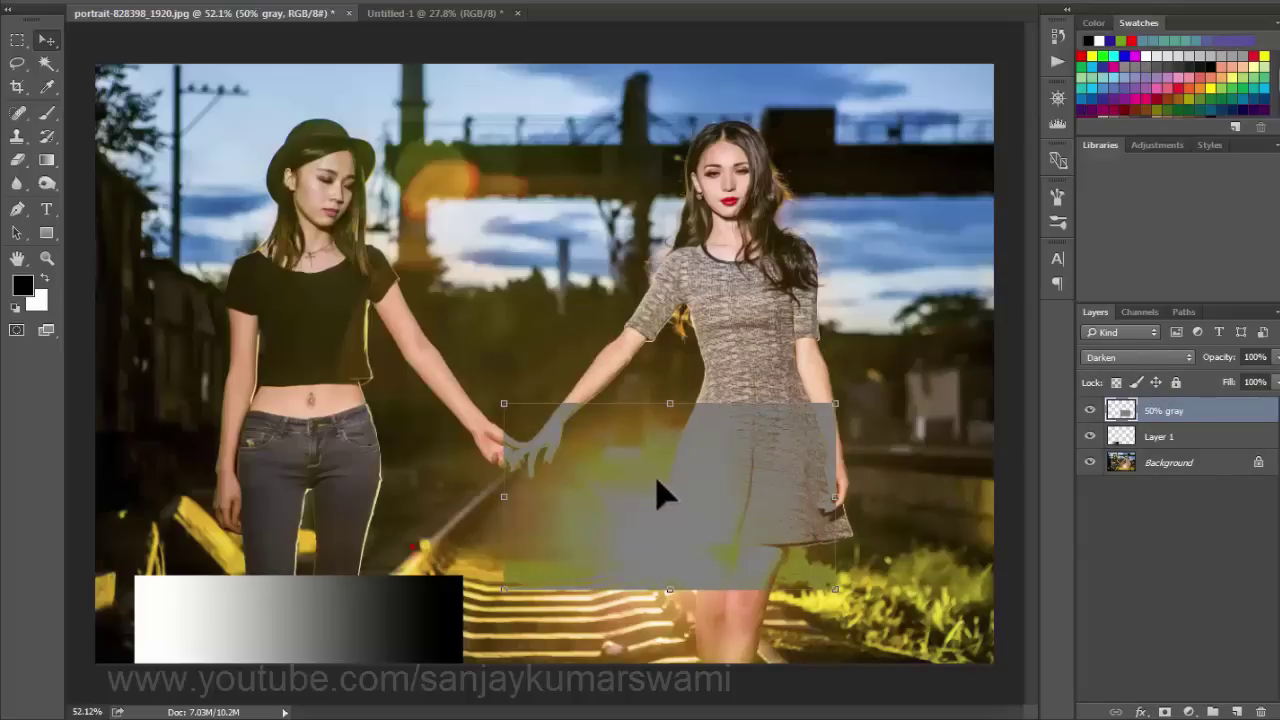
left_click(1108, 359)
left_click(1106, 413)
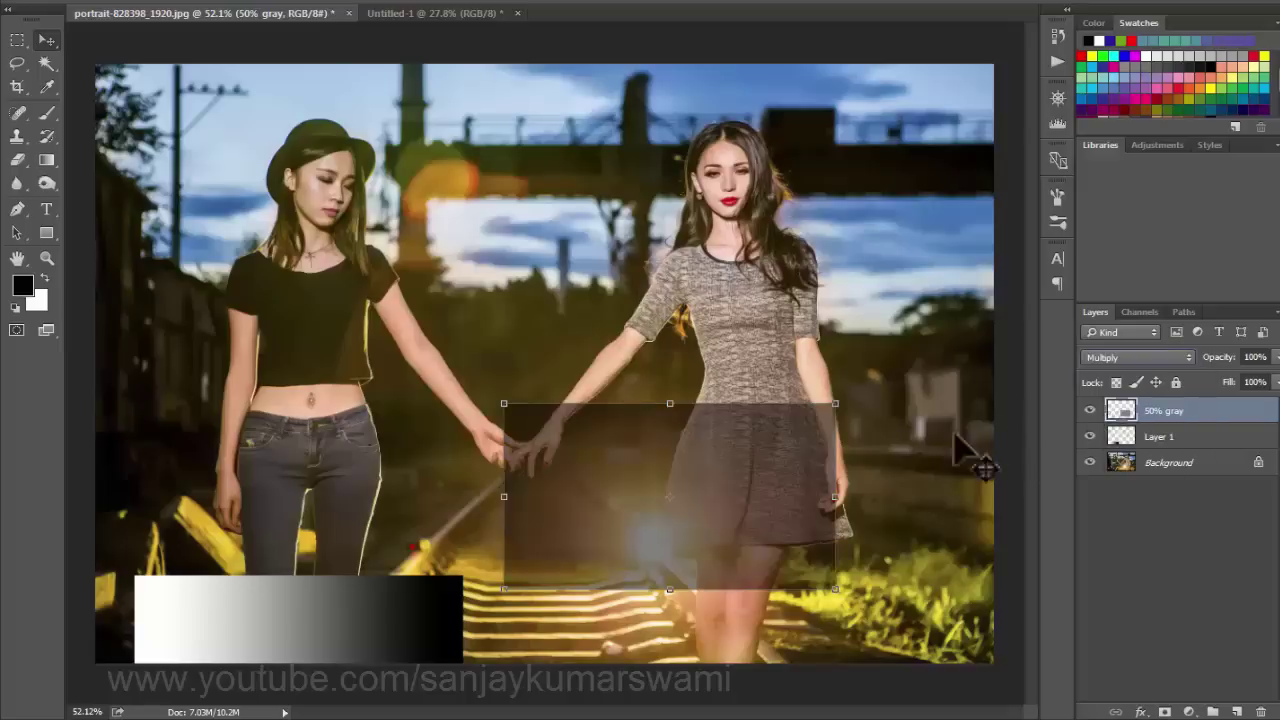
left_click_drag(711, 491, 698, 234)
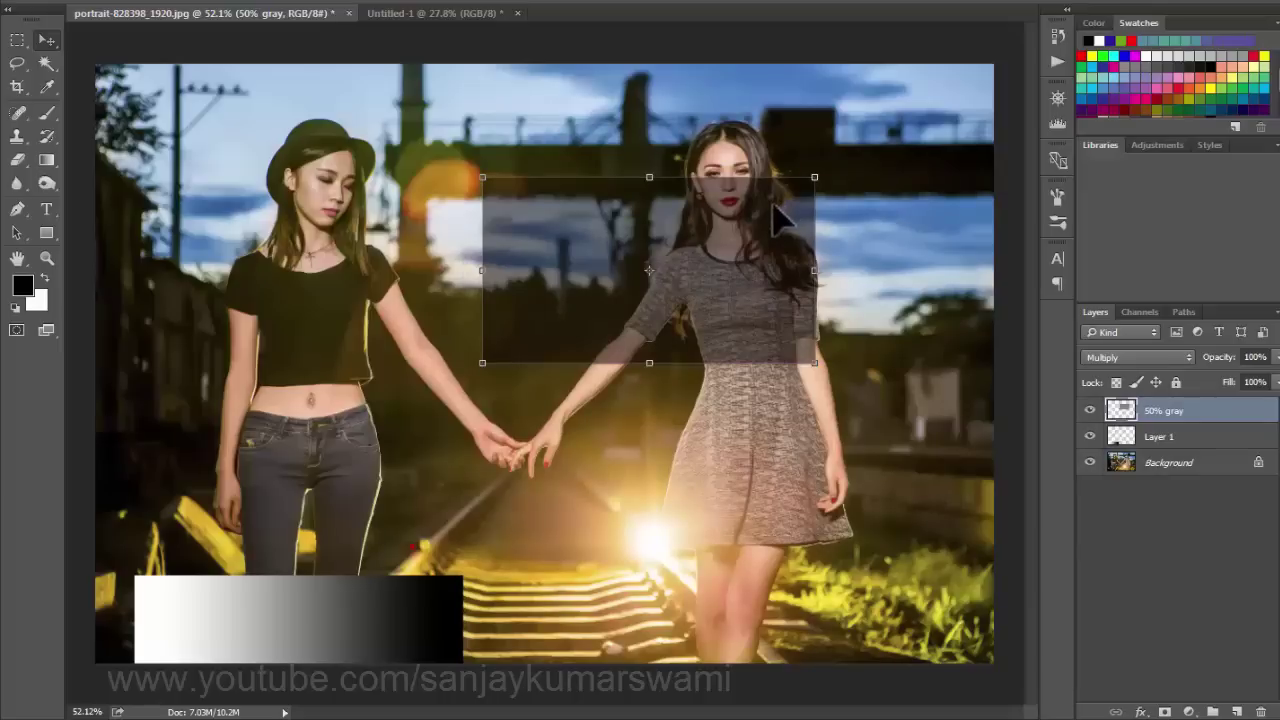
left_click_drag(712, 237, 567, 408)
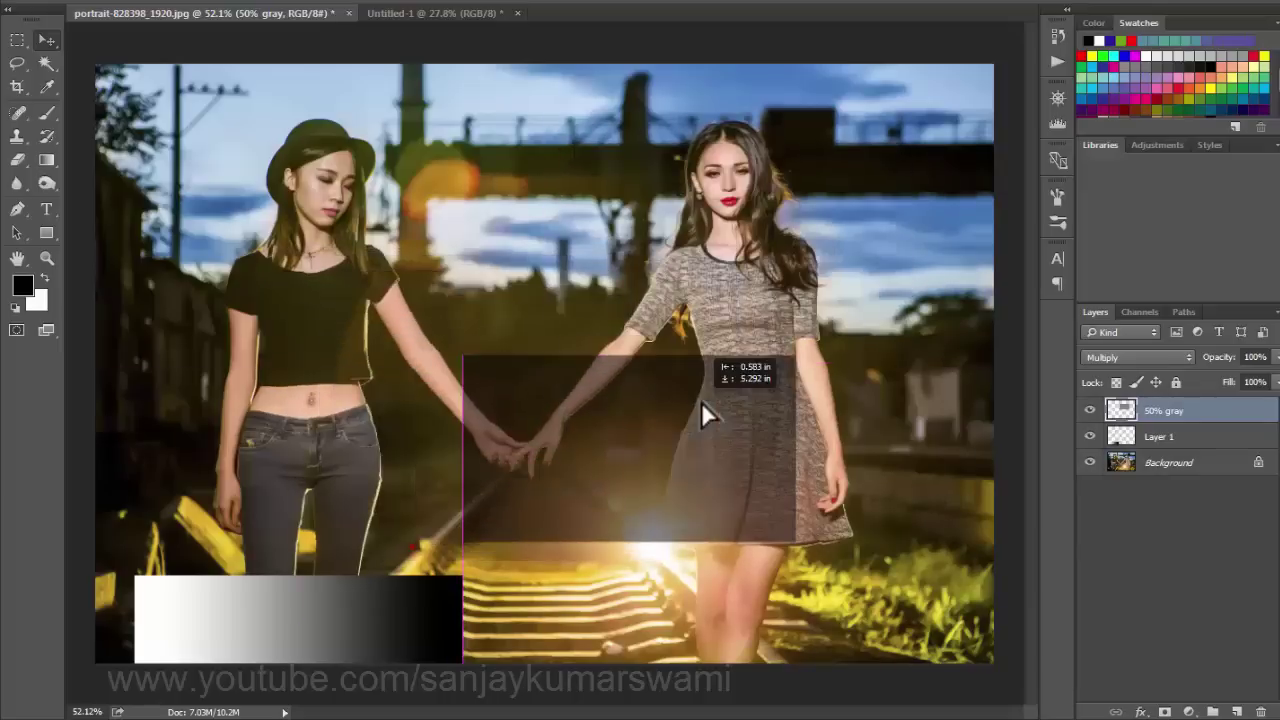
left_click_drag(566, 406, 695, 364)
Step: Apply Color Burn to the gray patch and position it over the joined hands
left_click(1120, 356)
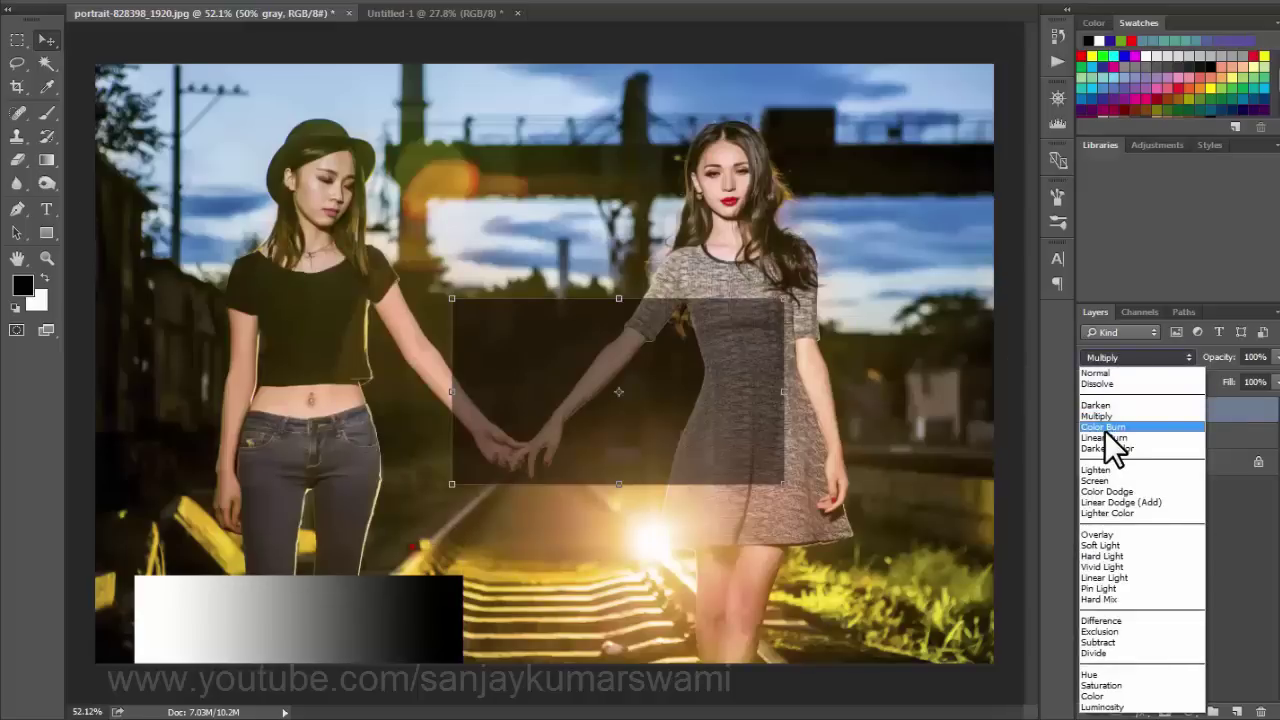
left_click_drag(594, 430, 624, 495)
left_click(1129, 356)
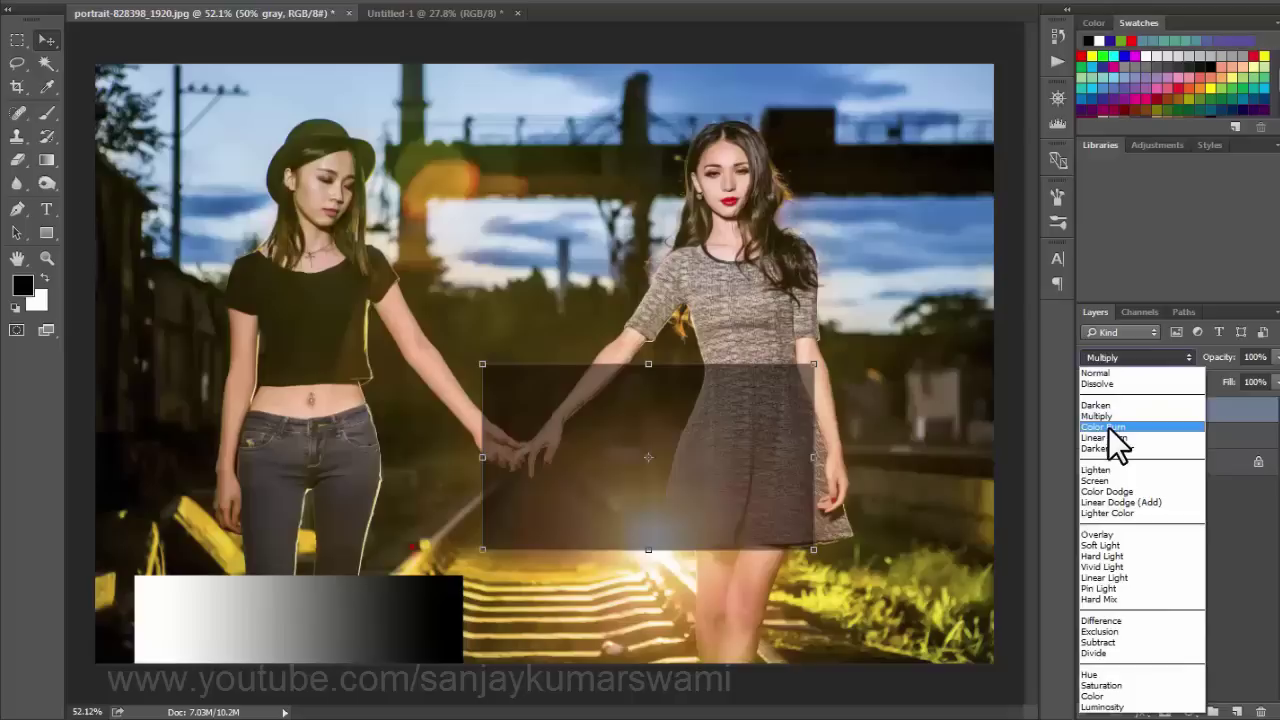
left_click(1108, 427)
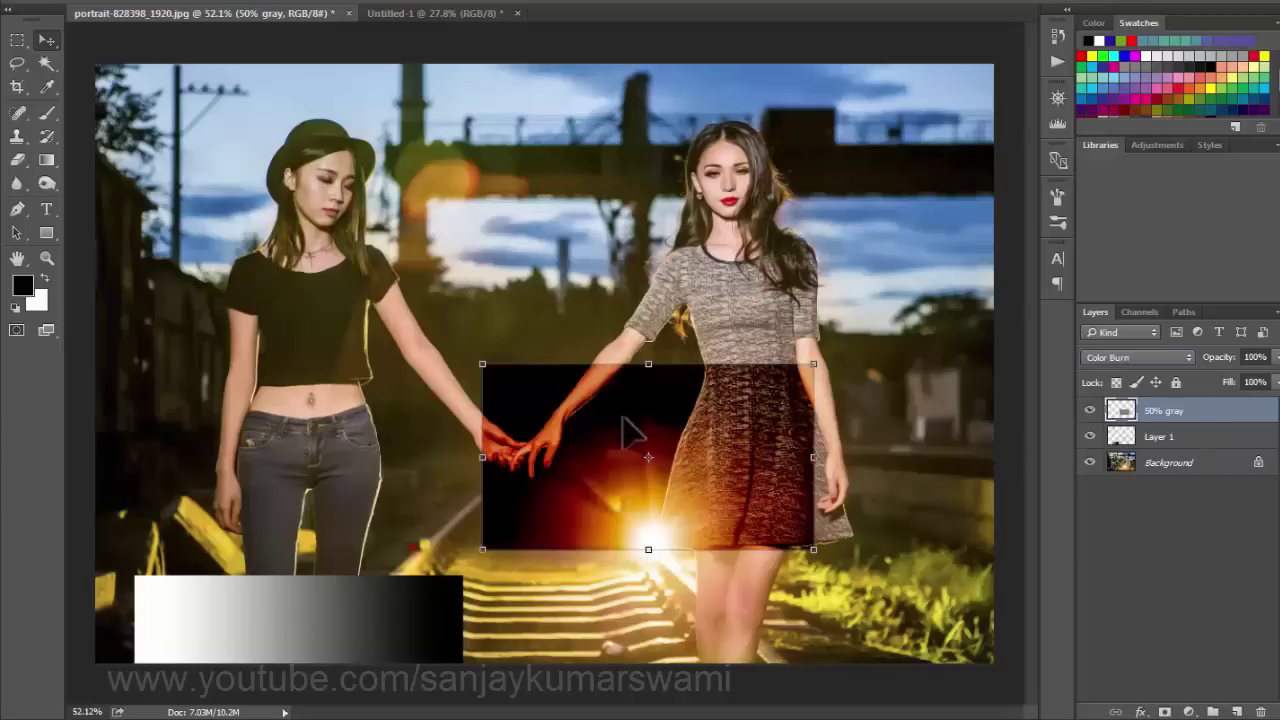
mouse_move(623, 422)
left_mouse_down()
mouse_move(620, 491)
mouse_move(632, 484)
left_mouse_up()
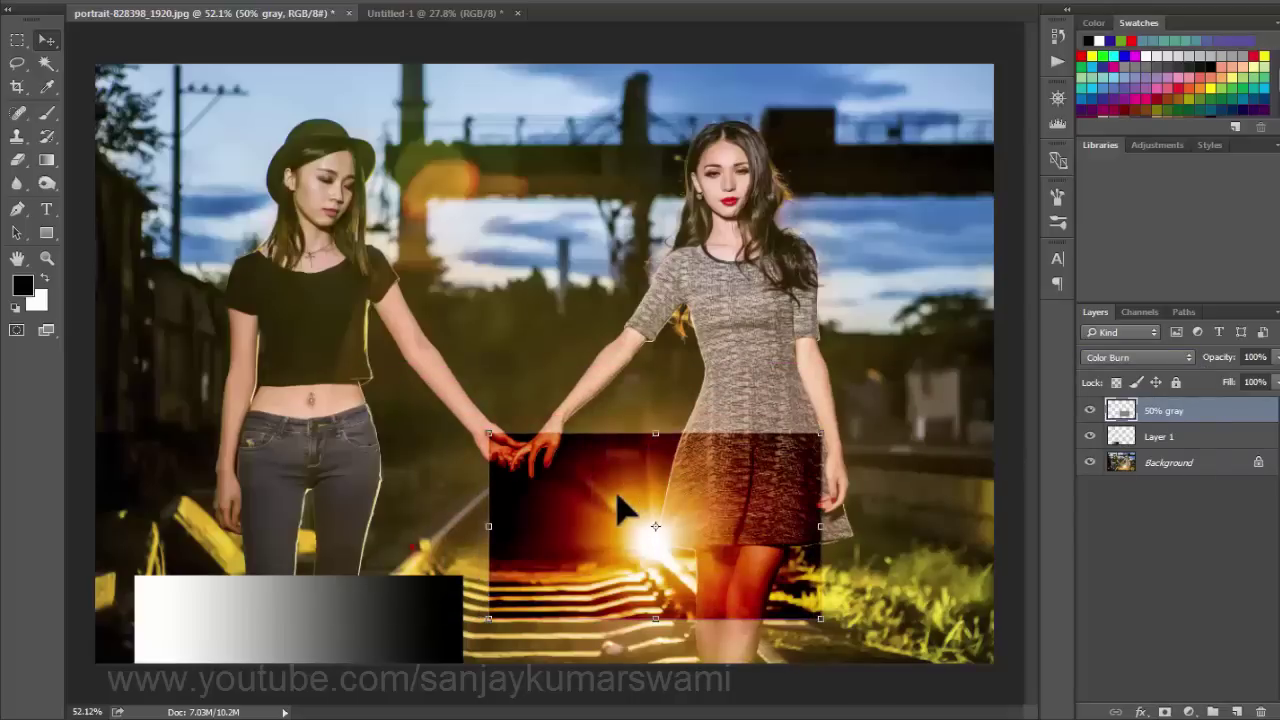
mouse_move(549, 497)
left_mouse_down()
mouse_move(508, 375)
mouse_move(338, 222)
mouse_move(717, 318)
mouse_move(689, 497)
mouse_move(646, 514)
mouse_move(531, 354)
mouse_move(562, 315)
mouse_move(533, 425)
left_mouse_up()
left_click(1148, 358)
key("Escape")
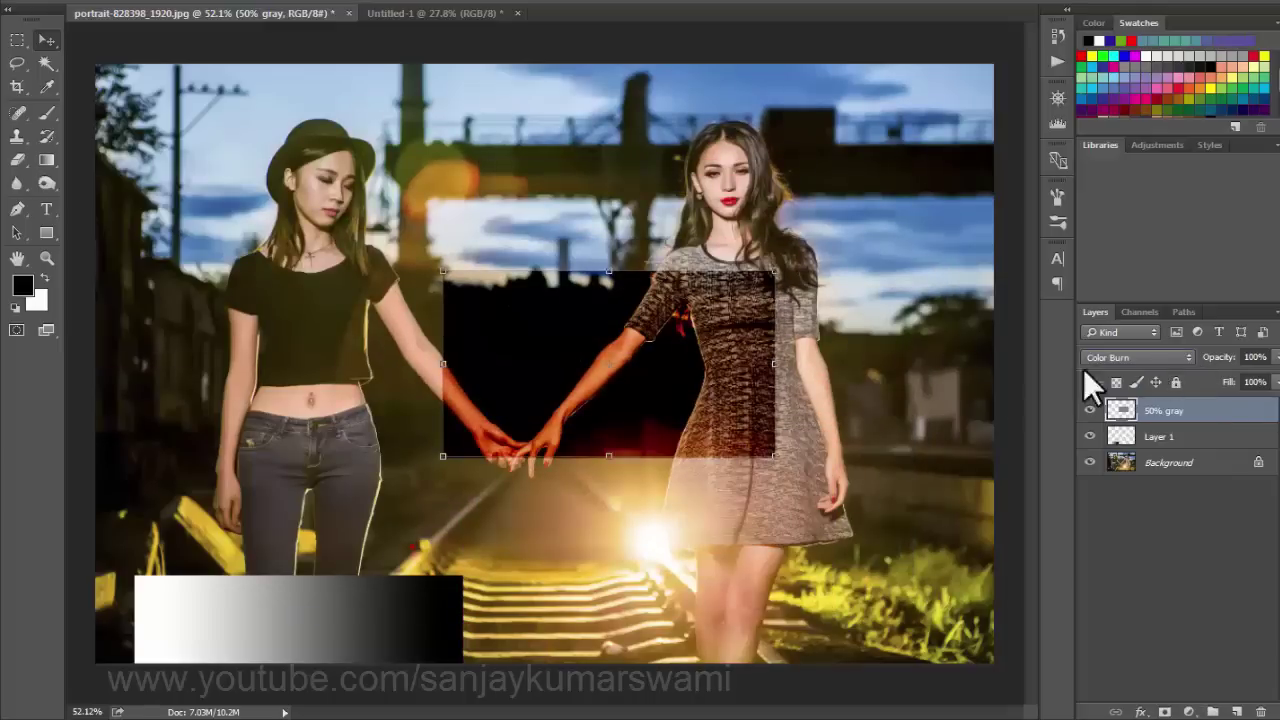
Step: Move the gray patch lower and scale it up toward the upper right over the right woman
left_click_drag(1034, 420, 1034, 466)
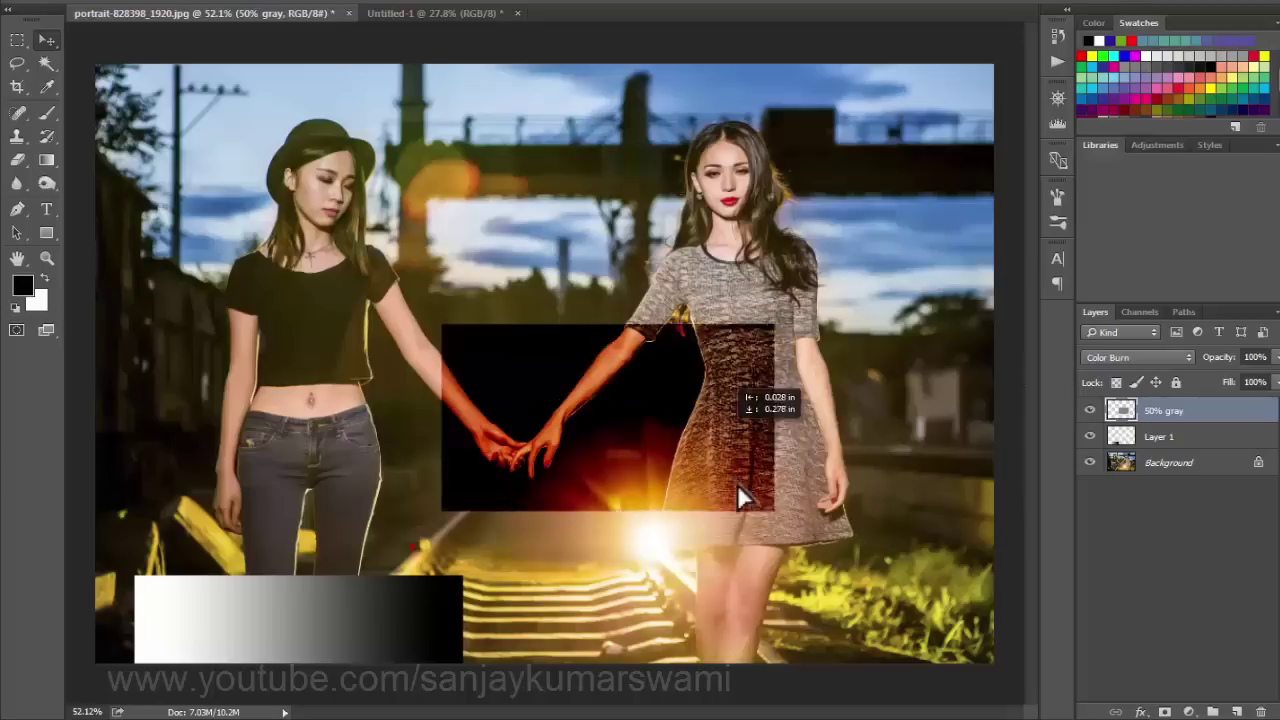
mouse_move(743, 491)
left_mouse_down()
mouse_move(760, 548)
mouse_move(808, 548)
left_mouse_up()
key("ctrl+t")
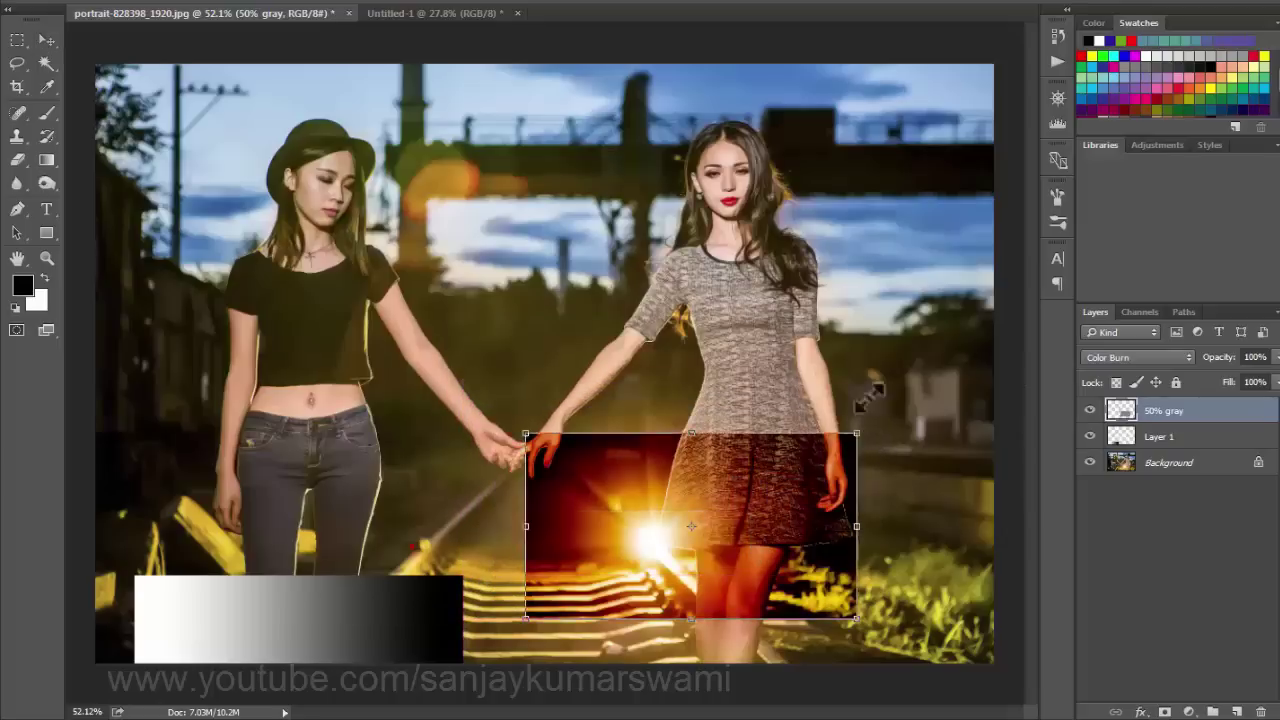
mouse_move(856, 432)
left_mouse_down()
mouse_move(937, 128)
mouse_move(930, 60)
left_mouse_up()
Step: Lower the gray layer's opacity, restore it to 100%, and try Linear Burn
left_click(1277, 357)
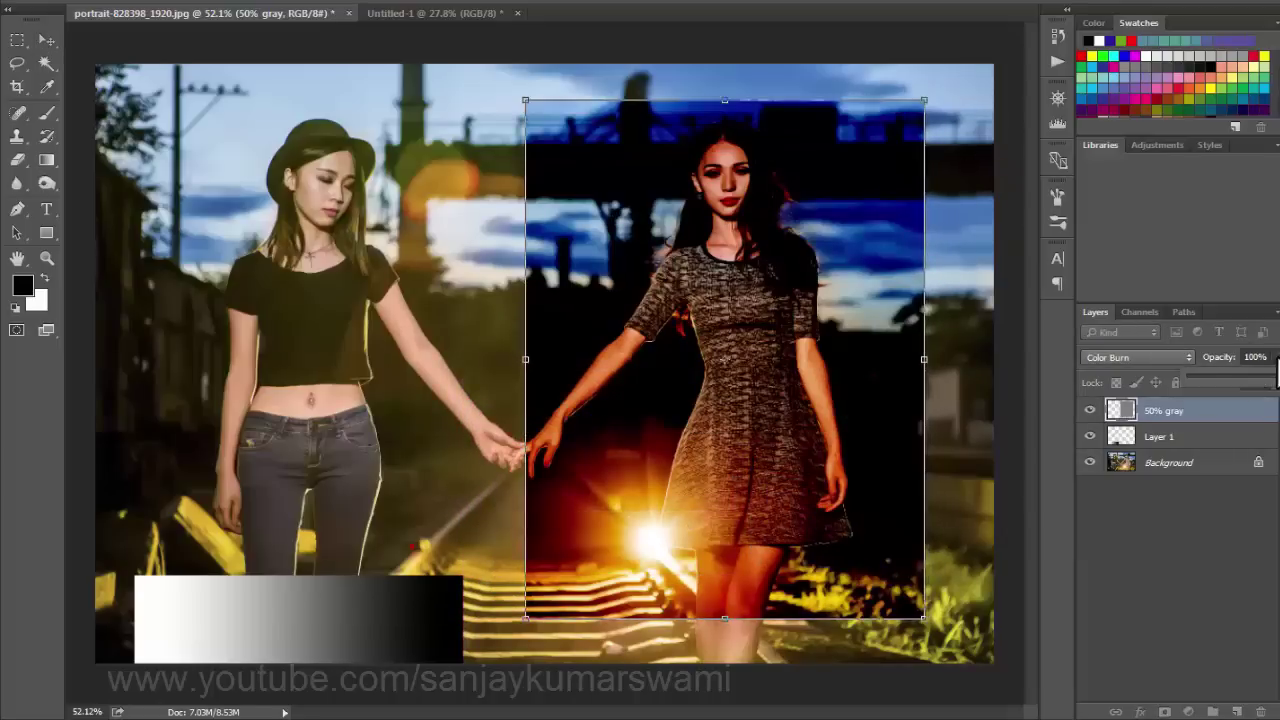
left_click_drag(1224, 377, 1216, 376)
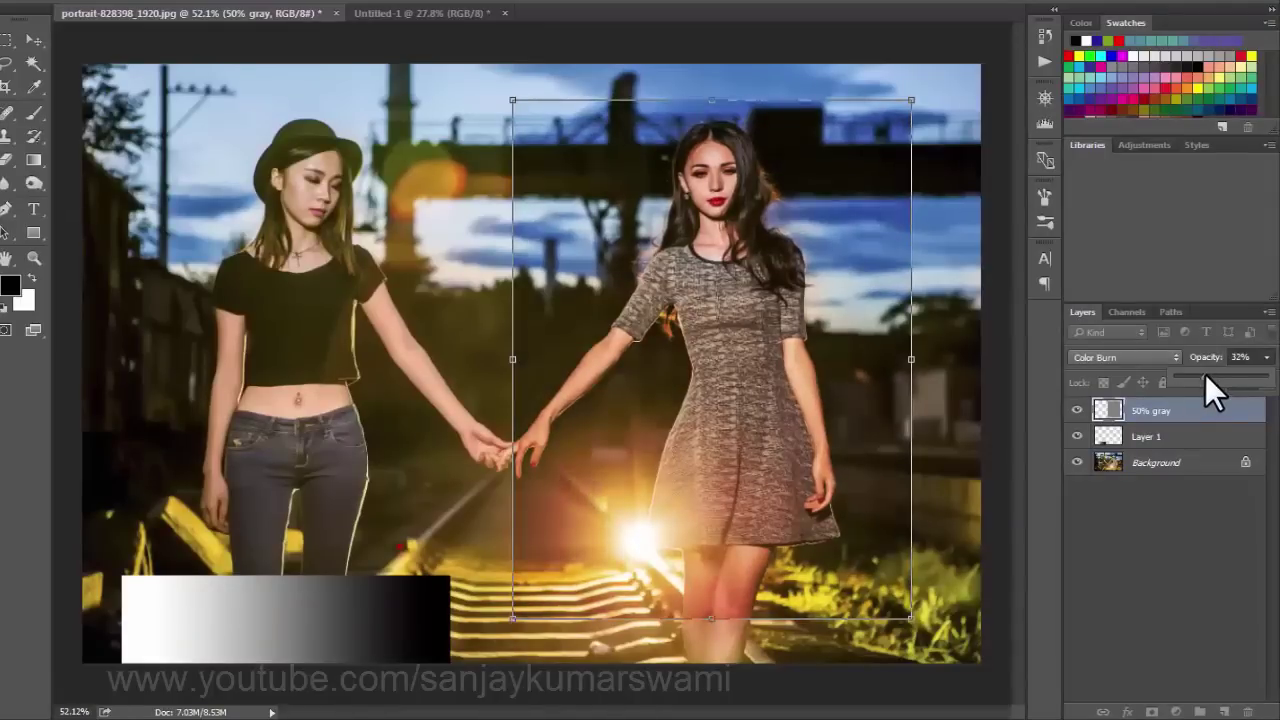
left_click_drag(1205, 374, 1275, 376)
left_click(1130, 358)
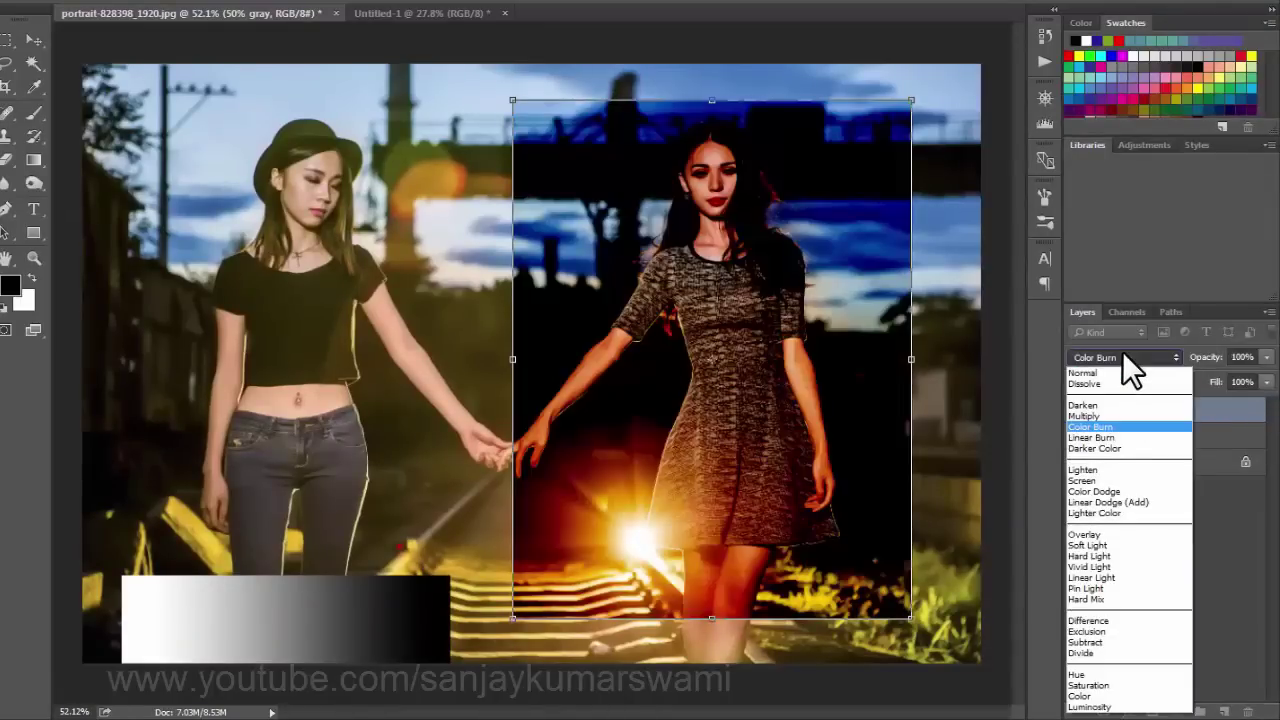
left_click(1090, 438)
left_click_drag(730, 288, 718, 310)
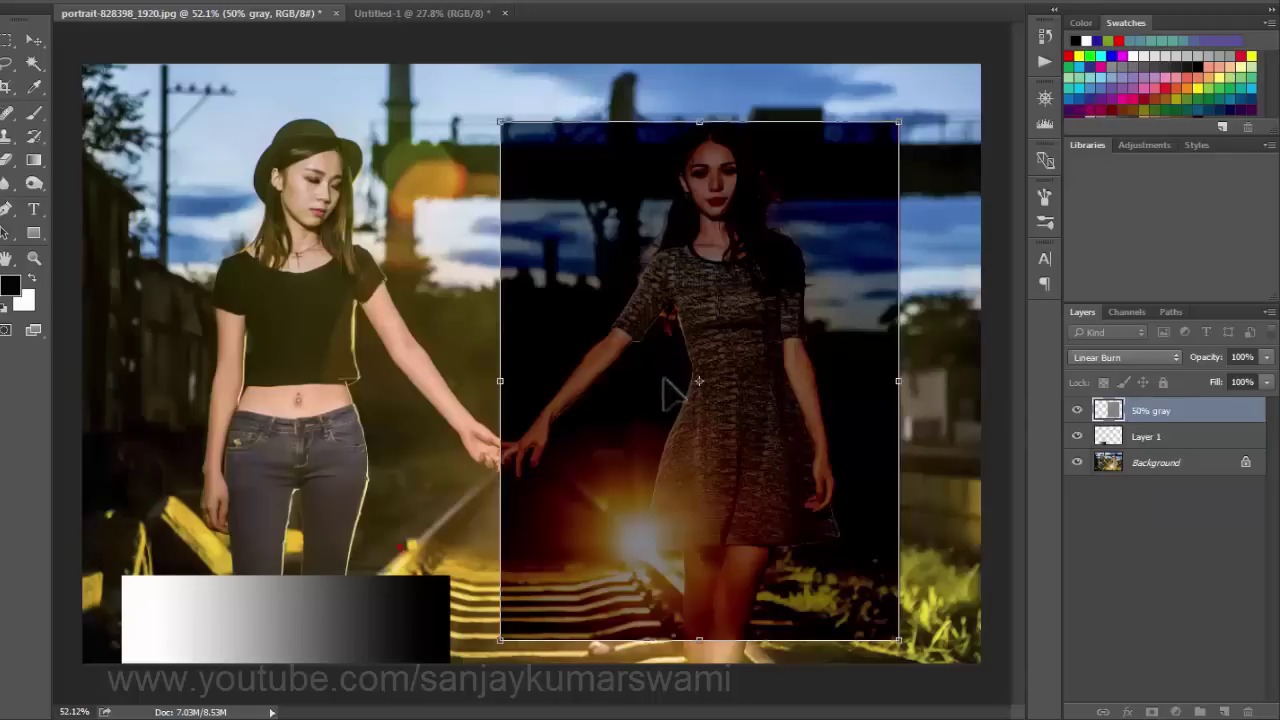
left_click_drag(662, 377, 651, 369)
Step: Compare Color Burn and Linear Burn on the gray patch while nudging it into place
left_click(1124, 359)
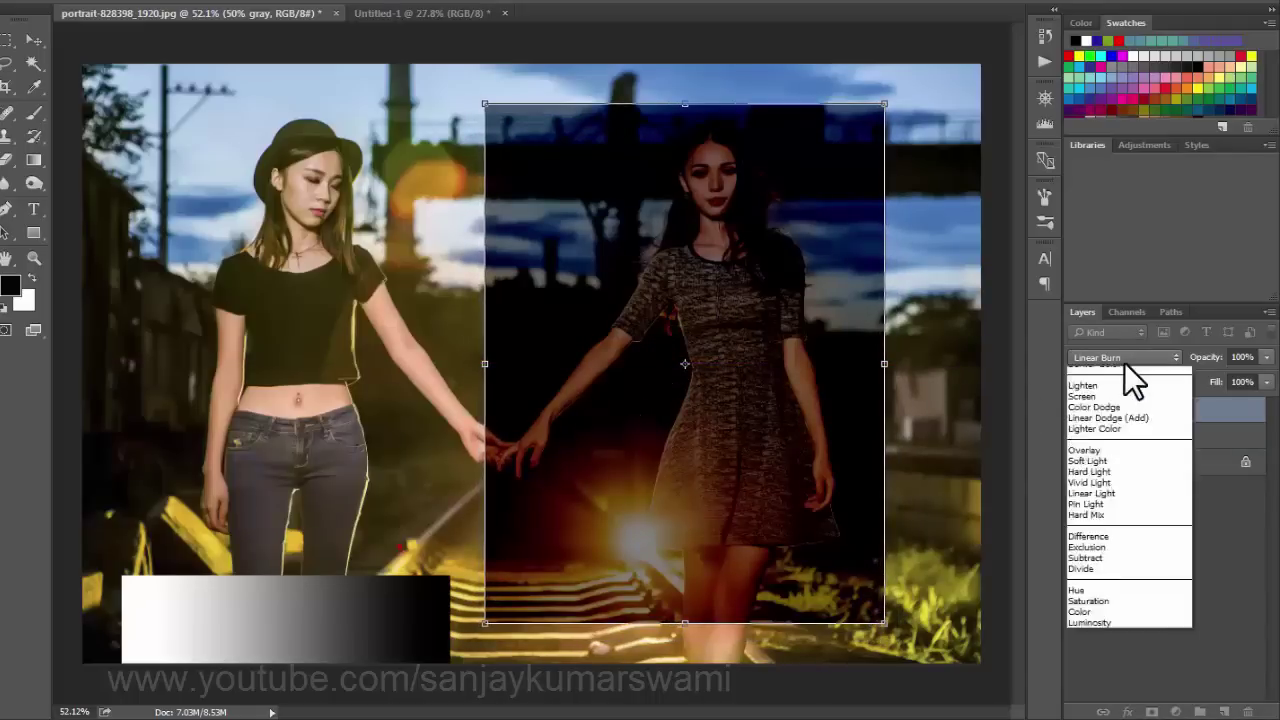
left_click(1097, 427)
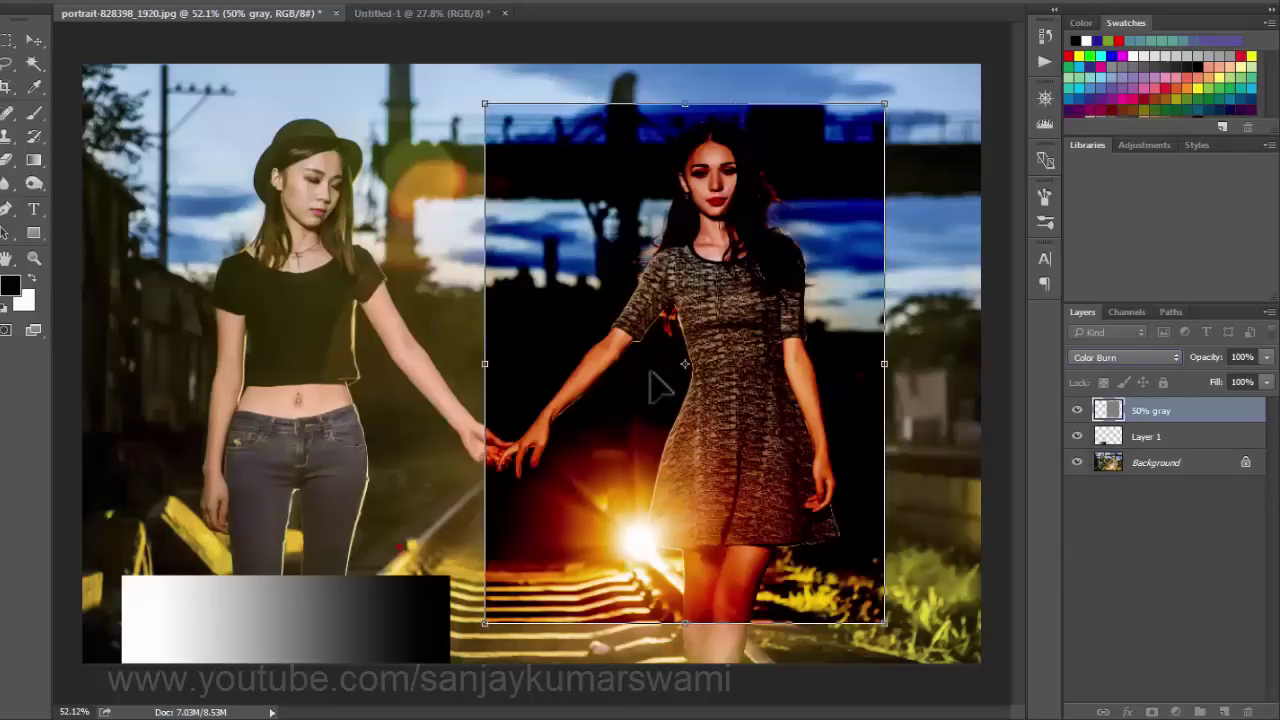
left_click_drag(657, 373, 651, 380)
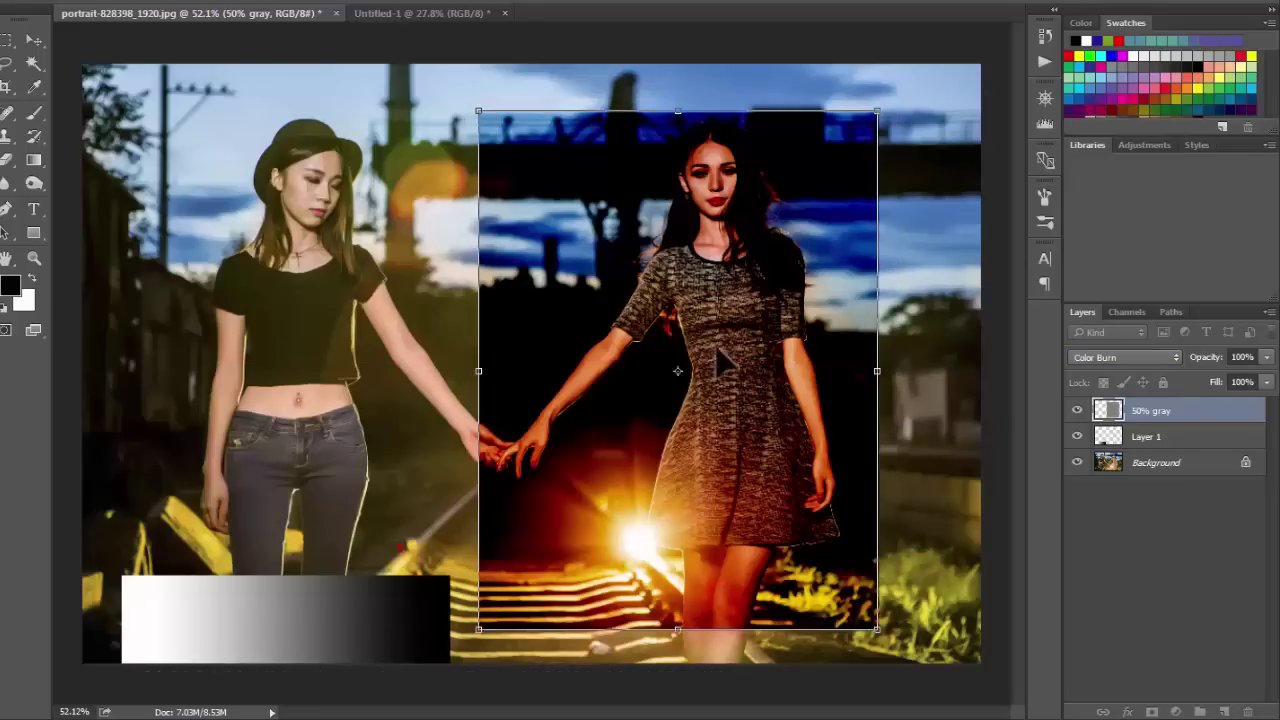
left_click_drag(714, 350, 698, 354)
left_click(1101, 363)
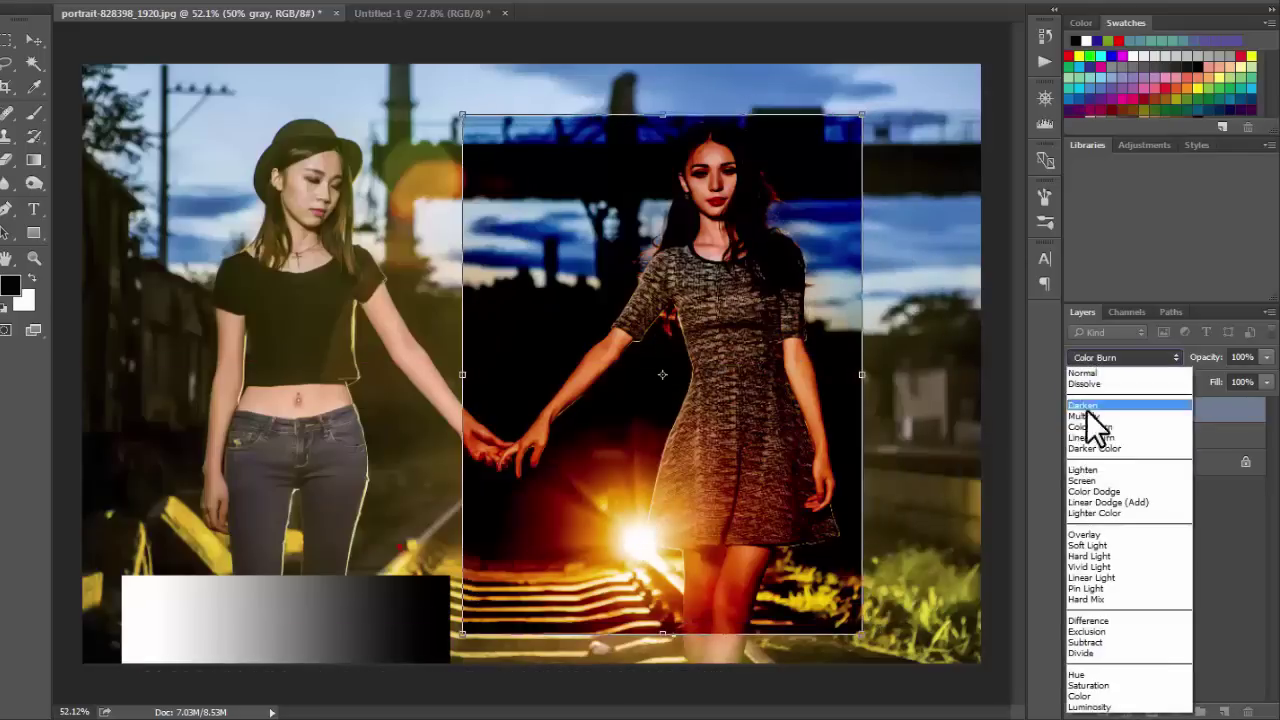
left_click(1093, 440)
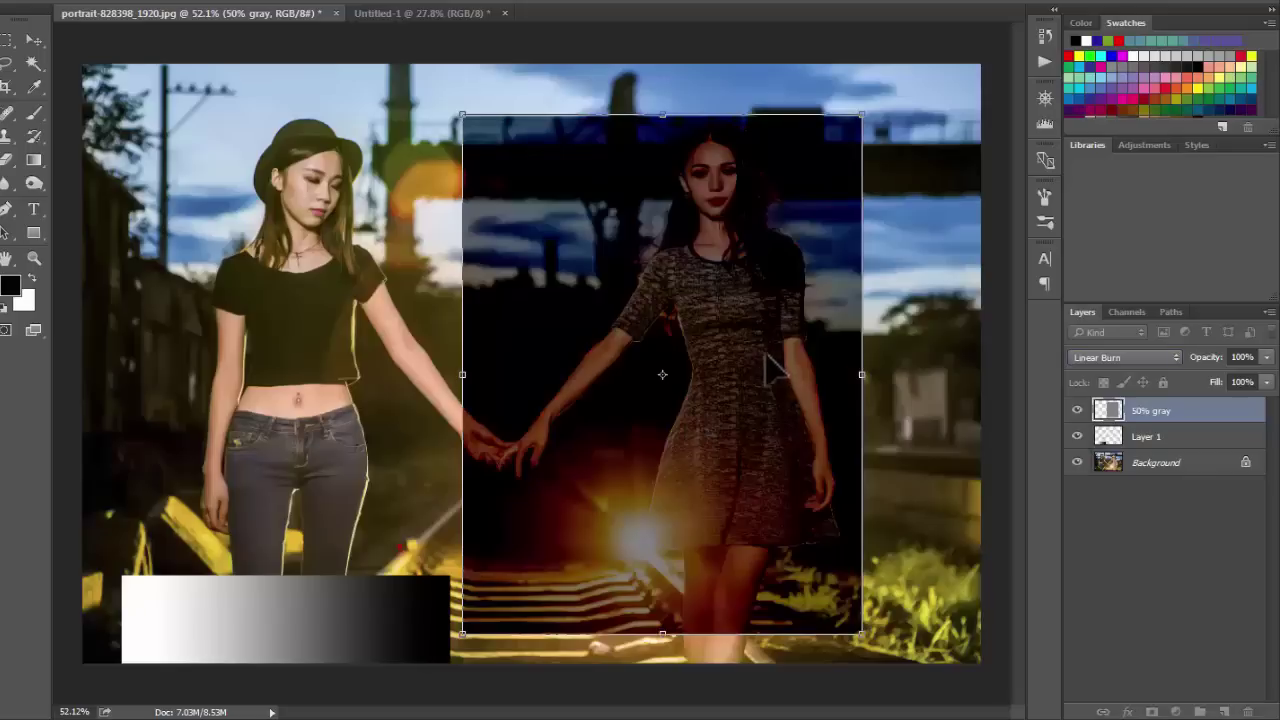
left_click_drag(768, 369, 787, 376)
Step: Try Darker Color, zoom in on the joined hands, then switch the gray layer to Darken
left_click(1123, 354)
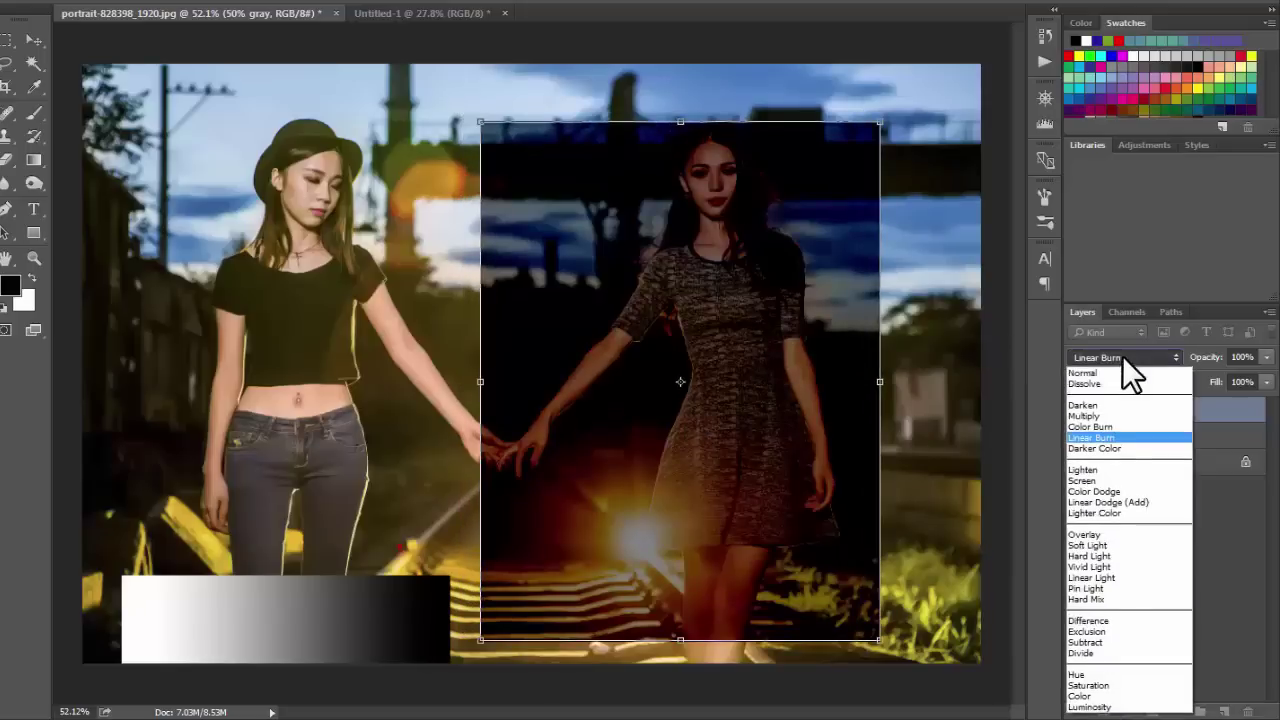
left_click(1101, 448)
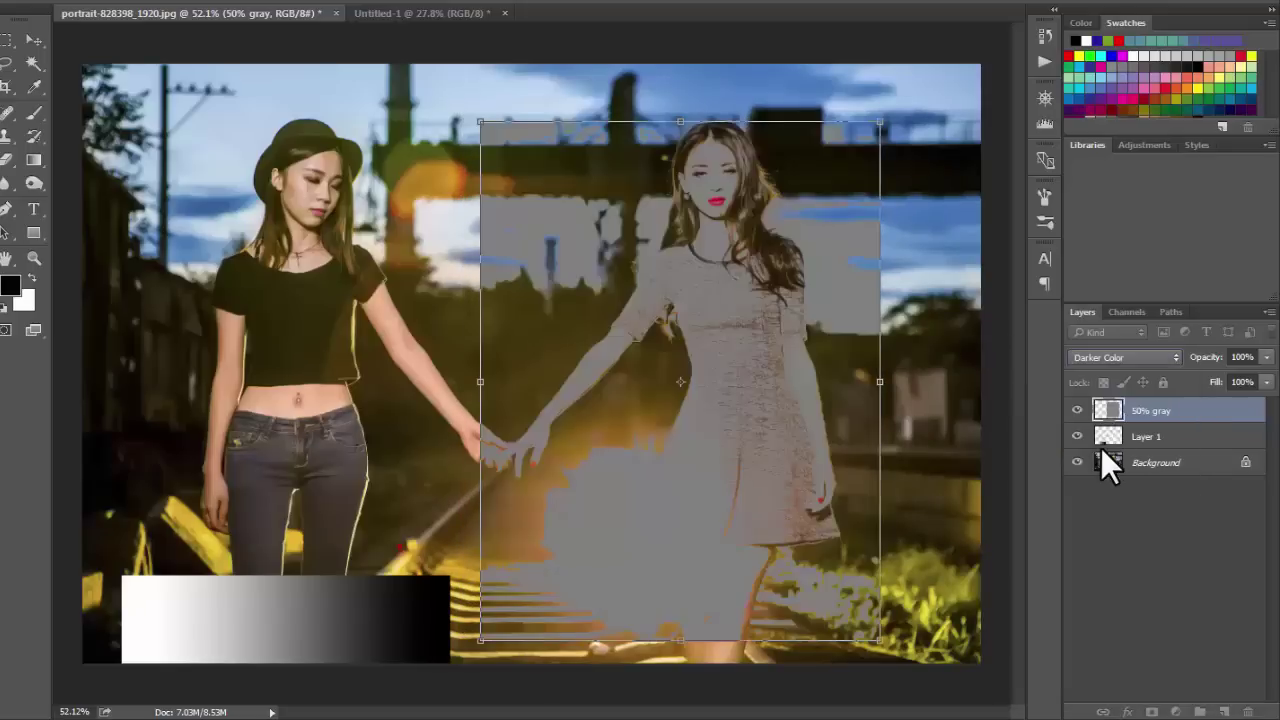
mouse_move(687, 476)
left_mouse_down()
mouse_move(752, 482)
mouse_move(646, 434)
left_mouse_up()
left_click(1118, 360)
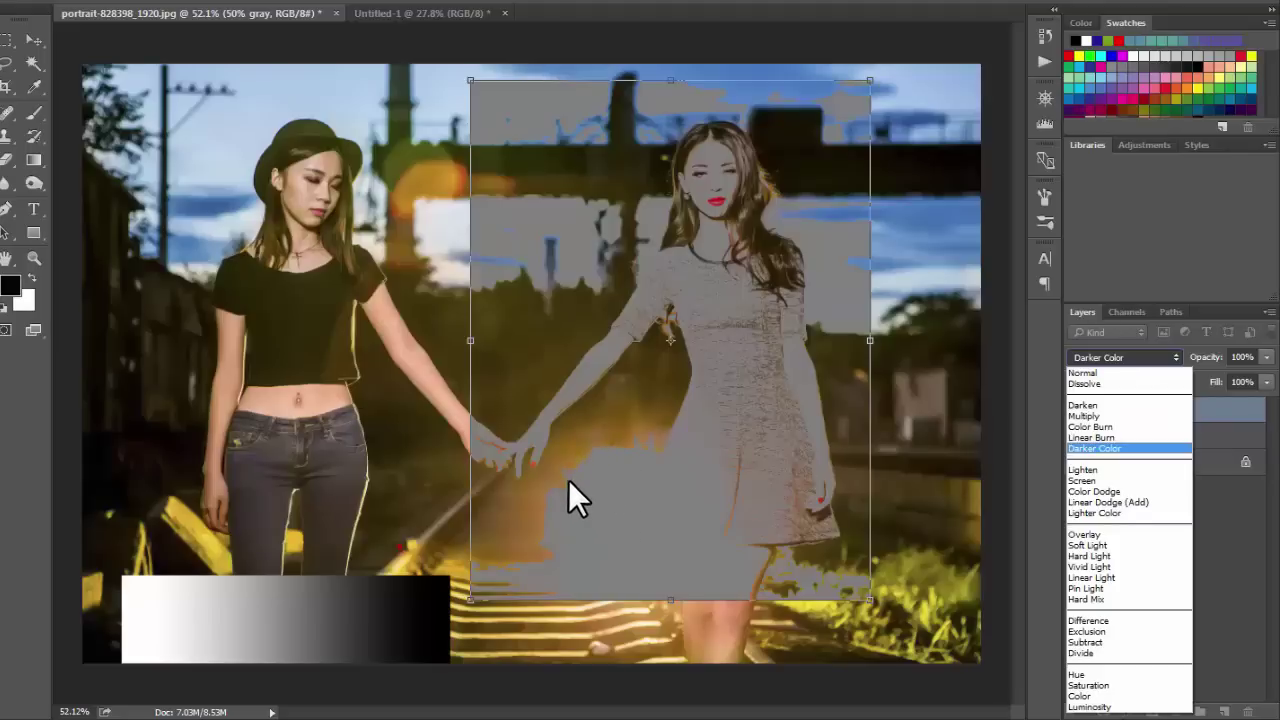
left_click(605, 467)
left_click_drag(671, 508, 720, 557)
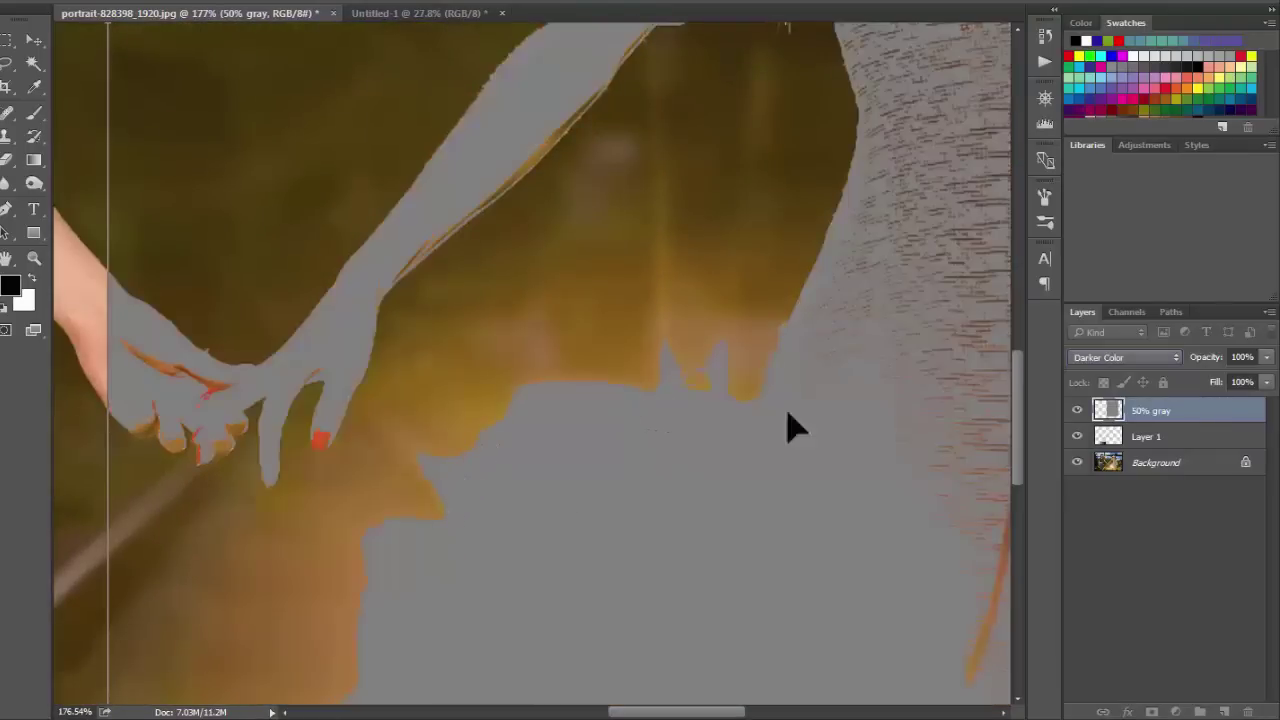
left_click(1122, 357)
left_click(1087, 402)
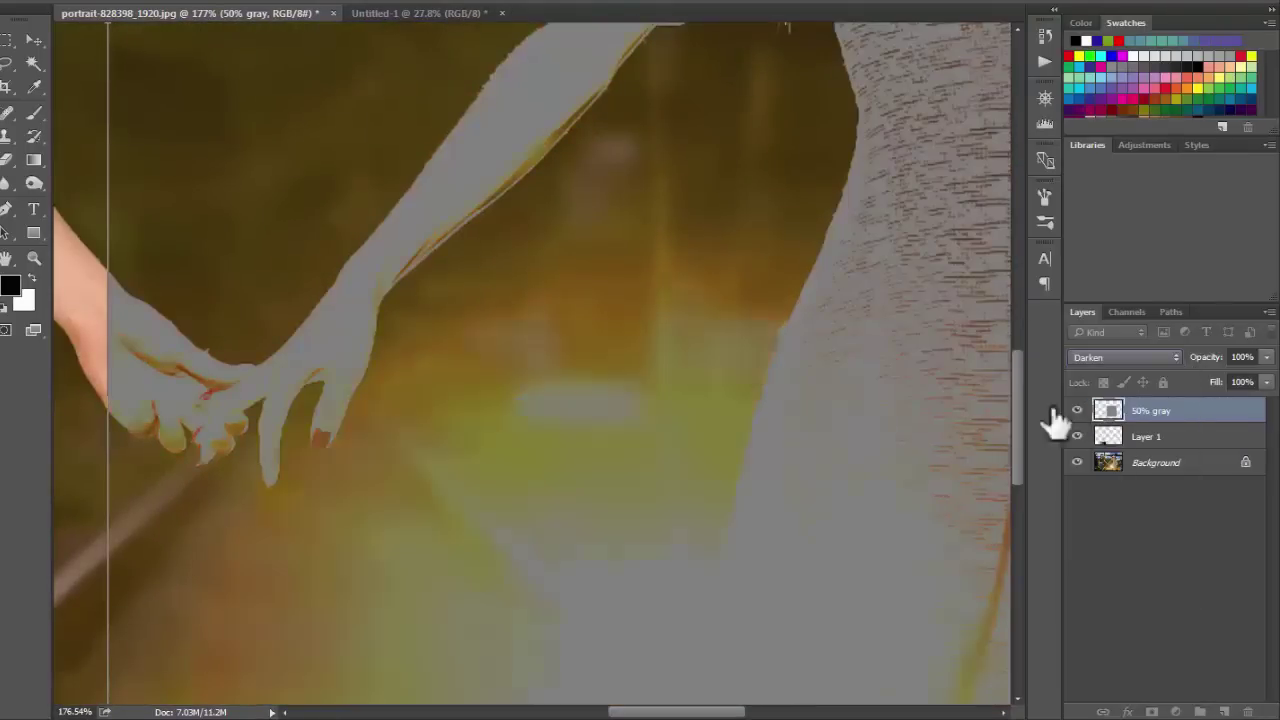
scroll(600, 466, "down", 3)
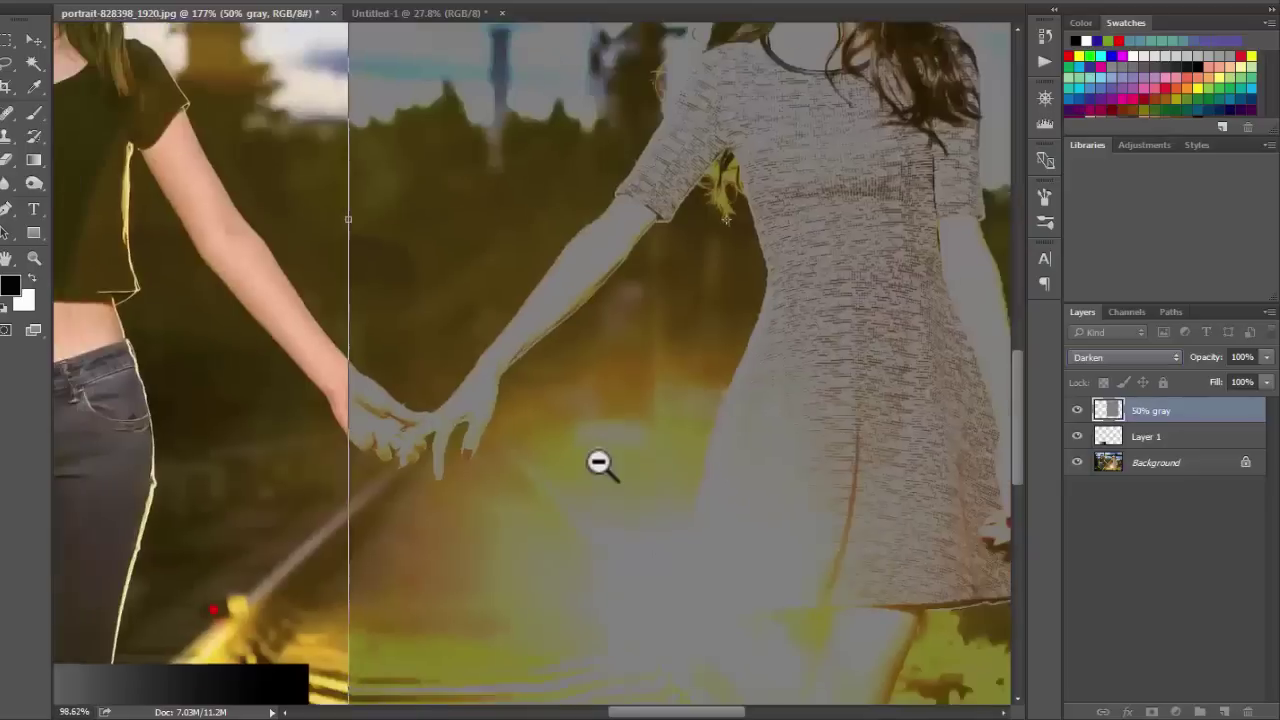
scroll(586, 420, "down", 2)
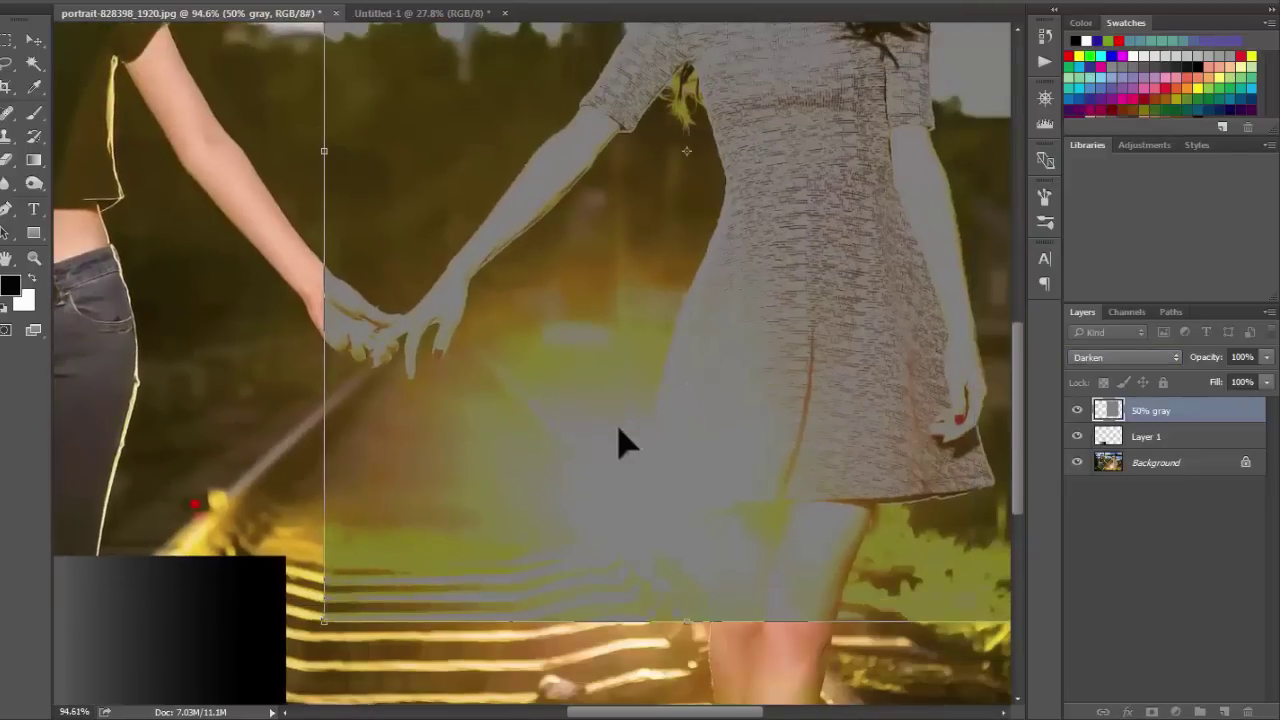
scroll(617, 443, "down", 2)
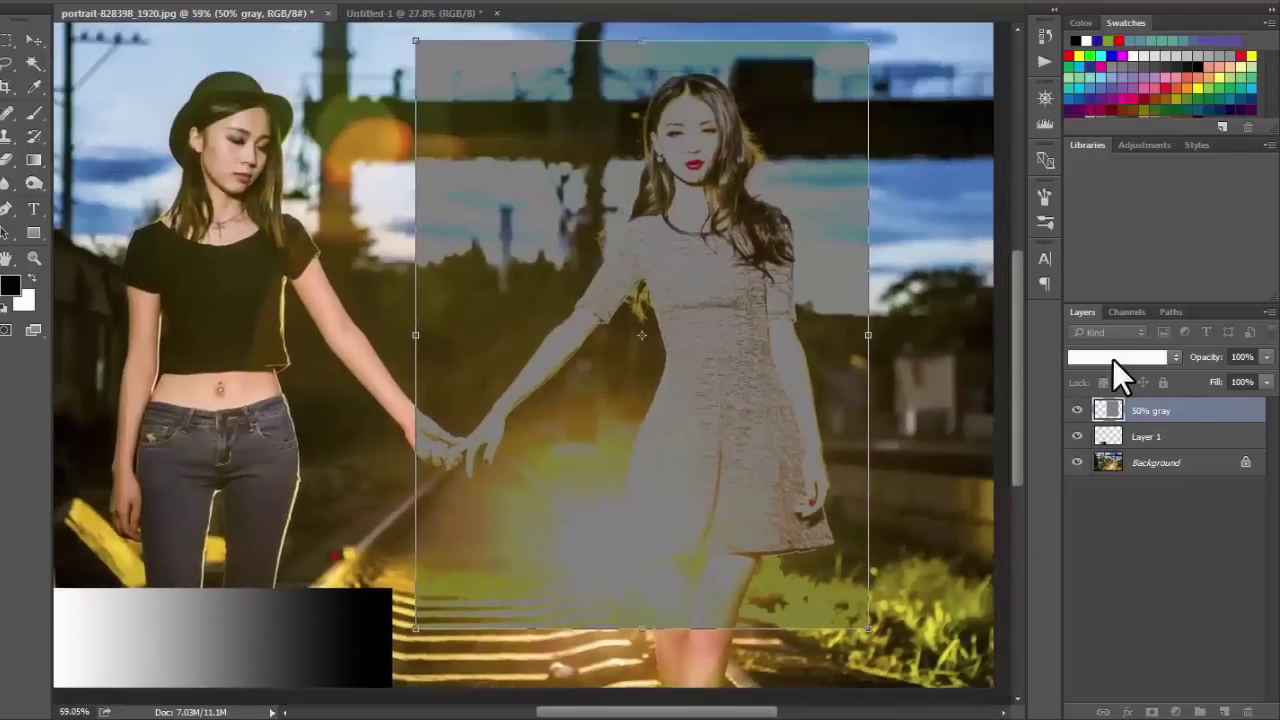
left_click(1112, 358)
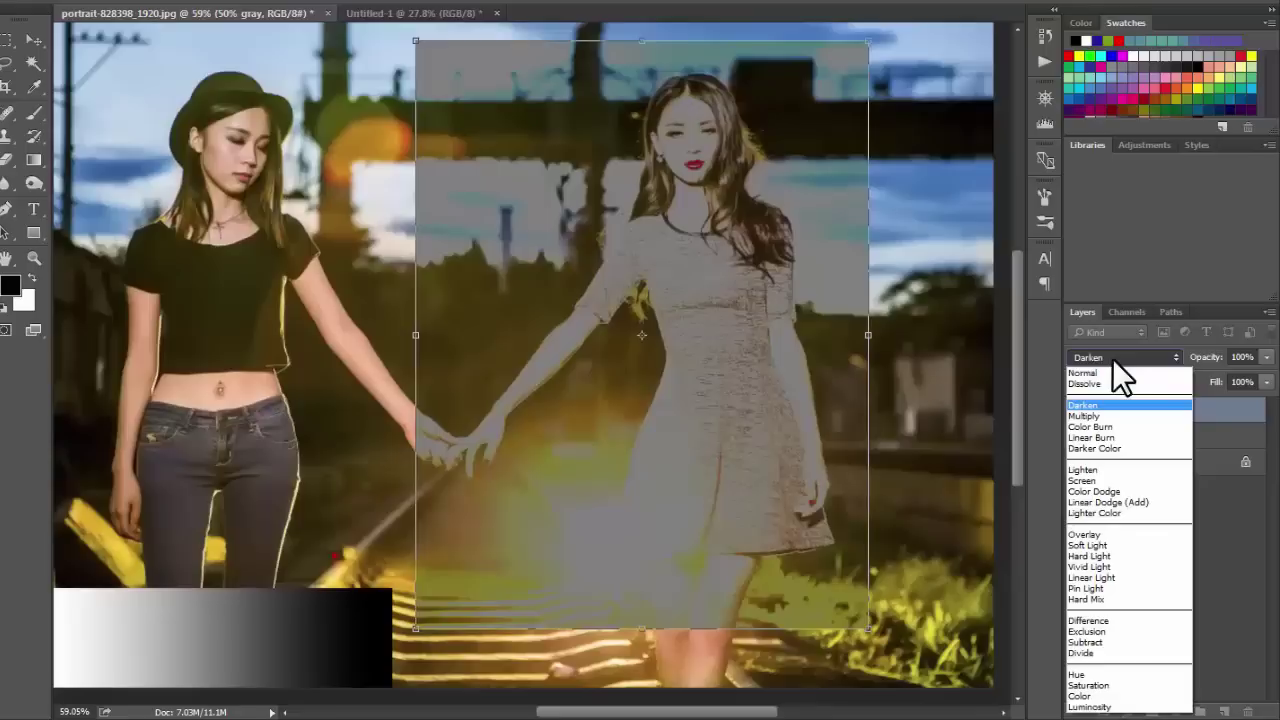
Step: Switch the gray layer to Screen, shift it, then try Lighten
left_click(1099, 480)
mouse_move(620, 351)
left_mouse_down()
mouse_move(666, 323)
mouse_move(674, 294)
left_mouse_up()
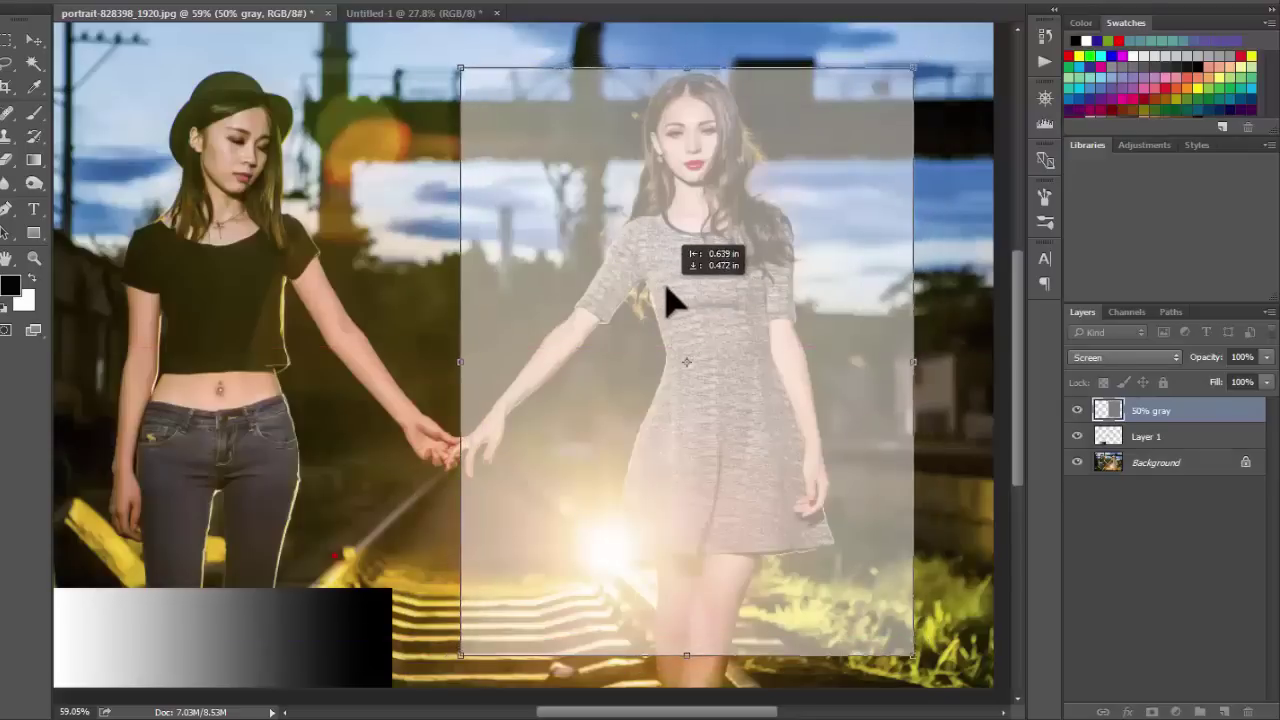
mouse_move(766, 277)
left_mouse_down()
mouse_move(708, 281)
mouse_move(712, 270)
left_mouse_up()
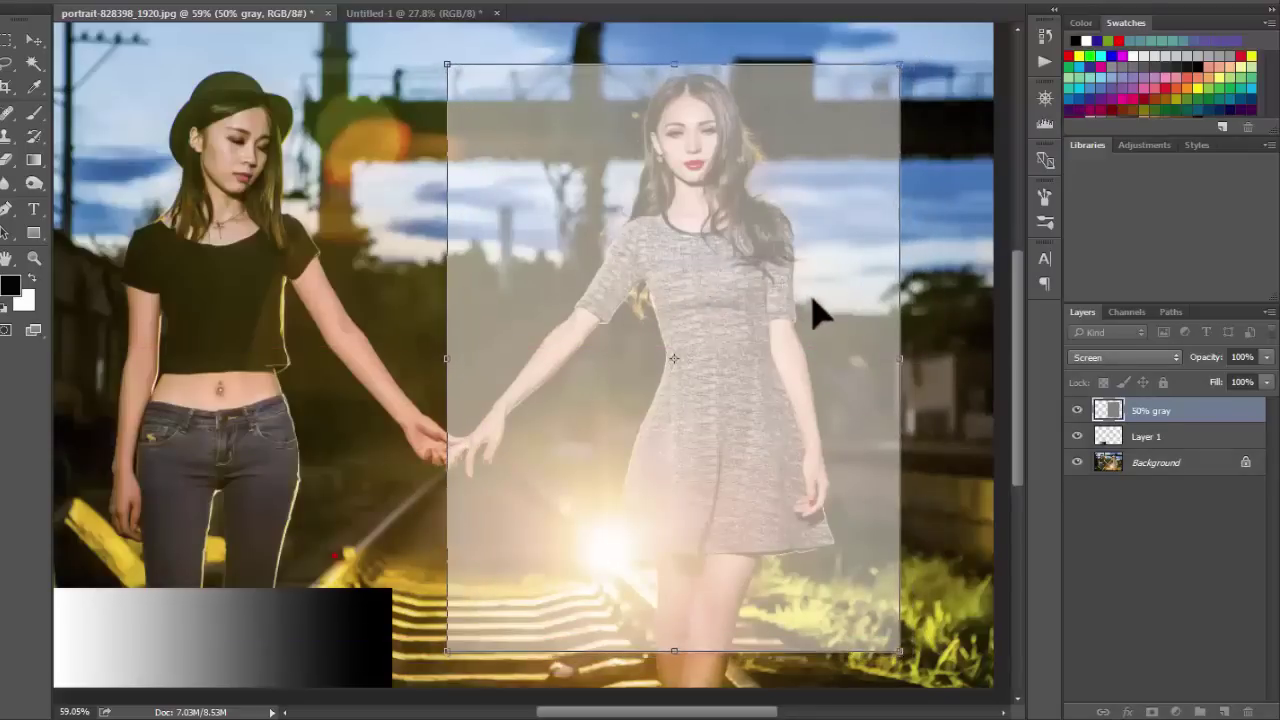
left_click(1110, 357)
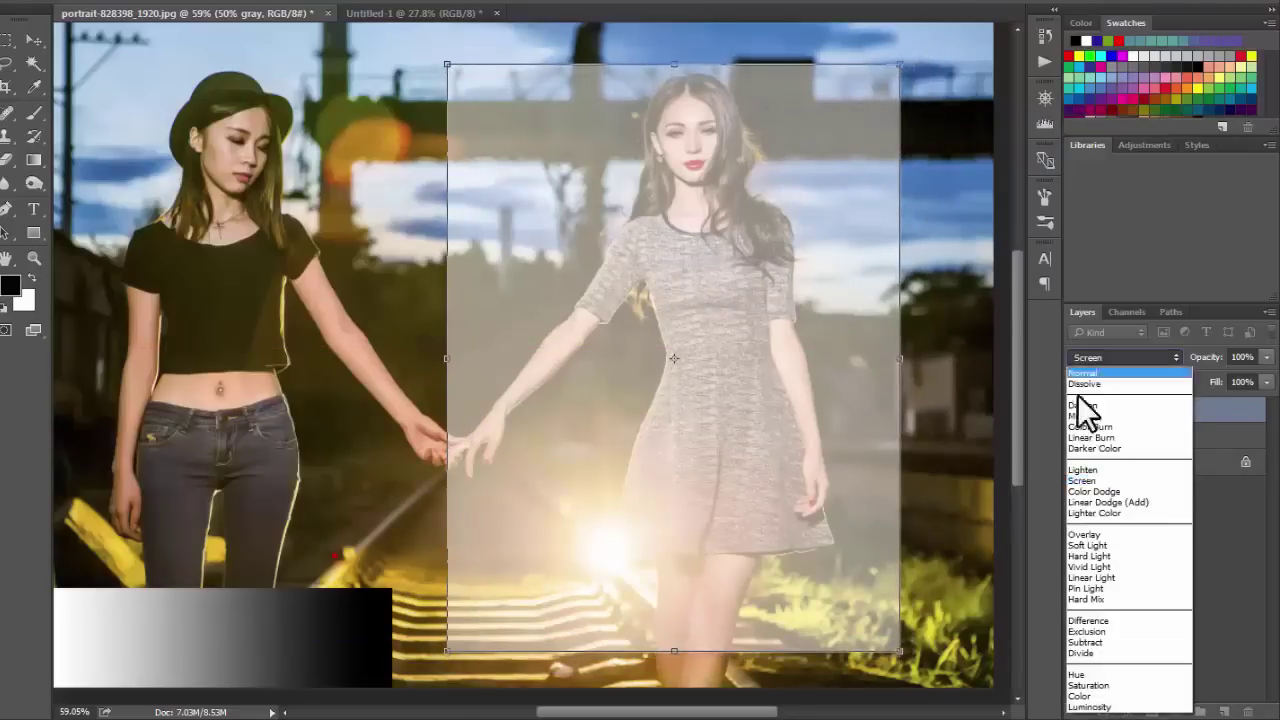
left_click(1081, 470)
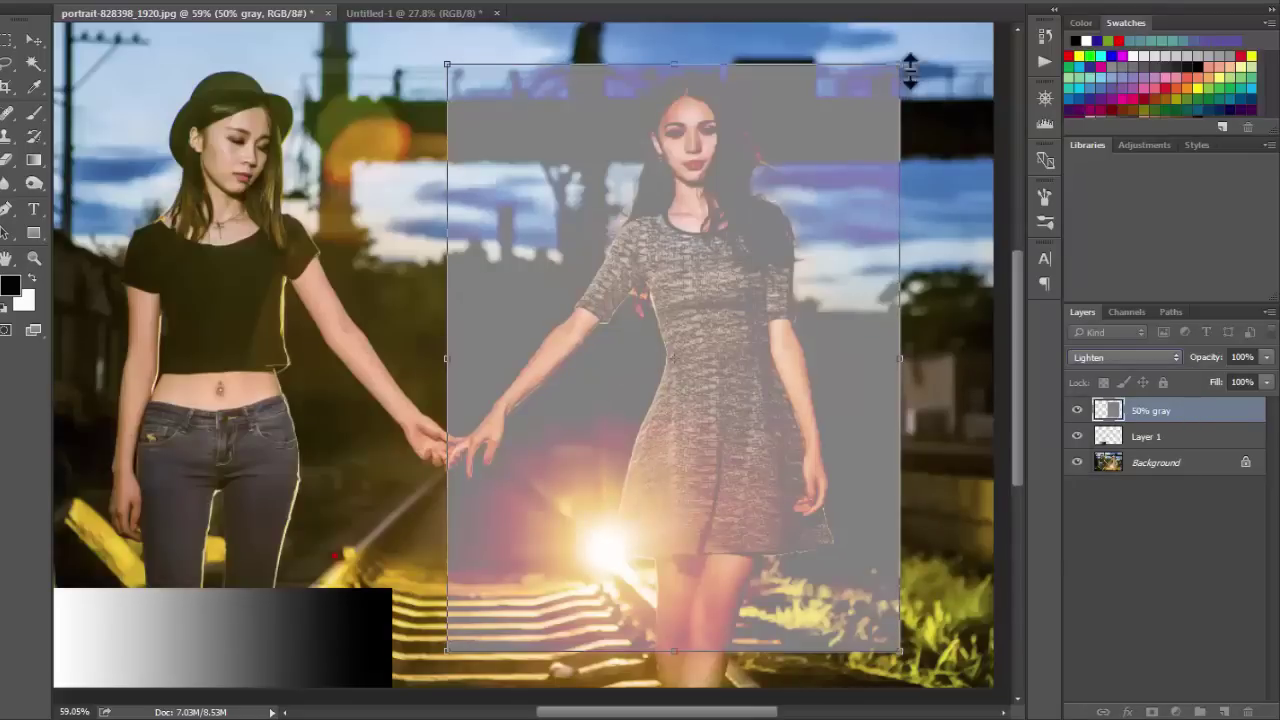
Step: Shrink the gray patch, set it back to Screen, and move it over the joined hands
left_click_drag(909, 70, 749, 337)
mouse_move(686, 409)
left_mouse_down()
mouse_move(590, 350)
mouse_move(280, 403)
left_mouse_up()
mouse_move(371, 423)
left_mouse_down()
mouse_move(503, 389)
mouse_move(313, 462)
mouse_move(283, 526)
left_mouse_up()
left_click_drag(403, 568, 430, 573)
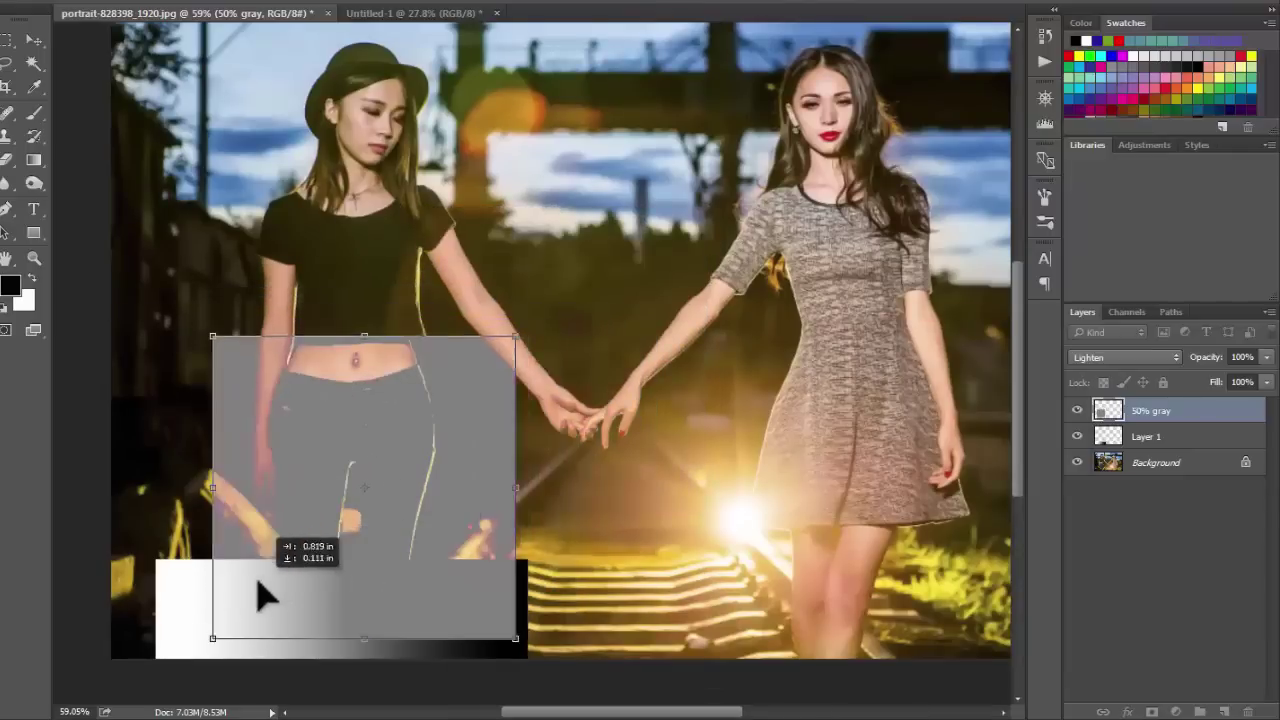
left_click(1092, 358)
left_click(1097, 481)
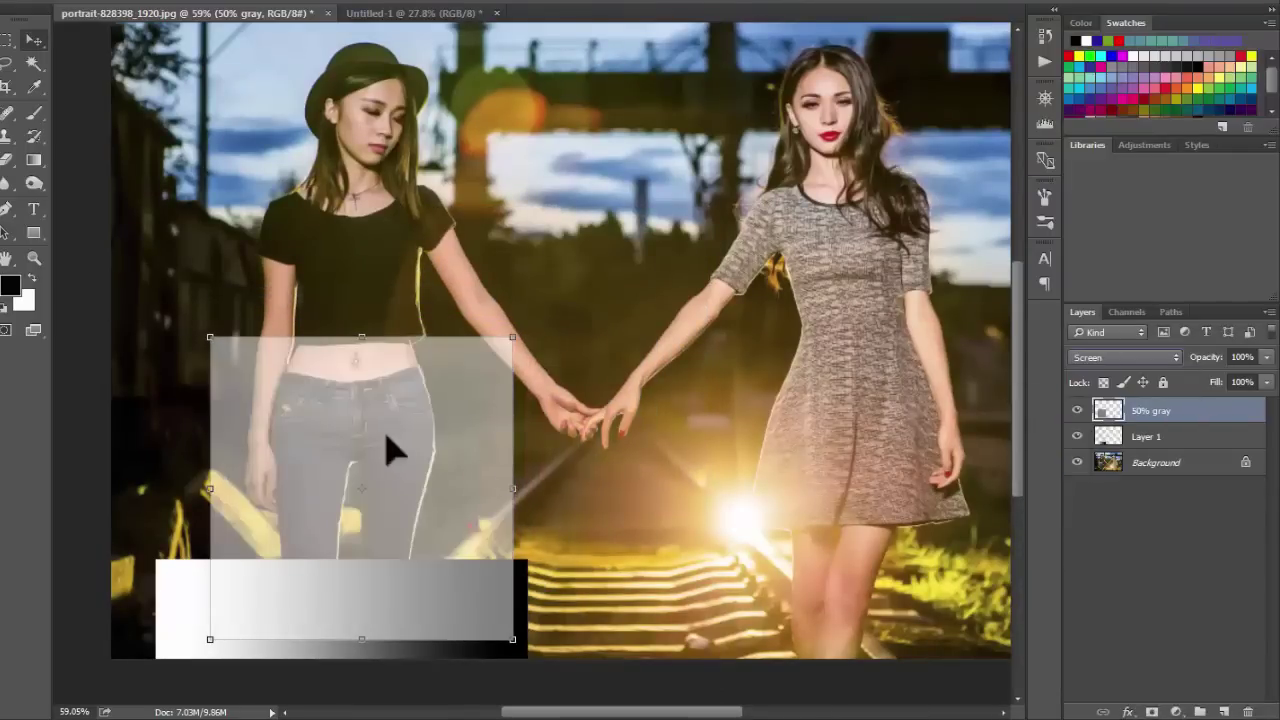
mouse_move(394, 448)
left_mouse_down()
mouse_move(304, 412)
mouse_move(300, 425)
left_mouse_up()
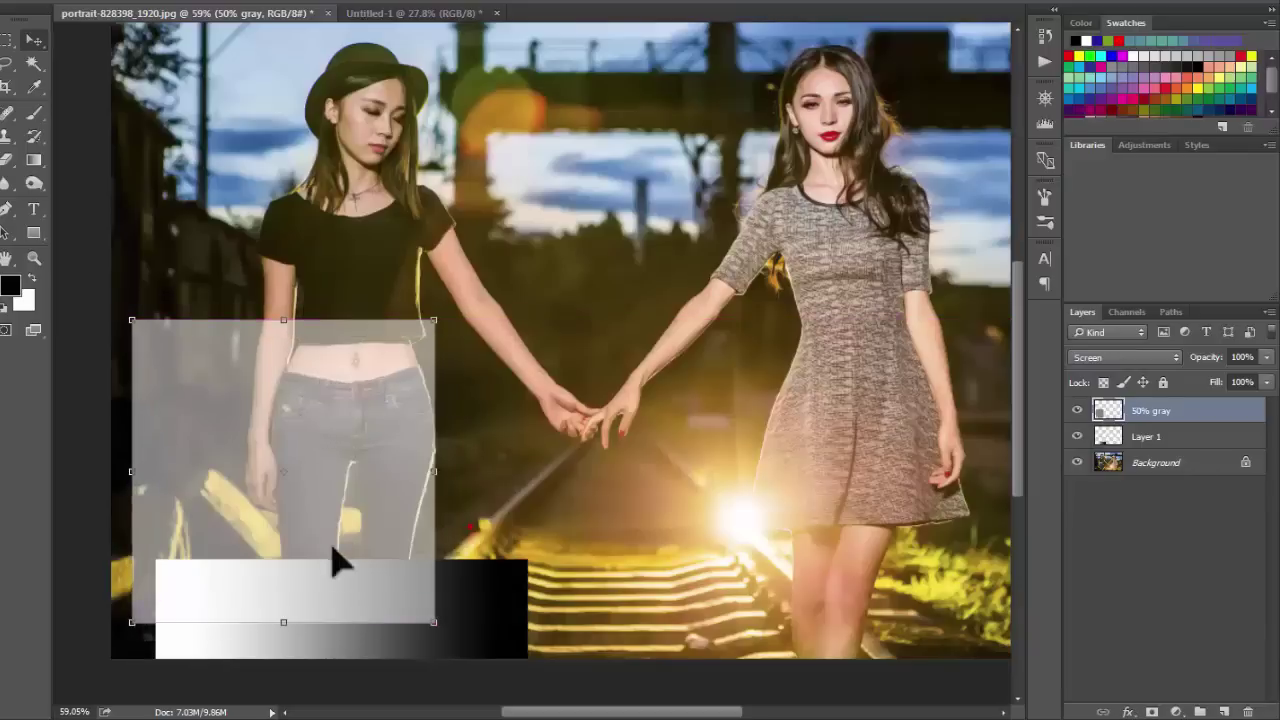
mouse_move(243, 491)
left_mouse_down()
mouse_move(336, 198)
mouse_move(724, 331)
mouse_move(700, 260)
mouse_move(603, 353)
left_mouse_up()
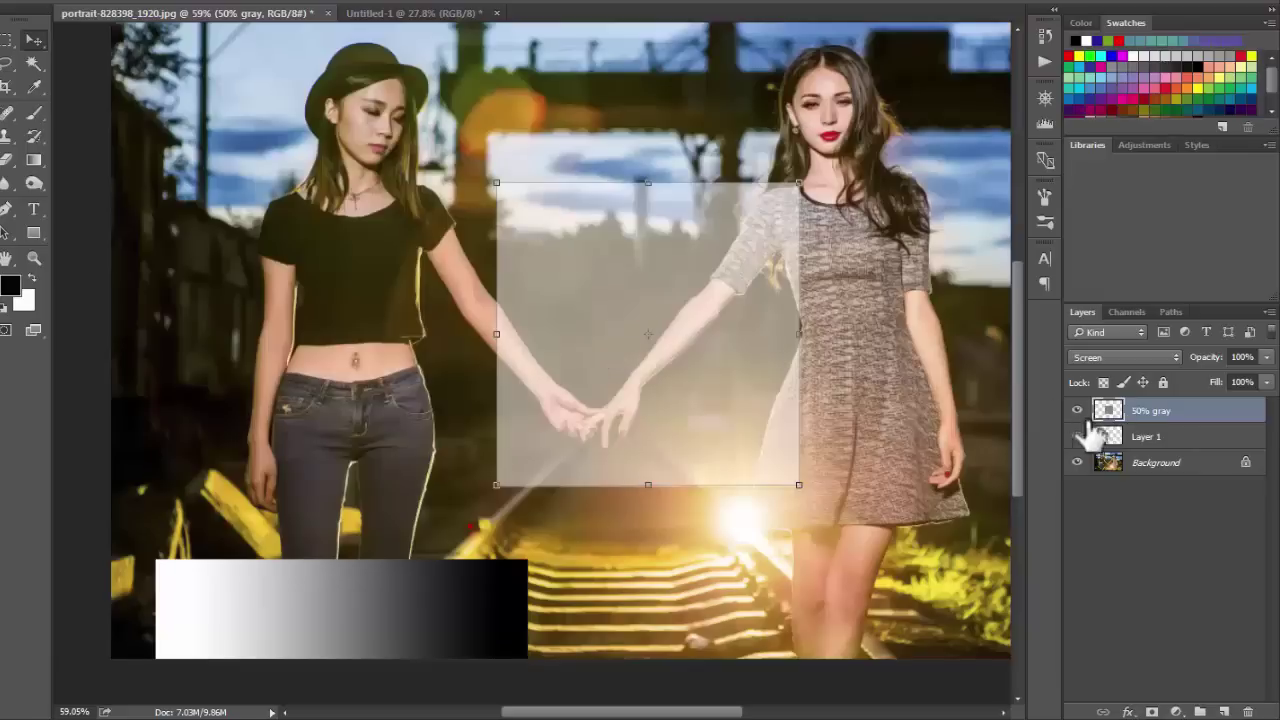
Step: Apply Color Dodge to the gray square and drag it across both women's dress and jeans
left_click(1117, 356)
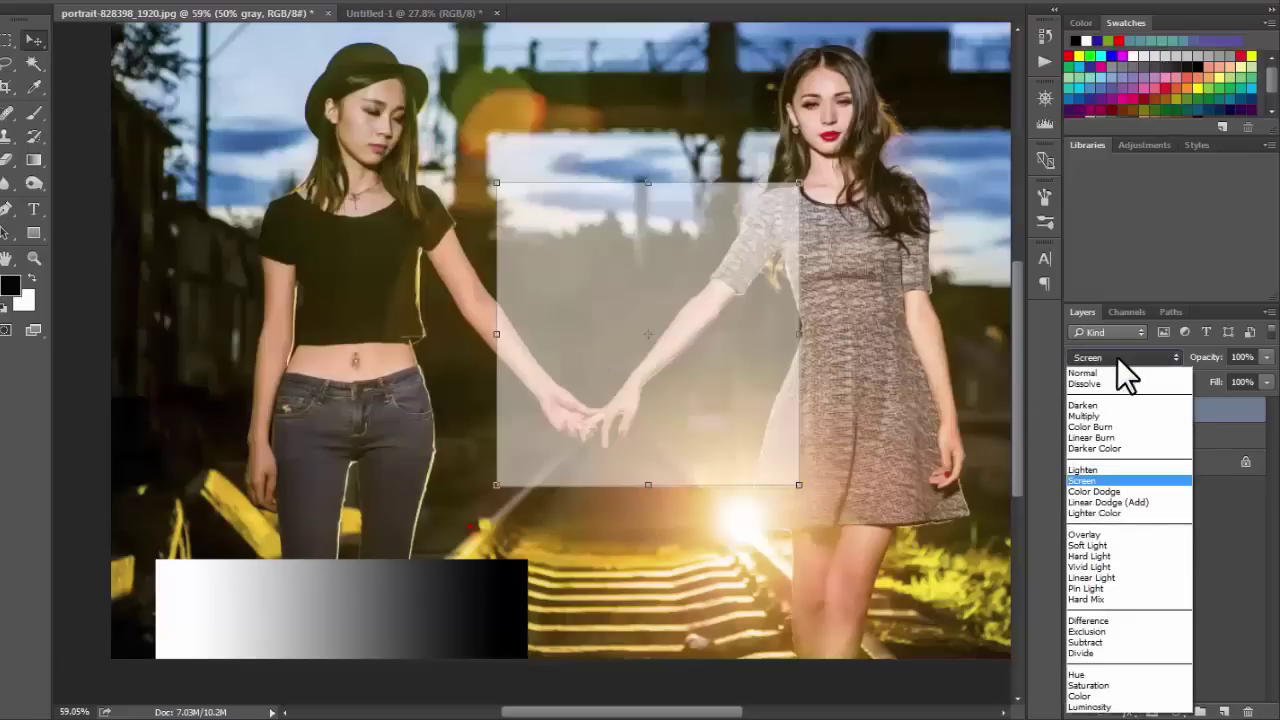
left_click(1101, 493)
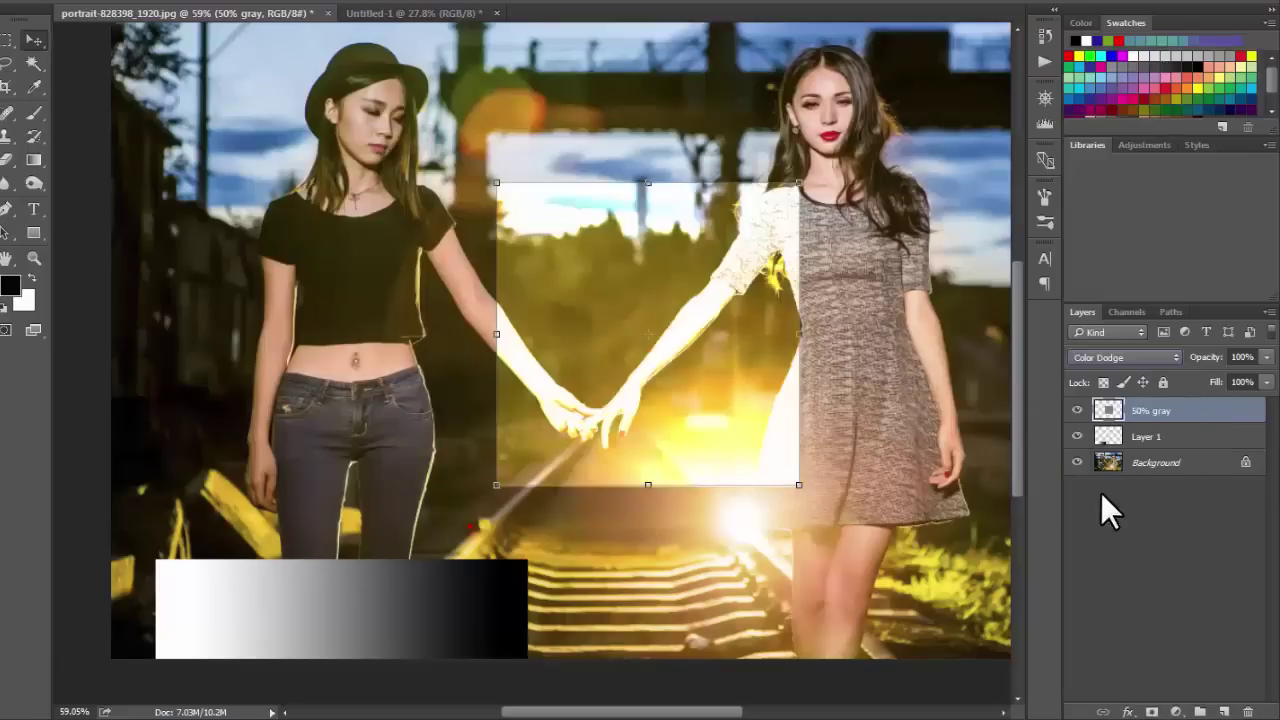
mouse_move(743, 329)
left_mouse_down()
mouse_move(770, 460)
mouse_move(674, 454)
mouse_move(678, 335)
mouse_move(752, 175)
left_mouse_up()
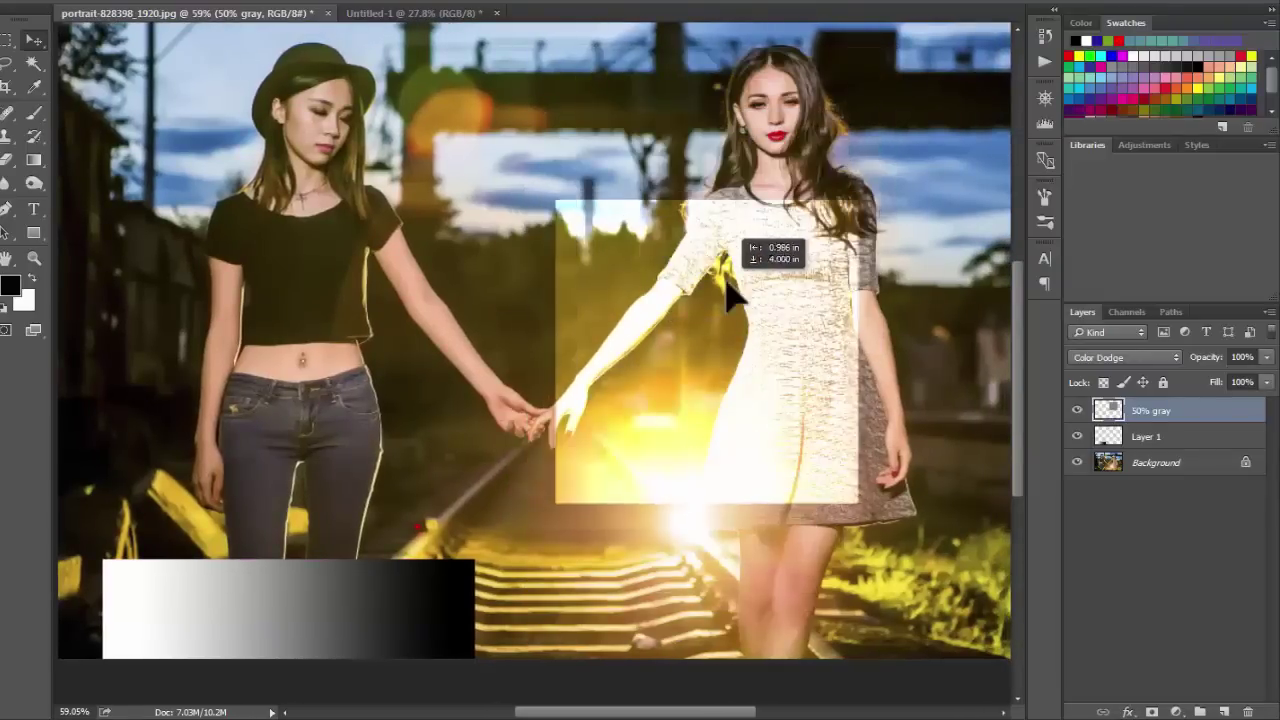
mouse_move(752, 175)
left_mouse_down()
mouse_move(705, 375)
mouse_move(897, 240)
mouse_move(851, 166)
left_mouse_up()
mouse_move(686, 514)
left_mouse_down()
mouse_move(190, 525)
mouse_move(243, 290)
mouse_move(229, 414)
mouse_move(272, 186)
mouse_move(145, 580)
left_mouse_up()
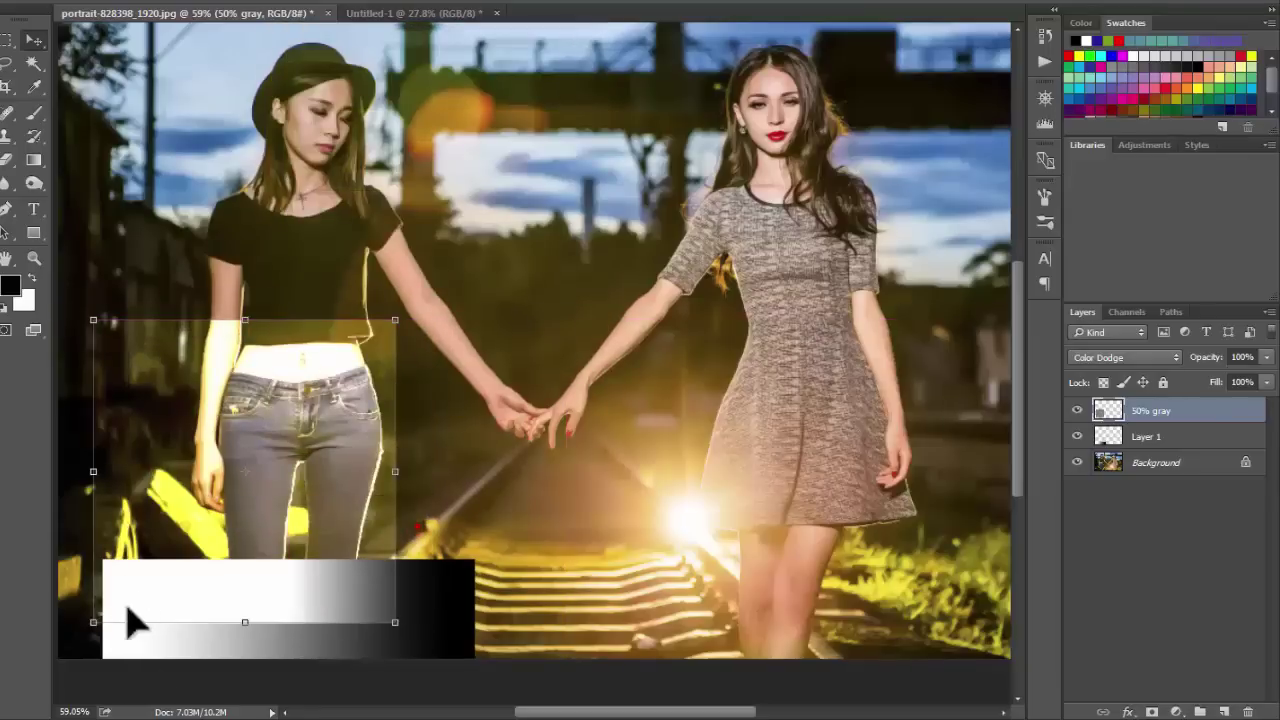
mouse_move(150, 508)
left_mouse_down()
mouse_move(163, 490)
mouse_move(365, 425)
mouse_move(478, 502)
left_mouse_up()
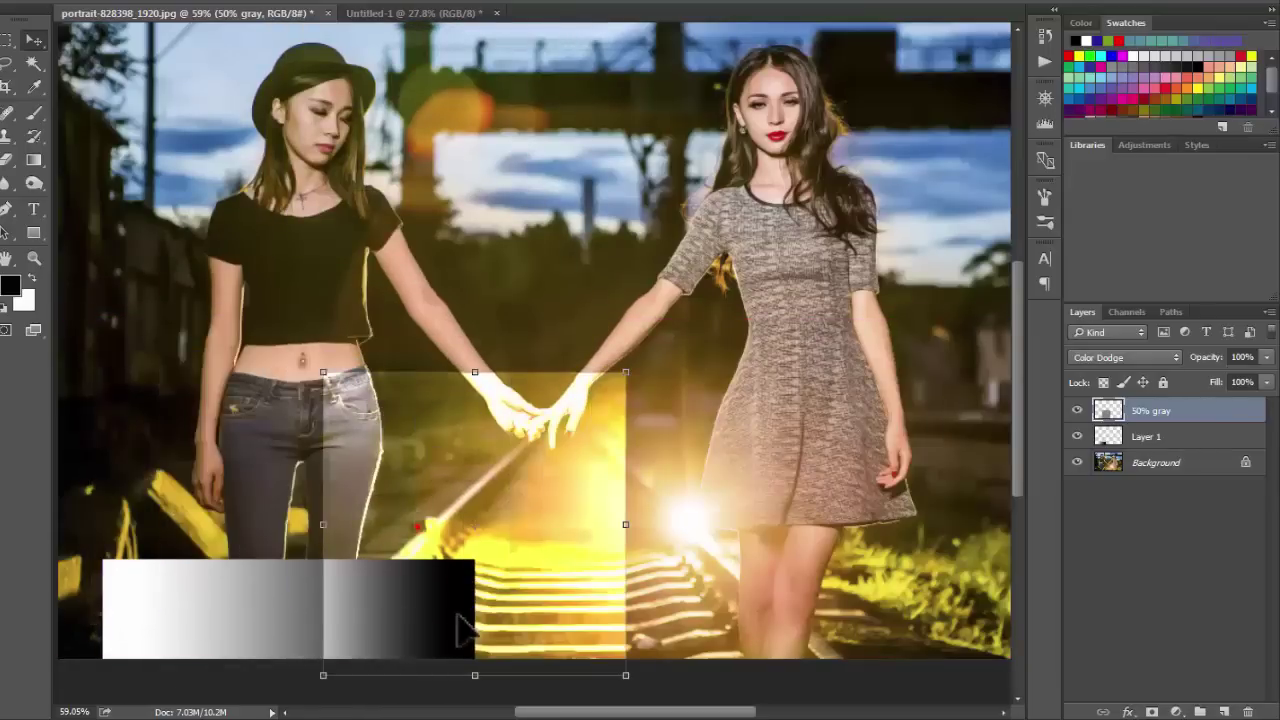
mouse_move(404, 604)
left_mouse_down()
mouse_move(648, 470)
mouse_move(629, 500)
left_mouse_up()
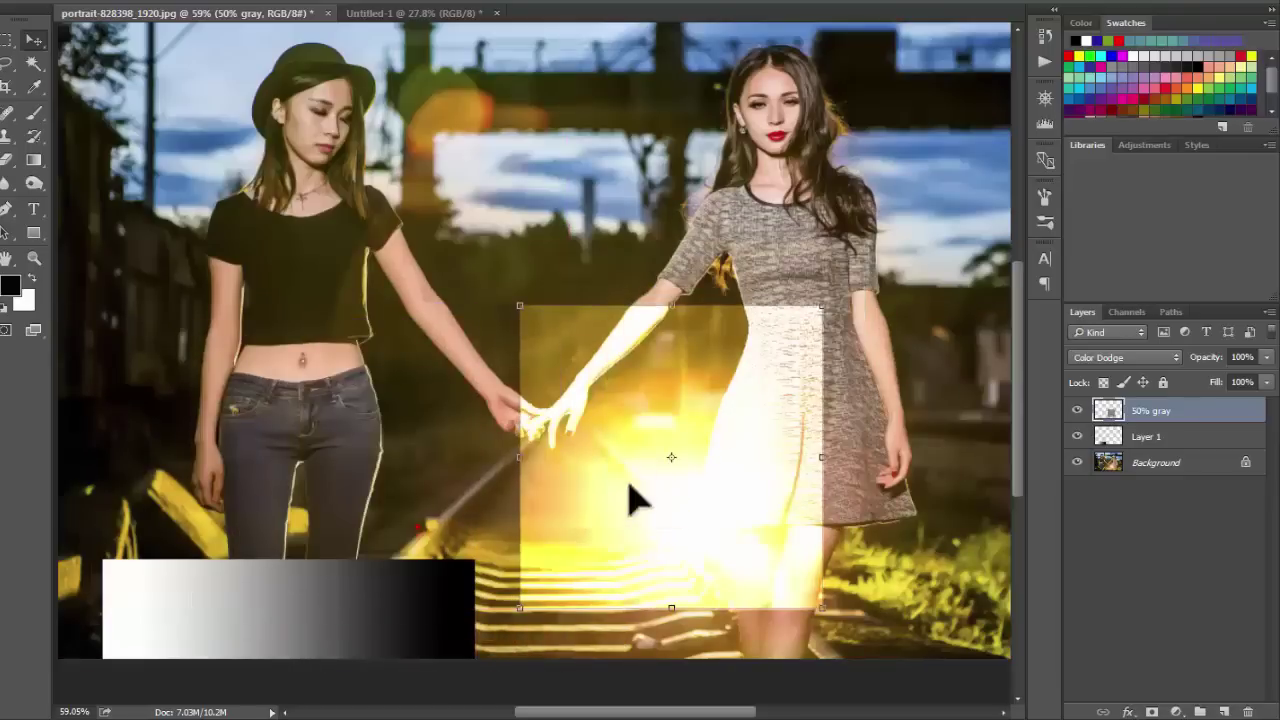
mouse_move(709, 471)
left_mouse_down()
mouse_move(551, 320)
mouse_move(352, 220)
mouse_move(610, 352)
left_mouse_up()
Step: Pick the Burn tool from the toning tools, then reopen the layer blend mode list
left_click(1140, 358)
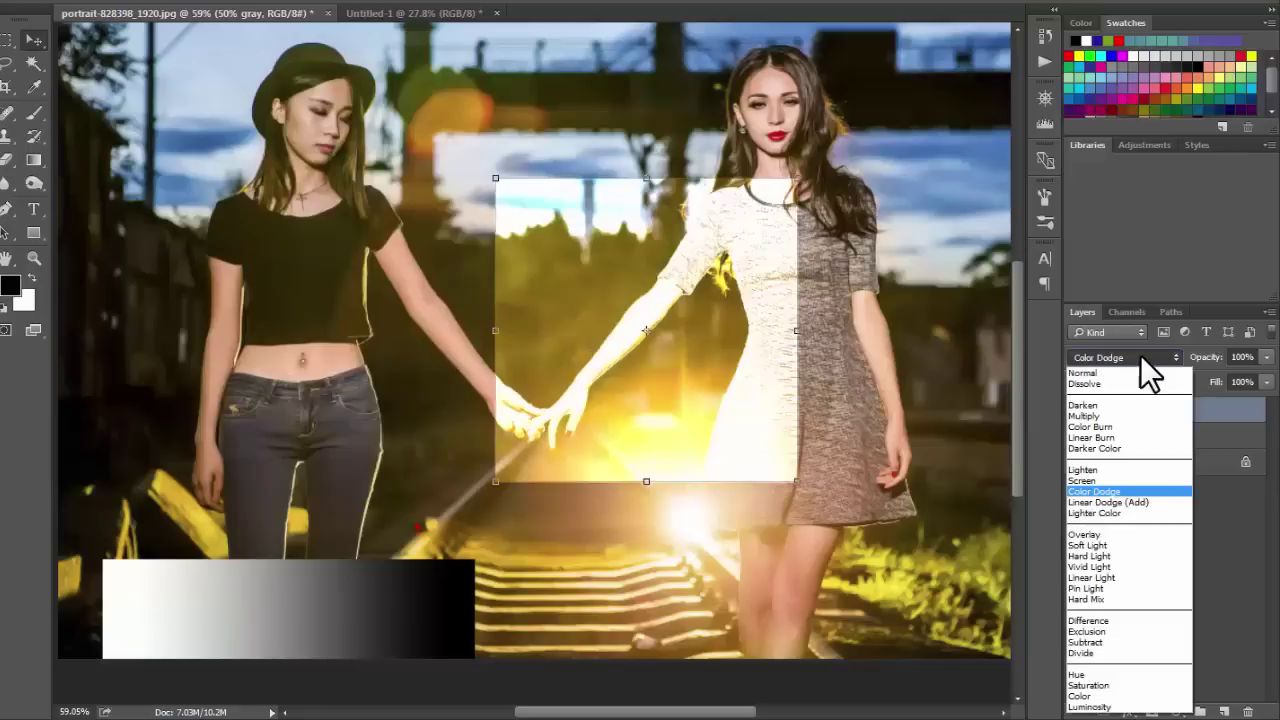
left_click(30, 192)
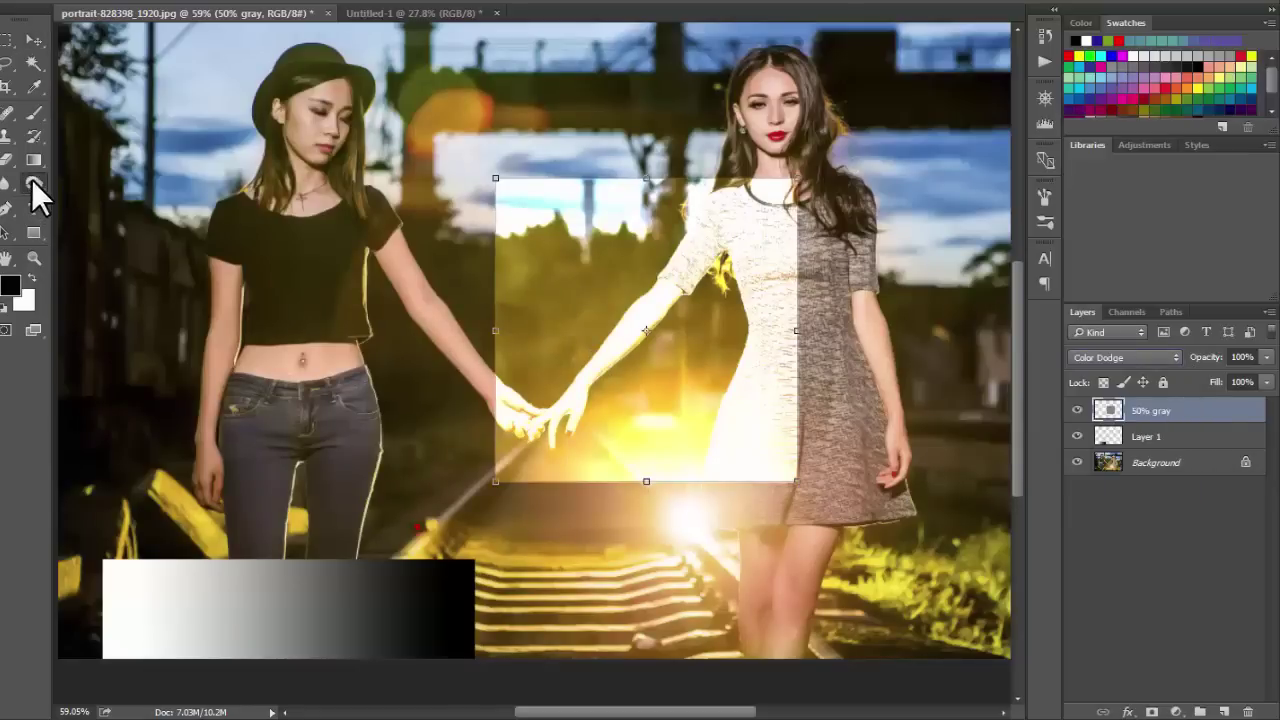
right_click(31, 189)
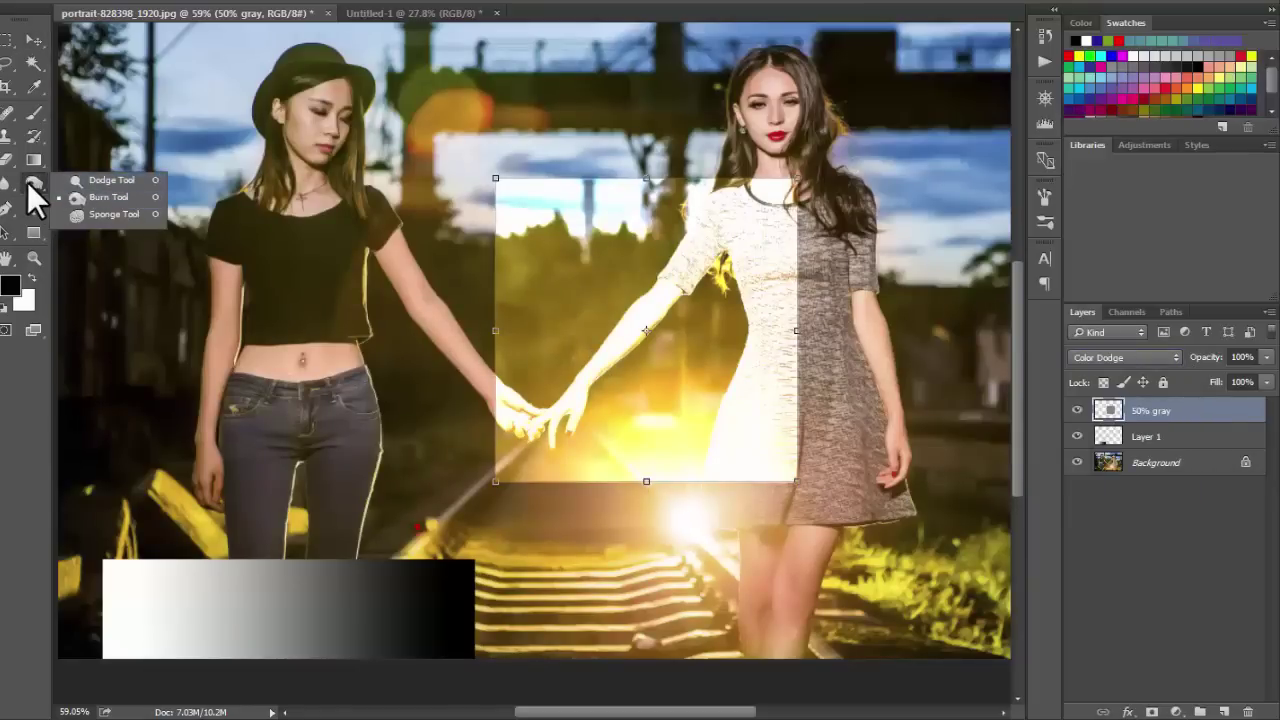
left_click(33, 183)
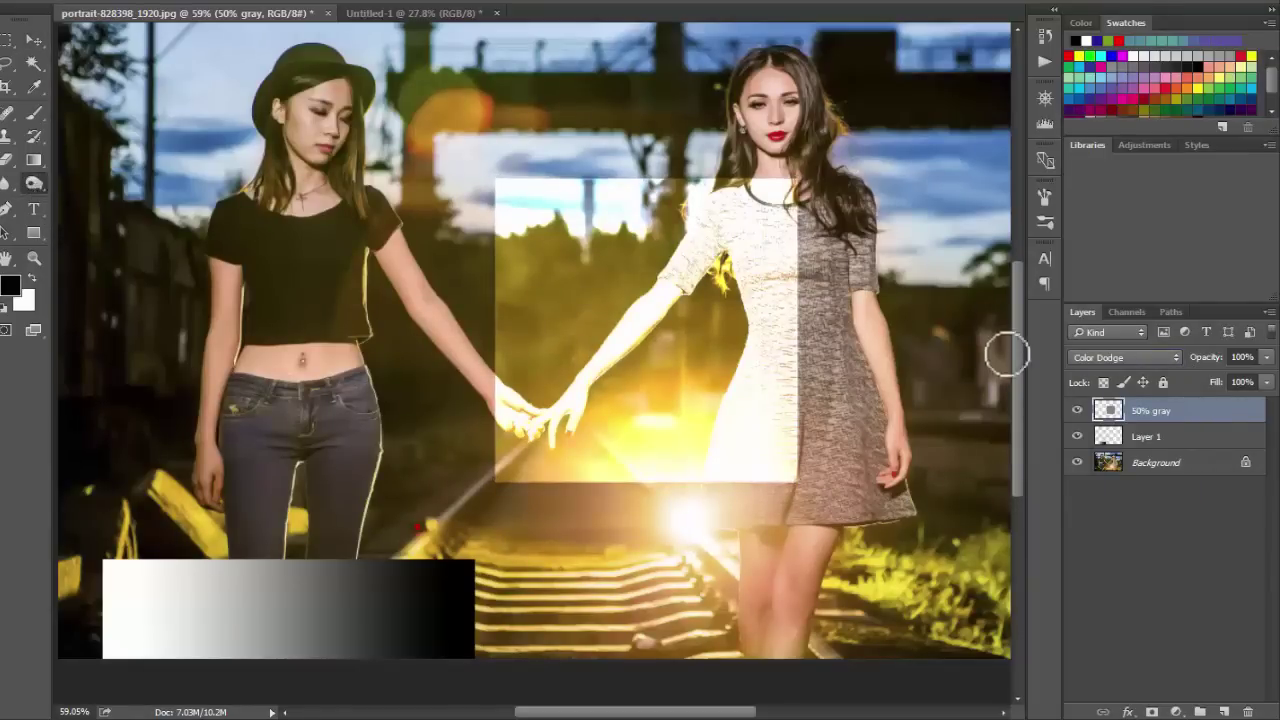
left_click(1119, 356)
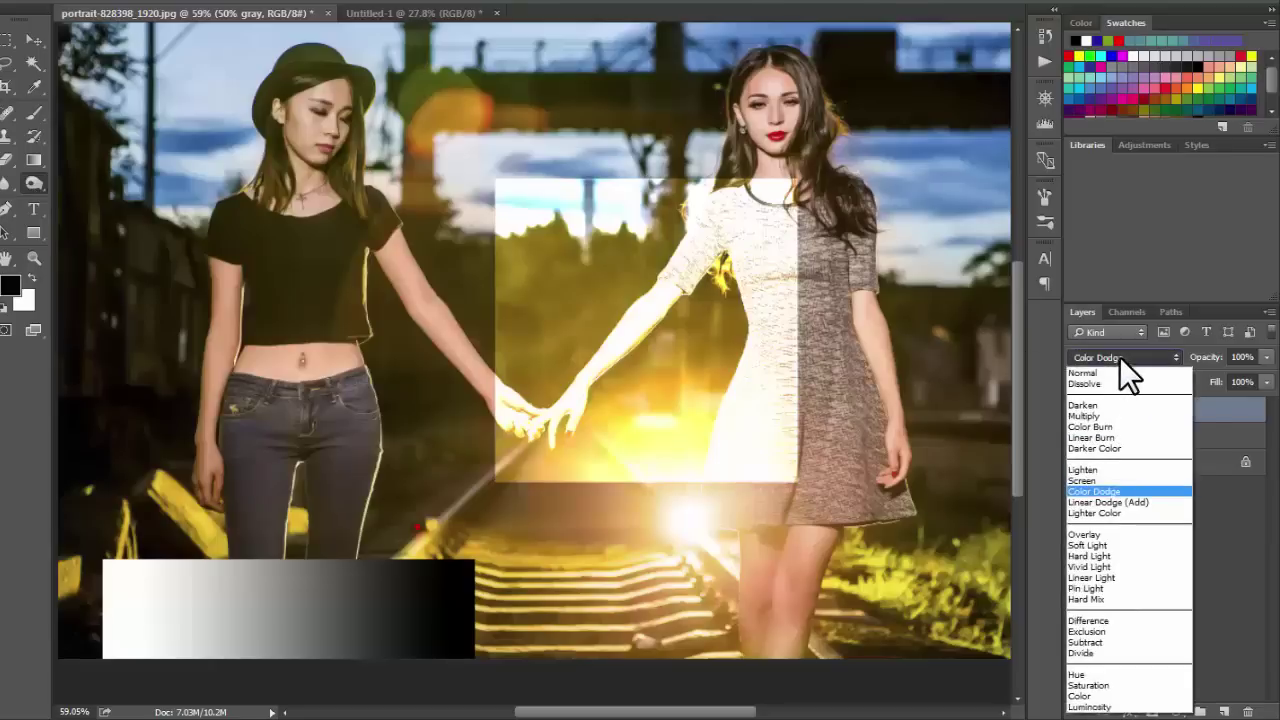
left_click(1119, 356)
left_click(1119, 356)
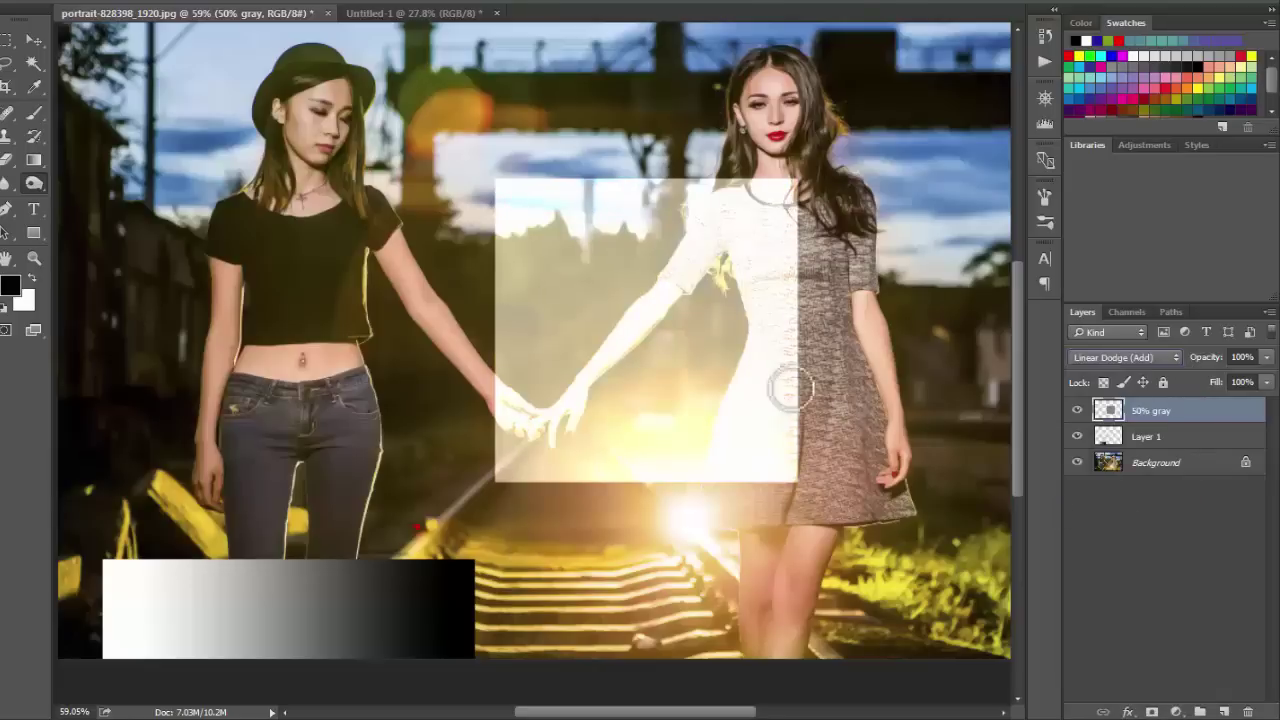
Step: Try Lighter Color, then set Lighten and shift the gray square down-right over the dress
left_click(33, 40)
mouse_move(790, 384)
left_mouse_down()
mouse_move(720, 440)
mouse_move(629, 363)
mouse_move(246, 457)
mouse_move(391, 477)
mouse_move(400, 315)
mouse_move(565, 153)
left_mouse_up()
left_click(1126, 357)
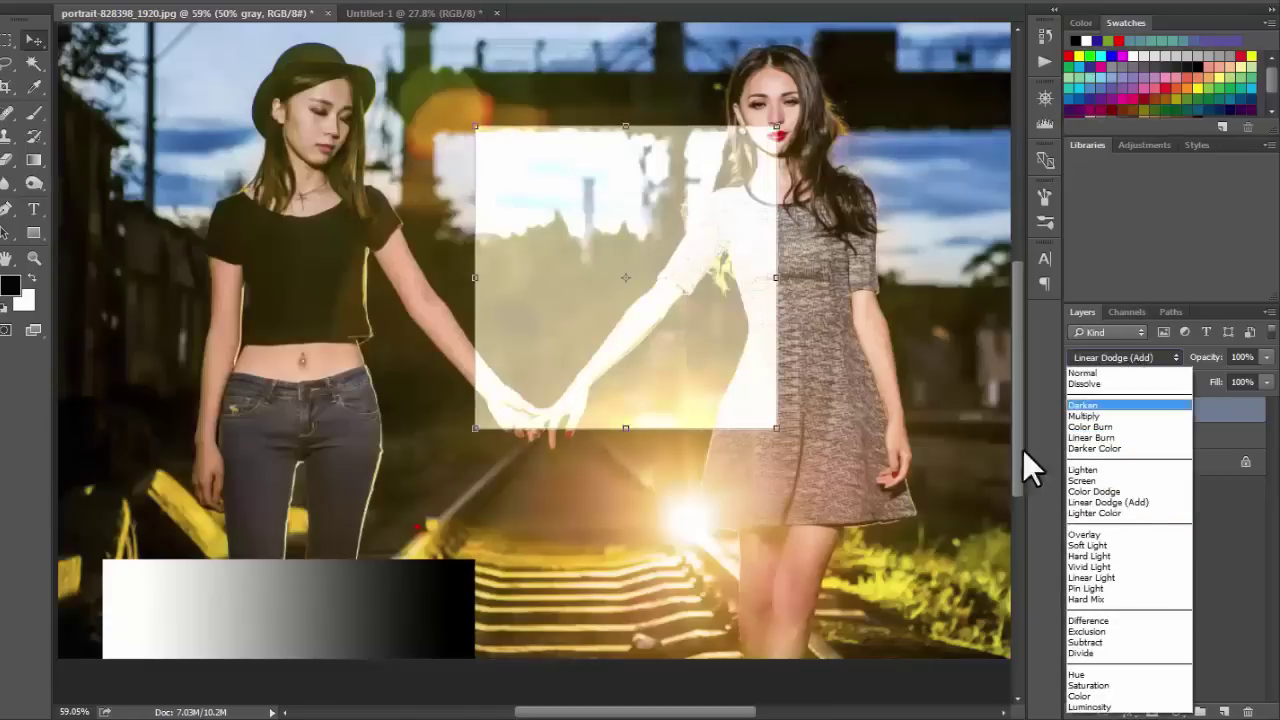
left_click(1095, 512)
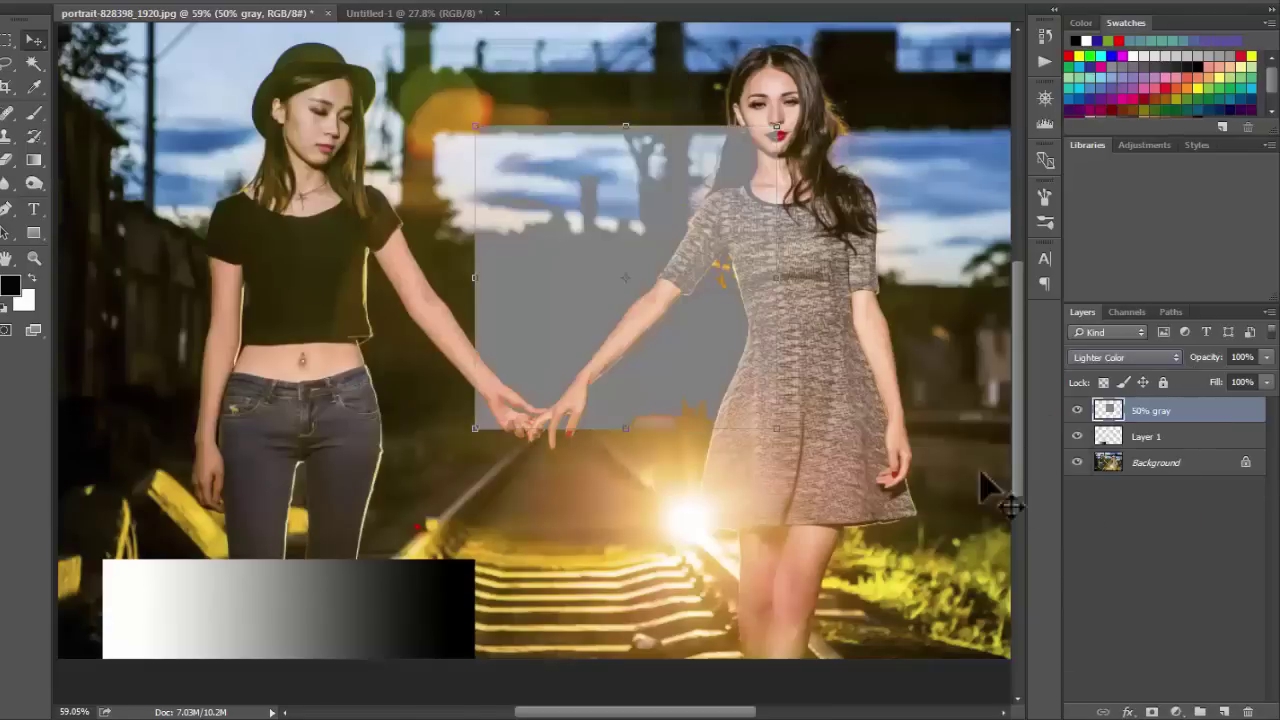
left_click_drag(593, 252, 593, 313)
left_click(1106, 356)
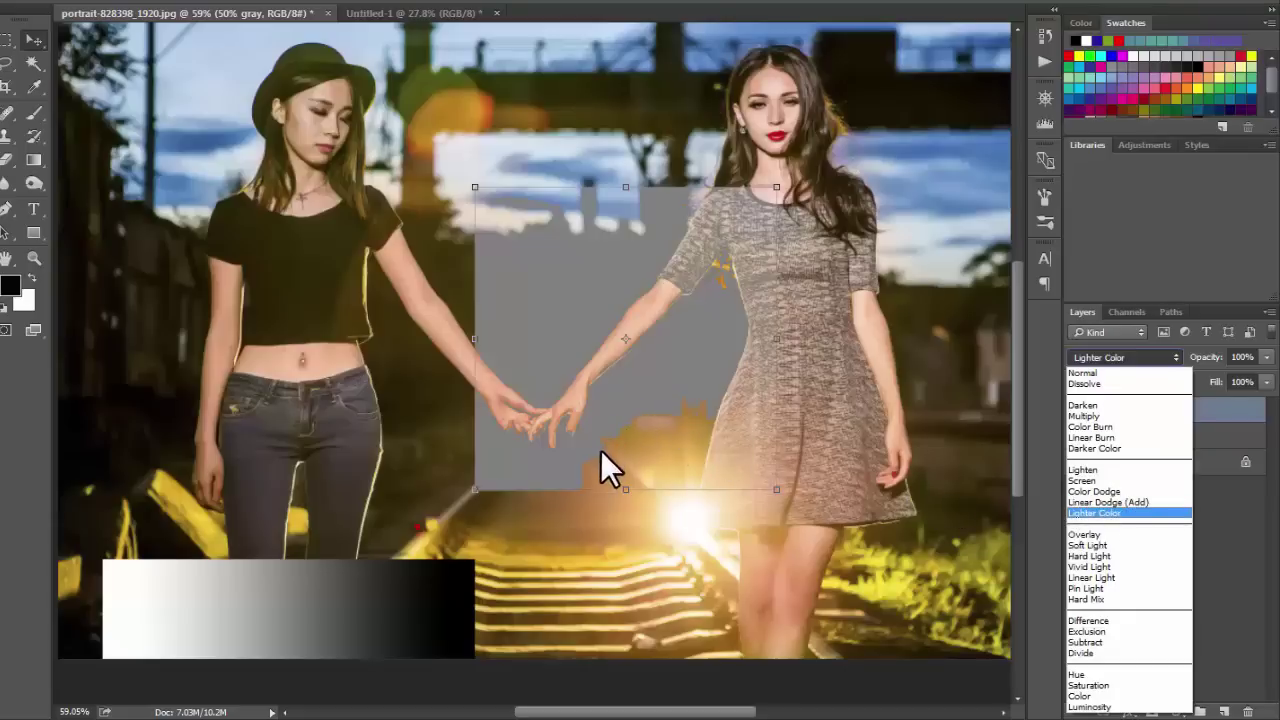
left_click(1085, 469)
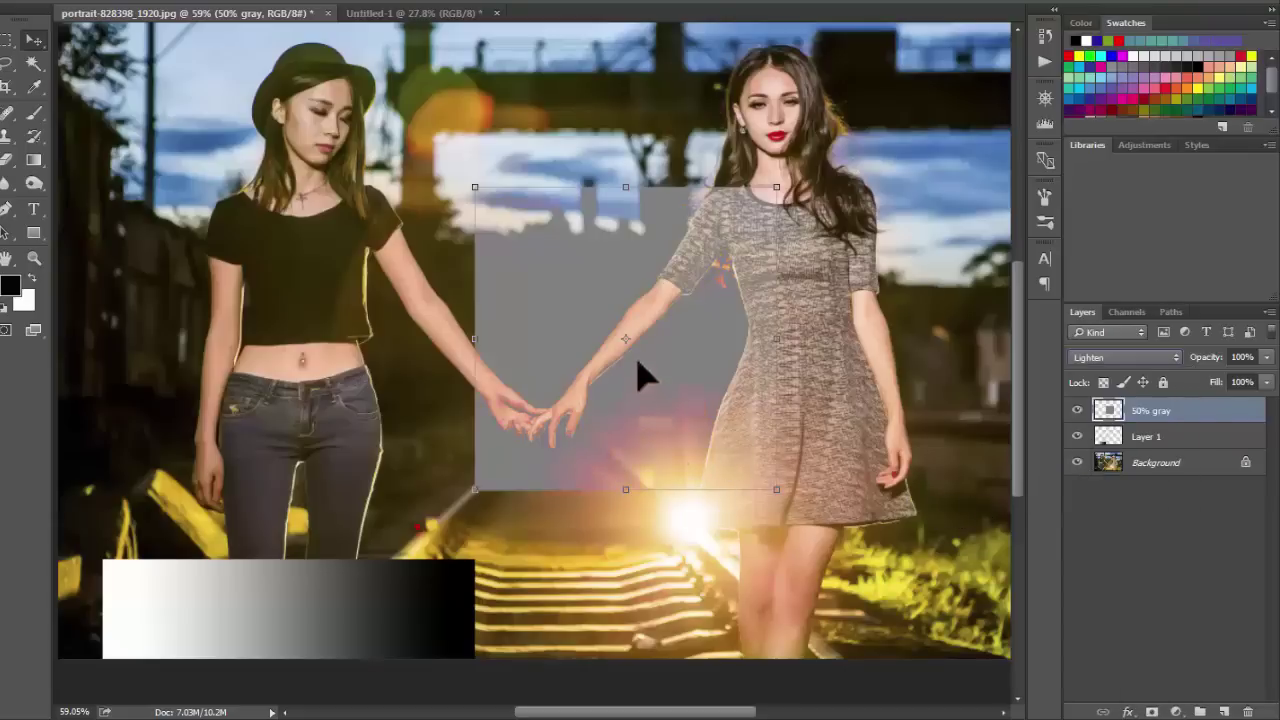
mouse_move(712, 340)
left_mouse_down()
mouse_move(750, 408)
mouse_move(770, 399)
left_mouse_up()
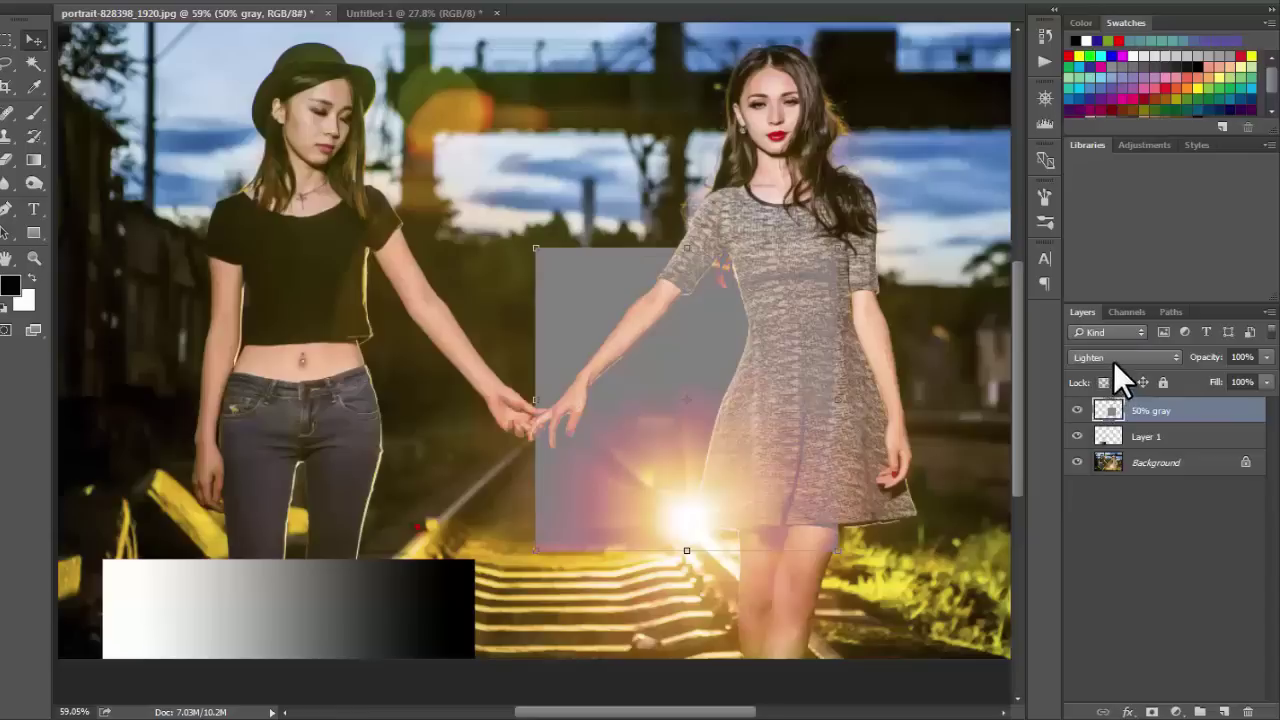
left_click(1113, 361)
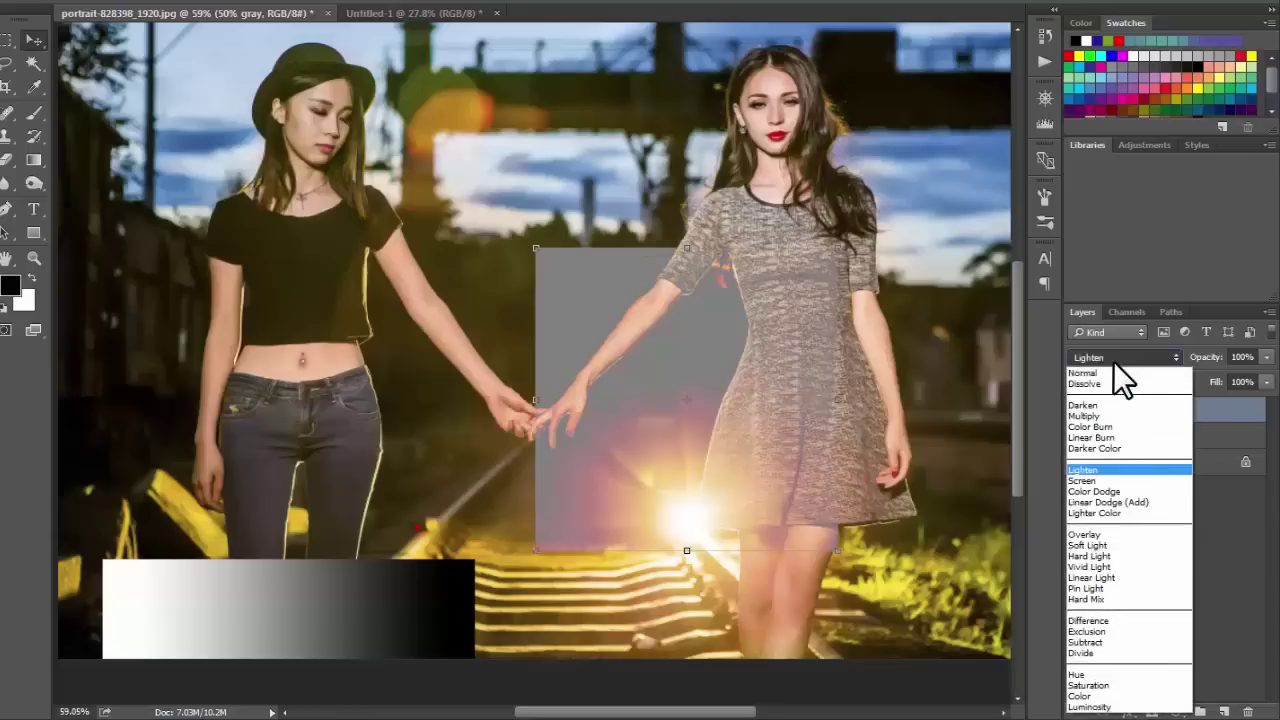
Step: Try Soft Light, then settle on Overlay for the 50% gray square
left_click(1101, 546)
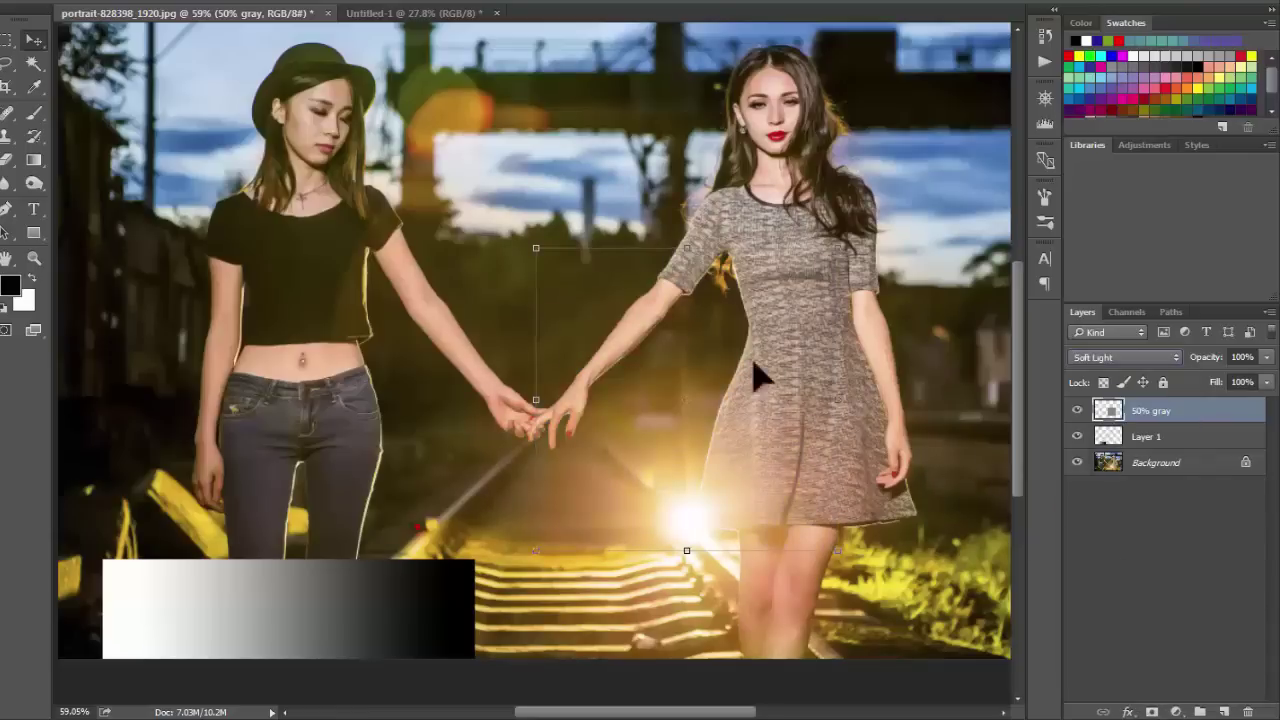
left_click(1111, 359)
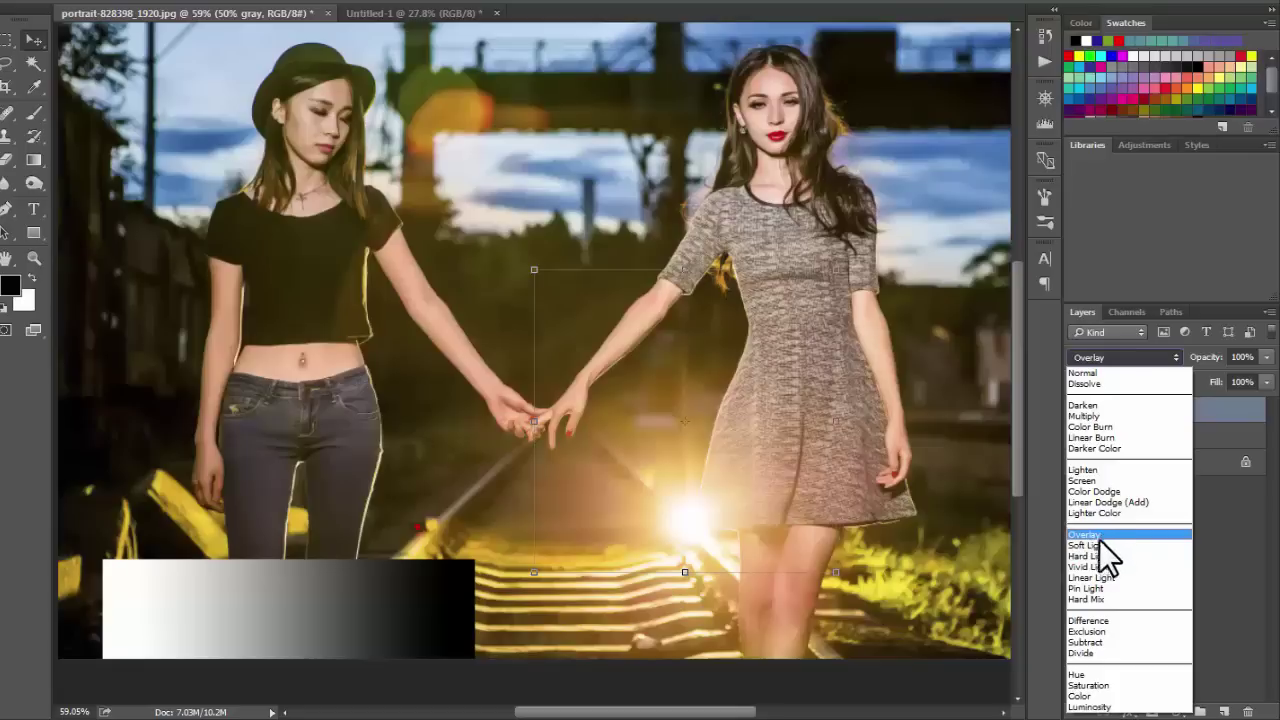
left_click(750, 354)
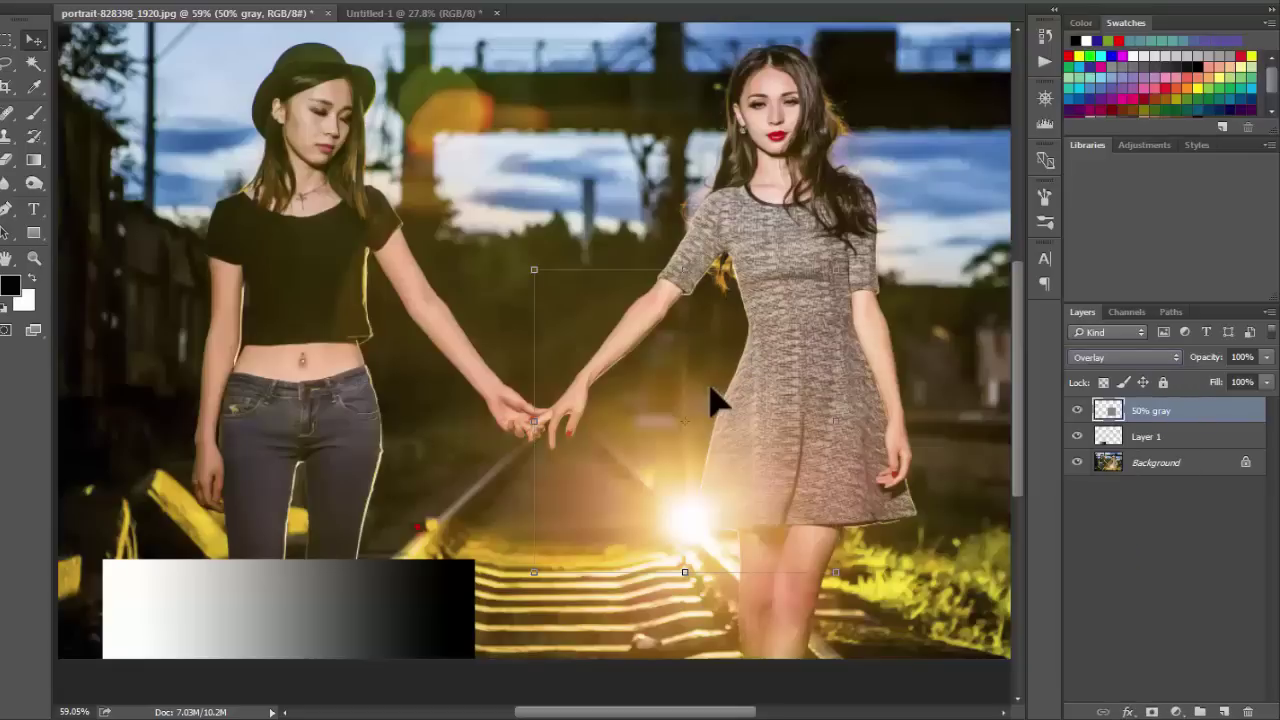
Step: Bring up Levels for the gray layer after briefly opening and dismissing Curves
key("ctrl+m")
left_click(884, 141)
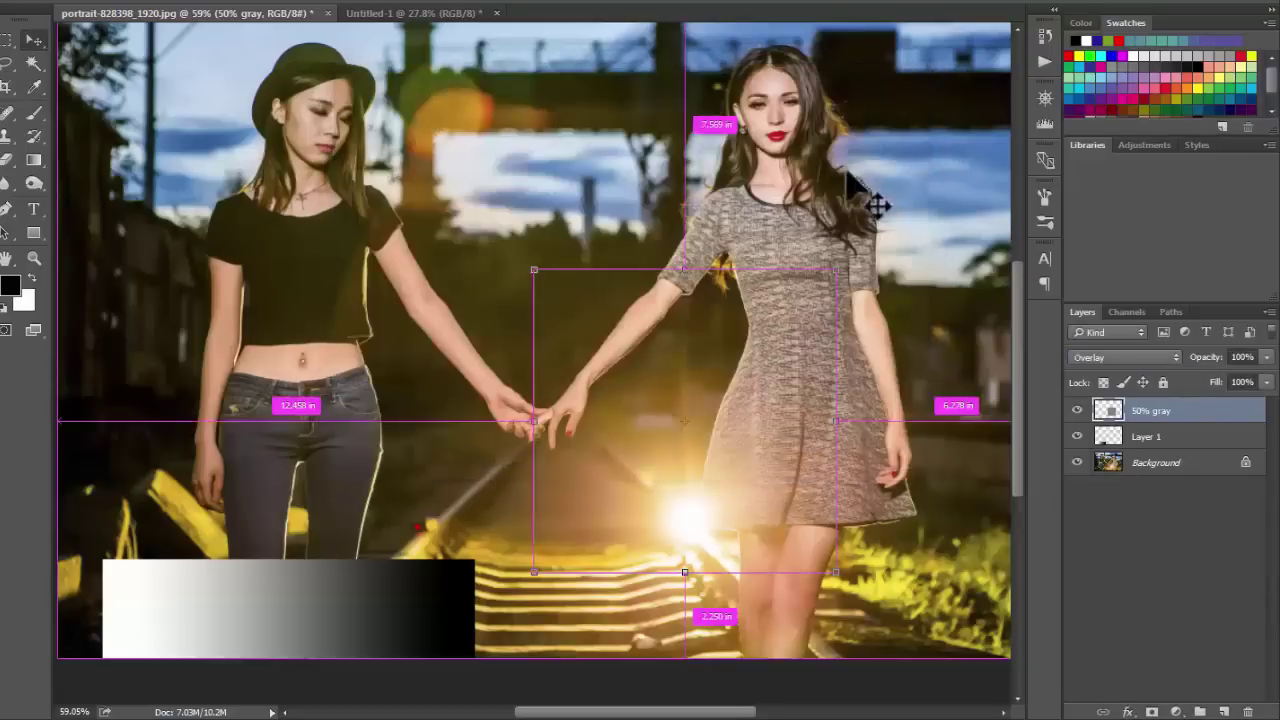
key("ctrl+l")
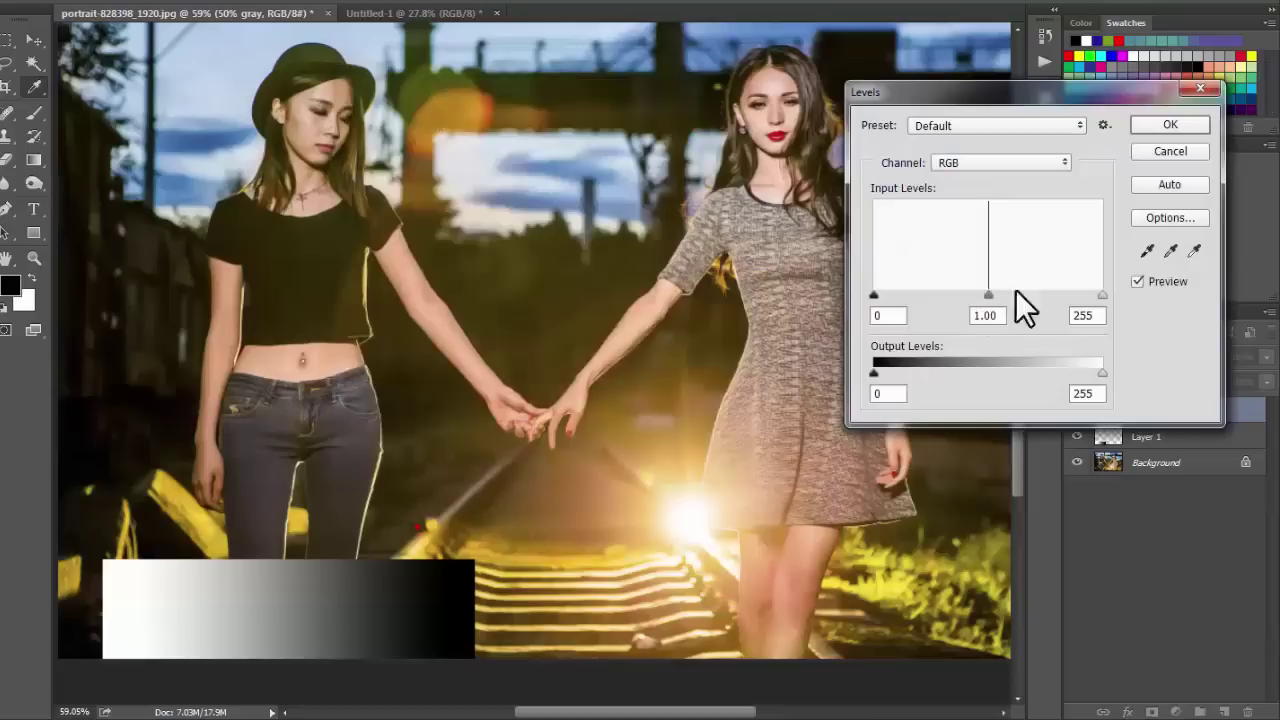
Step: Lower the Levels output white to about 200 on the gray layer and apply it
mouse_move(1104, 372)
left_mouse_down()
mouse_move(1003, 367)
mouse_move(1099, 361)
left_mouse_up()
mouse_move(872, 372)
left_mouse_down()
mouse_move(940, 375)
mouse_move(873, 376)
left_mouse_up()
left_click_drag(1100, 372, 1063, 372)
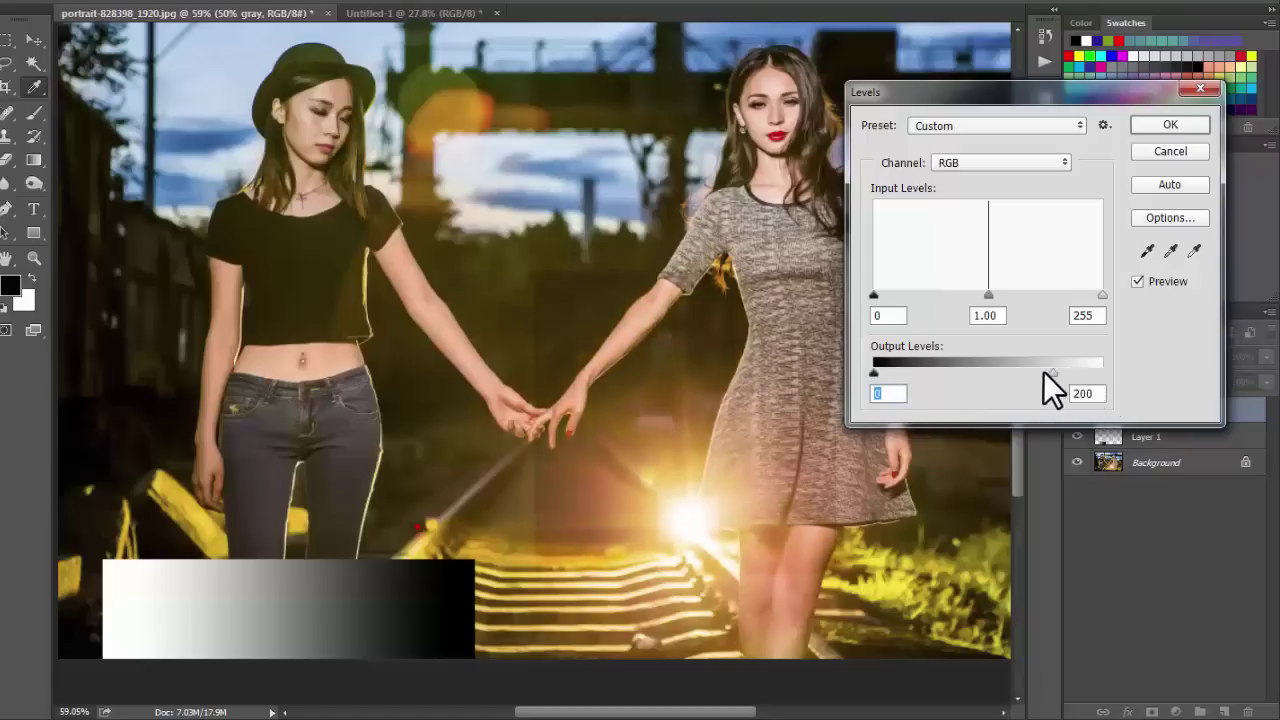
key("Return")
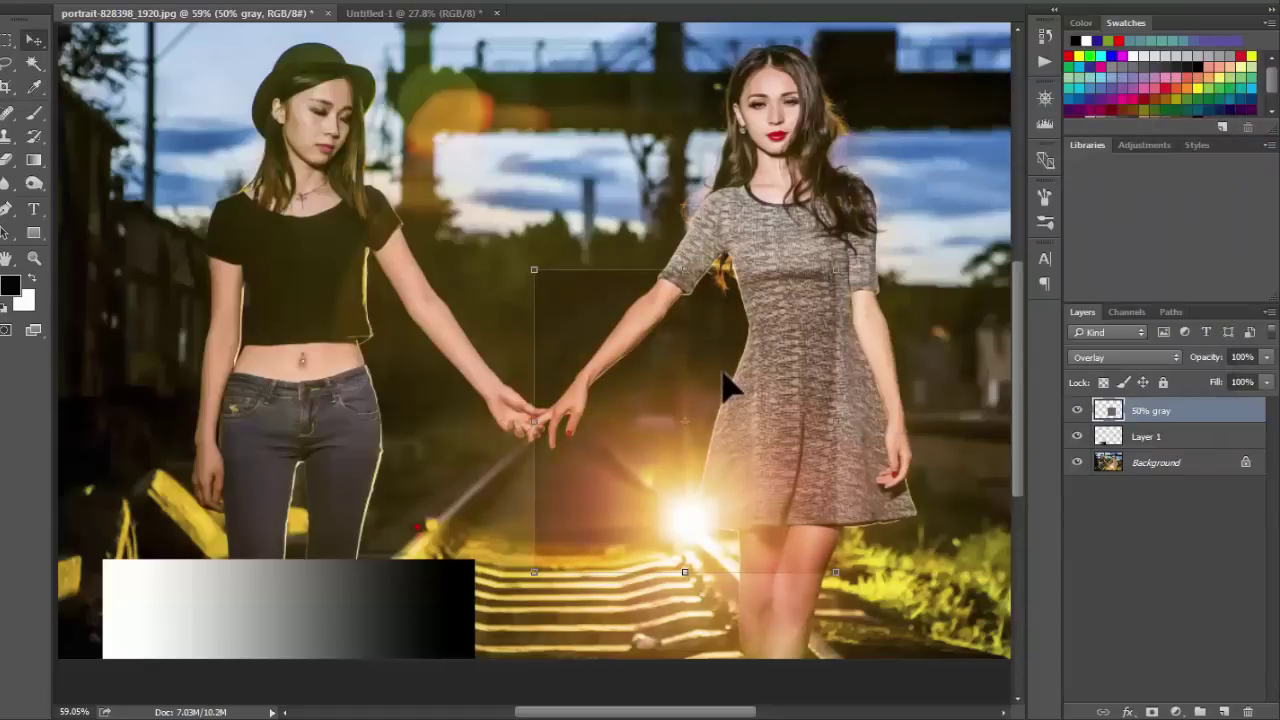
Step: Nudge the gray square and blend it in Hard Light
left_click_drag(688, 386, 699, 390)
left_click(1138, 356)
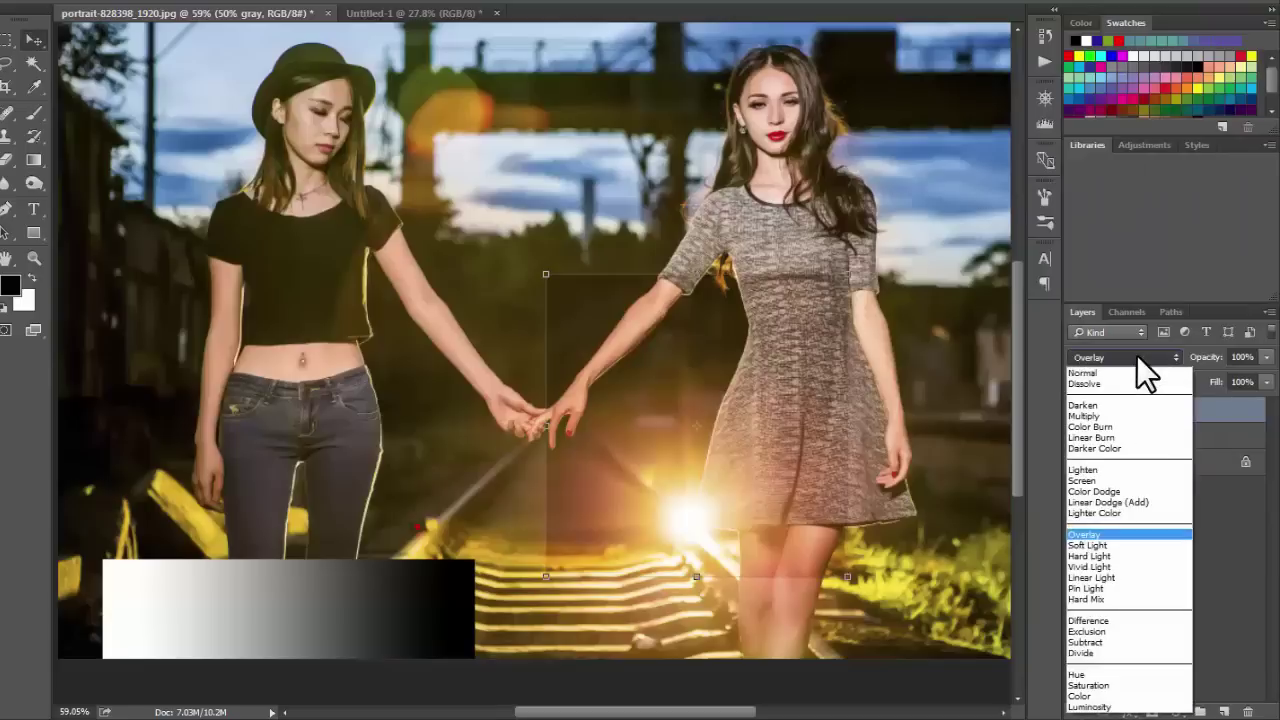
left_click(1090, 556)
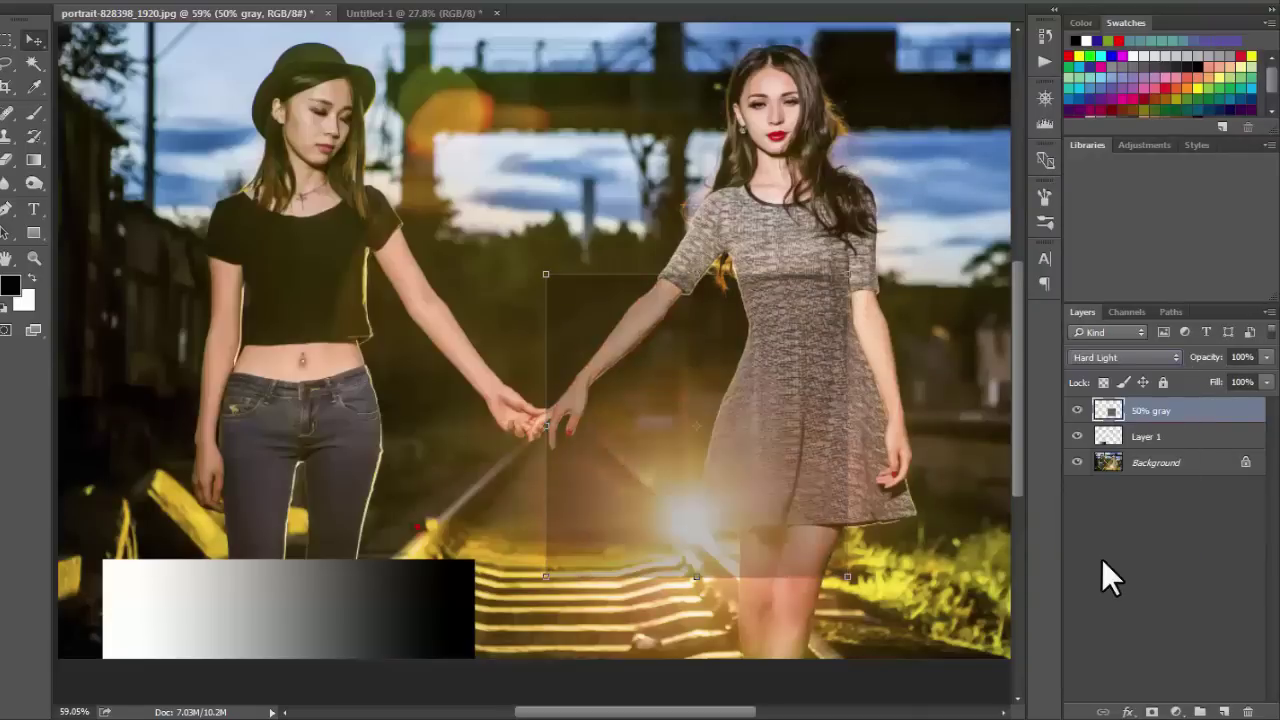
mouse_move(677, 472)
left_mouse_down()
mouse_move(671, 516)
mouse_move(629, 491)
mouse_move(417, 263)
mouse_move(291, 257)
mouse_move(771, 289)
mouse_move(689, 536)
mouse_move(692, 424)
mouse_move(688, 444)
left_mouse_up()
Step: Switch the gray square to Vivid Light and shift it around the hands
left_click(1114, 360)
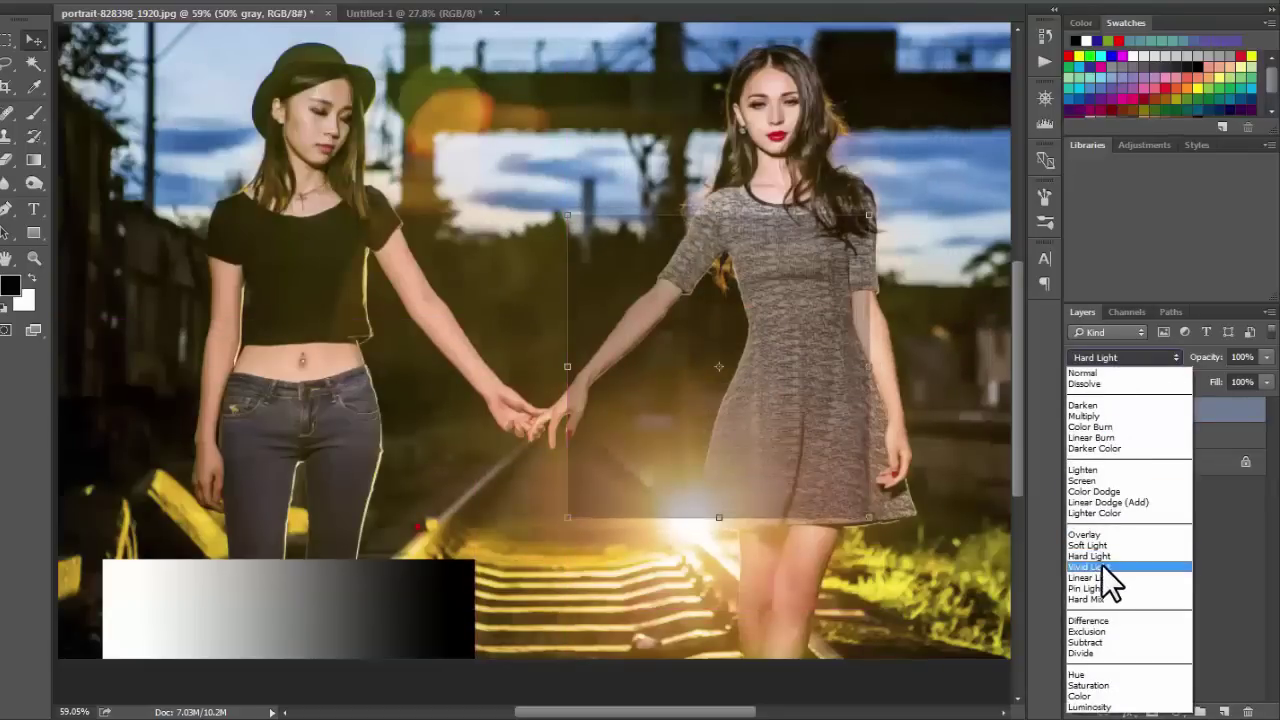
left_click(1090, 567)
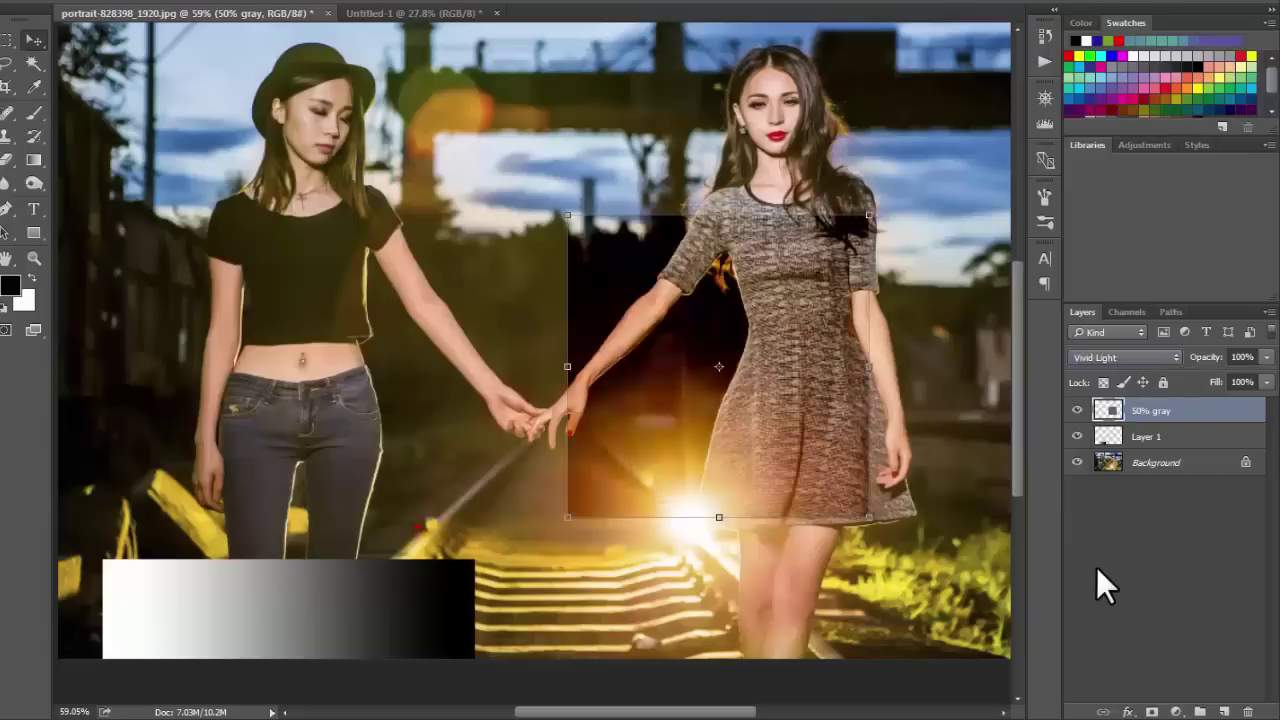
mouse_move(706, 428)
left_mouse_down()
mouse_move(660, 488)
mouse_move(652, 475)
left_mouse_up()
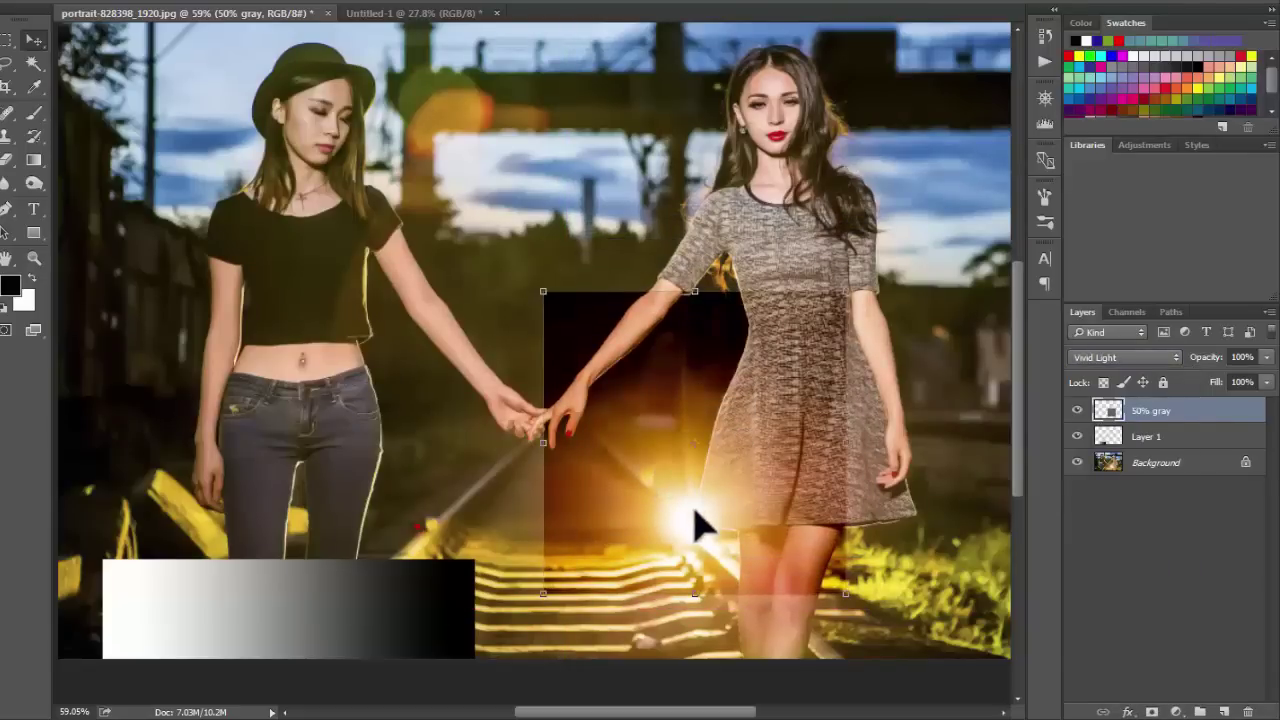
left_click_drag(578, 318, 485, 182)
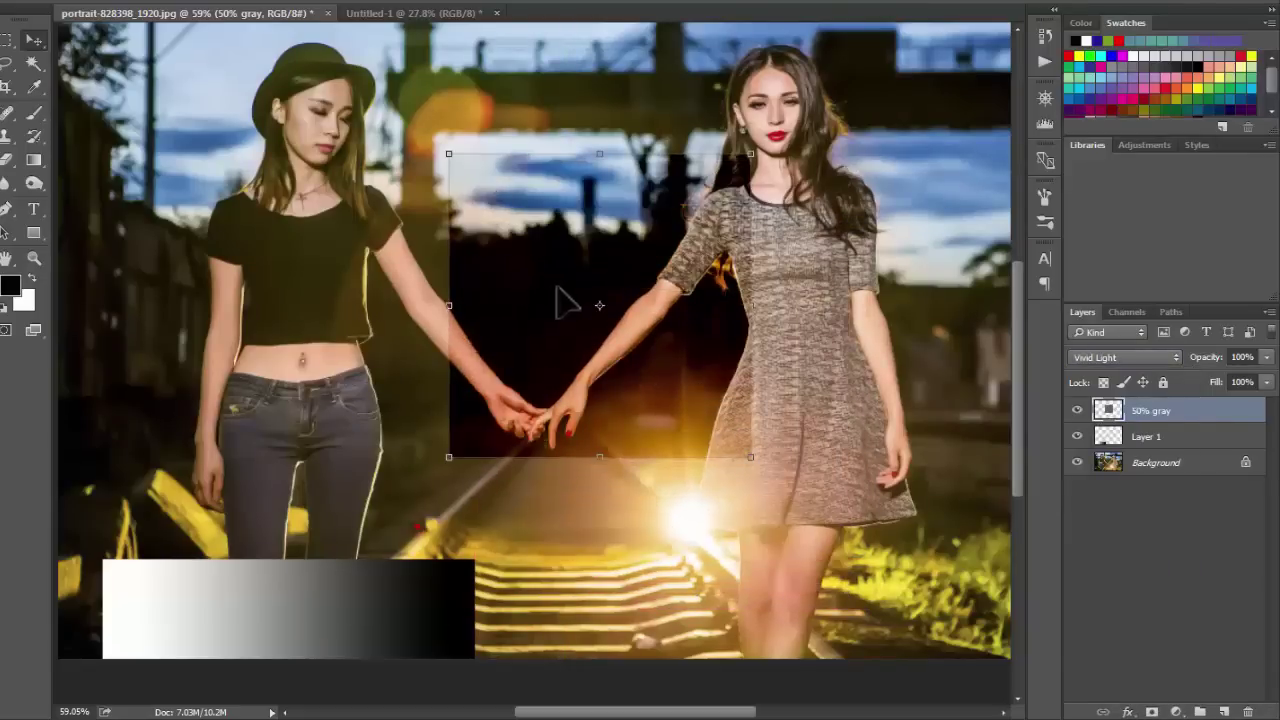
left_click_drag(600, 363, 678, 498)
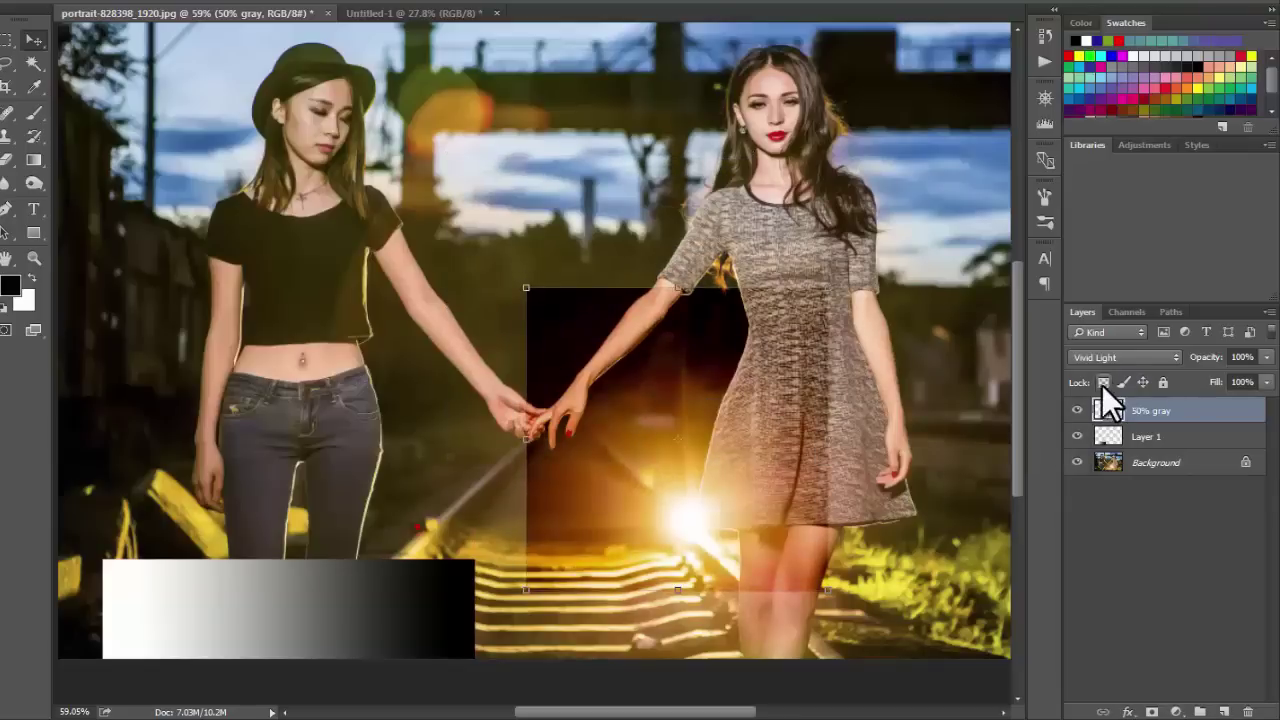
left_click(1115, 358)
left_click(700, 440)
left_click_drag(723, 411, 745, 428)
Step: Try Linear Light, then Pin Light, placing the patch over the right woman's arm
left_click(1120, 357)
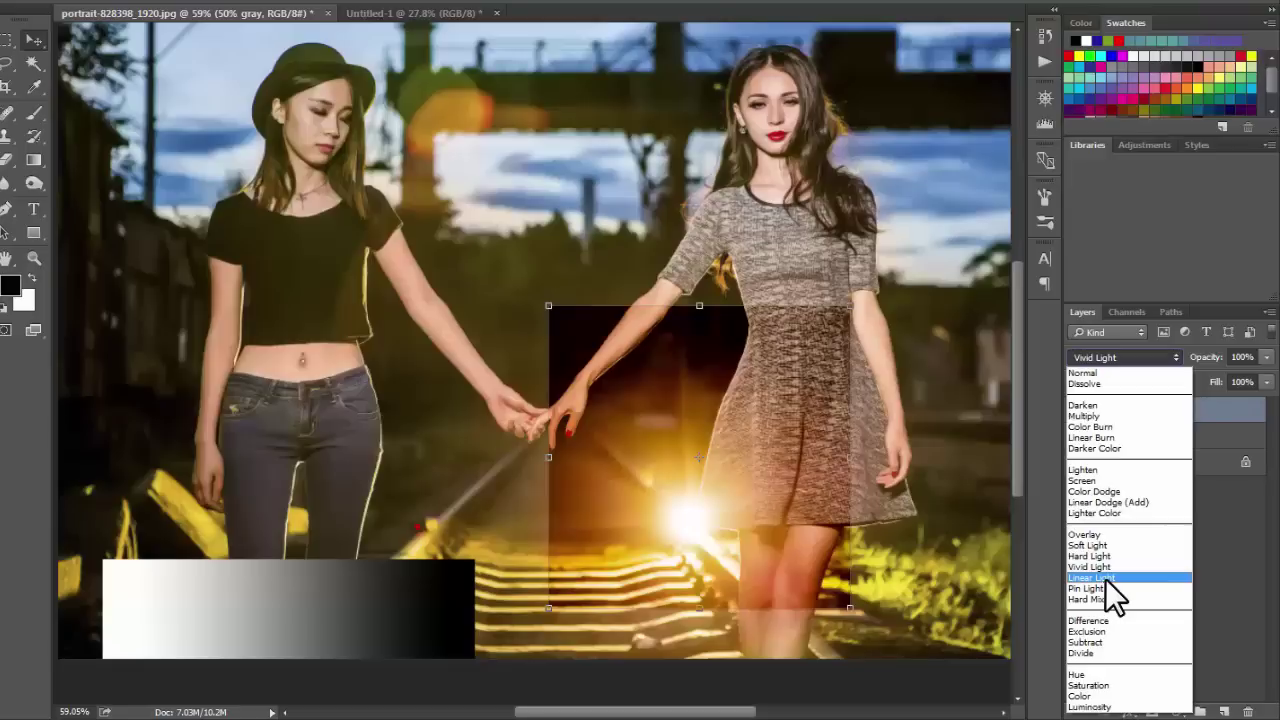
left_click(1105, 578)
left_click_drag(766, 491, 771, 477)
left_click(1097, 359)
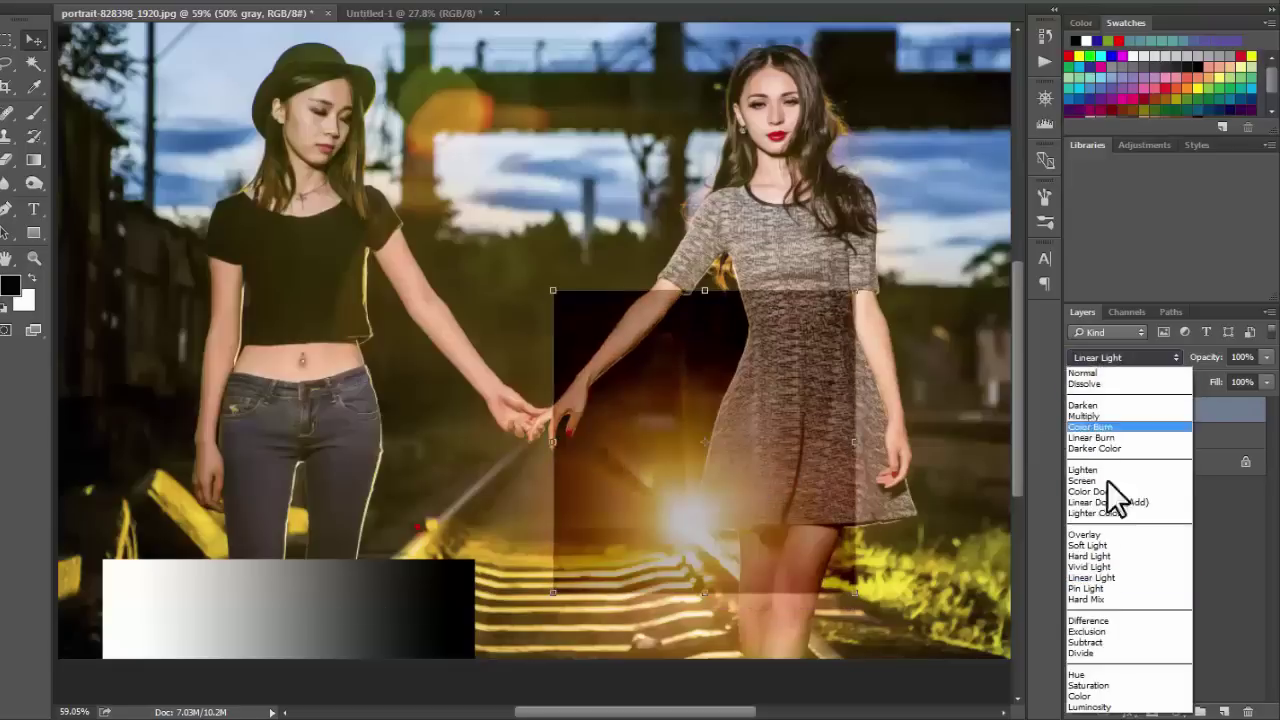
left_click(1104, 585)
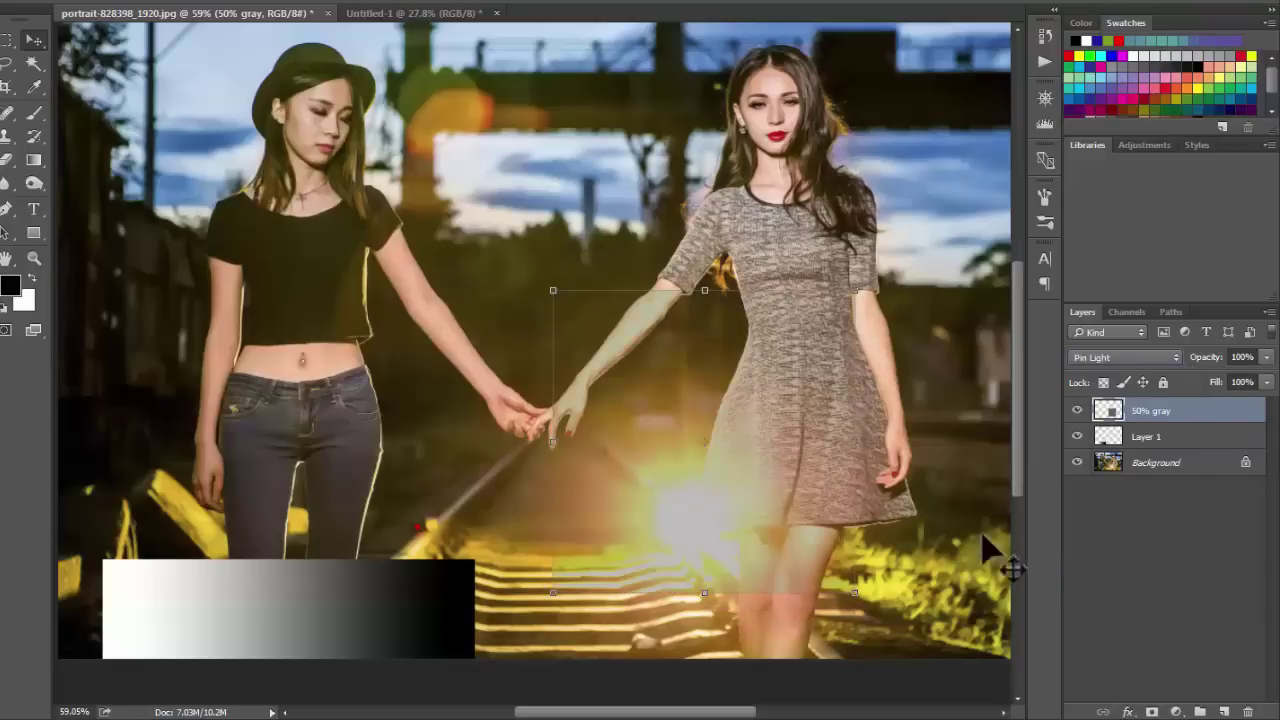
mouse_move(662, 428)
left_mouse_down()
mouse_move(398, 205)
mouse_move(606, 345)
left_mouse_up()
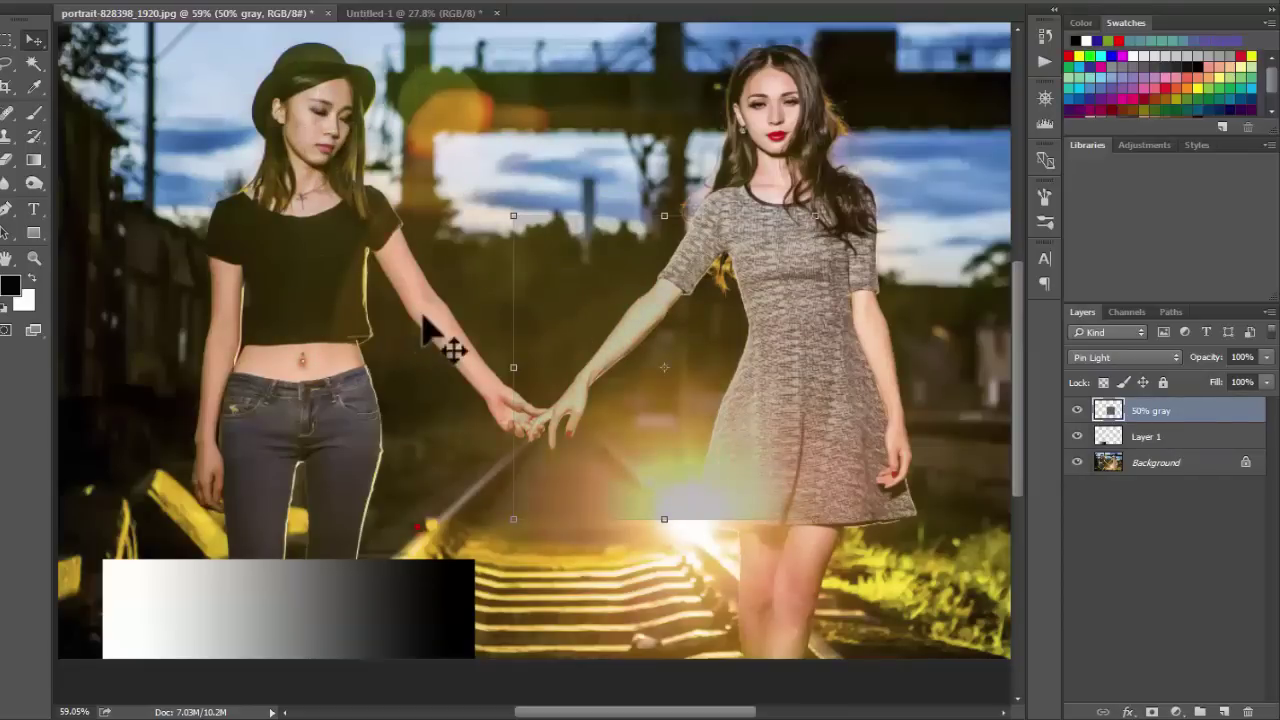
mouse_move(414, 309)
left_mouse_down()
mouse_move(485, 300)
mouse_move(748, 336)
mouse_move(350, 185)
mouse_move(695, 377)
left_mouse_up()
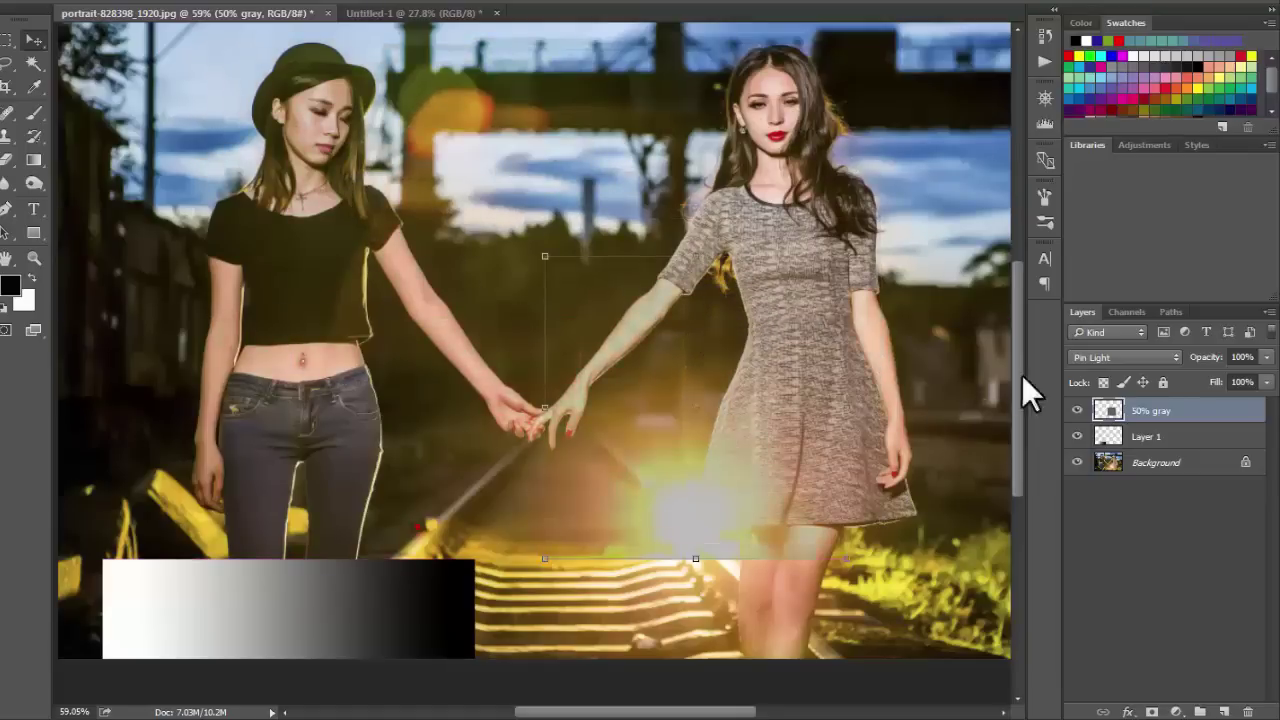
Step: Blend the gray patch in Hard Mix and zoom in to inspect the arm
left_click(1087, 357)
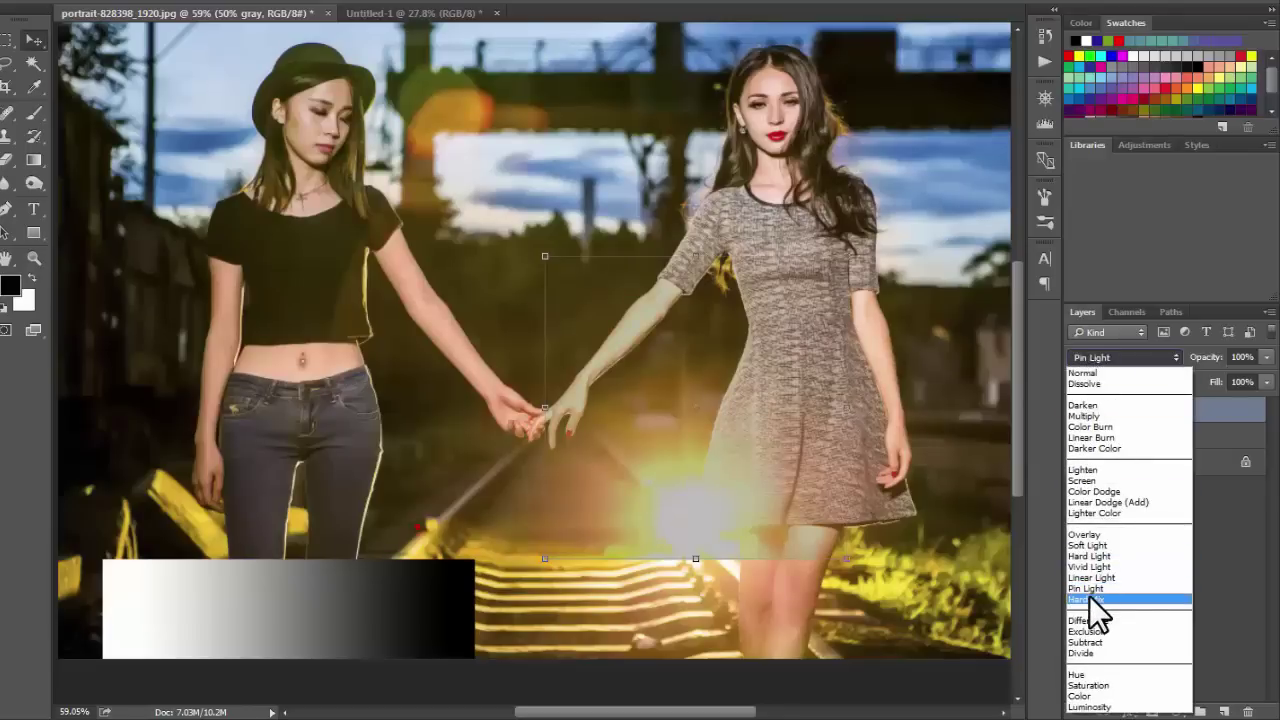
left_click(1089, 596)
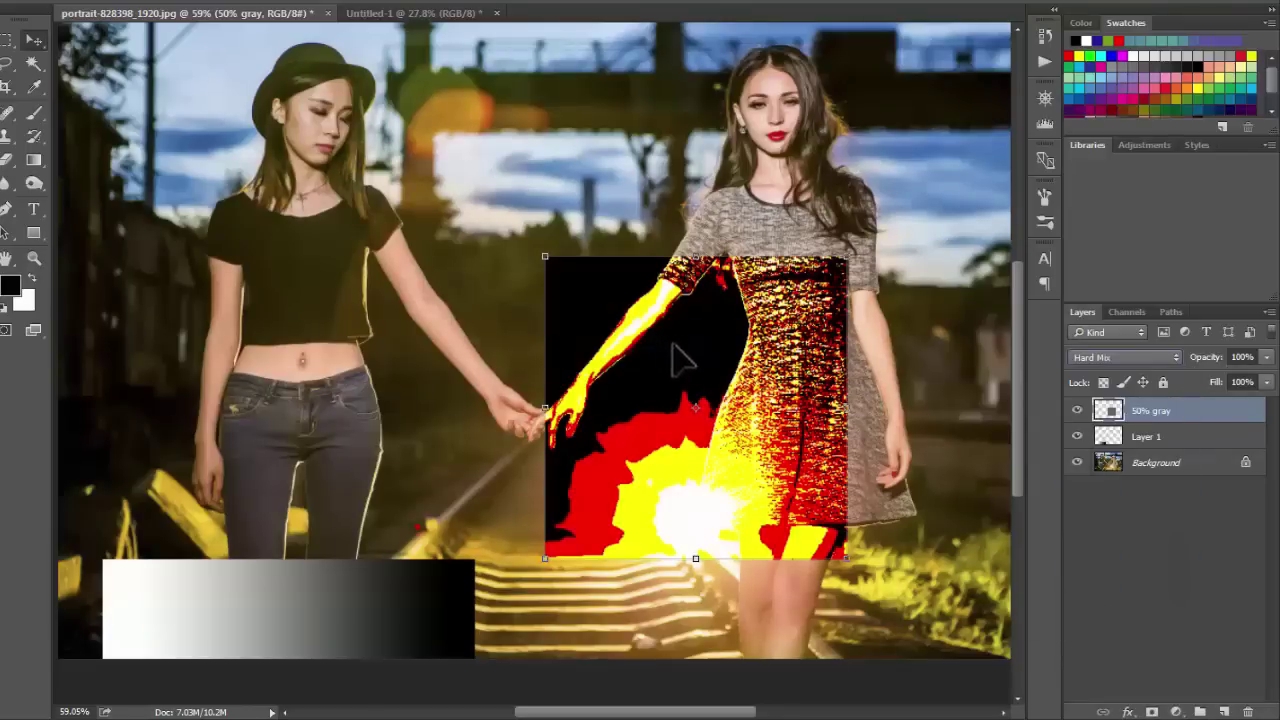
key("z")
mouse_move(700, 351)
left_mouse_down()
mouse_move(850, 340)
mouse_move(843, 391)
mouse_move(649, 297)
left_mouse_up()
mouse_move(677, 346)
left_mouse_down()
mouse_move(603, 314)
mouse_move(608, 378)
mouse_move(557, 423)
mouse_move(557, 251)
left_mouse_up()
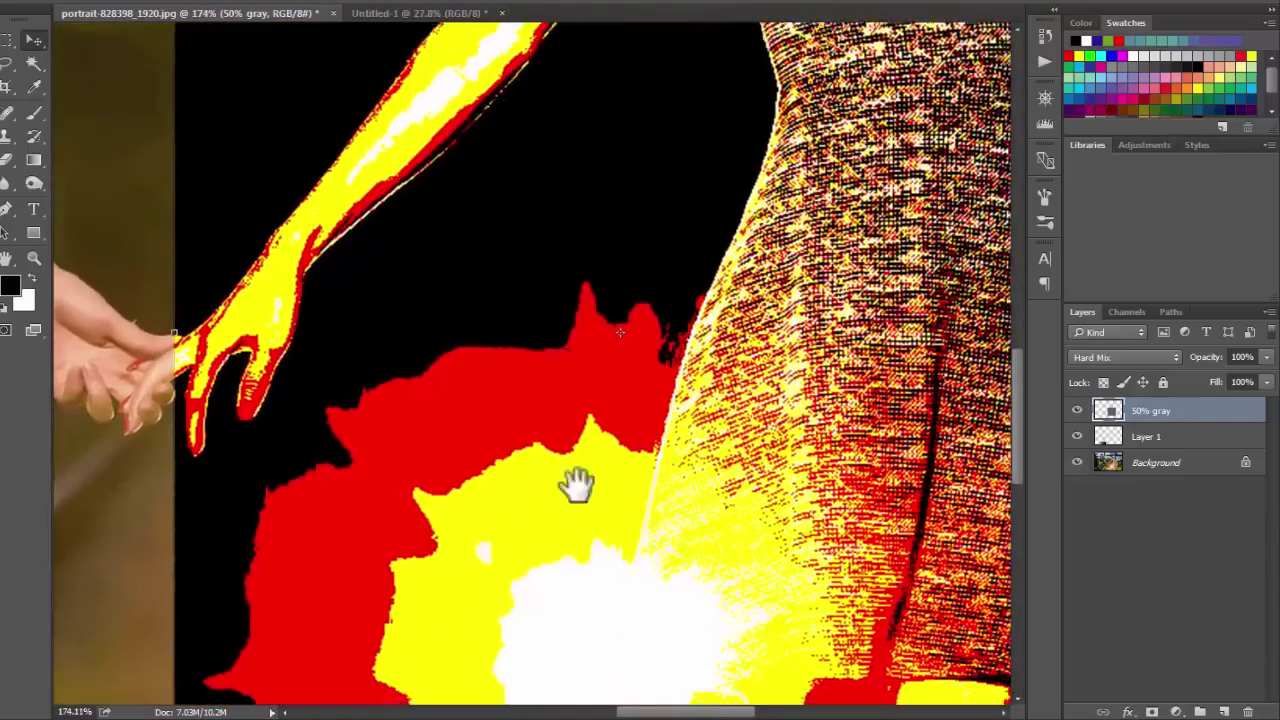
mouse_move(571, 486)
left_mouse_down()
mouse_move(400, 449)
mouse_move(757, 523)
left_mouse_up()
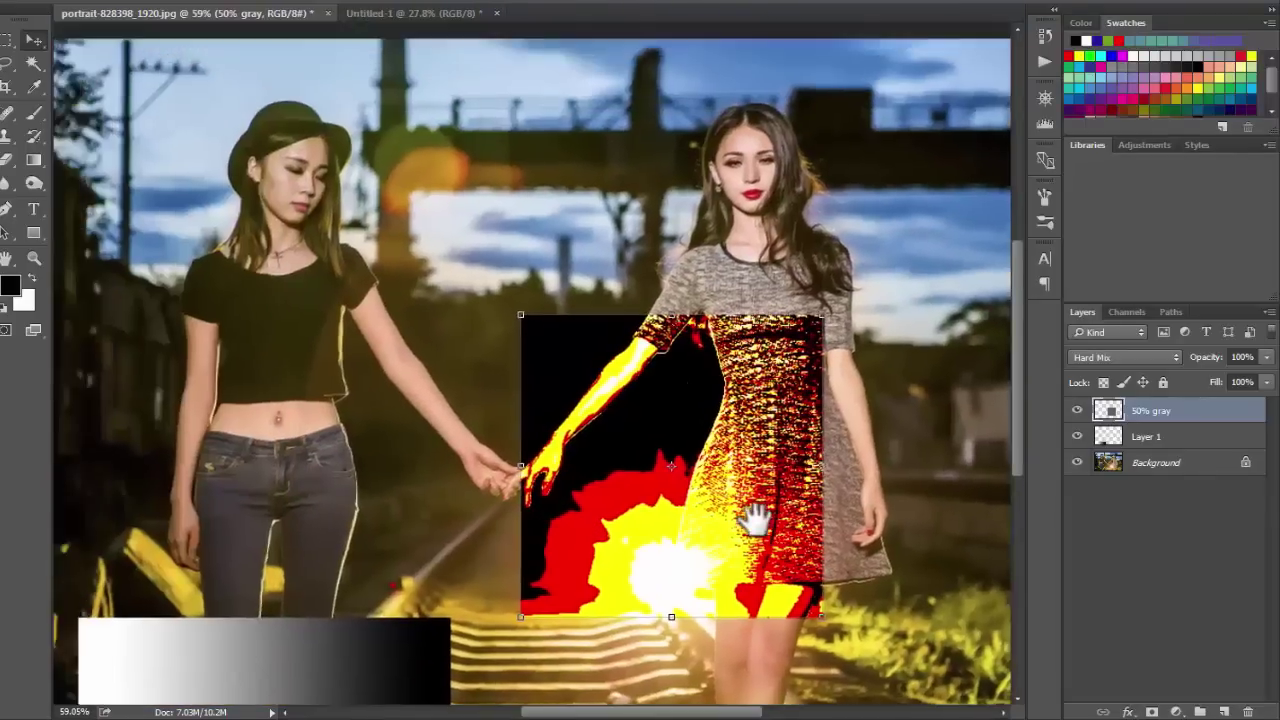
left_click_drag(637, 477, 660, 450)
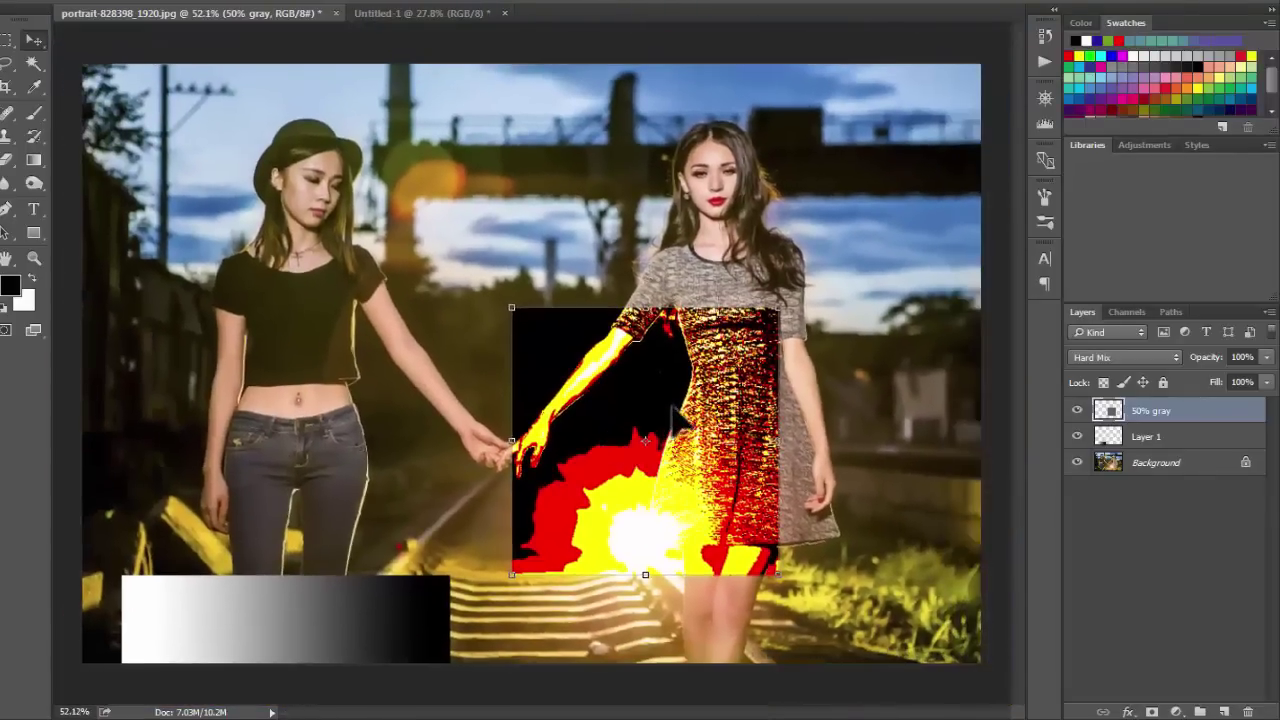
Step: Test lowering the Hard Mix patch's opacity, leaving it at 100%
left_click(1267, 358)
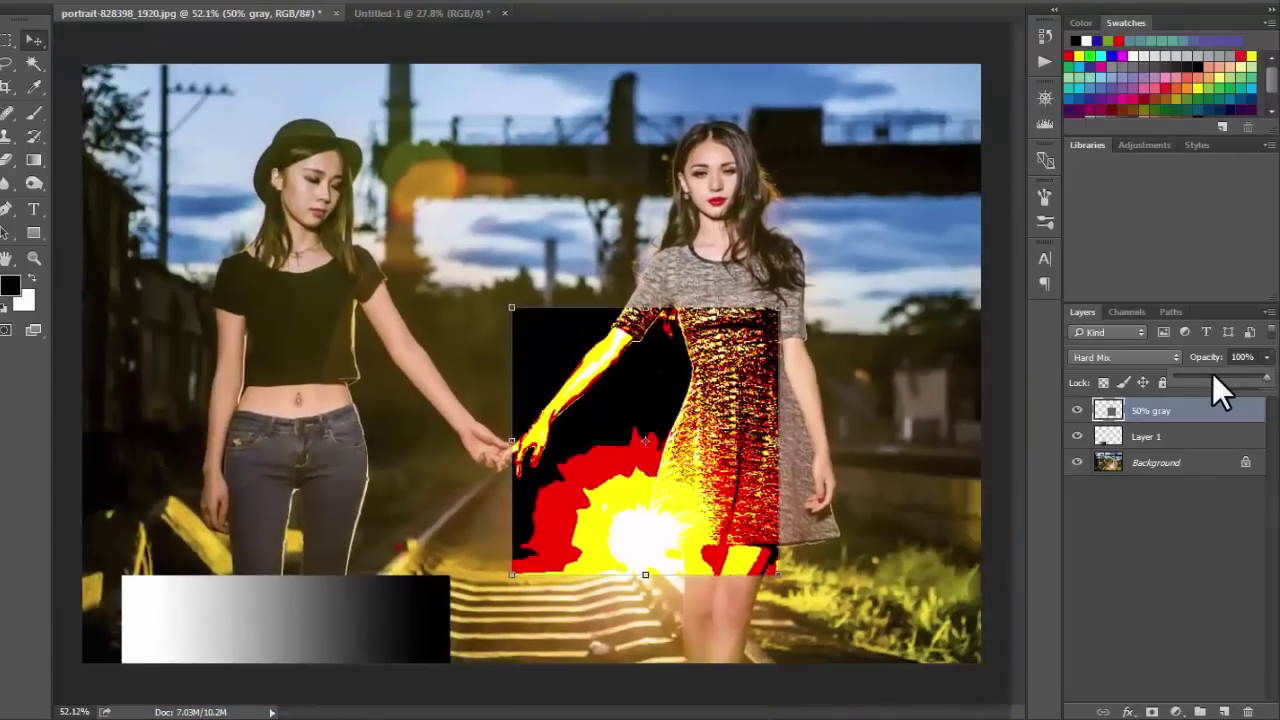
mouse_move(1213, 377)
left_mouse_down()
mouse_move(1196, 379)
mouse_move(1266, 405)
left_mouse_up()
left_click(1120, 359)
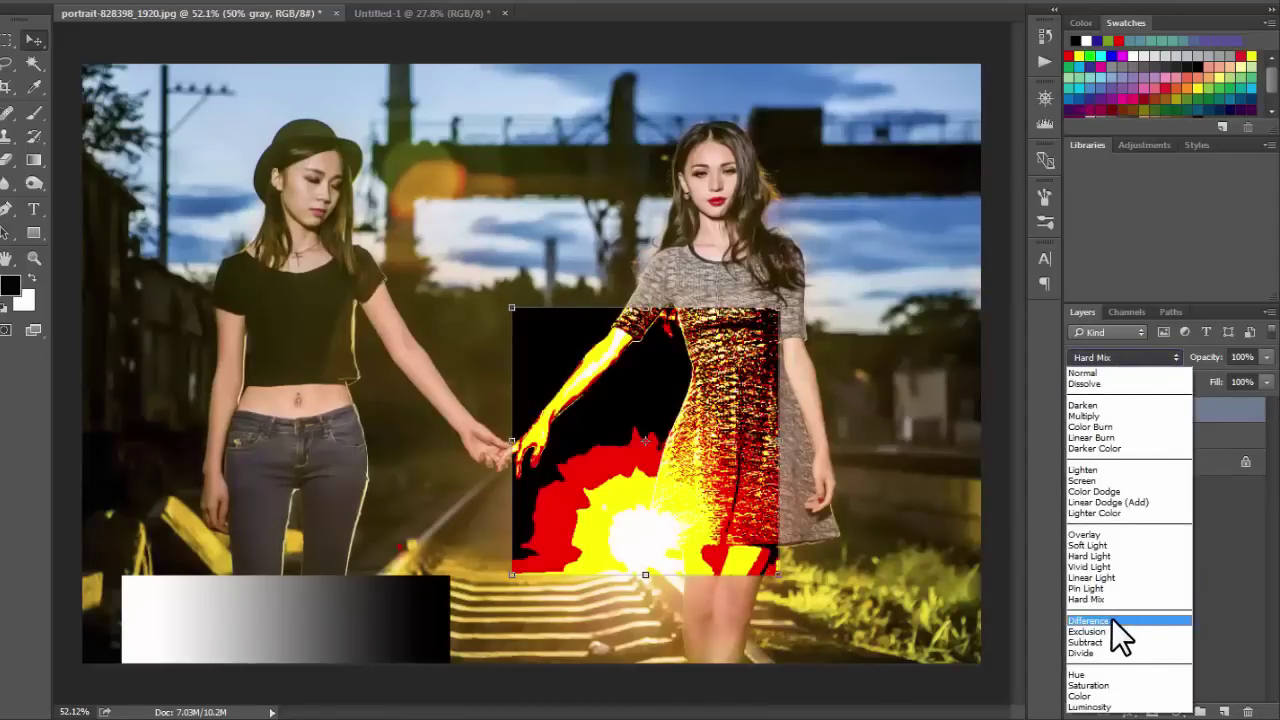
Step: Blend the gray patch in Difference and move it to the lower right
left_click(1111, 619)
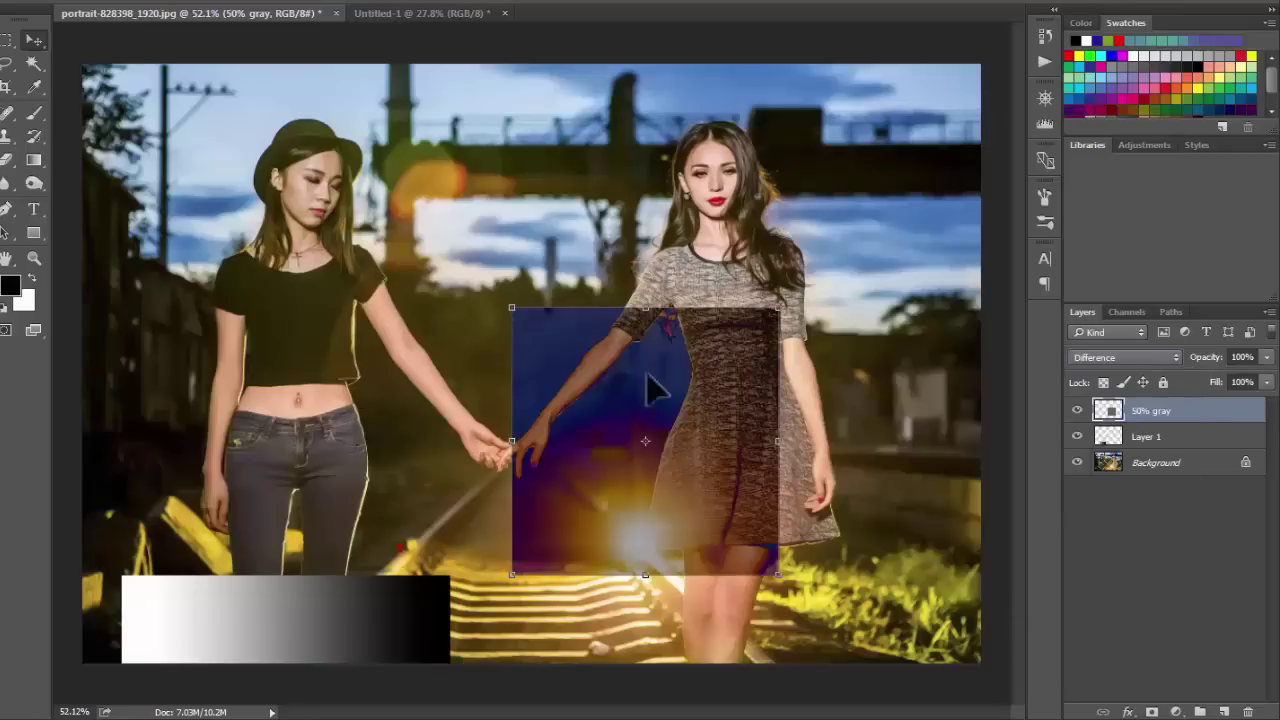
mouse_move(648, 380)
left_mouse_down()
mouse_move(631, 390)
mouse_move(645, 355)
left_mouse_up()
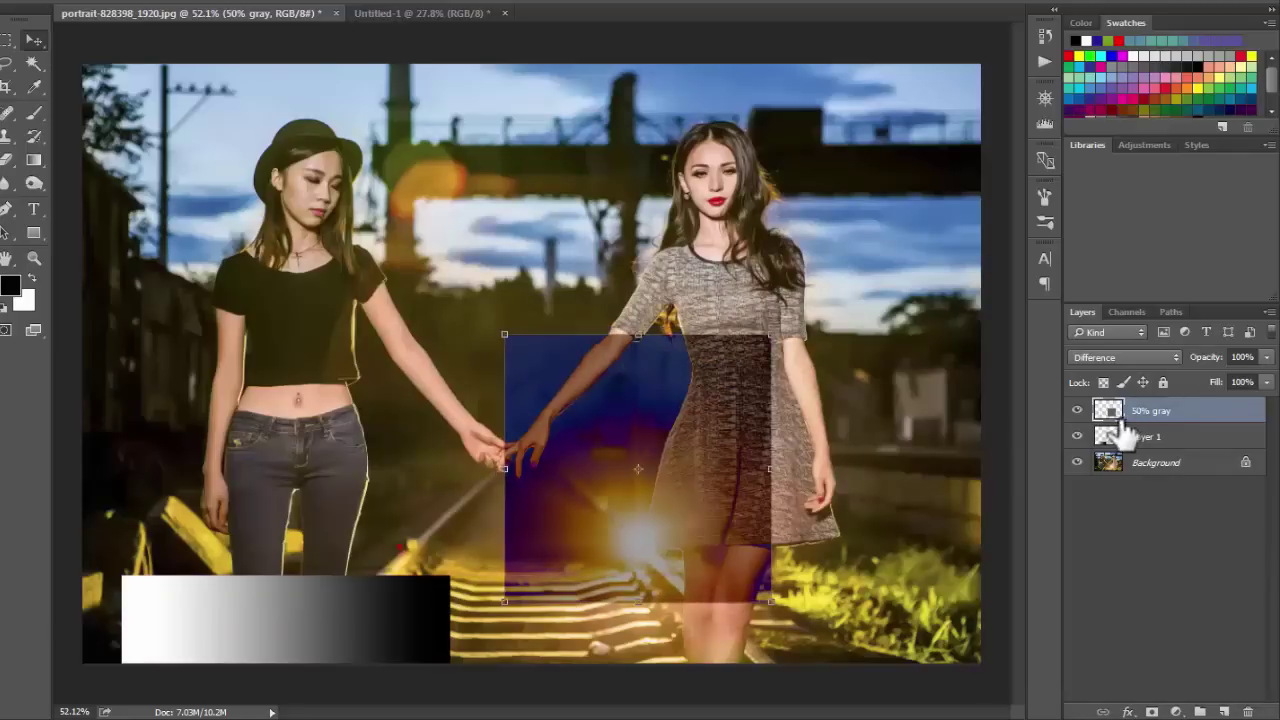
key("ctrl+0")
left_click(1124, 357)
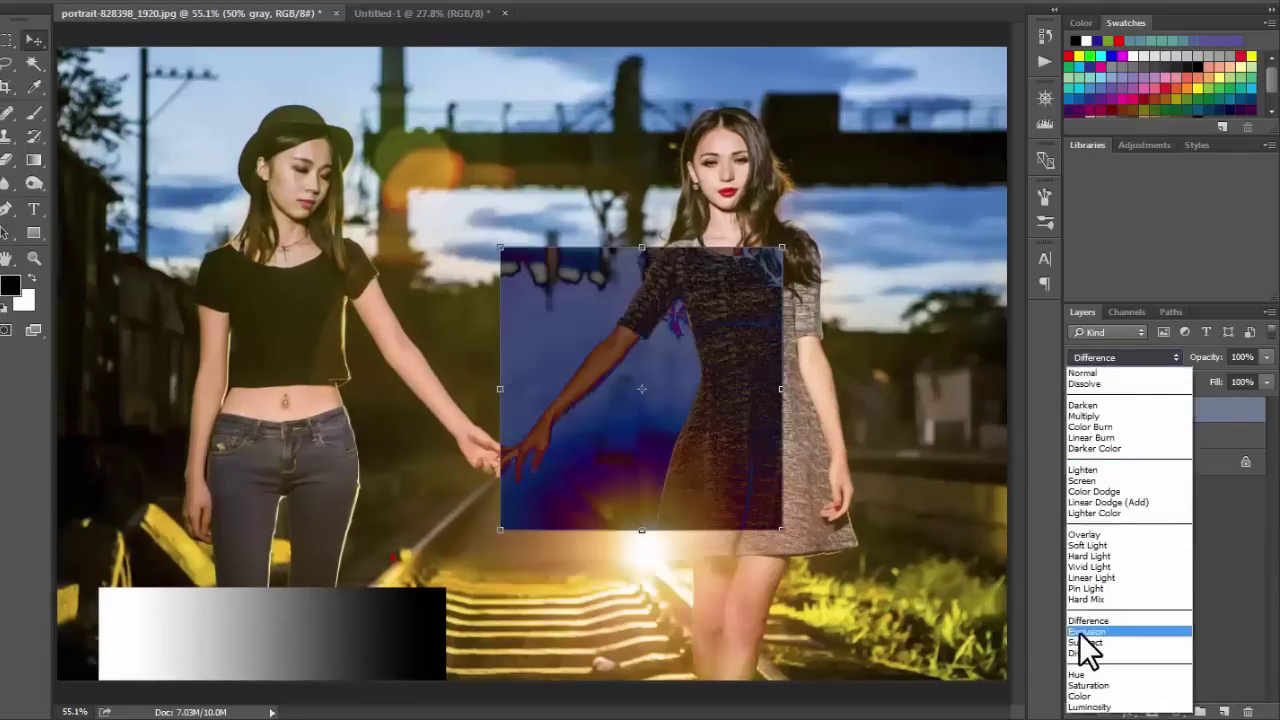
left_click_drag(665, 378, 818, 481)
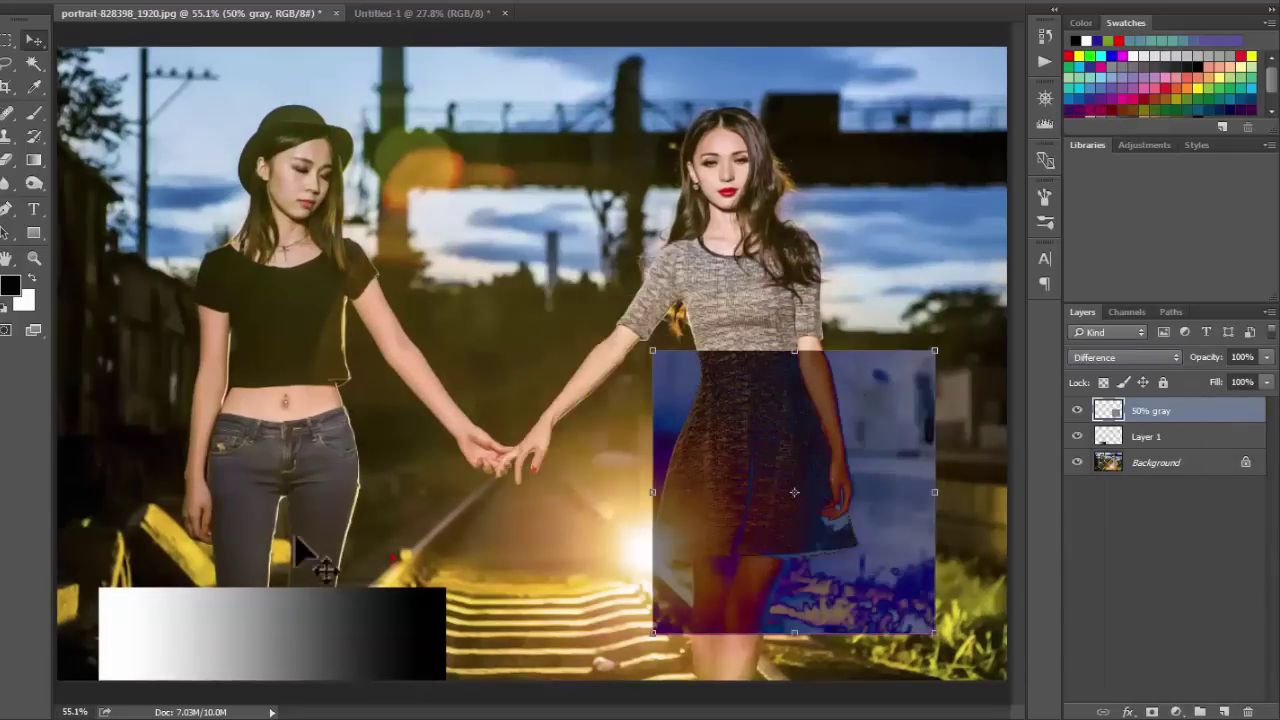
Step: Move the gradient bar up across the left woman's chest, adjusting the blue patch
left_click(277, 640)
mouse_move(277, 649)
left_mouse_down()
mouse_move(364, 355)
mouse_move(477, 272)
left_mouse_up()
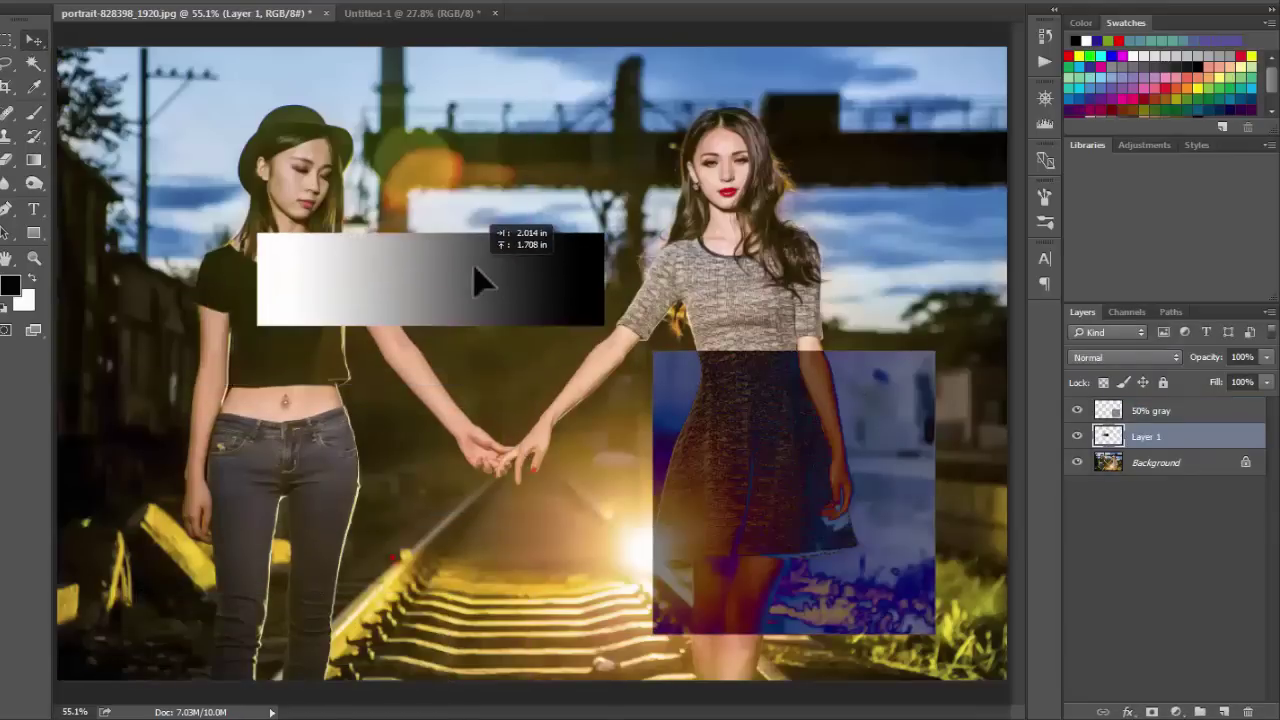
left_click_drag(711, 436, 643, 466)
left_click_drag(437, 300, 375, 337)
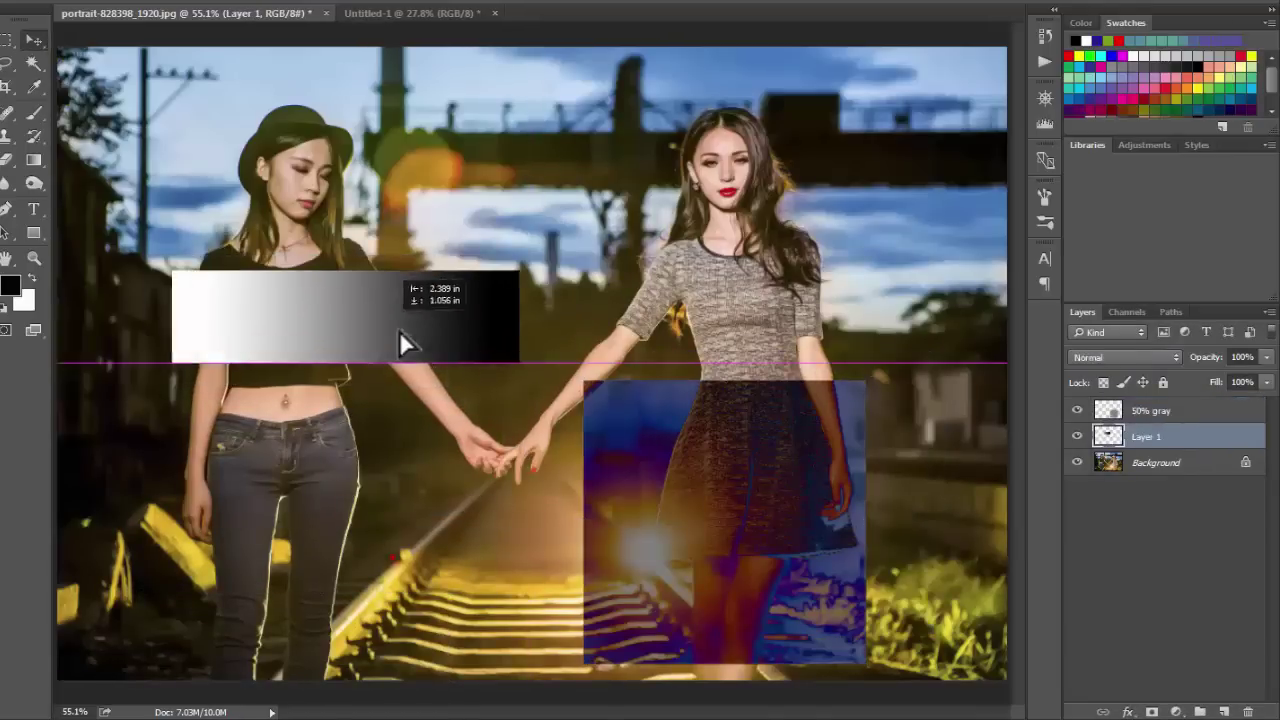
left_click_drag(809, 471, 840, 427)
Step: Switch the gray patch to Exclusion and nudge it right
left_click(1110, 360)
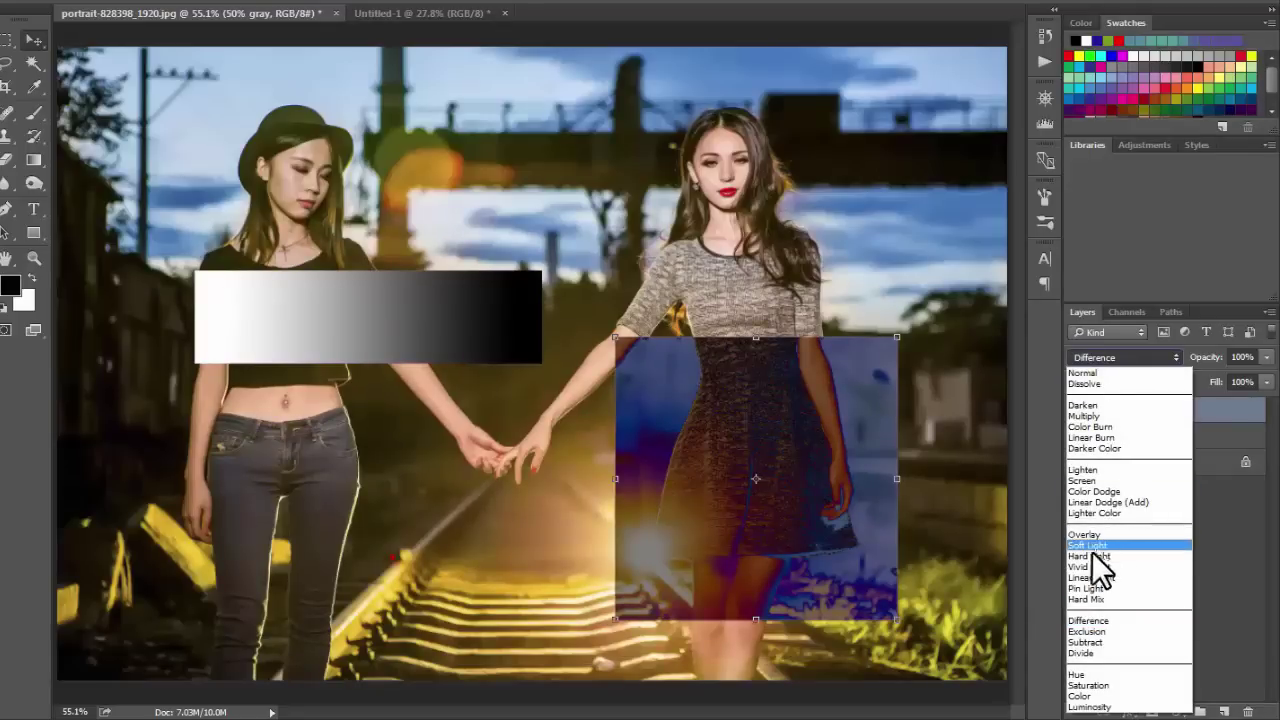
left_click(1094, 632)
mouse_move(758, 453)
left_mouse_down()
mouse_move(800, 456)
mouse_move(802, 440)
left_mouse_up()
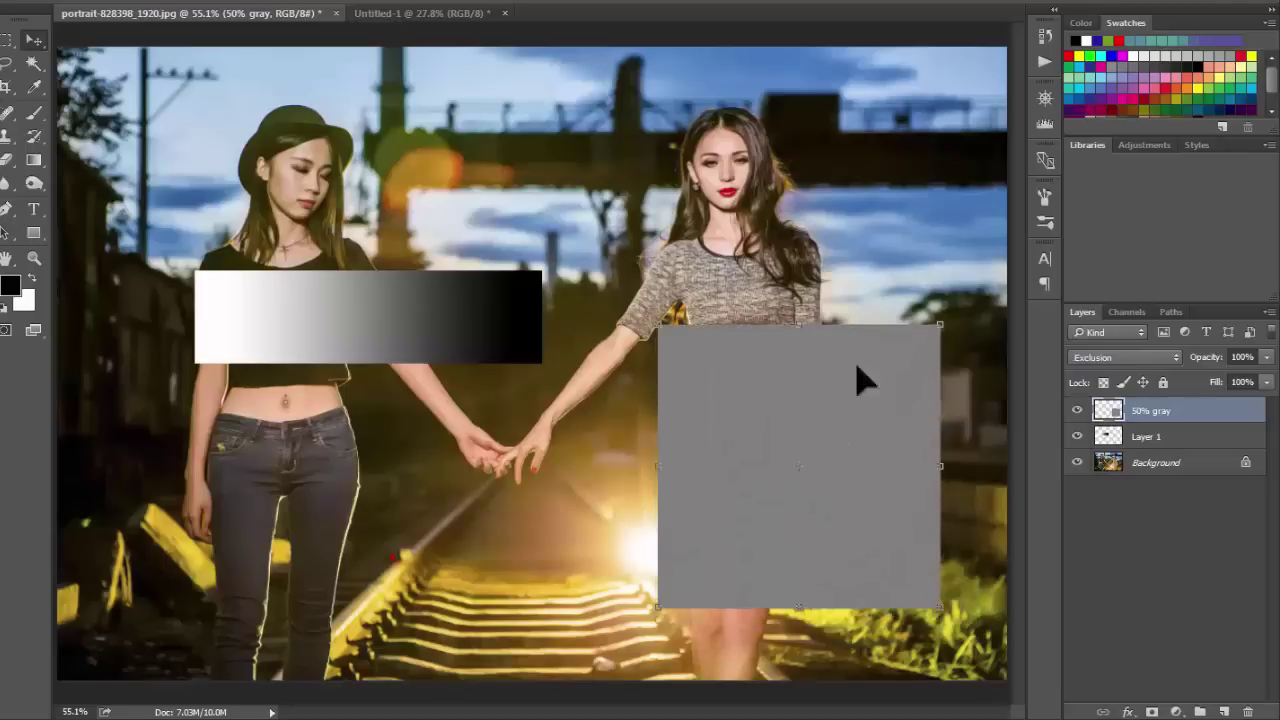
Step: Set the gradient bar layer to Exclusion and move it up over the left woman
left_click(337, 337)
left_click(1123, 357)
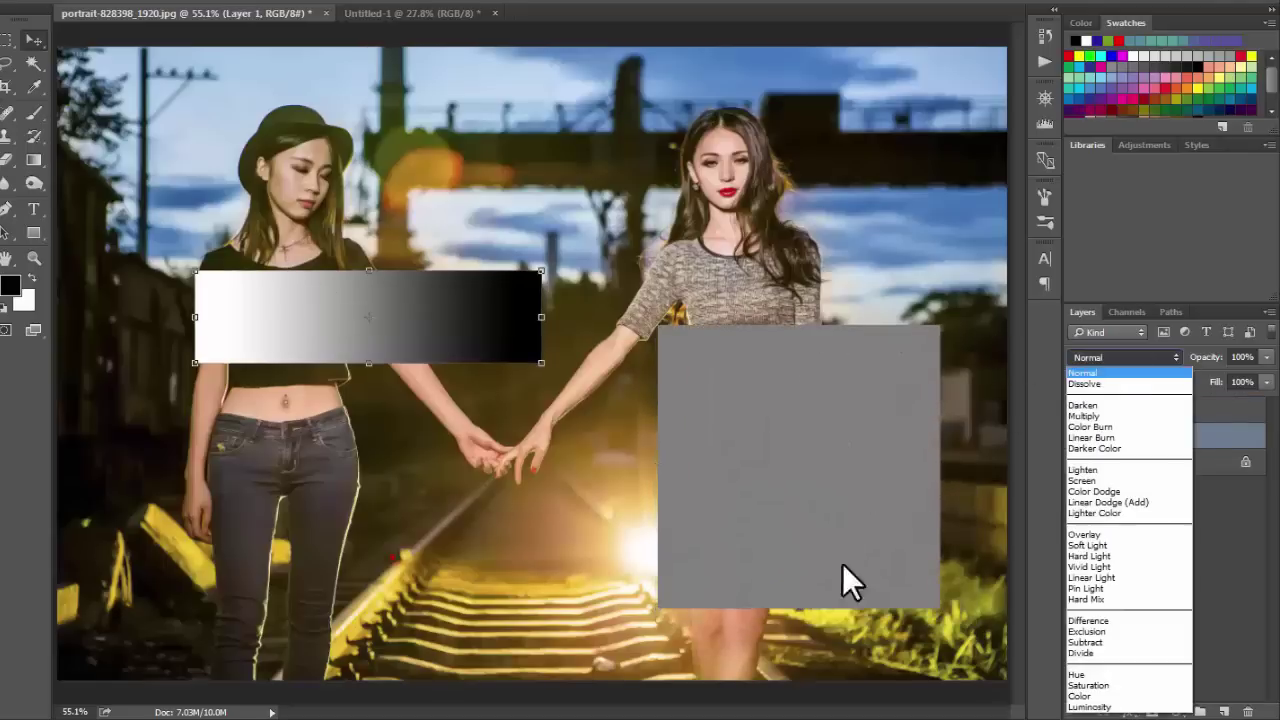
left_click(1071, 630)
mouse_move(405, 317)
left_mouse_down()
mouse_move(297, 232)
mouse_move(300, 403)
left_mouse_up()
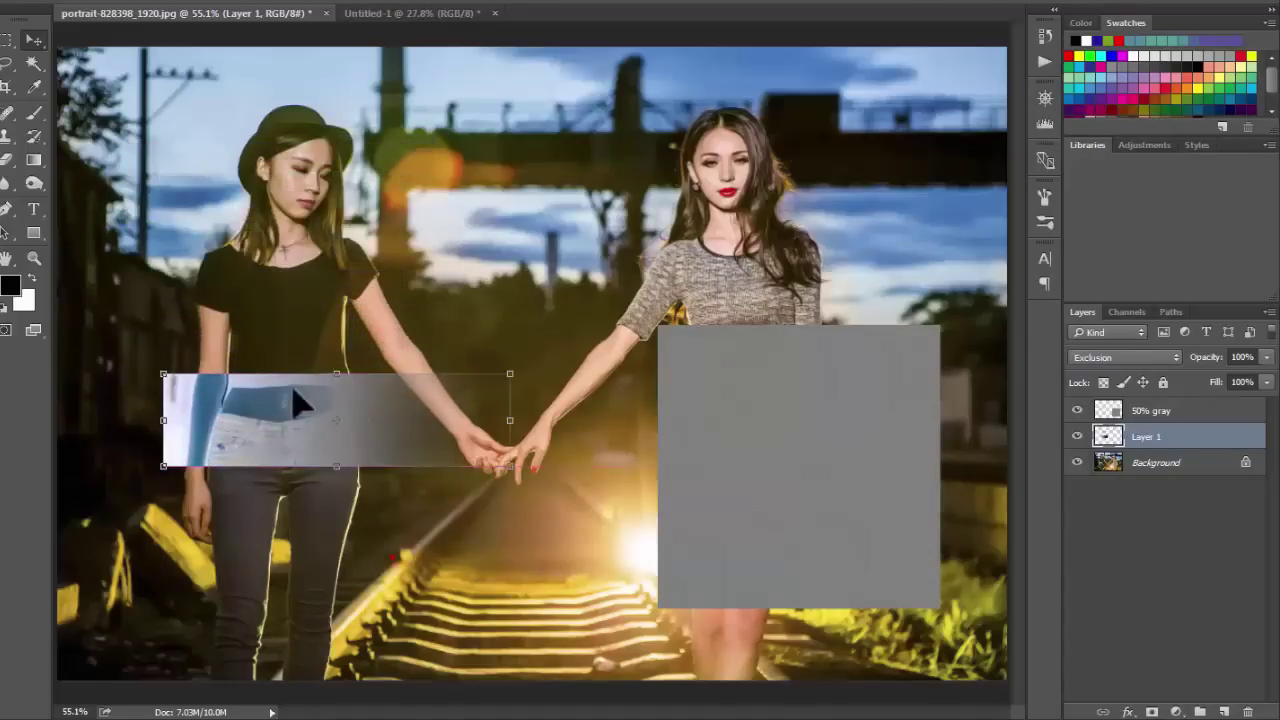
left_click_drag(183, 418, 183, 170)
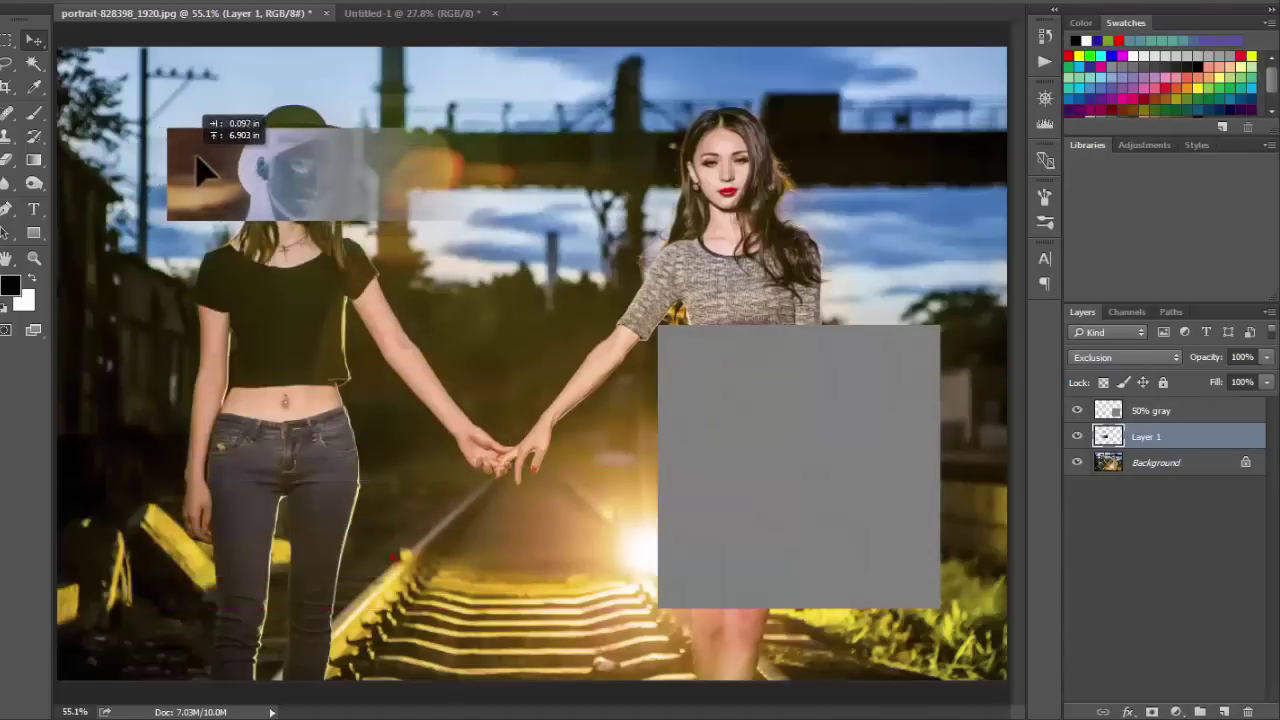
left_click_drag(183, 170, 297, 160)
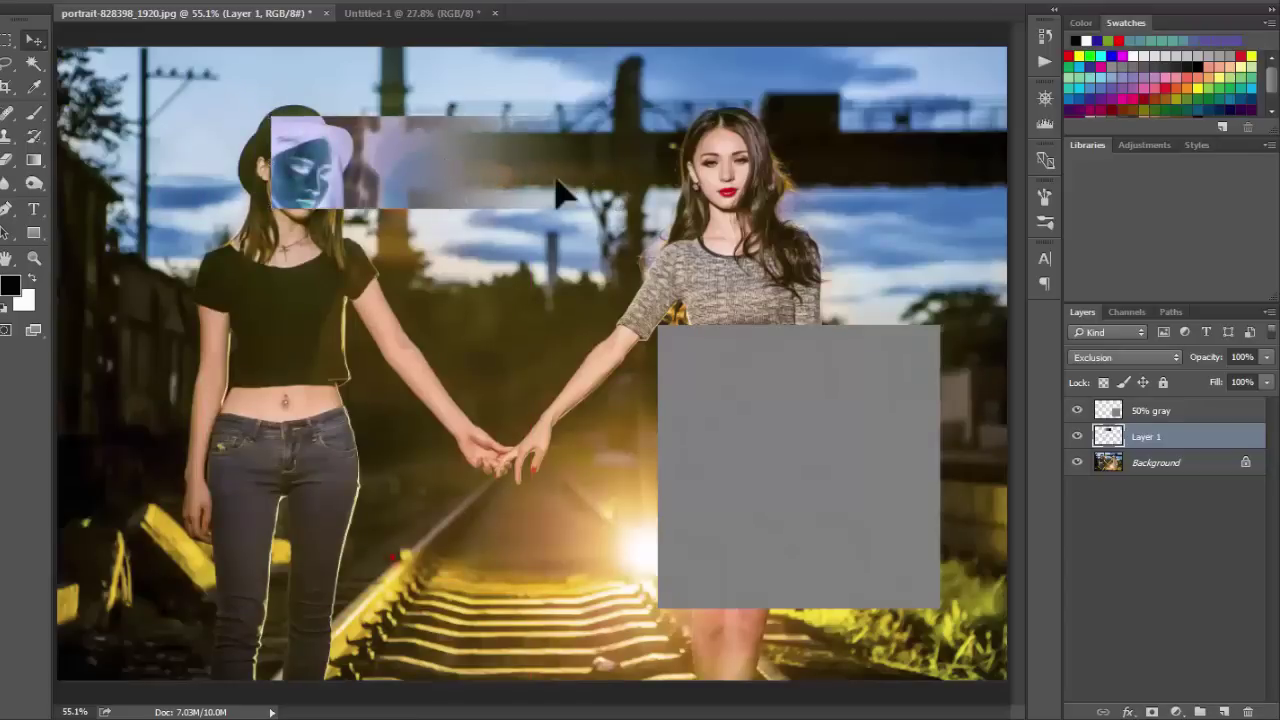
Step: Stretch and reposition the gradient bar over the left woman's hips and thighs
left_click_drag(585, 180, 537, 223)
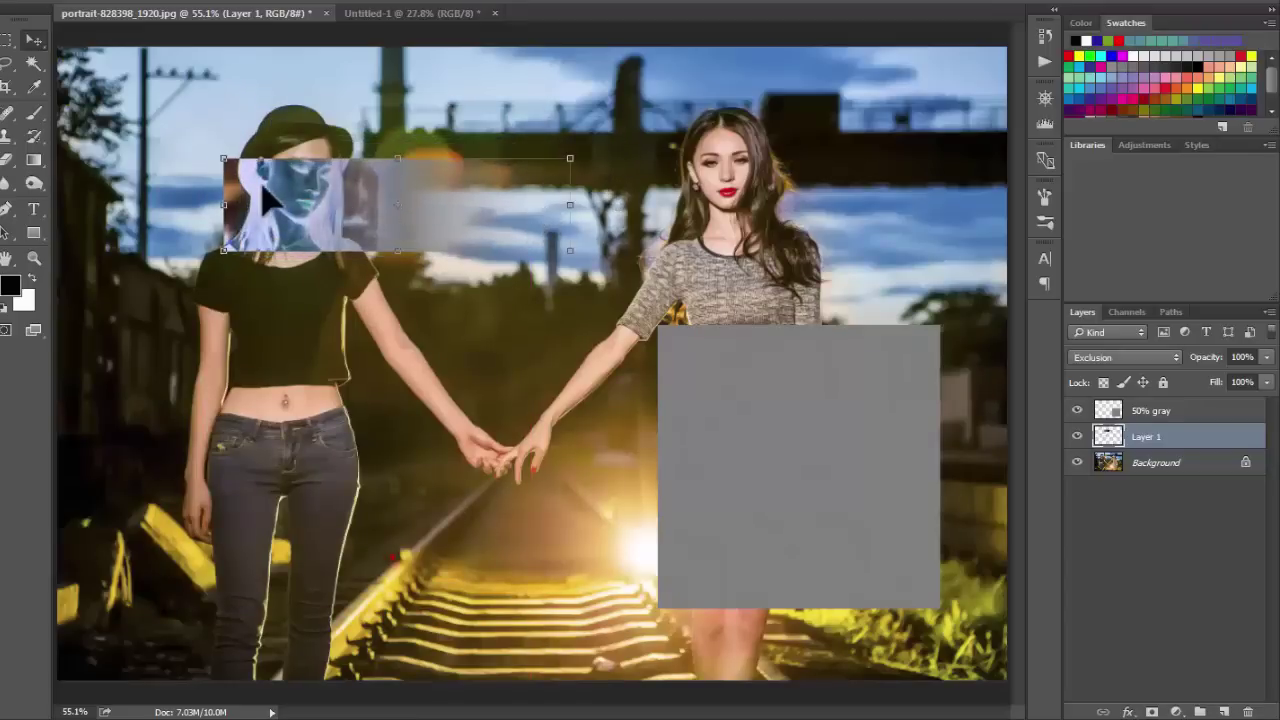
left_click_drag(261, 186, 250, 191)
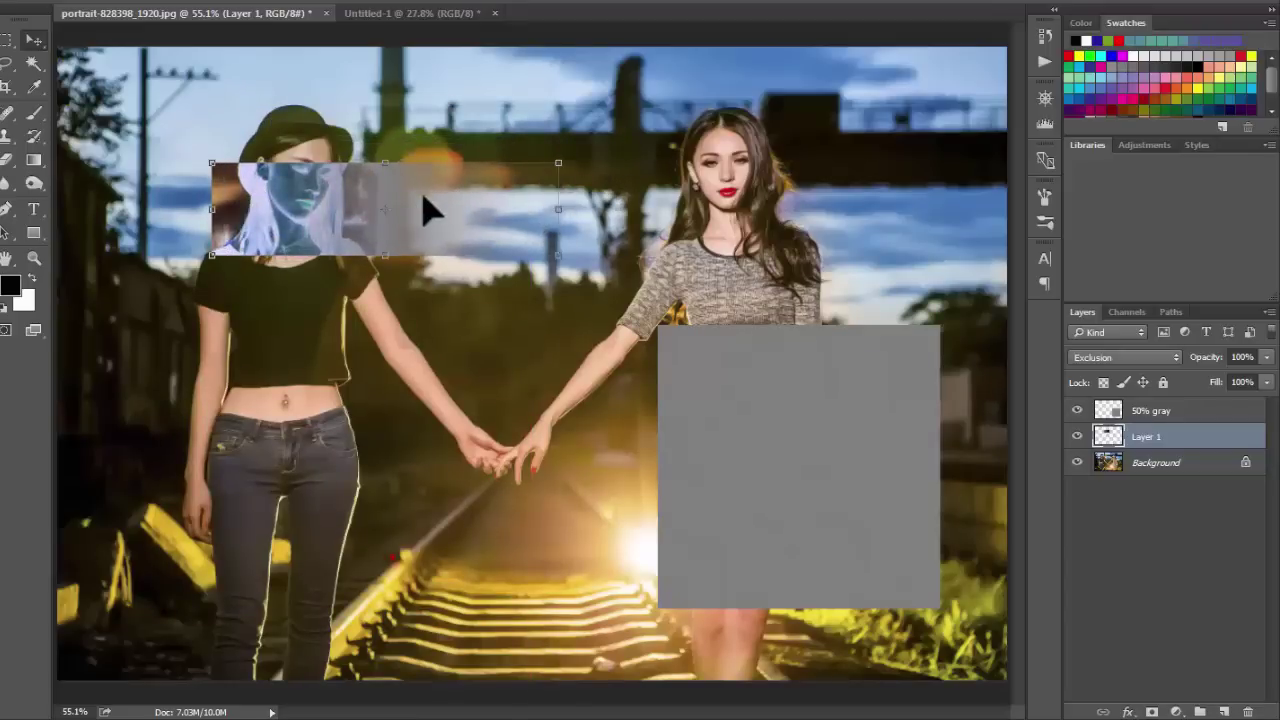
left_click_drag(423, 208, 505, 250)
mouse_move(290, 258)
left_mouse_down()
mouse_move(246, 323)
mouse_move(257, 160)
mouse_move(286, 122)
mouse_move(260, 175)
mouse_move(279, 150)
mouse_move(273, 133)
mouse_move(277, 177)
mouse_move(277, 157)
left_mouse_up()
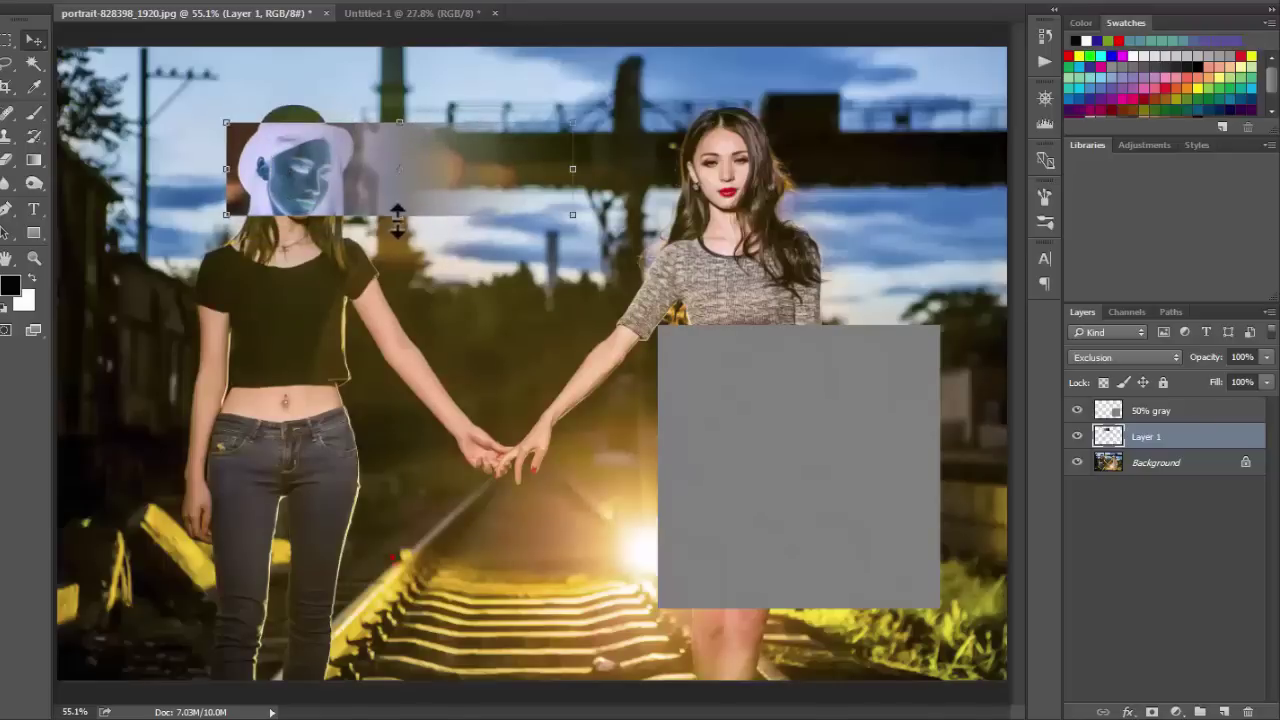
left_click_drag(397, 213, 397, 457)
mouse_move(408, 364)
left_mouse_down()
mouse_move(365, 320)
mouse_move(286, 323)
left_mouse_up()
left_click_drag(295, 80, 283, 274)
left_click_drag(337, 334, 344, 446)
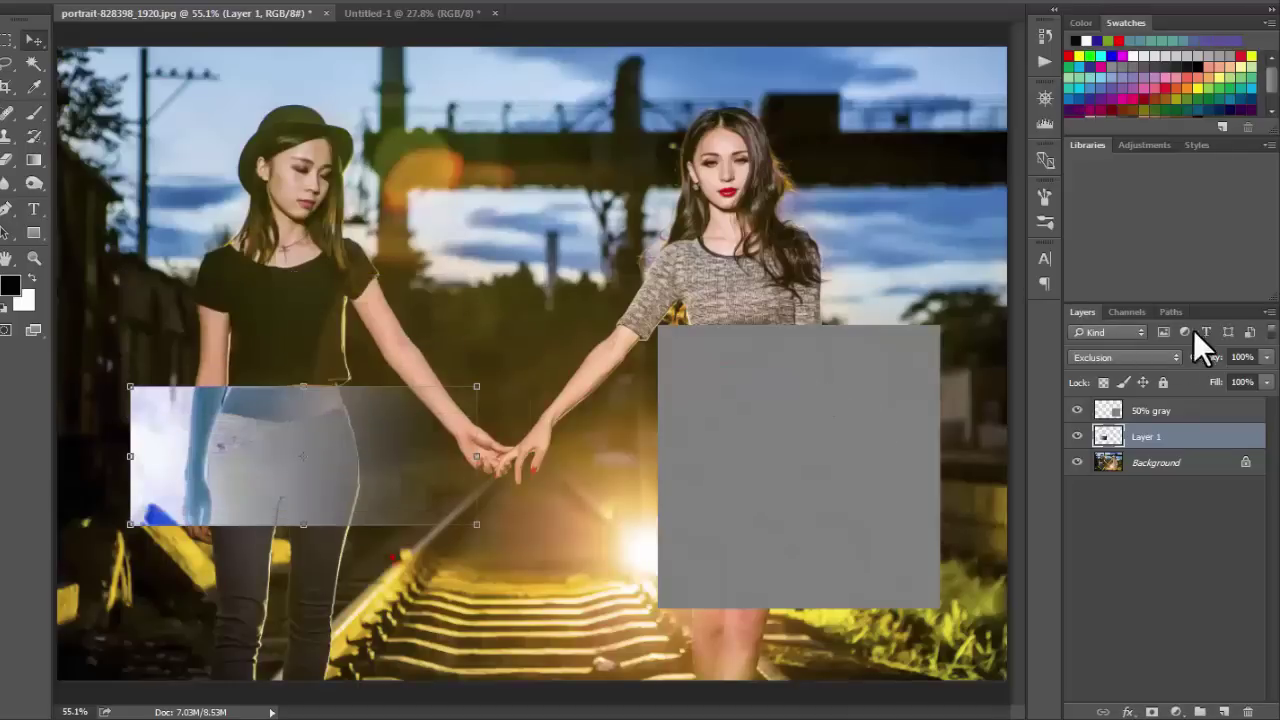
Step: Try Subtract, then Divide, on the gradient rectangle, shifting it around
left_click(1107, 356)
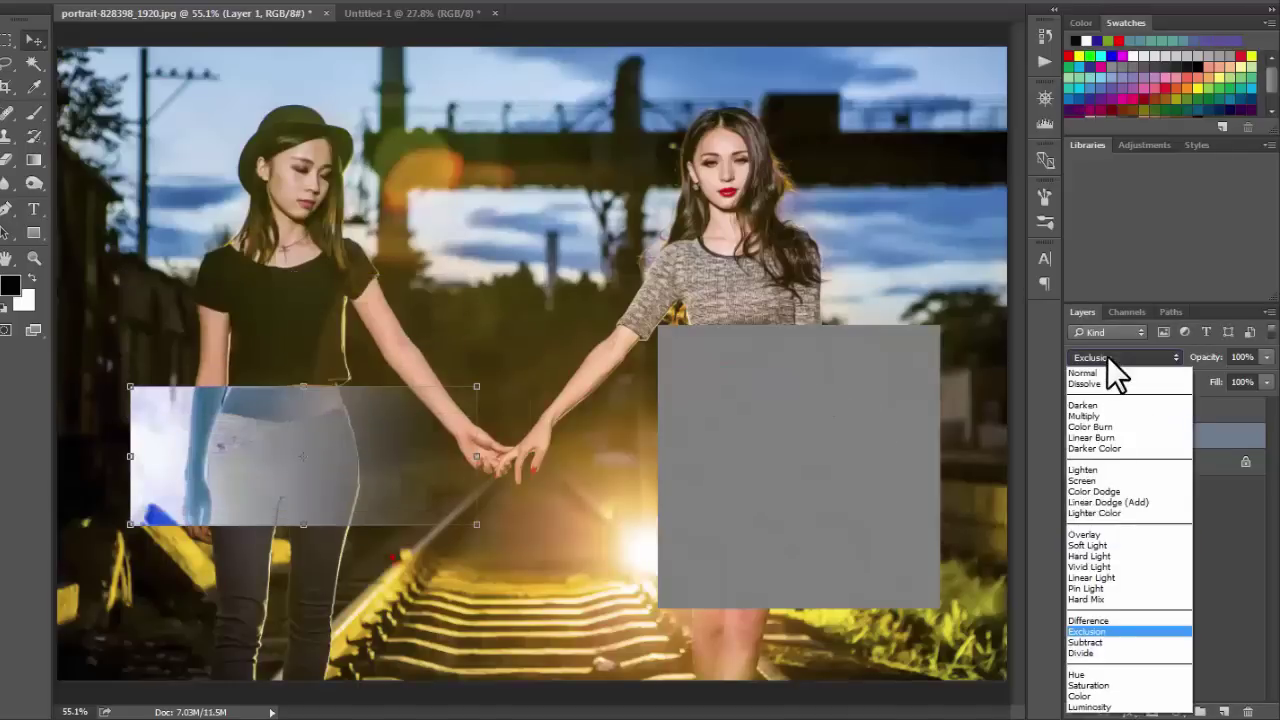
left_click(1095, 642)
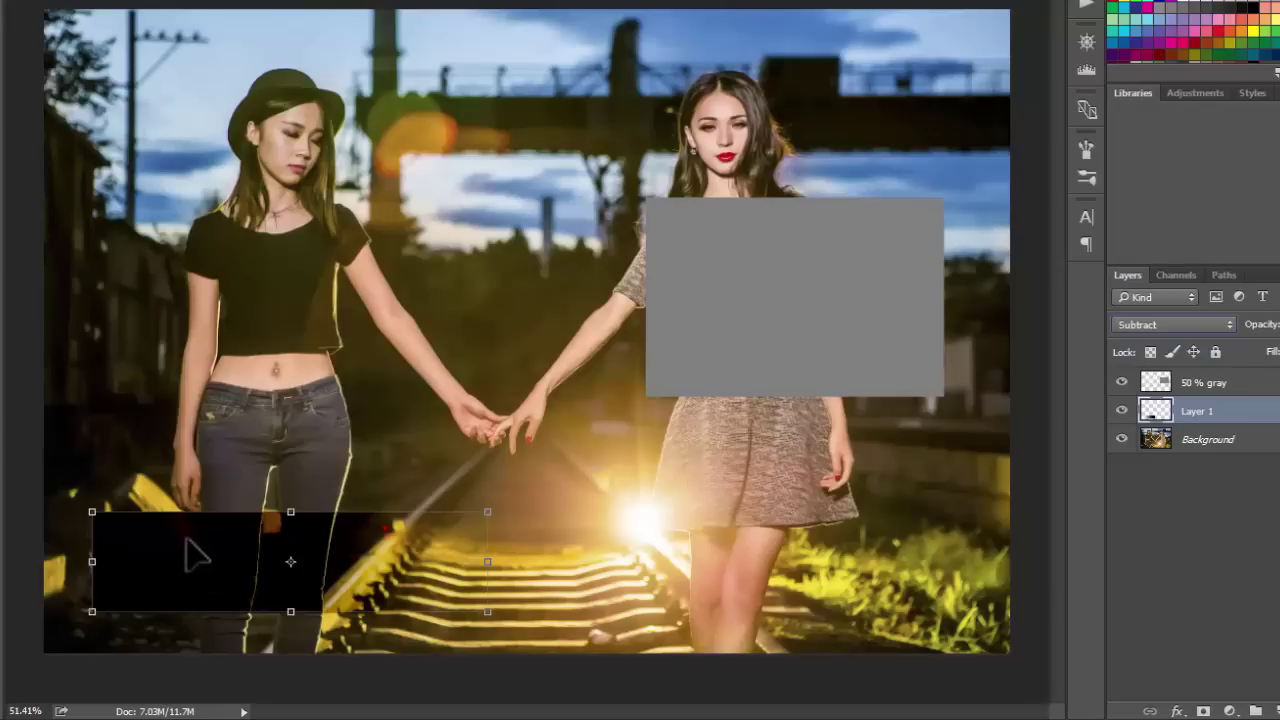
left_click_drag(228, 565, 308, 554)
left_click(1180, 324)
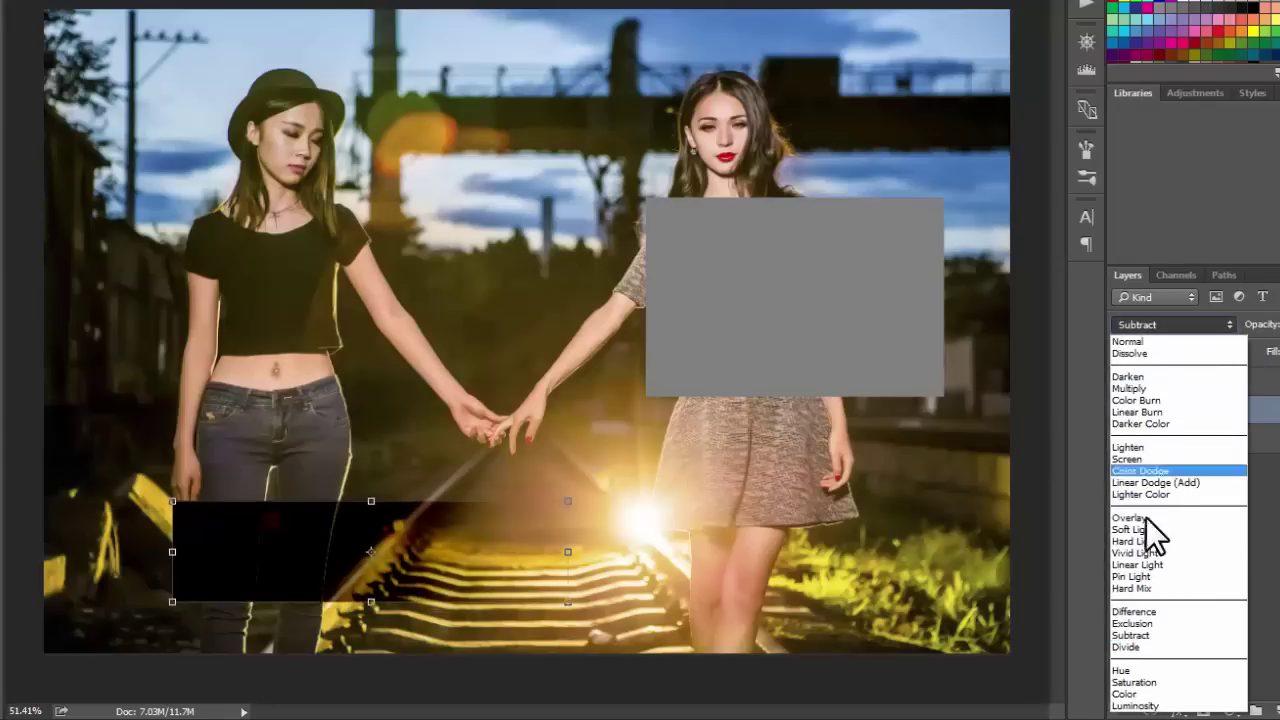
left_click(1130, 651)
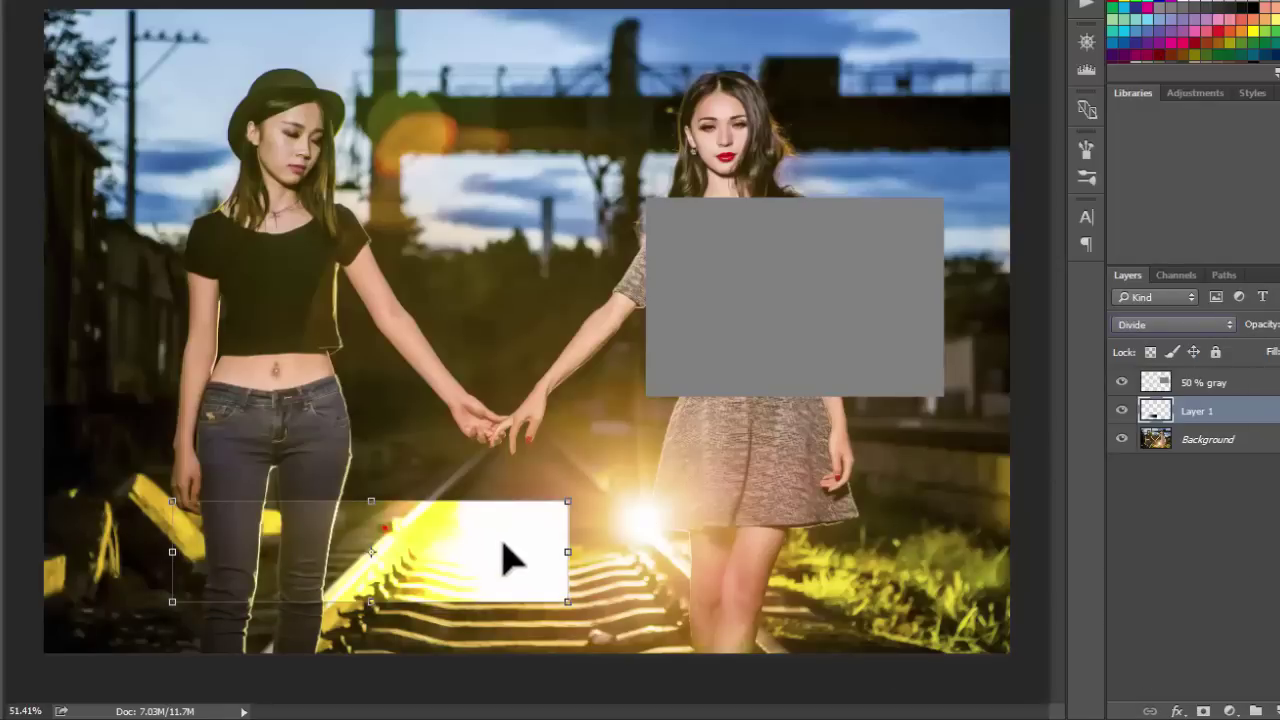
mouse_move(509, 557)
left_mouse_down()
mouse_move(537, 556)
mouse_move(480, 437)
mouse_move(503, 143)
left_mouse_up()
Step: Return the rectangle to Subtract over the midriff and move the gray square centrewards
key("ctrl+t")
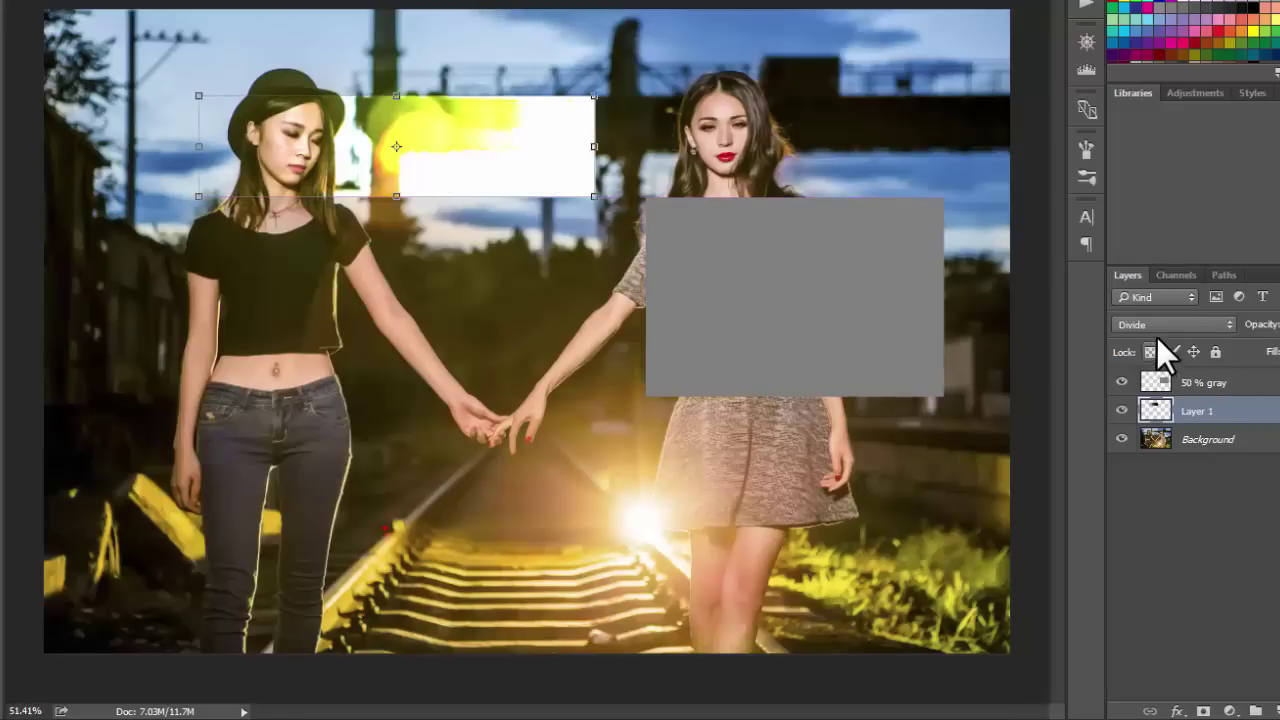
left_click(1152, 325)
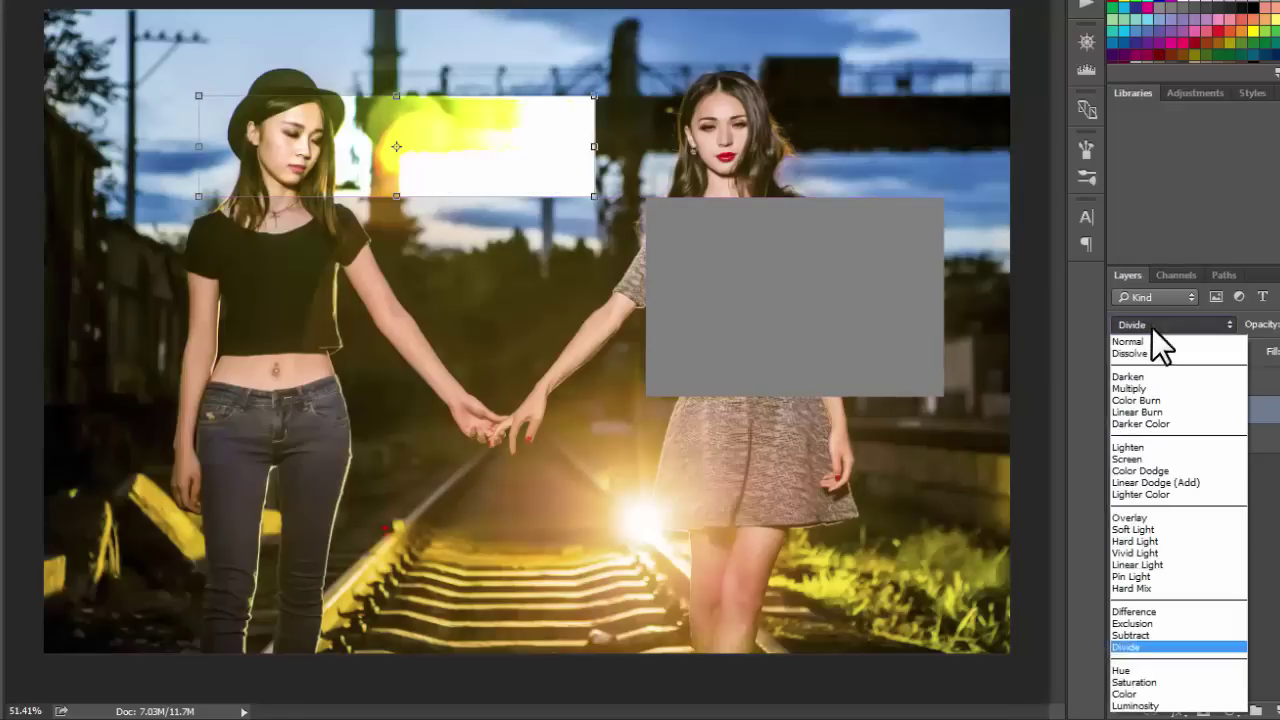
left_click(1138, 635)
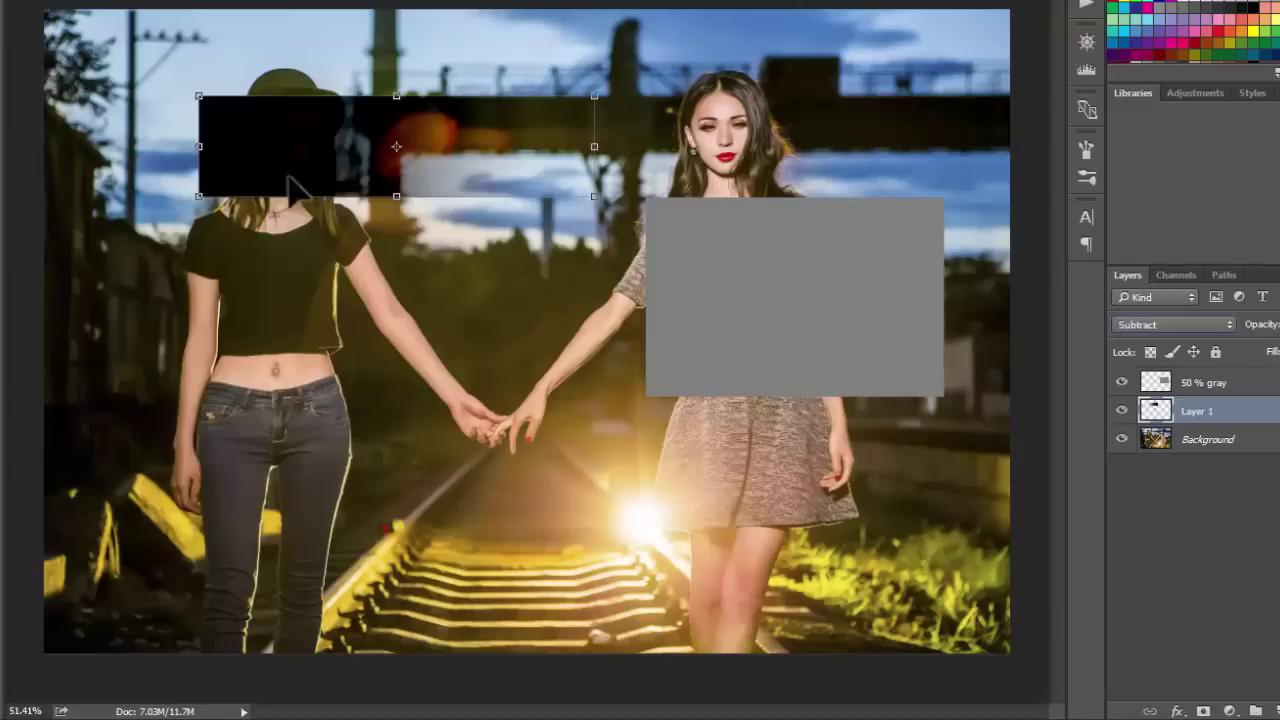
left_click_drag(232, 150, 151, 236)
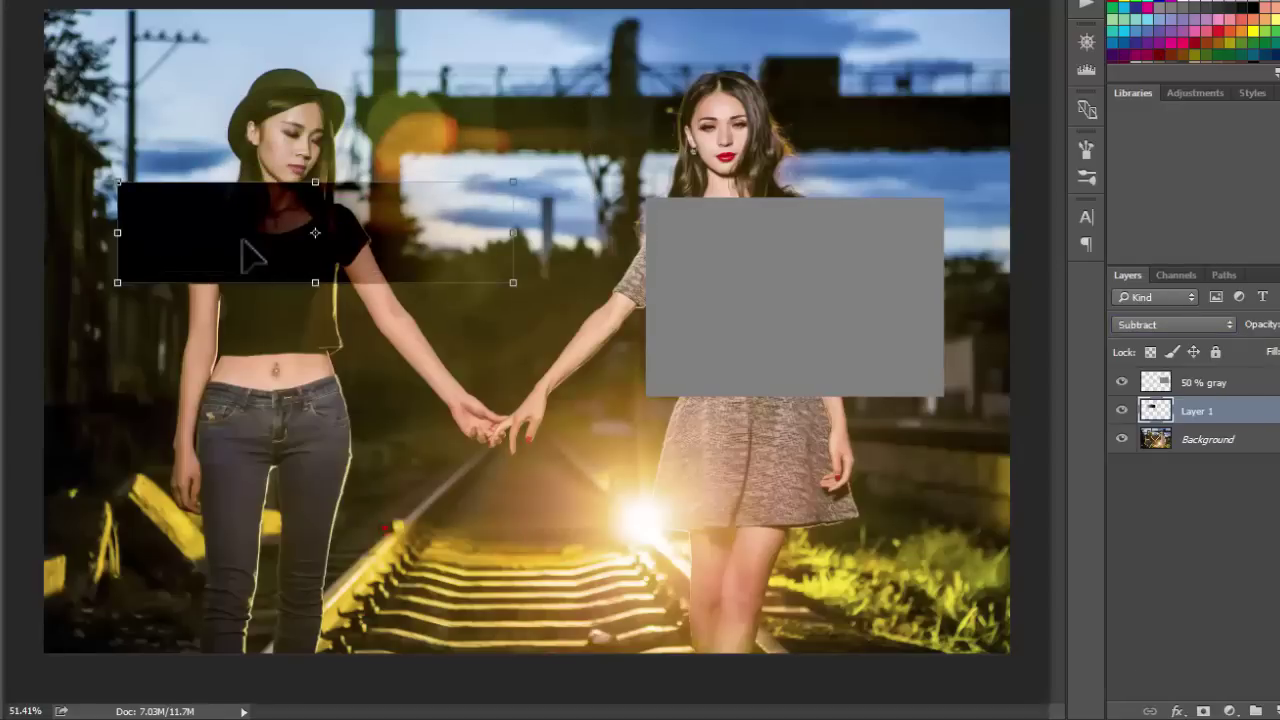
mouse_move(241, 240)
left_mouse_down()
mouse_move(231, 389)
mouse_move(271, 380)
left_mouse_up()
mouse_move(759, 341)
left_mouse_down()
mouse_move(672, 393)
mouse_move(677, 403)
left_mouse_up()
Step: Blend the gray square in Subtract and reposition the darkened square
left_click(1135, 325)
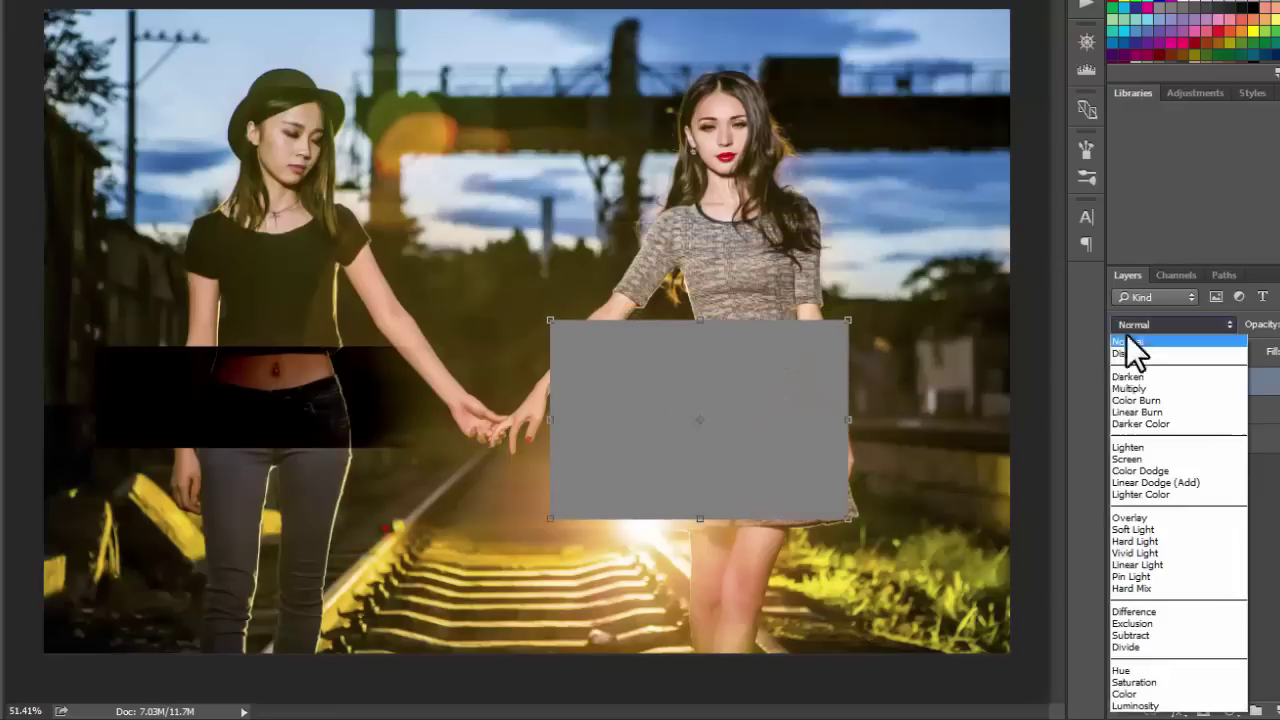
left_click(1132, 635)
left_click_drag(731, 457, 720, 518)
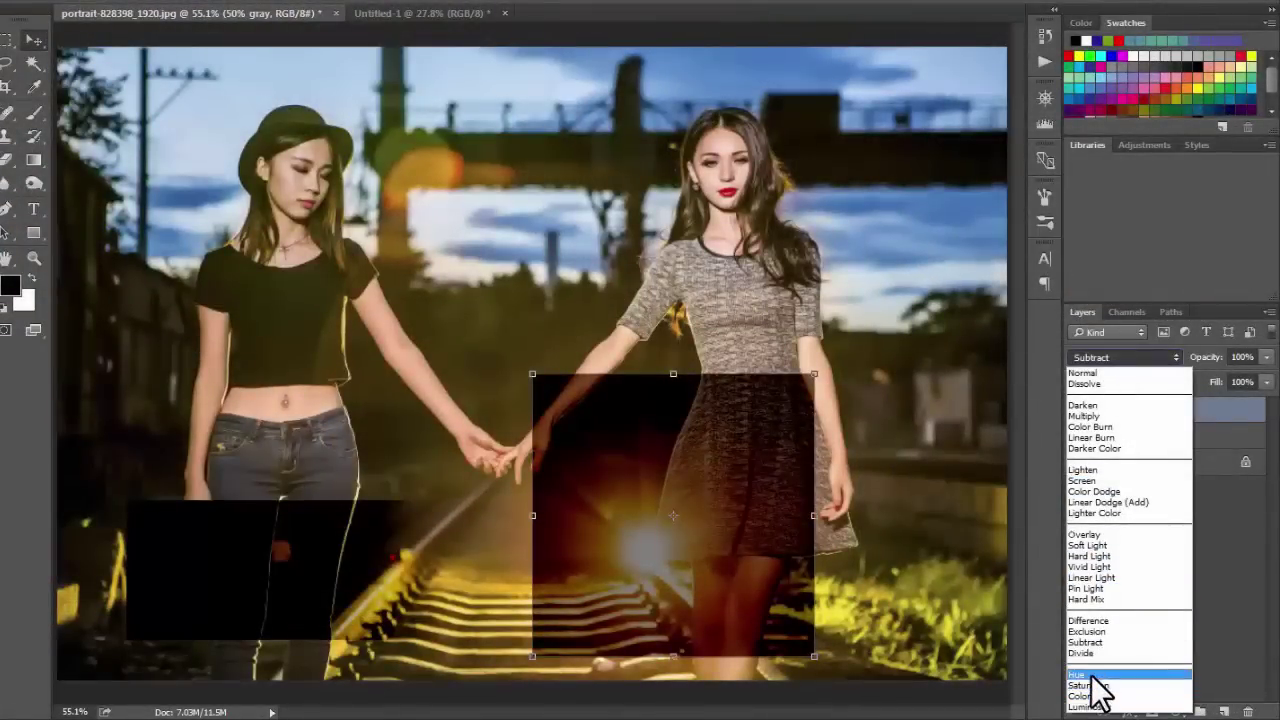
left_click(666, 500)
left_click_drag(674, 451, 643, 354)
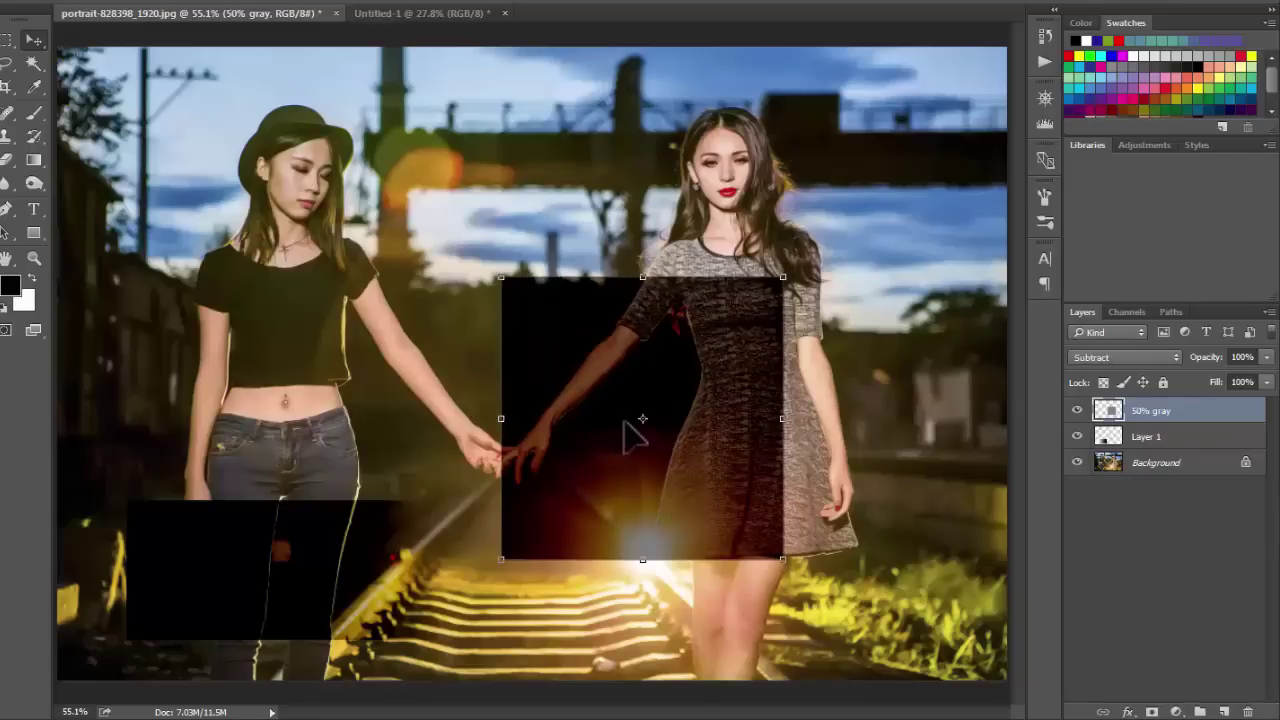
left_click_drag(649, 380, 668, 433)
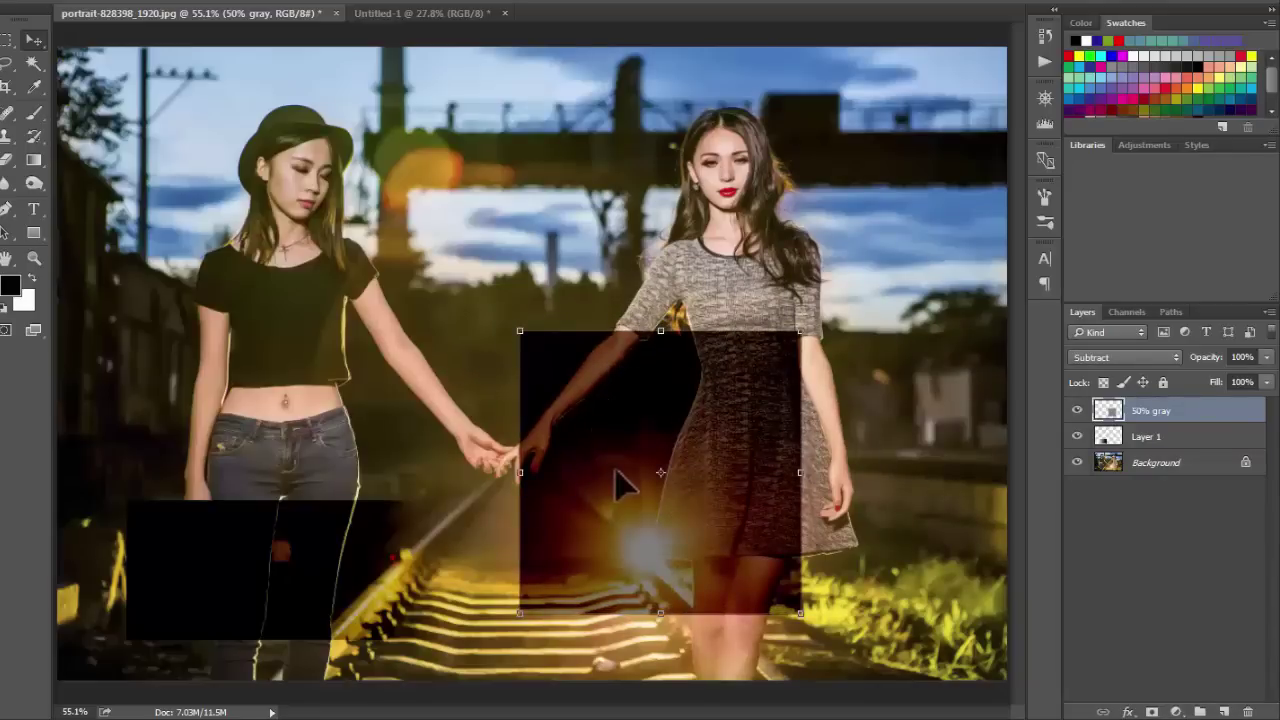
left_click_drag(617, 470, 790, 530)
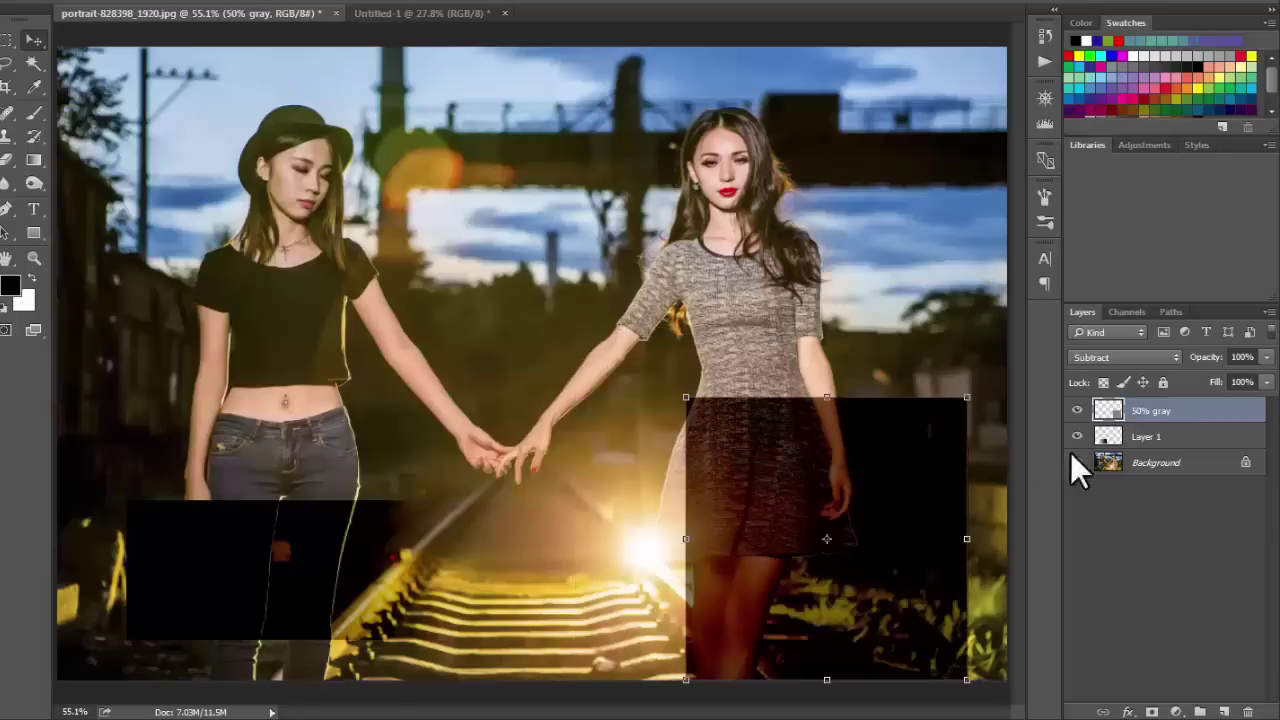
left_click_drag(857, 464, 831, 422)
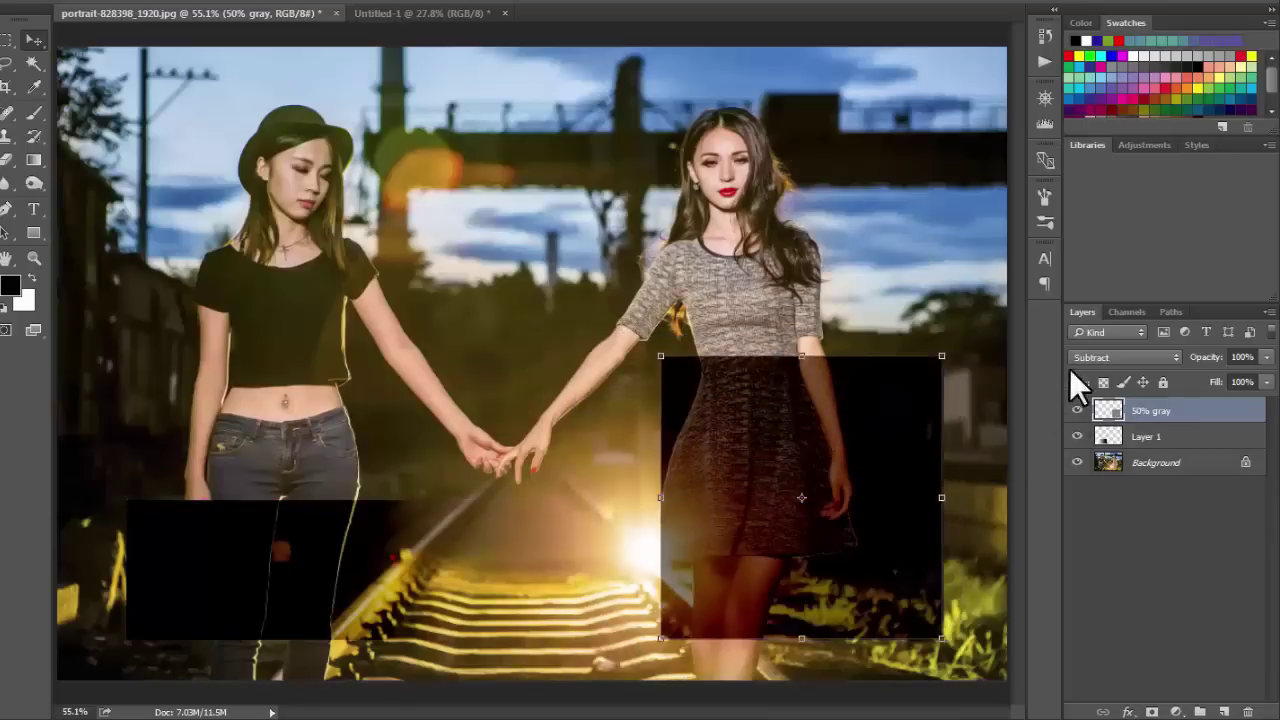
Step: Switch the gray square to Hue, then delete the black Layer 1 rectangle
left_click(1125, 357)
left_click(1093, 677)
mouse_move(877, 508)
left_mouse_down()
mouse_move(777, 266)
mouse_move(808, 177)
mouse_move(840, 470)
mouse_move(867, 506)
left_mouse_up()
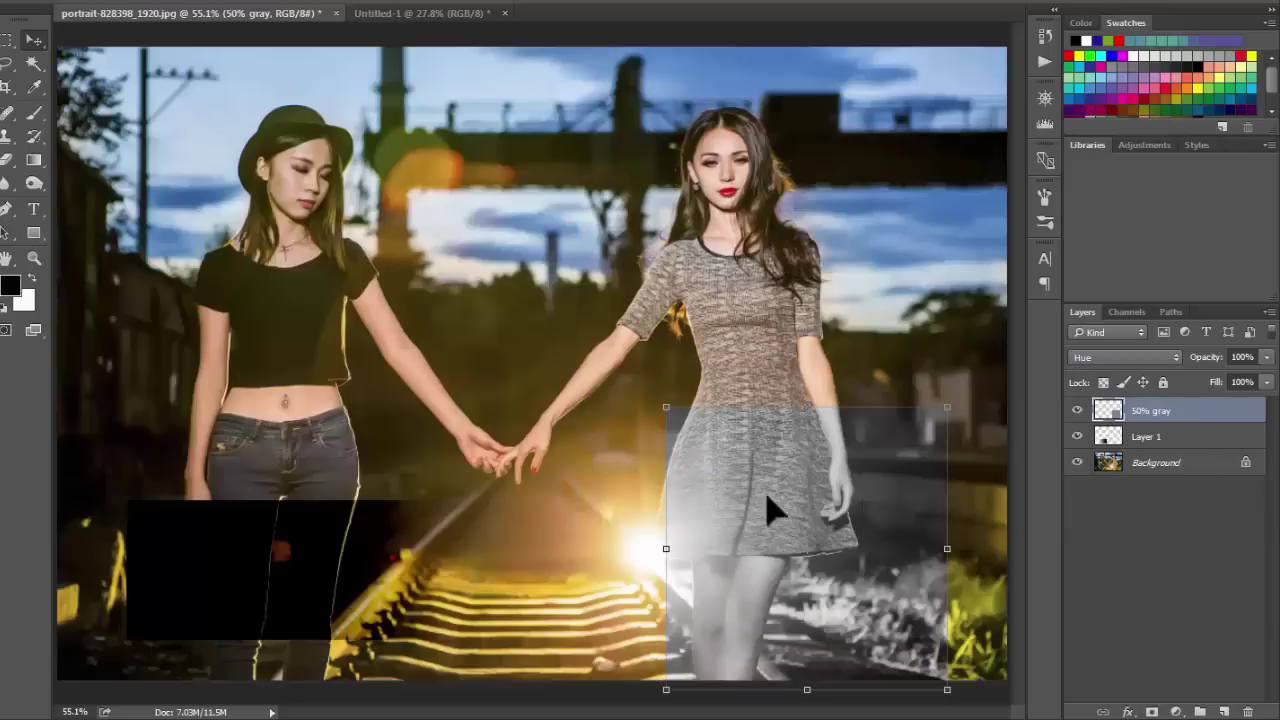
key("m")
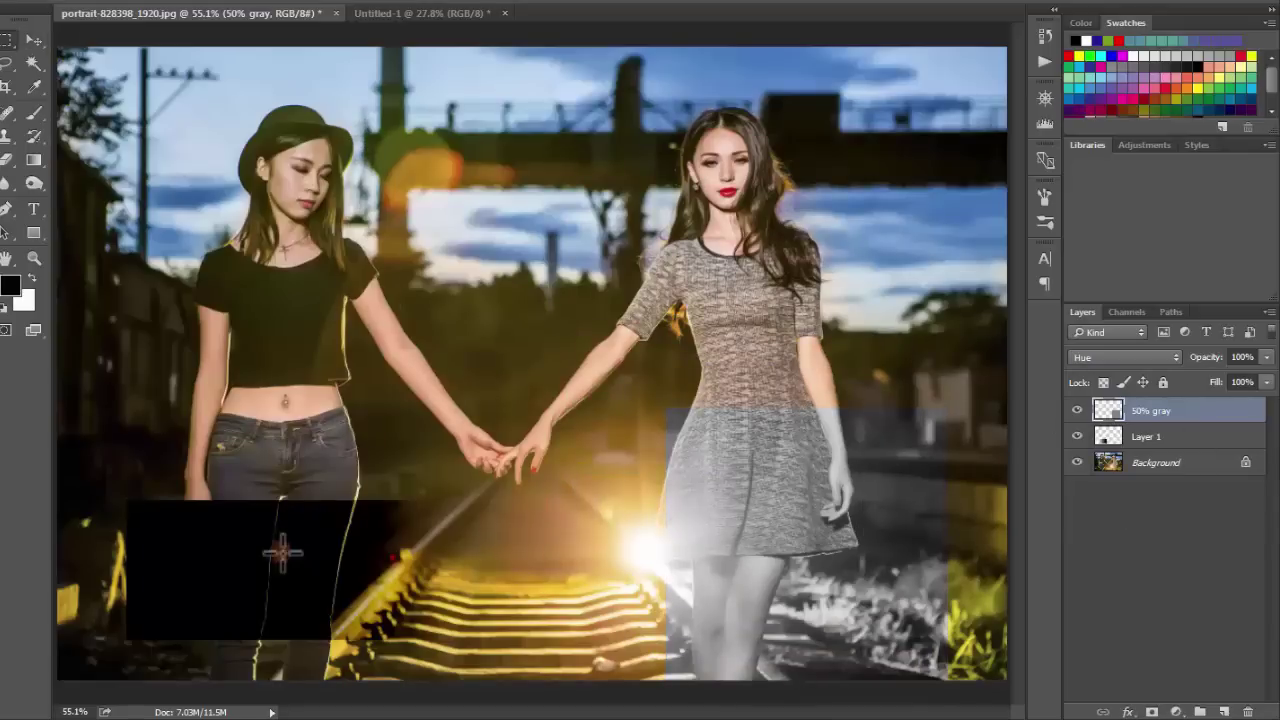
left_click_drag(282, 553, 212, 519)
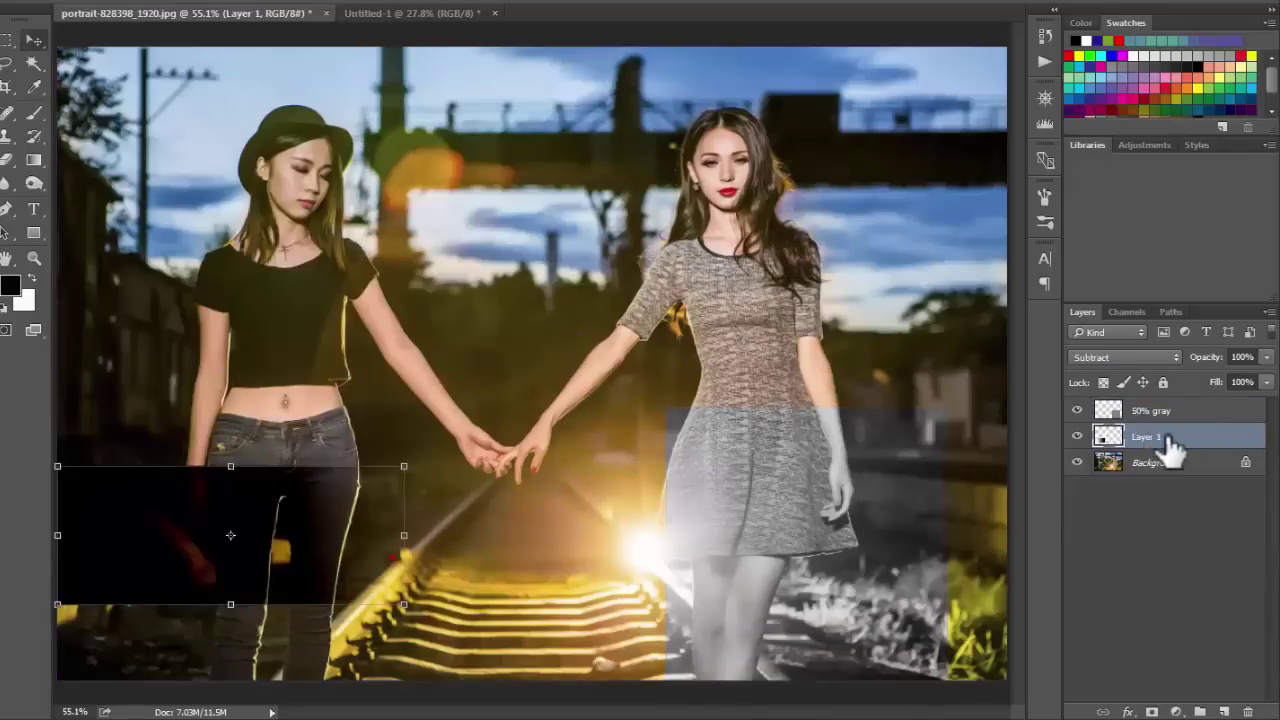
key("Delete")
Step: Put the gray square back to Normal at bottom-left and marquee across the right woman's chest
left_click_drag(790, 522, 478, 497)
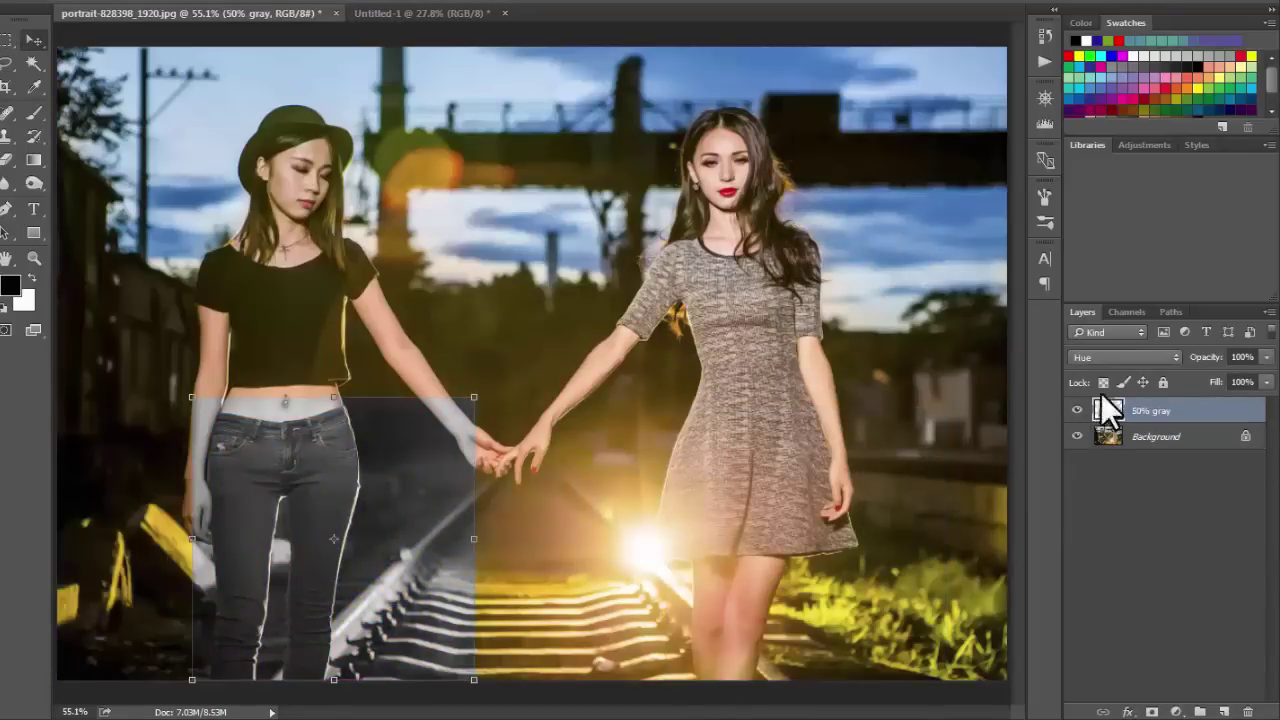
left_click(1122, 357)
left_click_drag(366, 528, 228, 505)
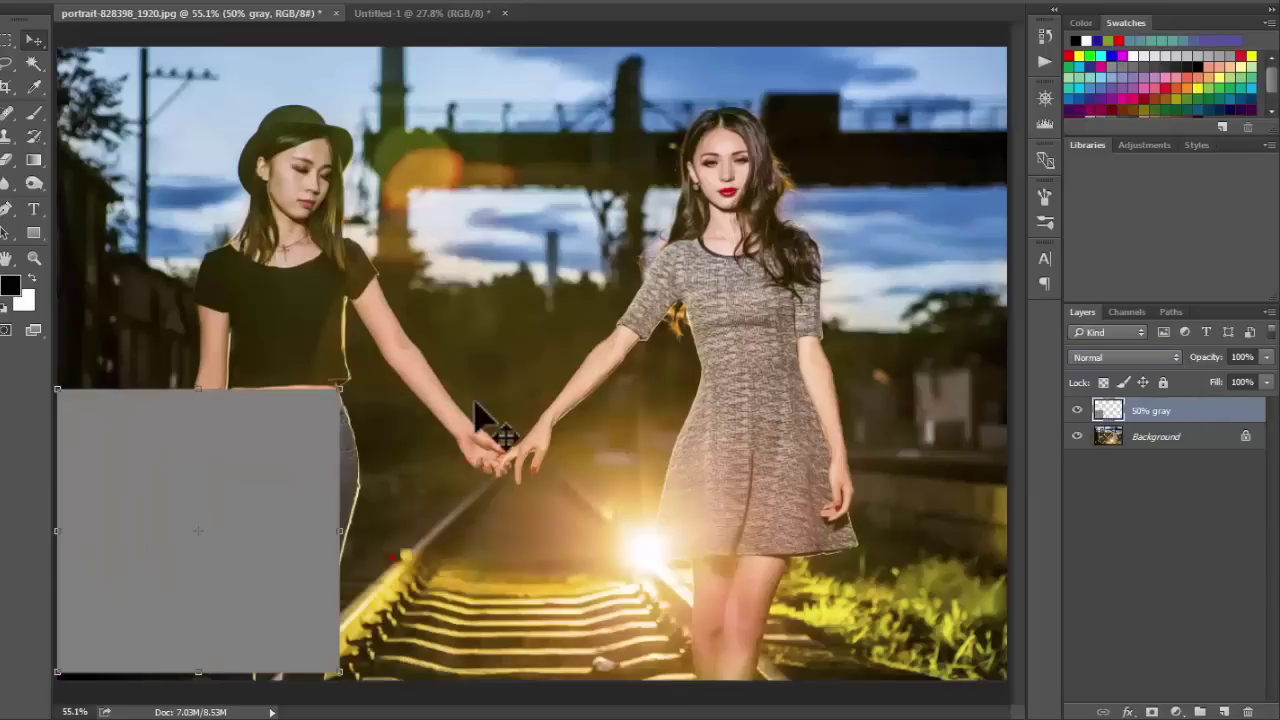
key("m")
left_click_drag(465, 212, 829, 349)
Step: Fill the selection with the rainbow spectrum gradient preset
key("g")
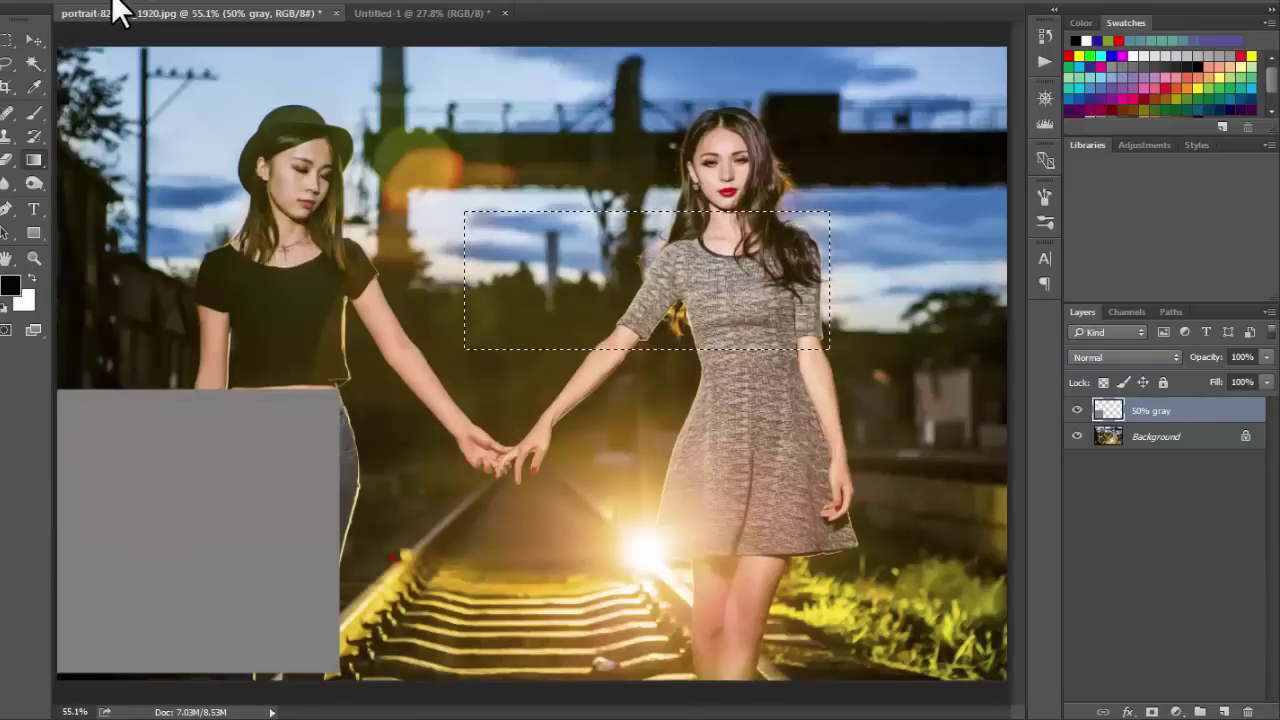
left_click(118, 8)
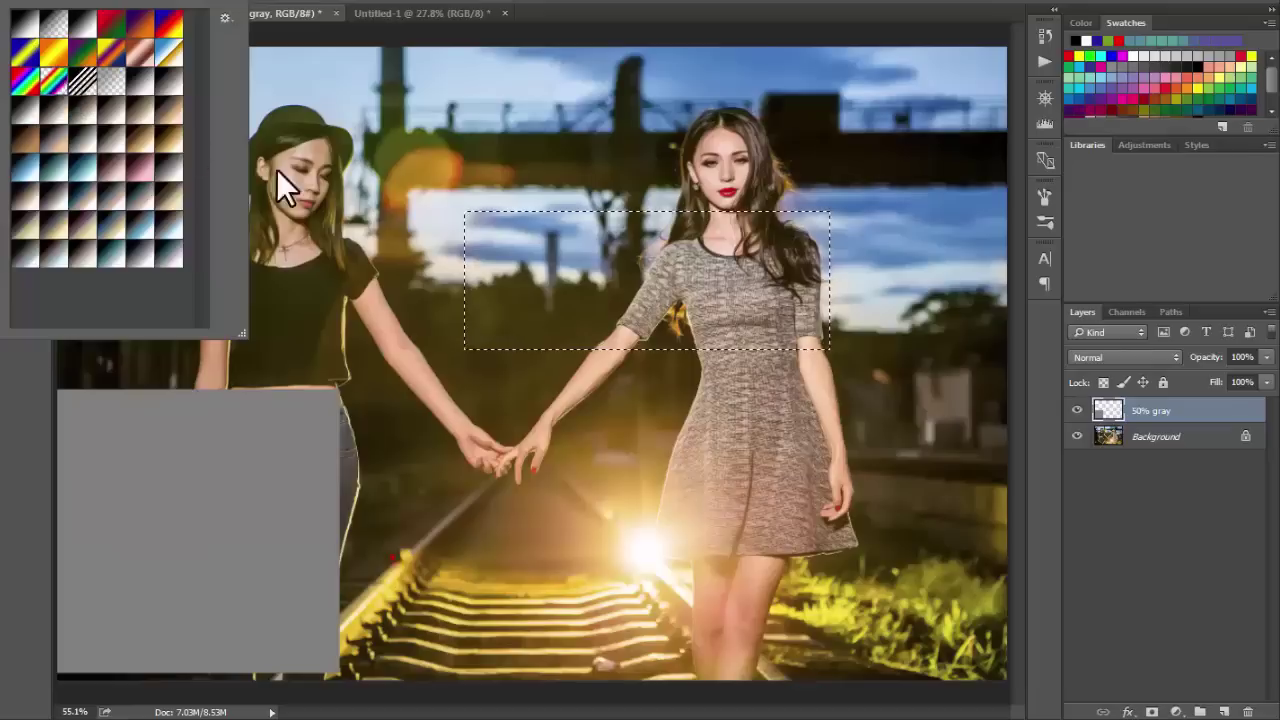
left_click_drag(452, 265, 644, 263)
left_click_drag(838, 263, 838, 263)
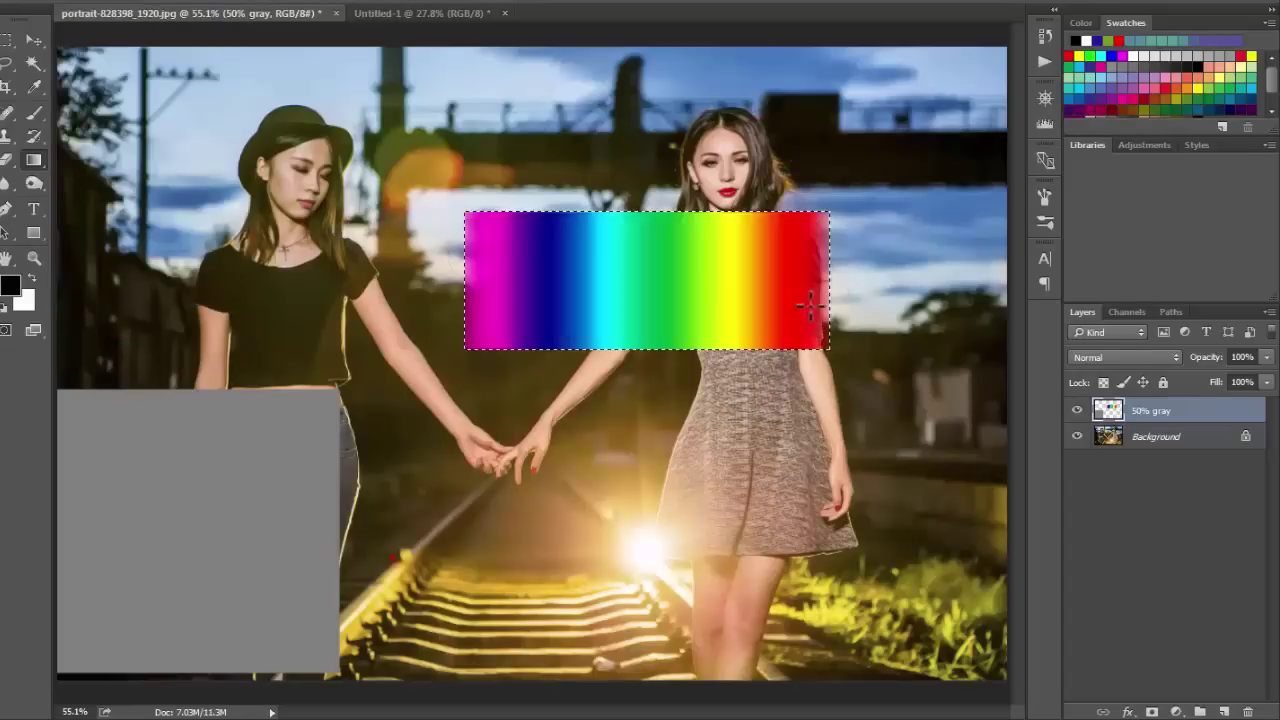
Step: Cut the gradient onto a new layer and move it down over the dress
key("ctrl+shift+j")
key("v")
left_click_drag(710, 339, 702, 393)
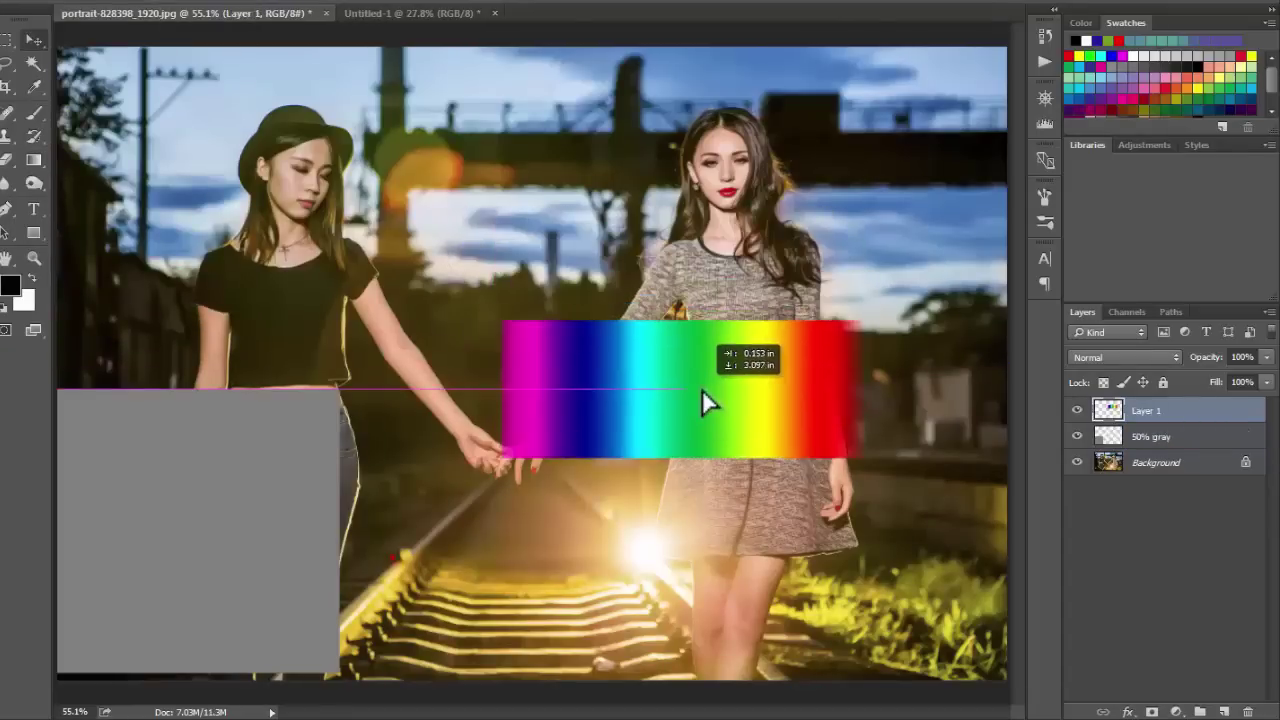
left_click(1120, 357)
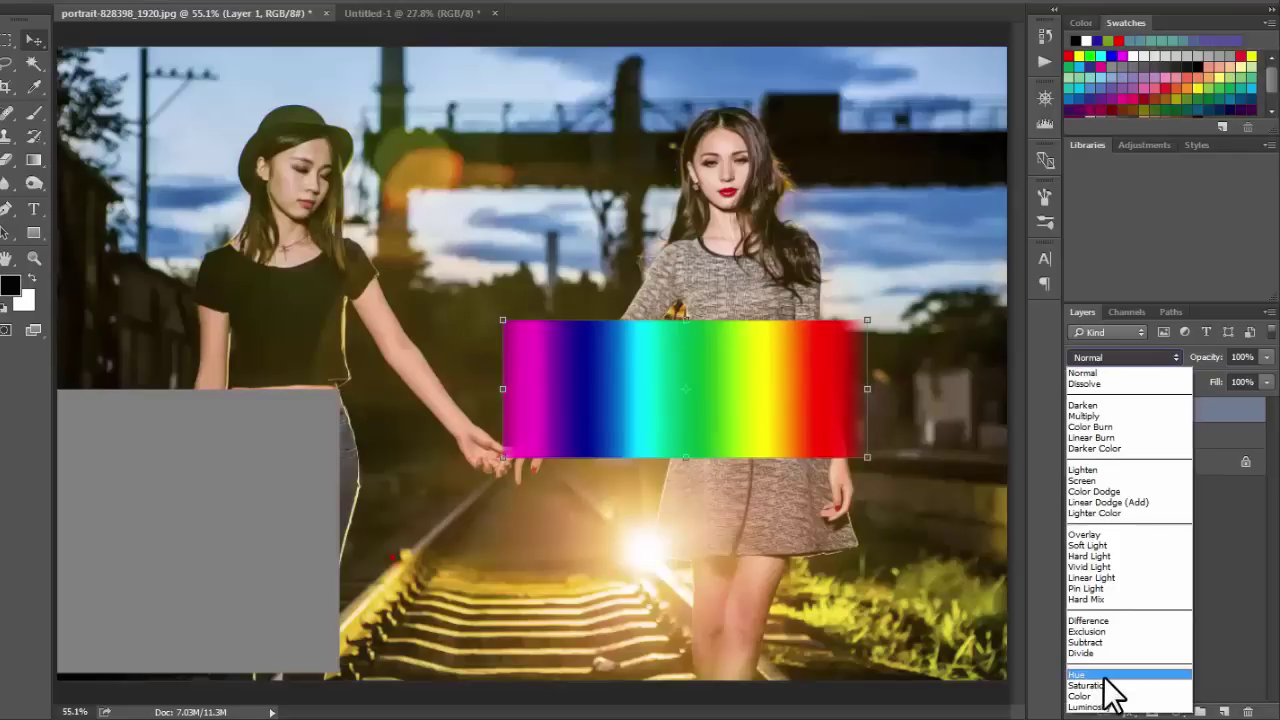
Step: Blend the rainbow strip in Hue and hide the 50% gray layer
left_click(1104, 676)
mouse_move(678, 437)
left_mouse_down()
mouse_move(310, 225)
mouse_move(335, 165)
left_mouse_up()
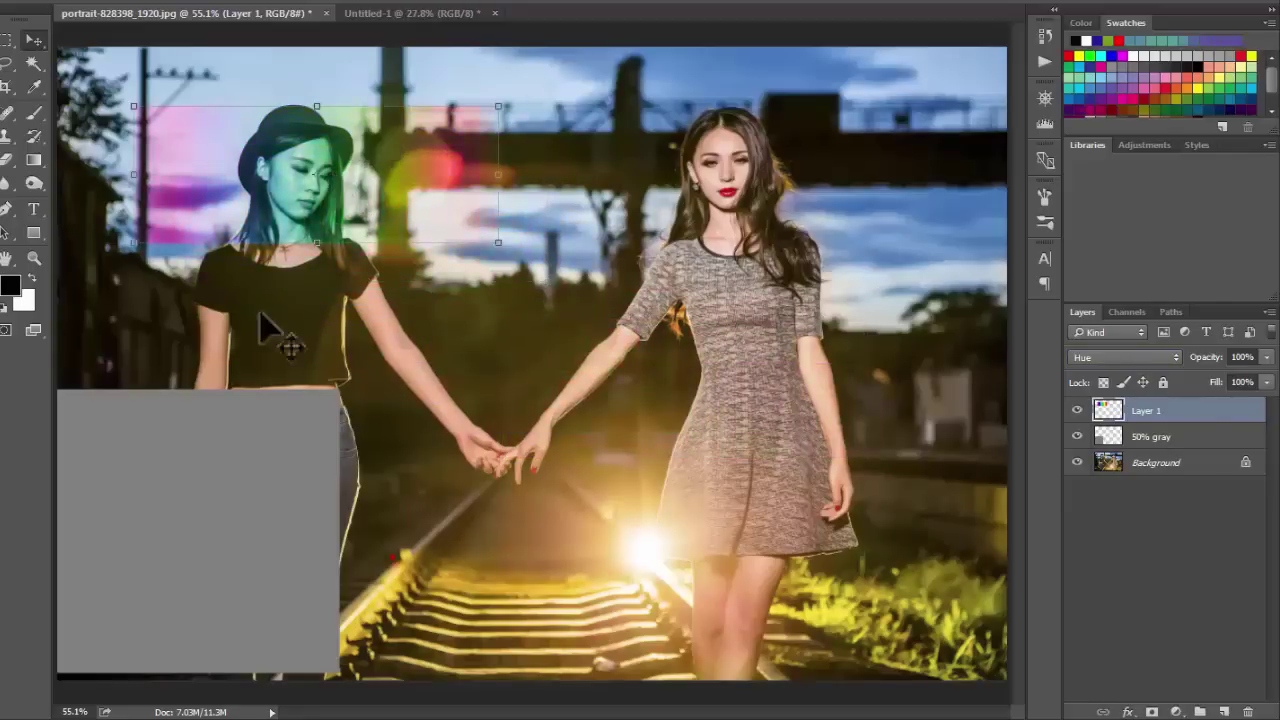
left_click(223, 529)
left_click(1078, 437)
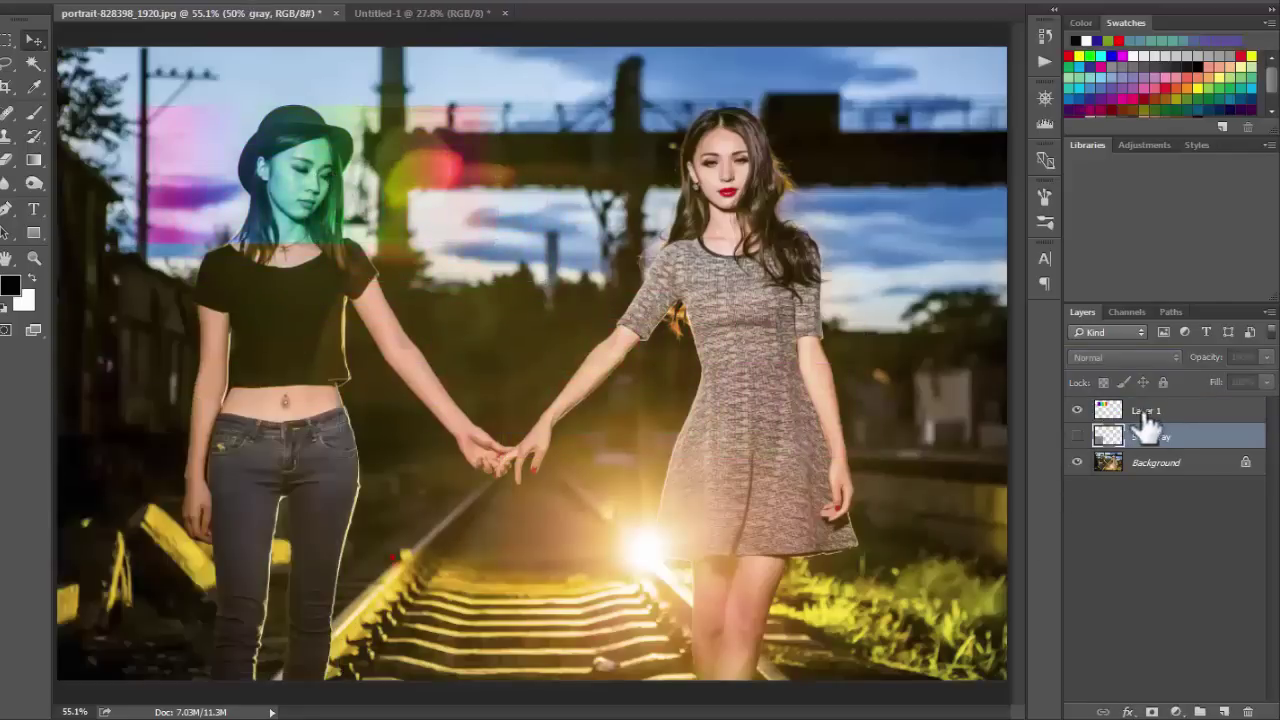
Step: Resize the rainbow strip and place it over the joined hands
left_click(1146, 411)
mouse_move(177, 189)
left_mouse_down()
mouse_move(157, 126)
mouse_move(114, 112)
left_mouse_up()
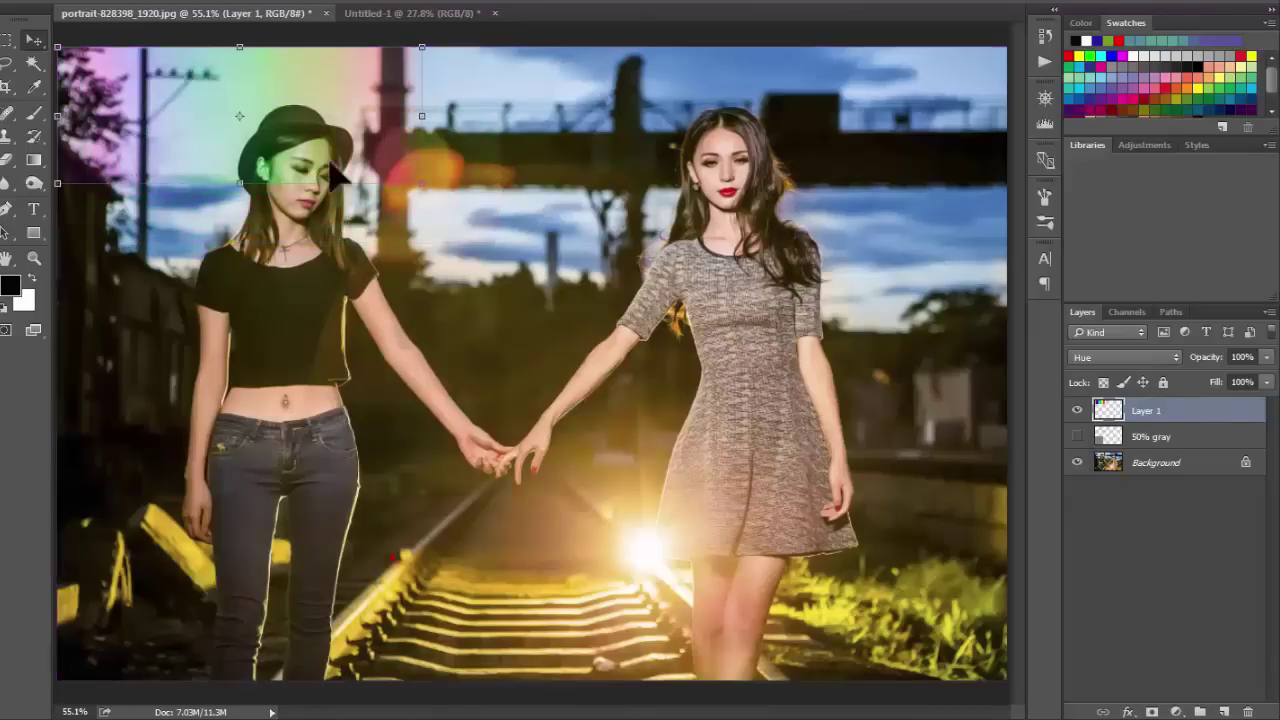
mouse_move(422, 183)
left_mouse_down()
mouse_move(942, 640)
mouse_move(1006, 665)
mouse_move(1008, 682)
left_mouse_up()
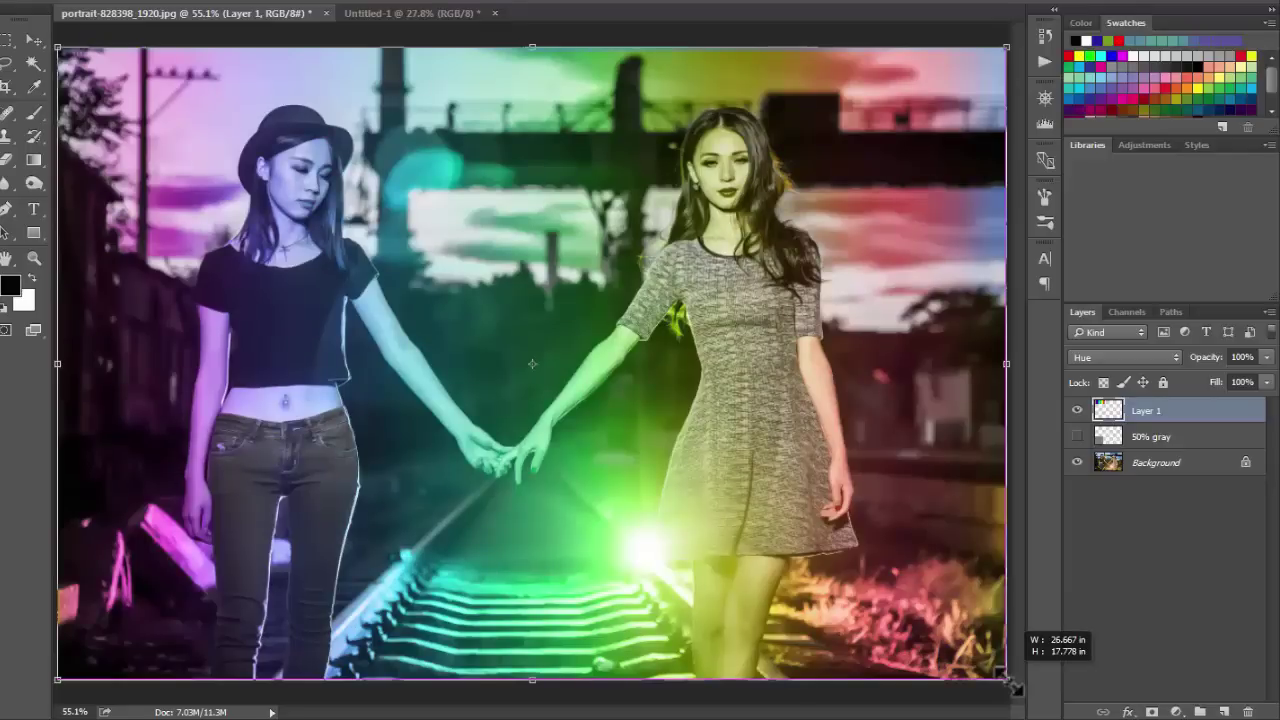
left_click_drag(1010, 684, 479, 194)
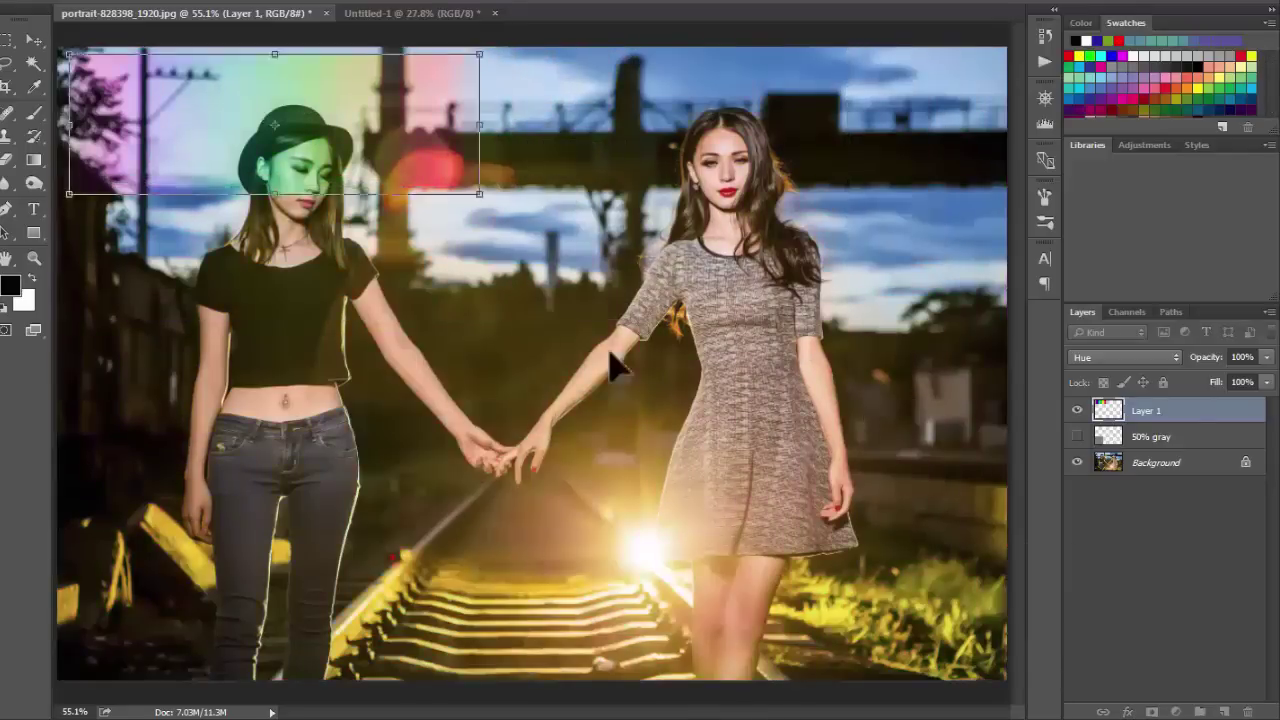
left_click_drag(369, 152, 726, 431)
left_click(1086, 352)
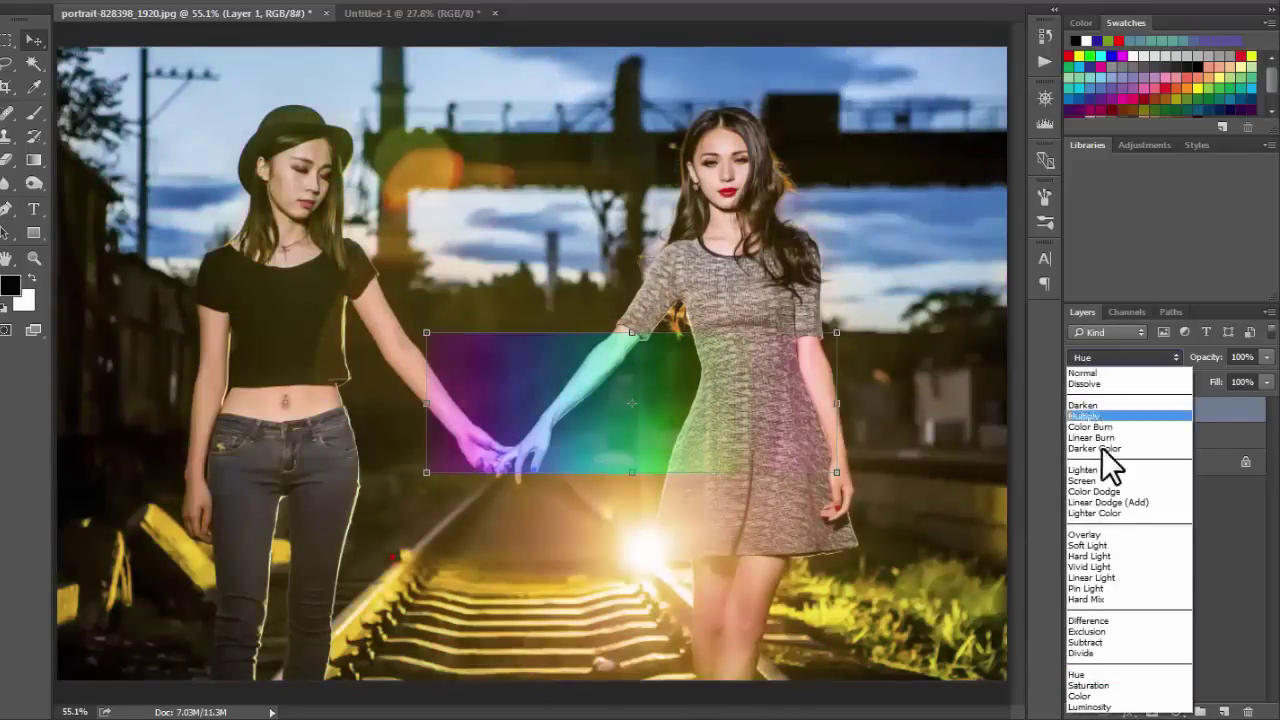
Step: Blend the rainbow strip in Saturation mode and try it over the dress and left woman's head
left_click(1090, 686)
mouse_move(795, 445)
left_mouse_down()
mouse_move(645, 530)
mouse_move(483, 220)
left_mouse_up()
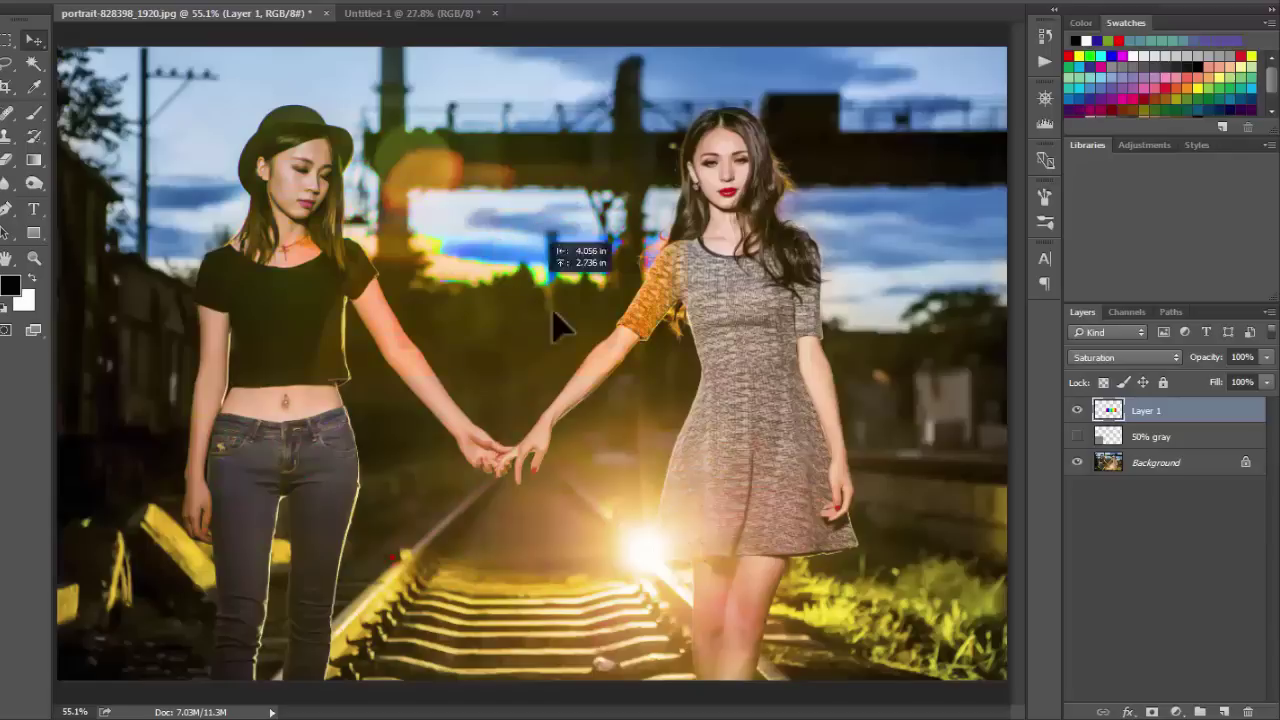
mouse_move(483, 220)
left_mouse_down()
mouse_move(635, 420)
mouse_move(721, 181)
left_mouse_up()
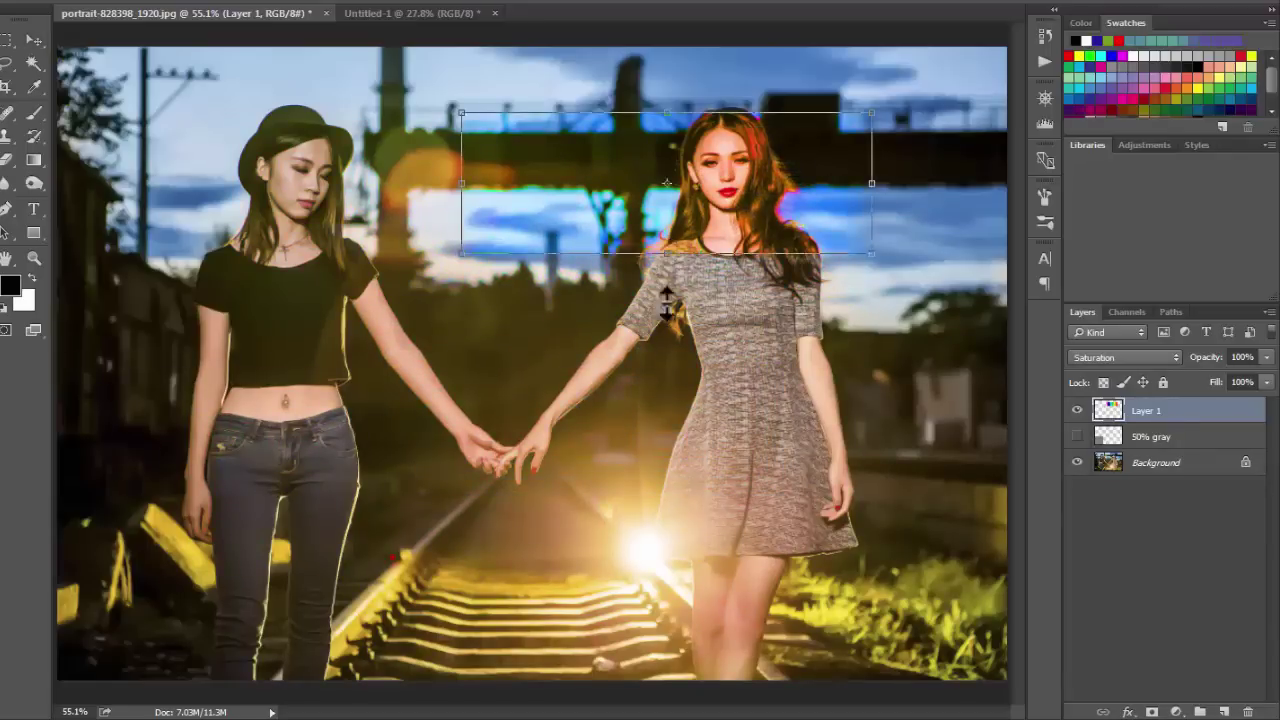
left_click_drag(666, 255, 666, 628)
left_click_drag(763, 352, 465, 332)
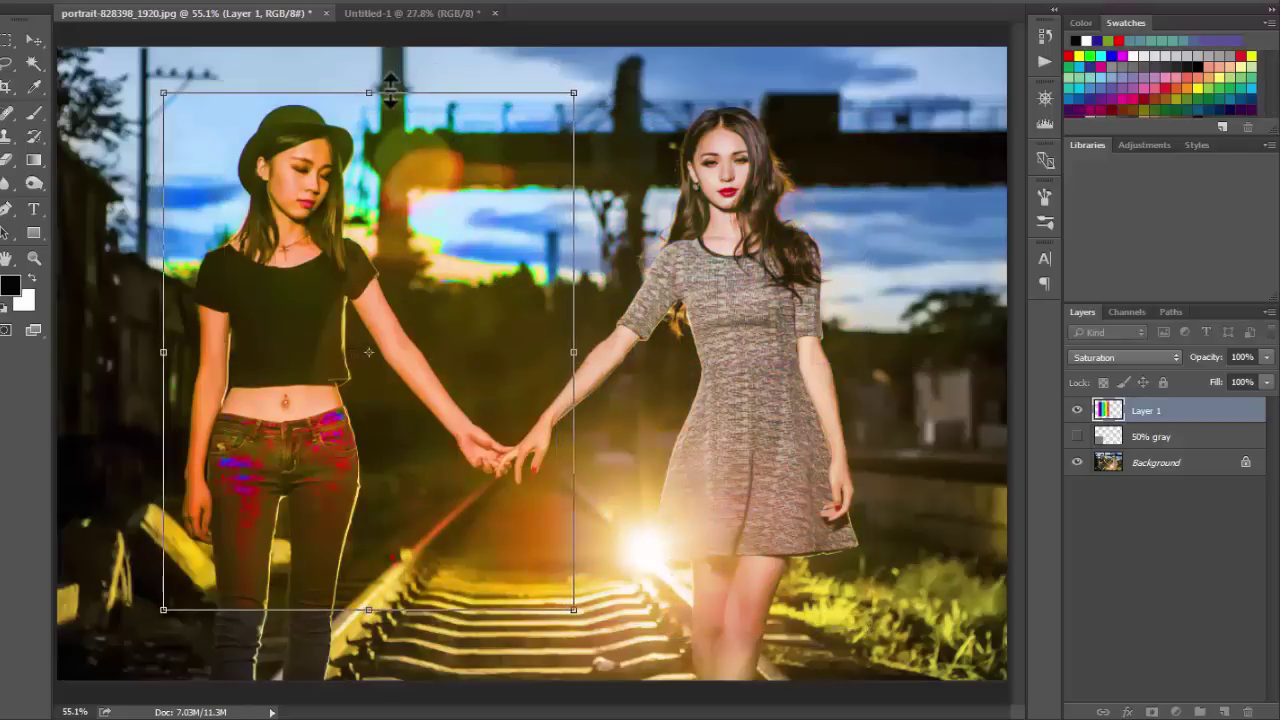
mouse_move(390, 117)
left_mouse_down()
mouse_move(380, 260)
mouse_move(290, 170)
left_mouse_up()
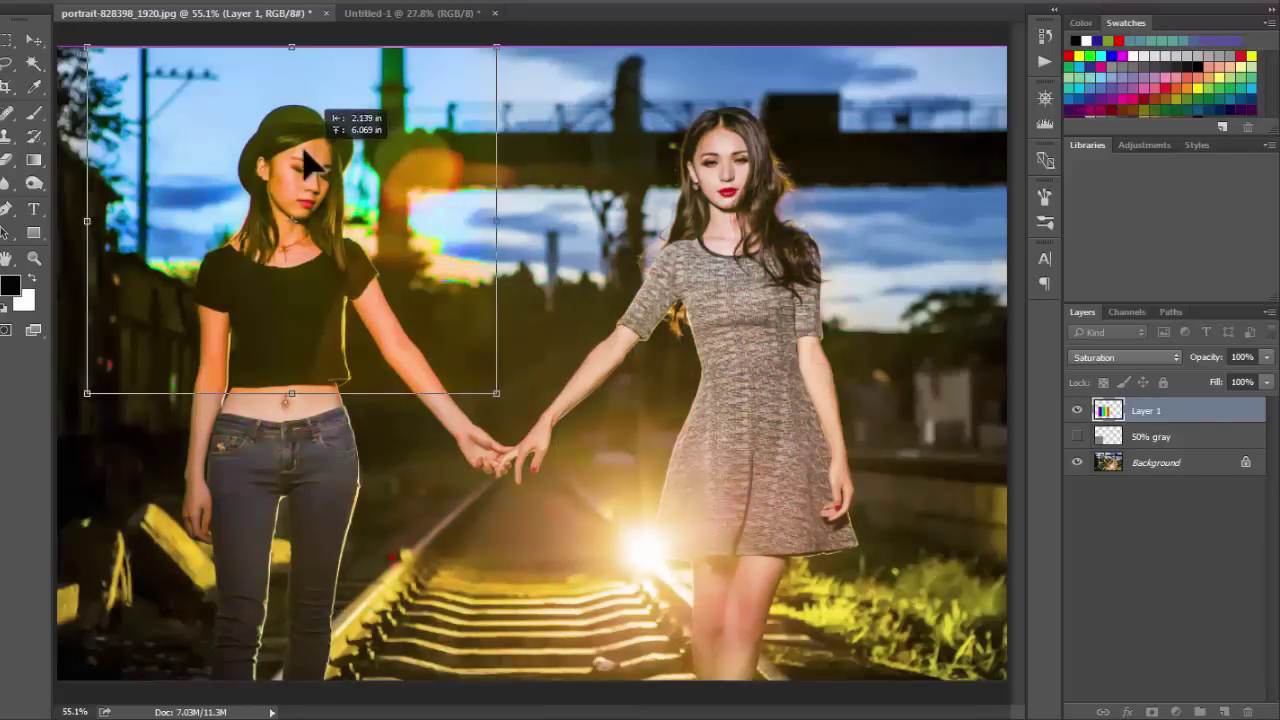
Step: Enlarge the rainbow over the whole photo, test a lower opacity, then shrink it to the upper-left
mouse_move(468, 392)
left_mouse_down()
mouse_move(1040, 650)
mouse_move(1004, 678)
left_mouse_up()
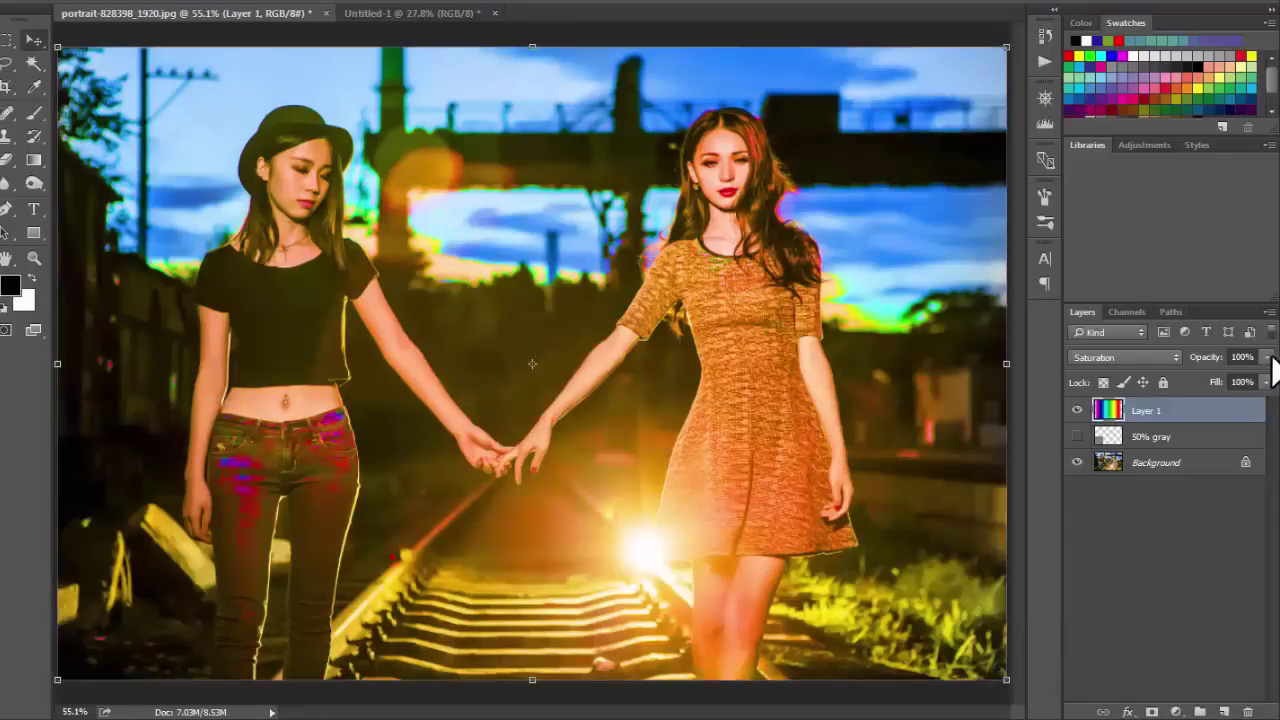
left_click_drag(1268, 357, 1205, 377)
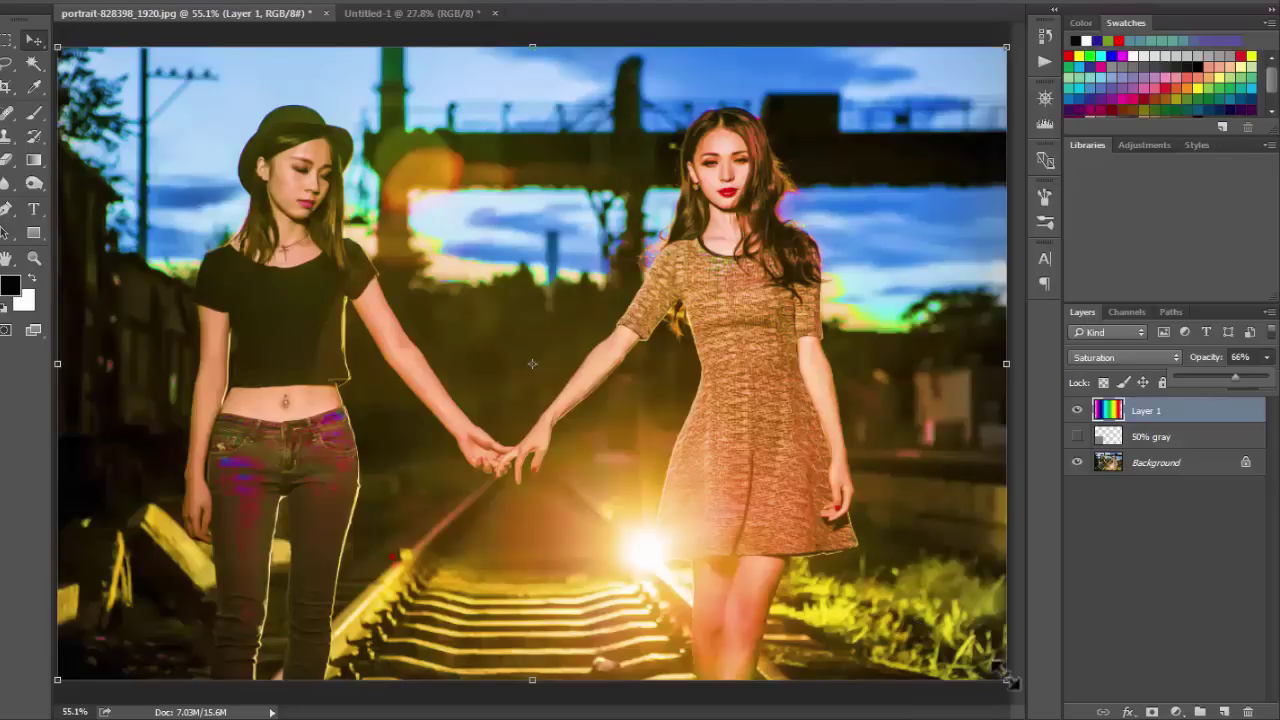
mouse_move(1008, 679)
left_mouse_down()
mouse_move(866, 437)
mouse_move(866, 523)
mouse_move(918, 651)
mouse_move(1020, 466)
mouse_move(966, 510)
mouse_move(950, 590)
mouse_move(1012, 686)
left_mouse_up()
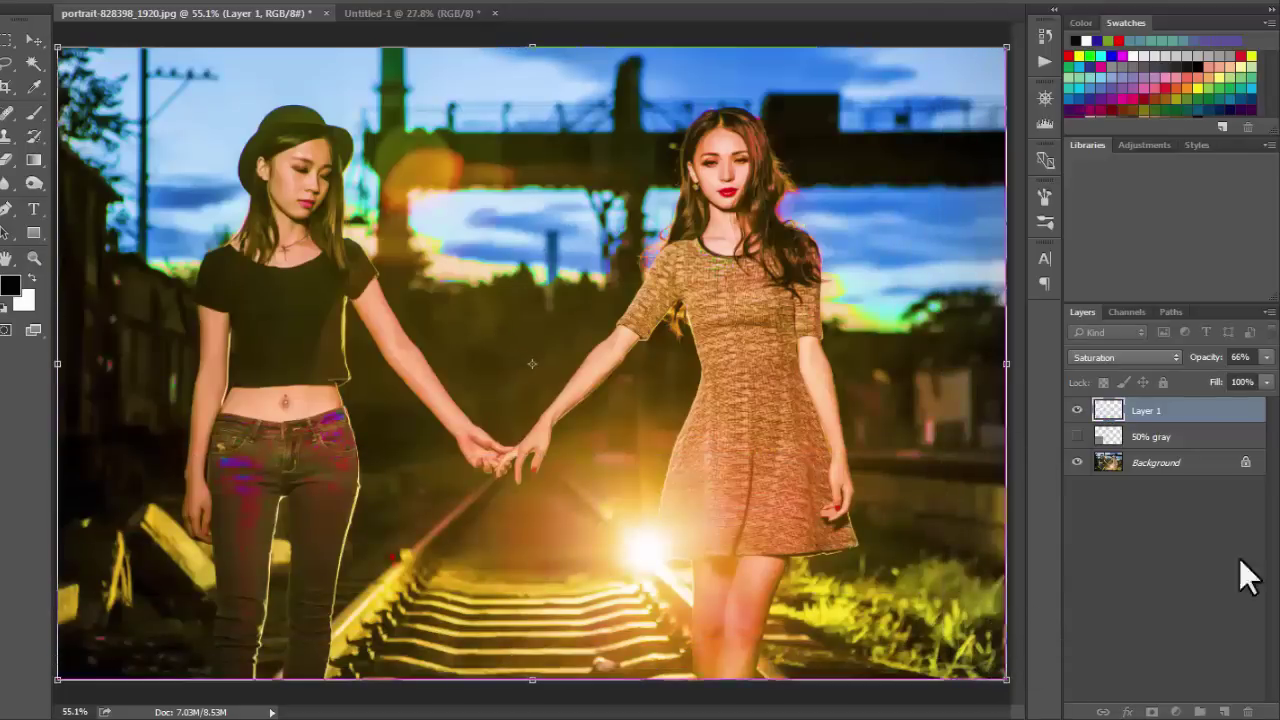
left_click(1266, 357)
left_click(843, 482)
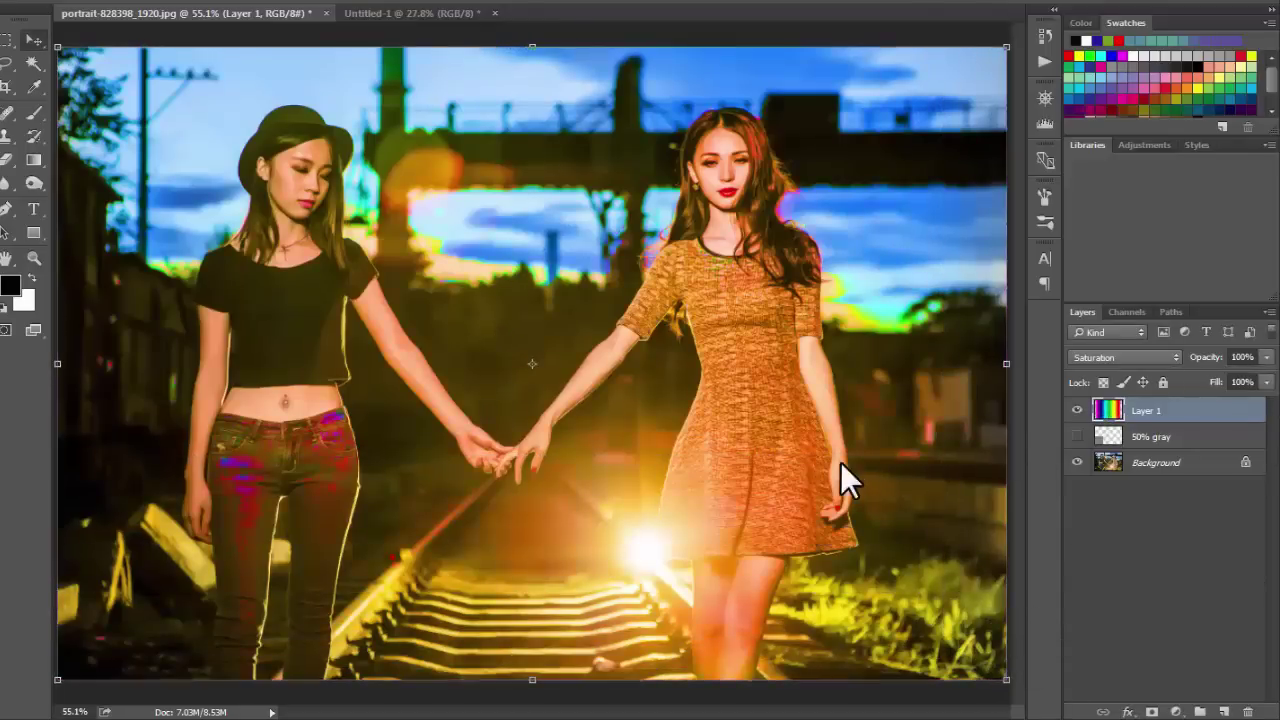
left_click_drag(1008, 688, 609, 281)
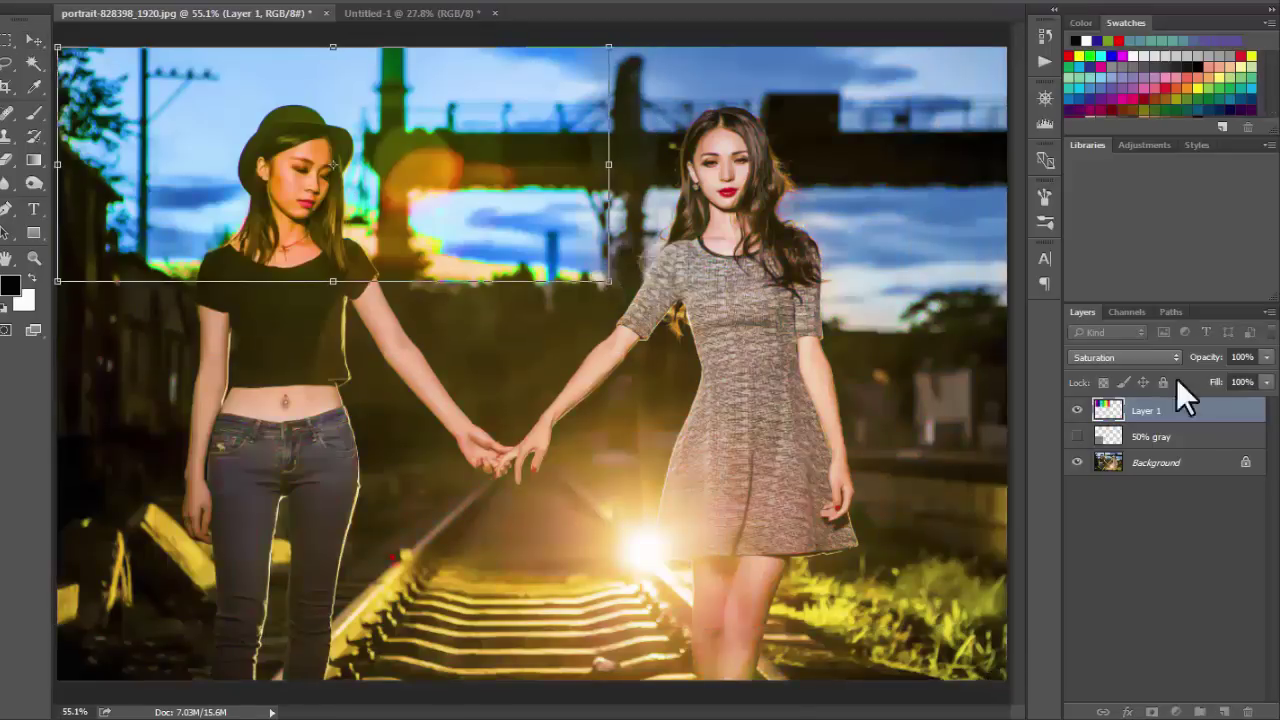
Step: Switch the rainbow layer to Color blending and try it over the women and top-left corner
left_click(1100, 360)
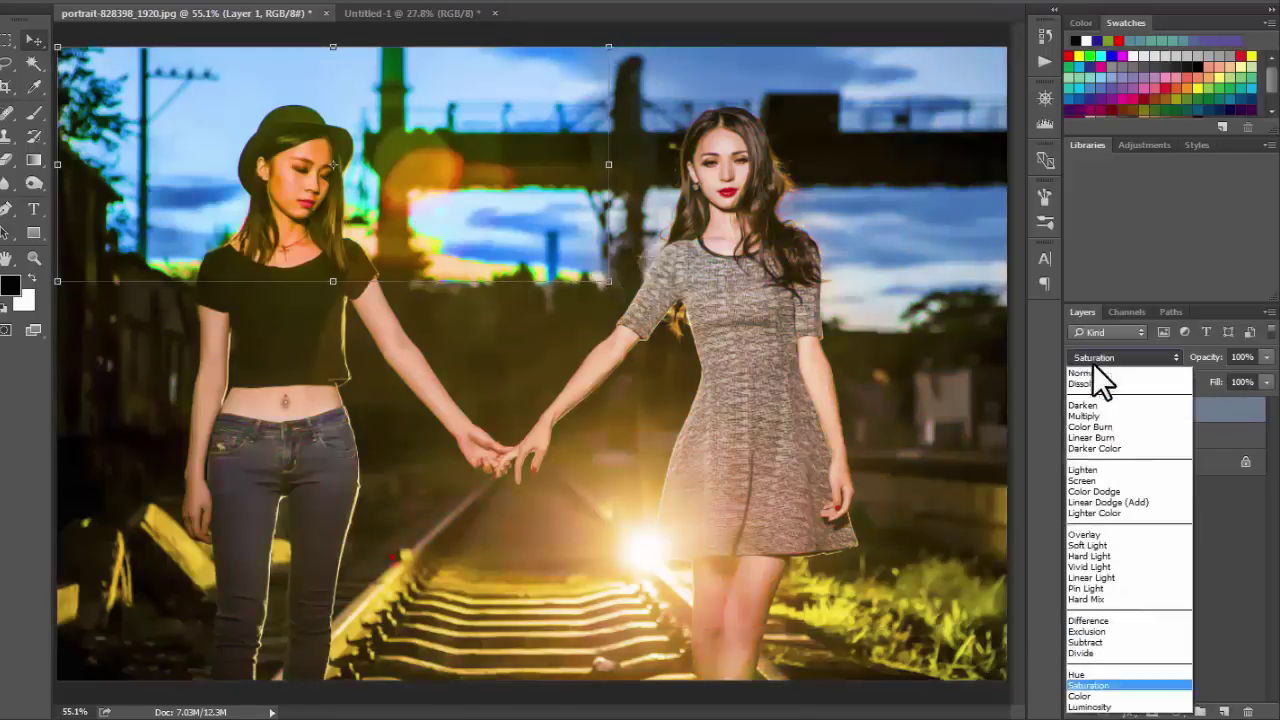
left_click(1103, 696)
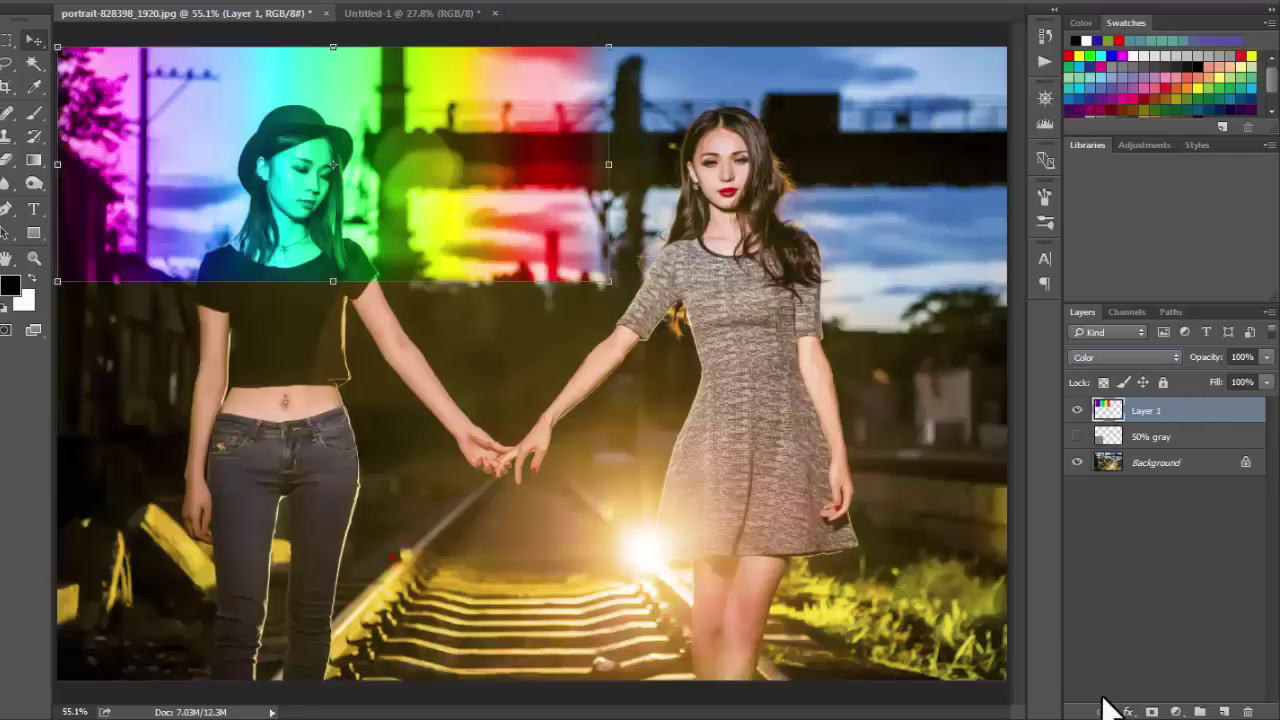
mouse_move(478, 185)
left_mouse_down()
mouse_move(586, 214)
mouse_move(651, 300)
mouse_move(600, 318)
left_mouse_up()
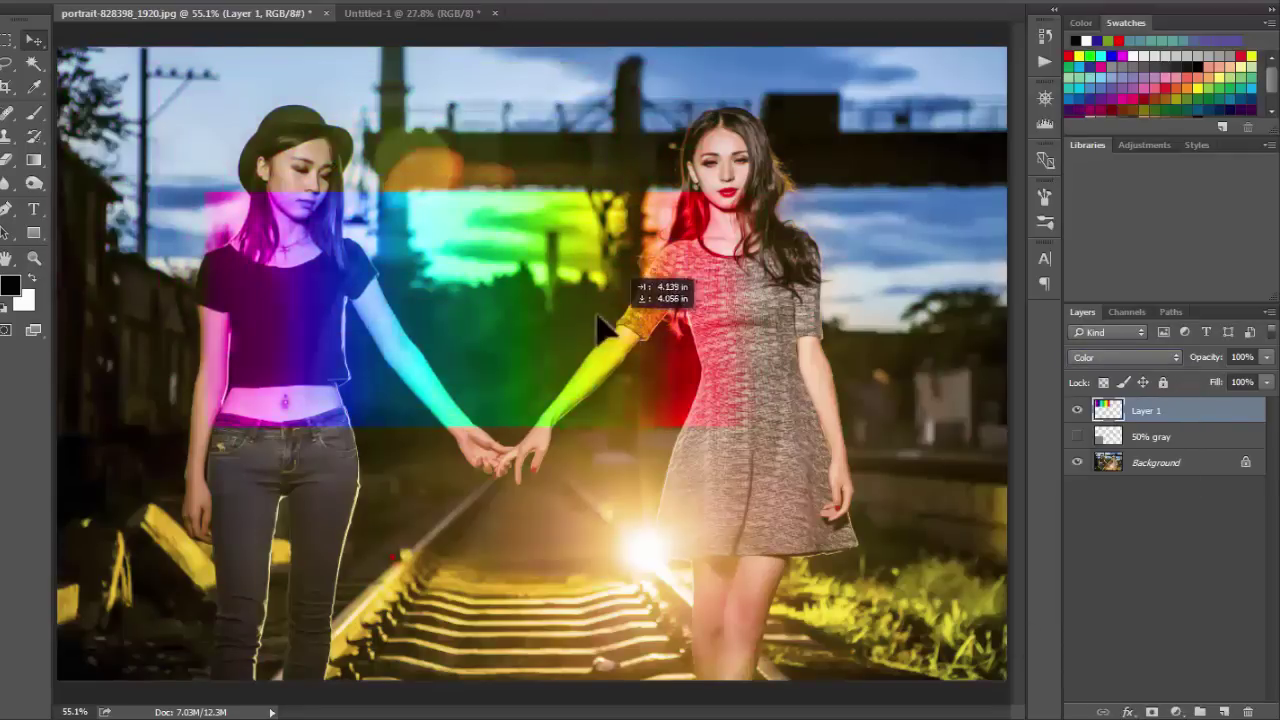
left_click_drag(487, 272, 333, 130)
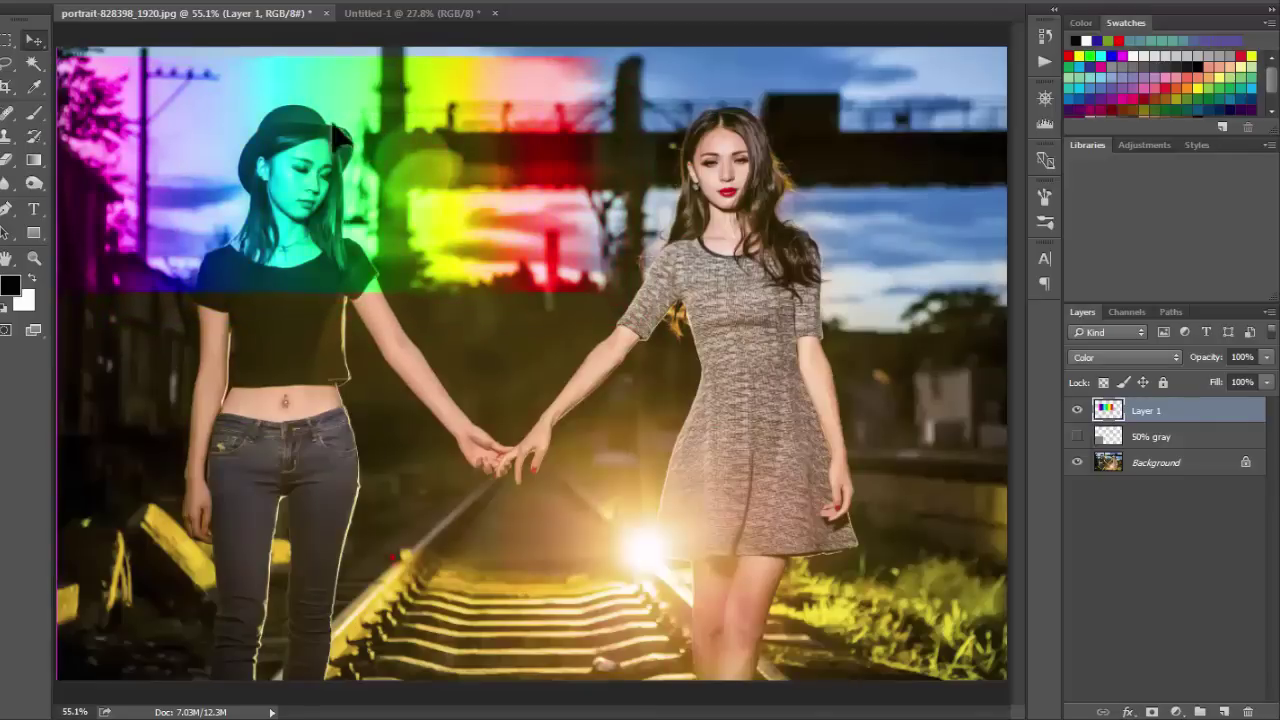
Step: Position the Color rainbow layer across the women's joined hands
left_click_drag(564, 215, 626, 393)
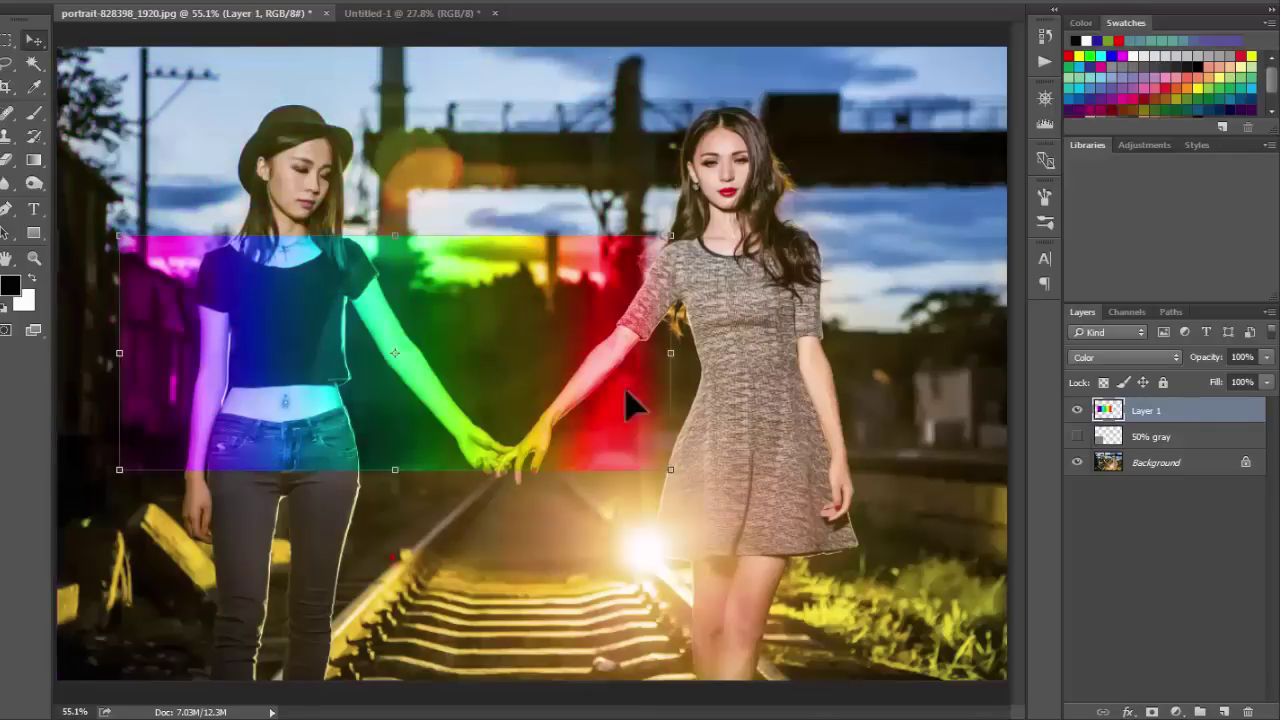
mouse_move(617, 277)
left_mouse_down()
mouse_move(623, 349)
mouse_move(732, 238)
mouse_move(729, 206)
mouse_move(712, 198)
mouse_move(330, 325)
mouse_move(306, 409)
mouse_move(280, 409)
mouse_move(270, 310)
mouse_move(244, 293)
left_mouse_up()
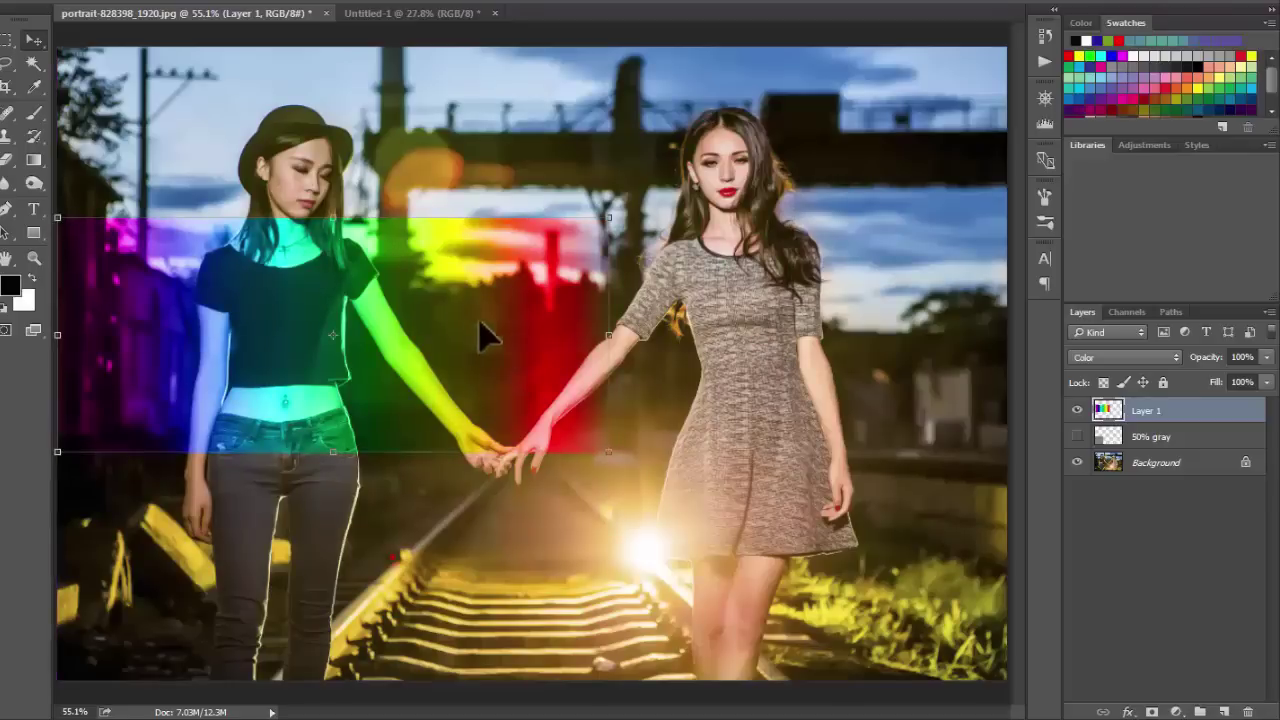
mouse_move(480, 323)
left_mouse_down()
mouse_move(526, 357)
mouse_move(509, 348)
mouse_move(690, 332)
left_mouse_up()
left_click(1126, 357)
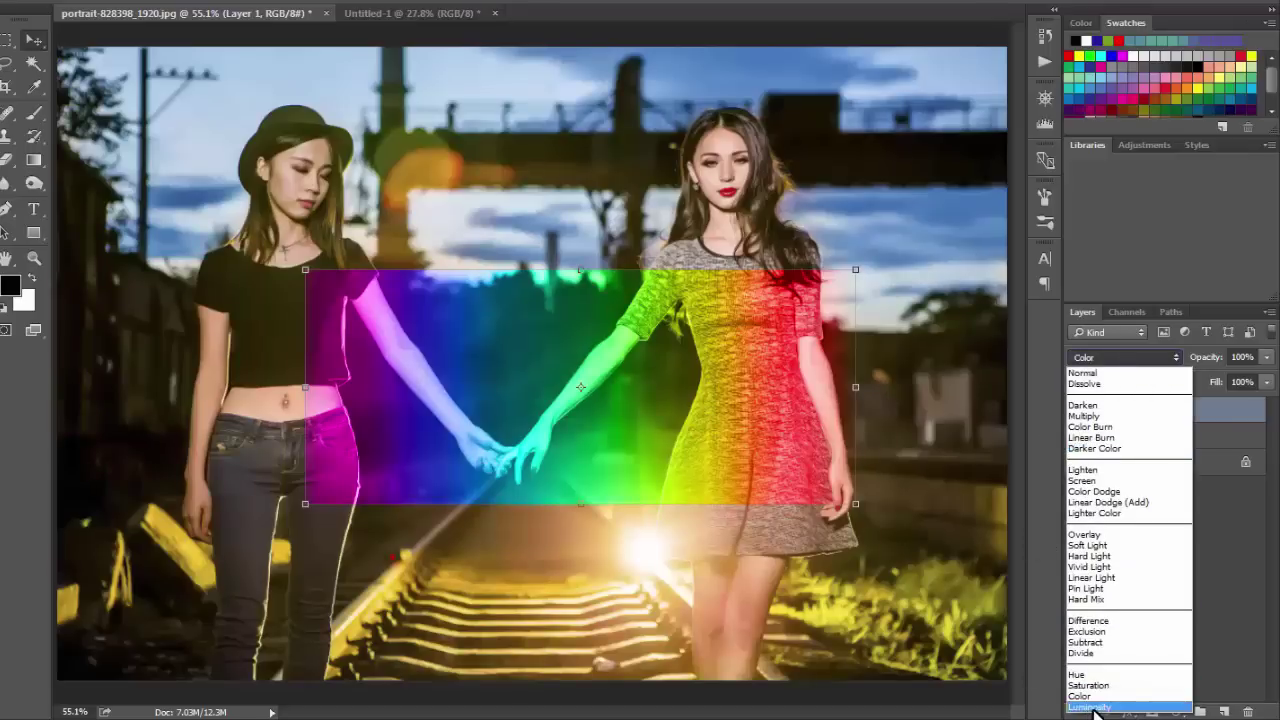
Step: Set the rainbow layer to Luminosity and stretch it over the left woman, then the whole photo
left_click(1097, 707)
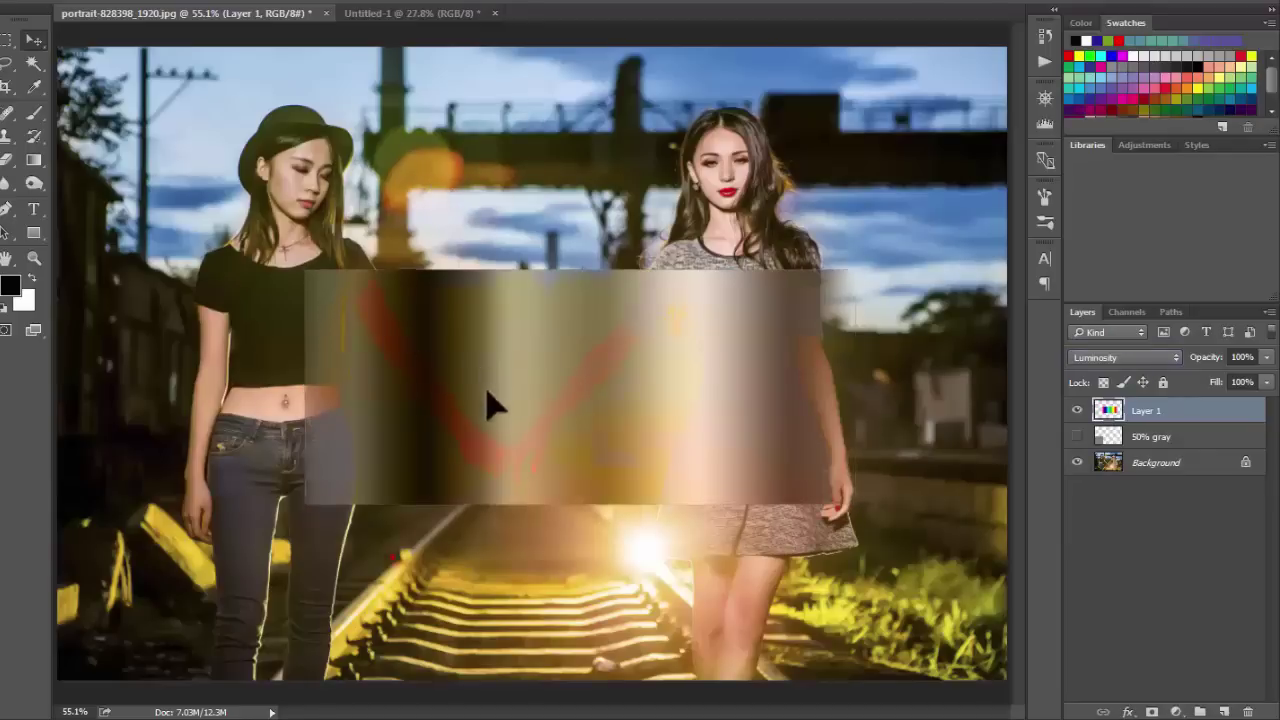
left_click_drag(486, 406, 277, 194)
left_click_drag(369, 310, 369, 560)
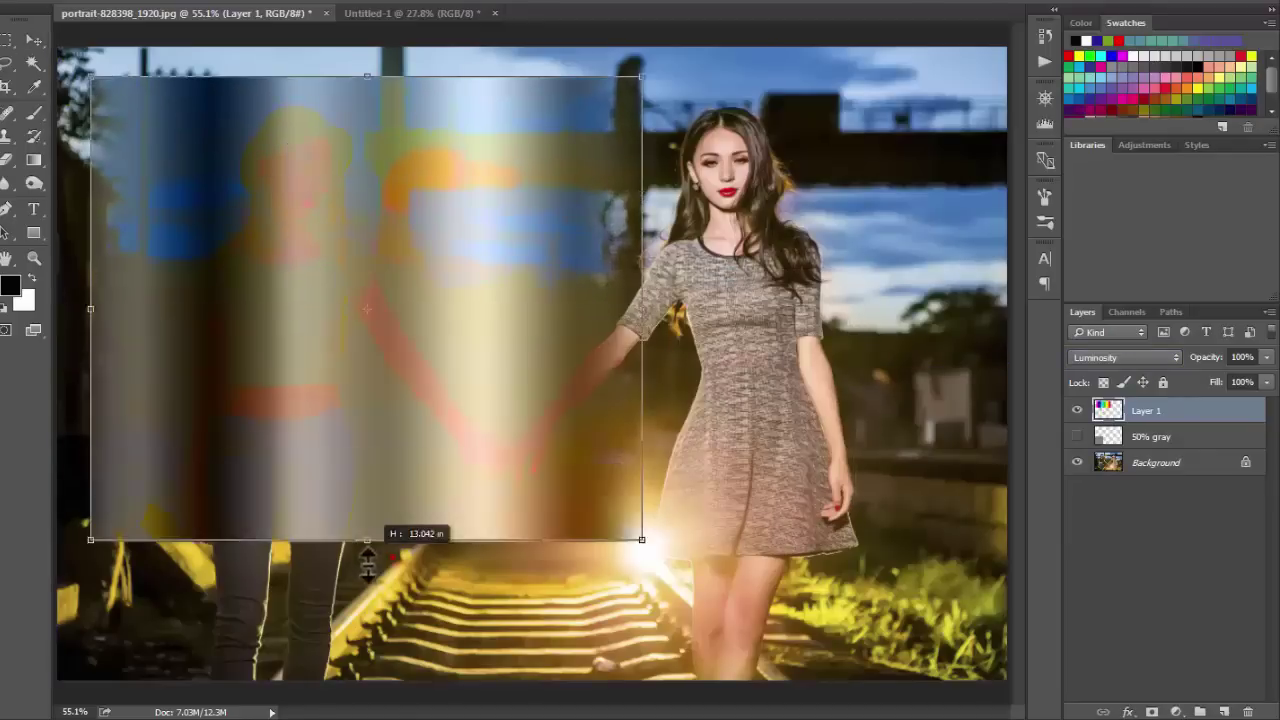
left_click_drag(272, 255, 243, 223)
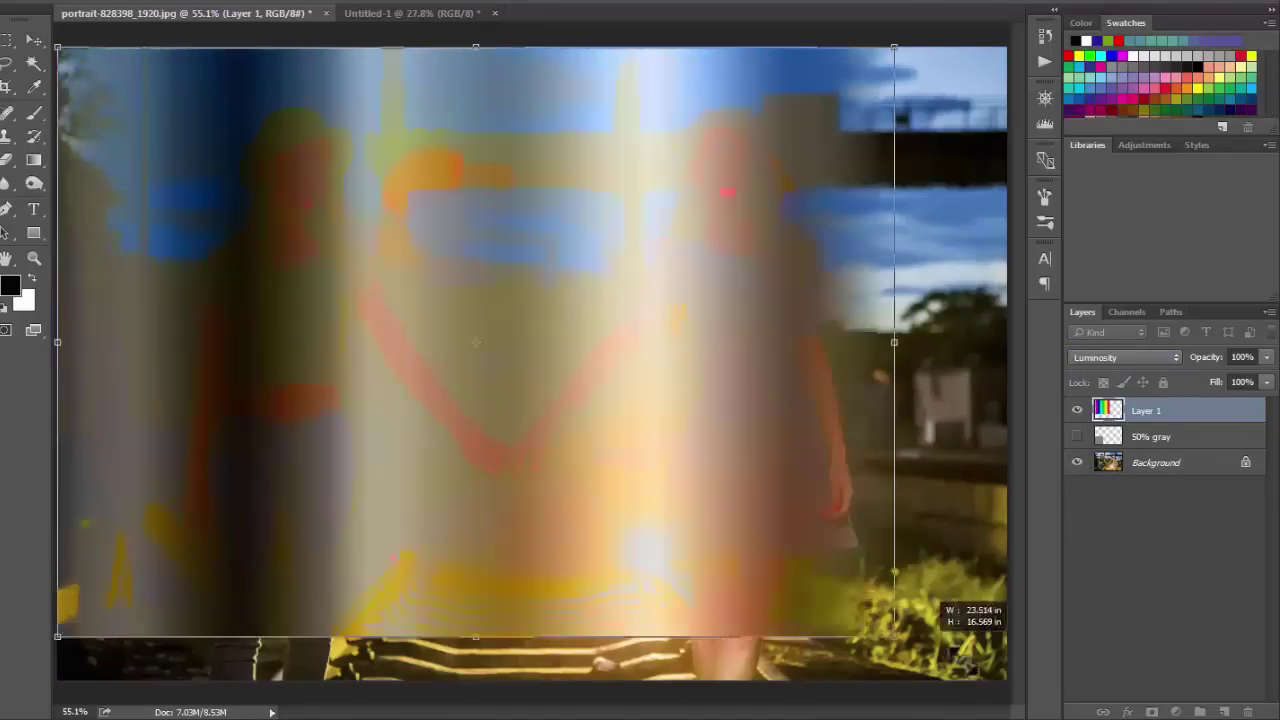
left_click_drag(665, 572, 1010, 682)
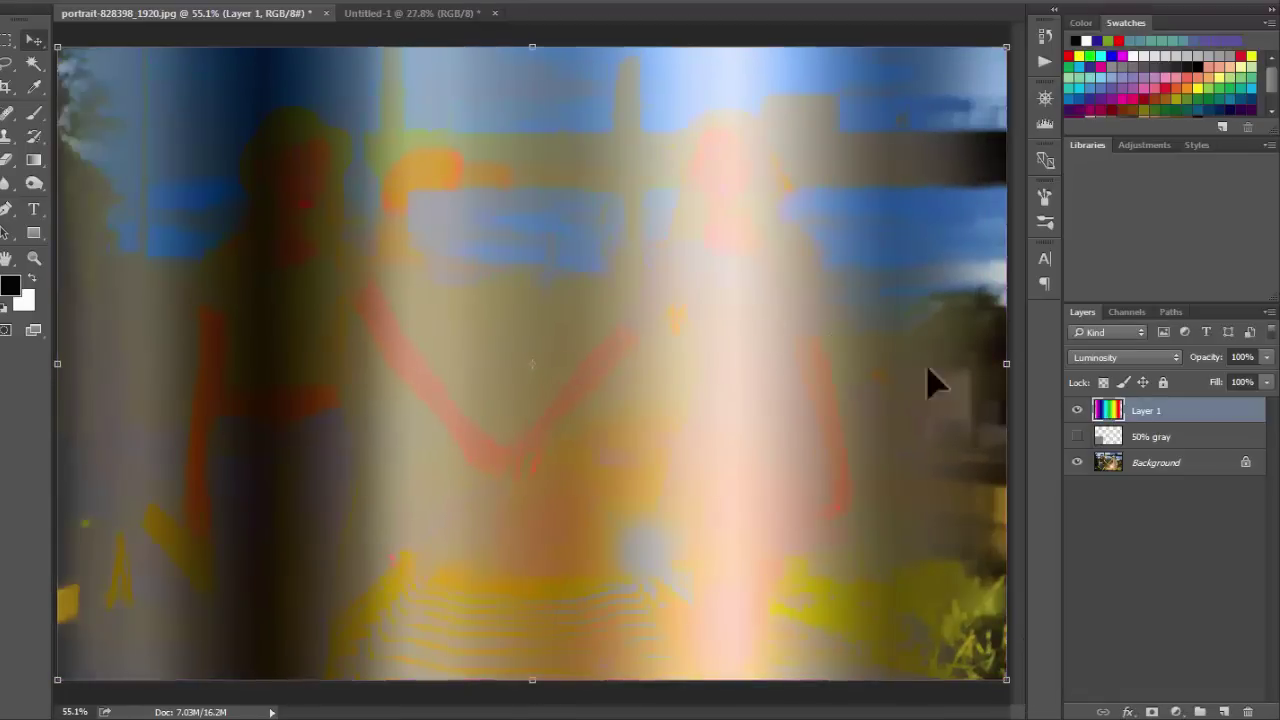
Step: Test a lower opacity, then shrink the Luminosity gradient into a band at the photo's centre
left_click(1268, 357)
left_click_drag(1237, 374, 1278, 380)
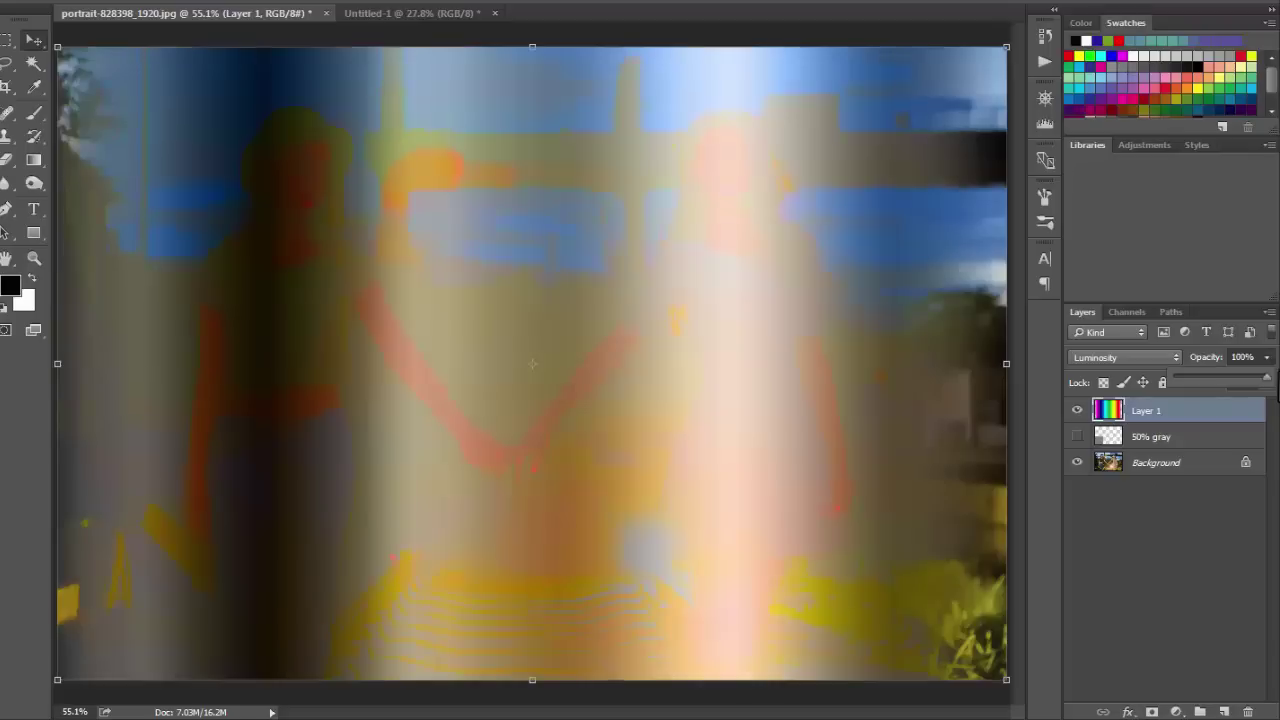
left_click(1005, 72)
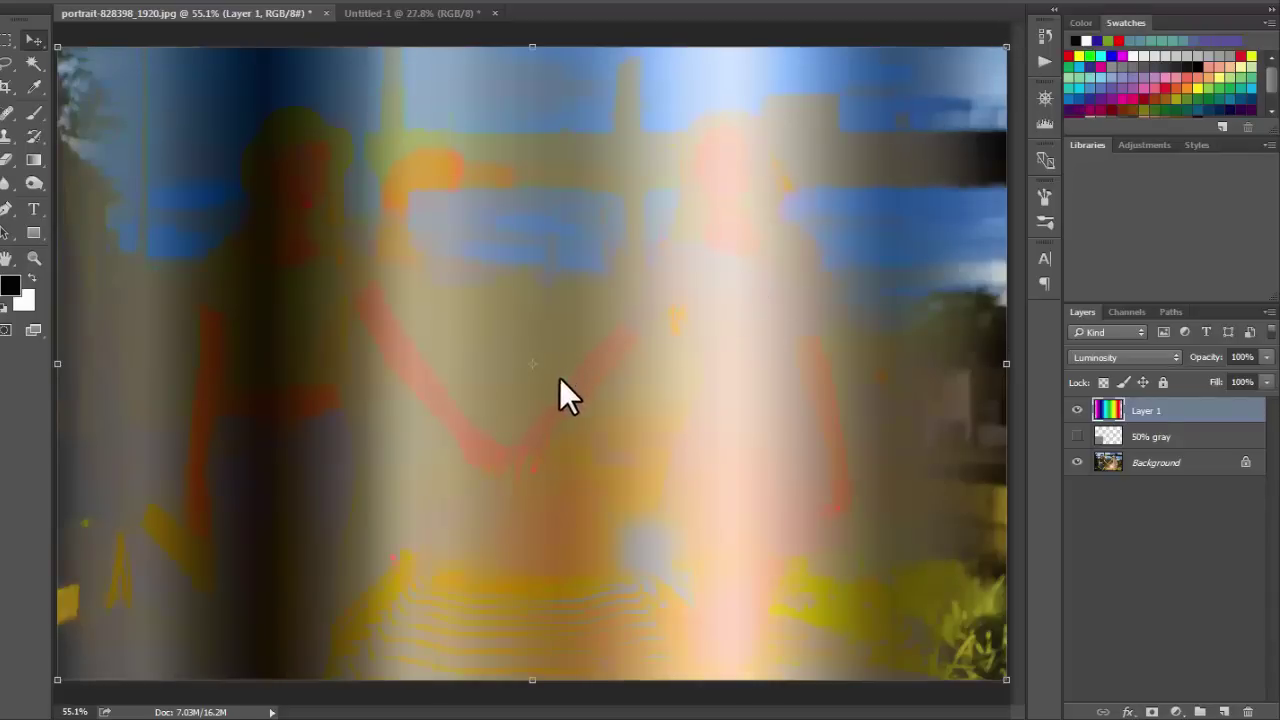
mouse_move(997, 52)
left_mouse_down()
mouse_move(657, 320)
mouse_move(557, 486)
left_mouse_up()
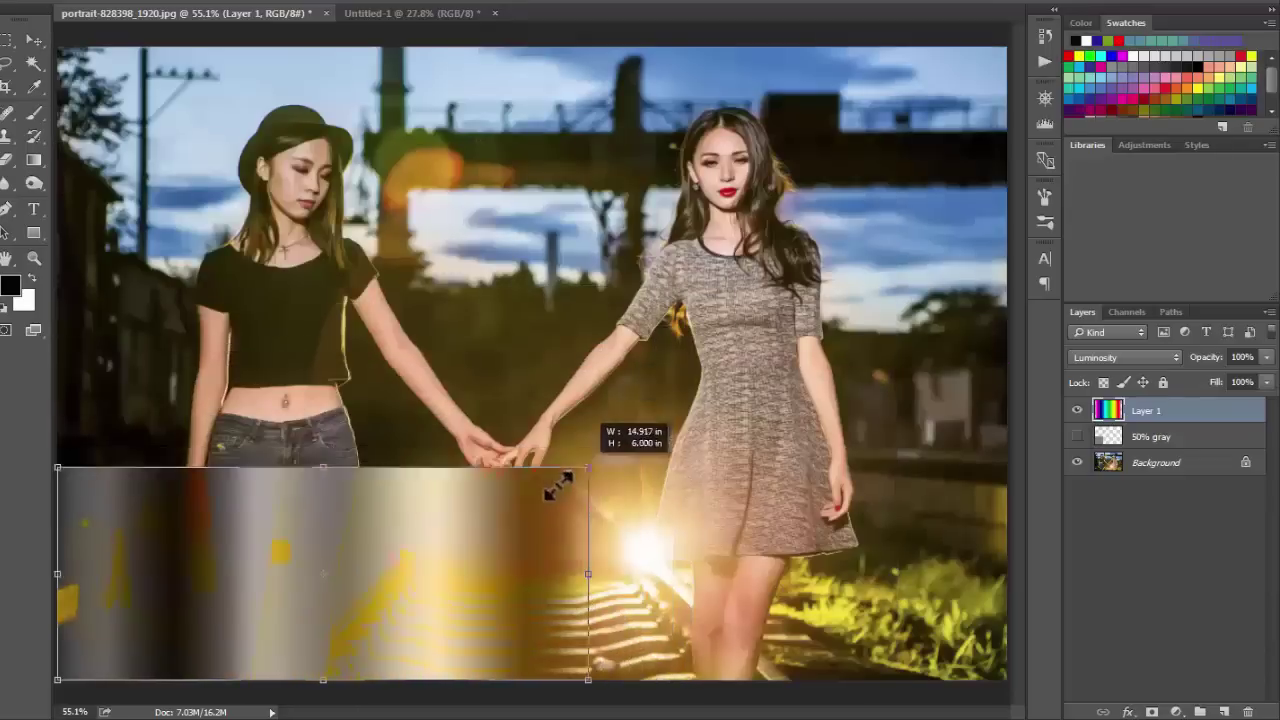
left_click_drag(414, 529, 729, 371)
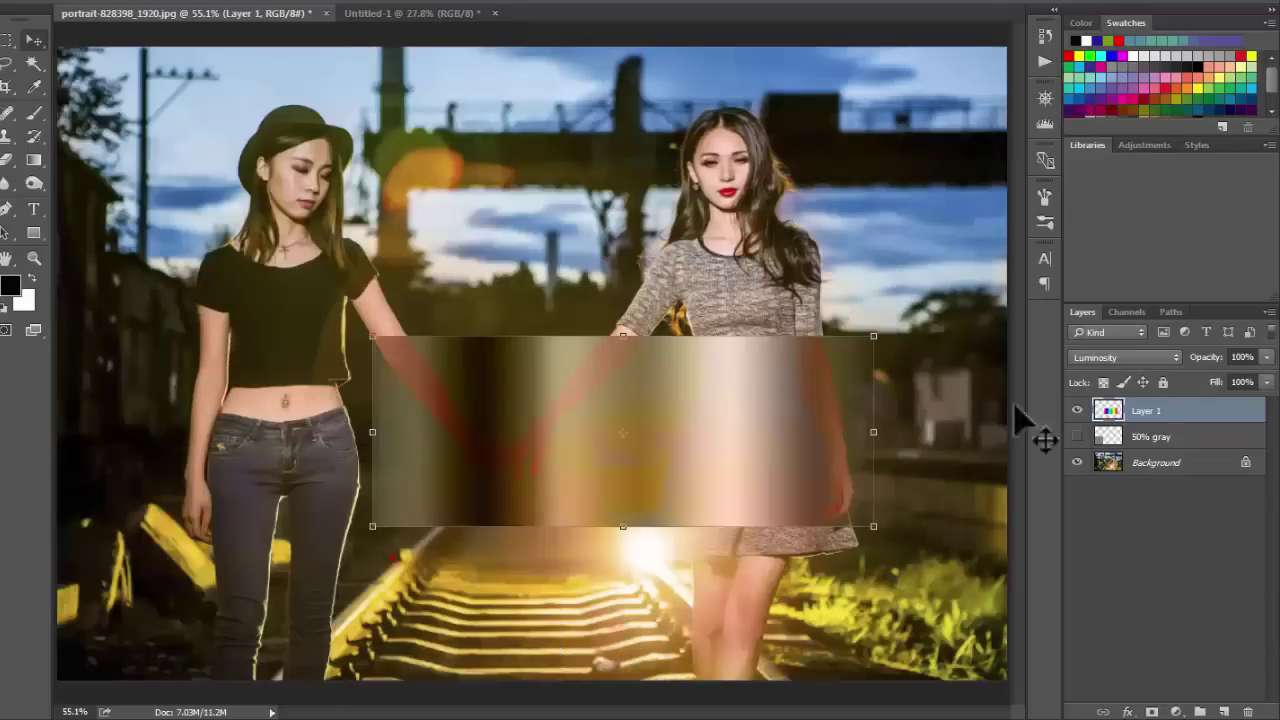
Step: Keep Luminosity and reshape the band wider and flatter, low across the tracks below the hands
left_click(1110, 358)
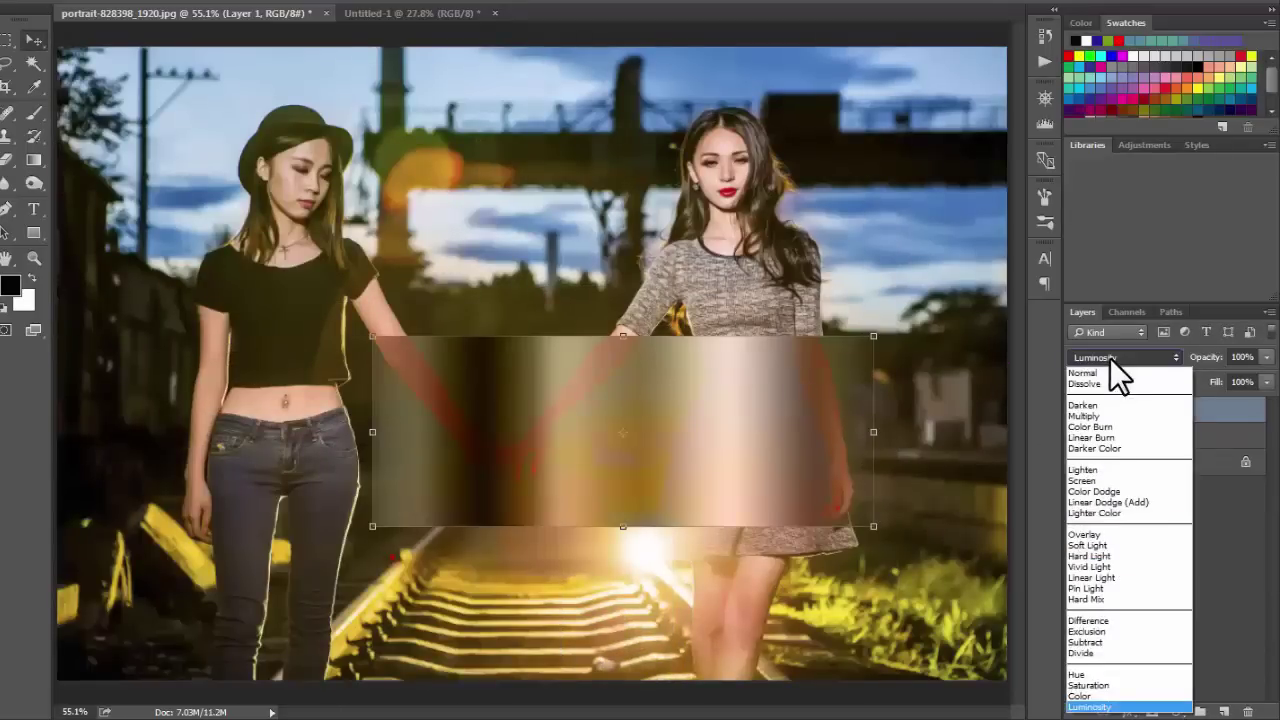
left_click(1110, 358)
left_click_drag(686, 395, 489, 418)
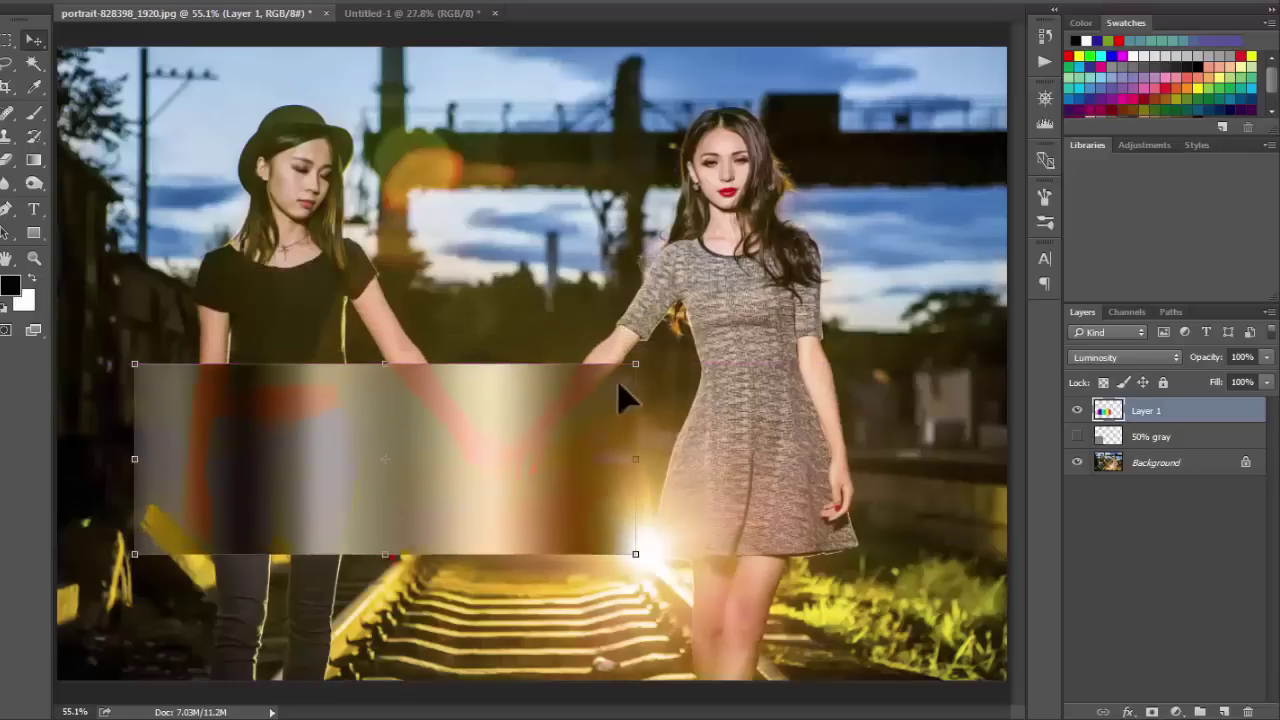
left_click_drag(636, 366, 752, 458)
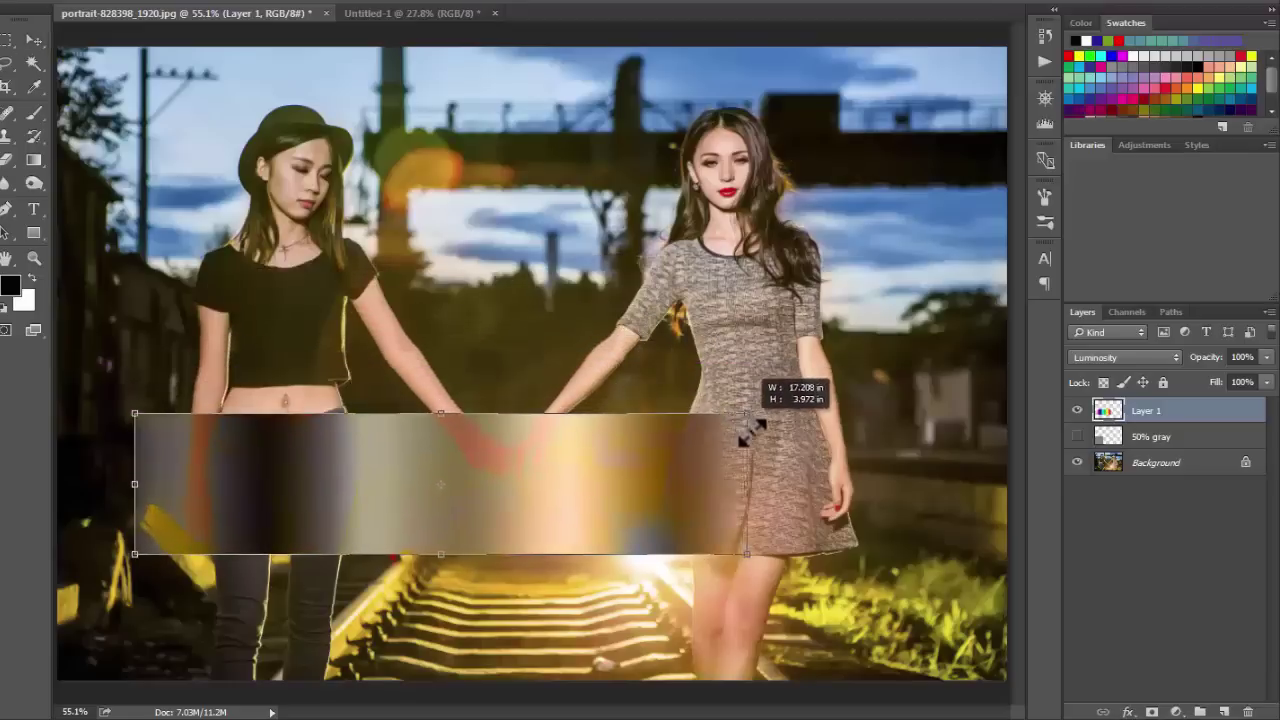
left_click_drag(606, 492, 711, 521)
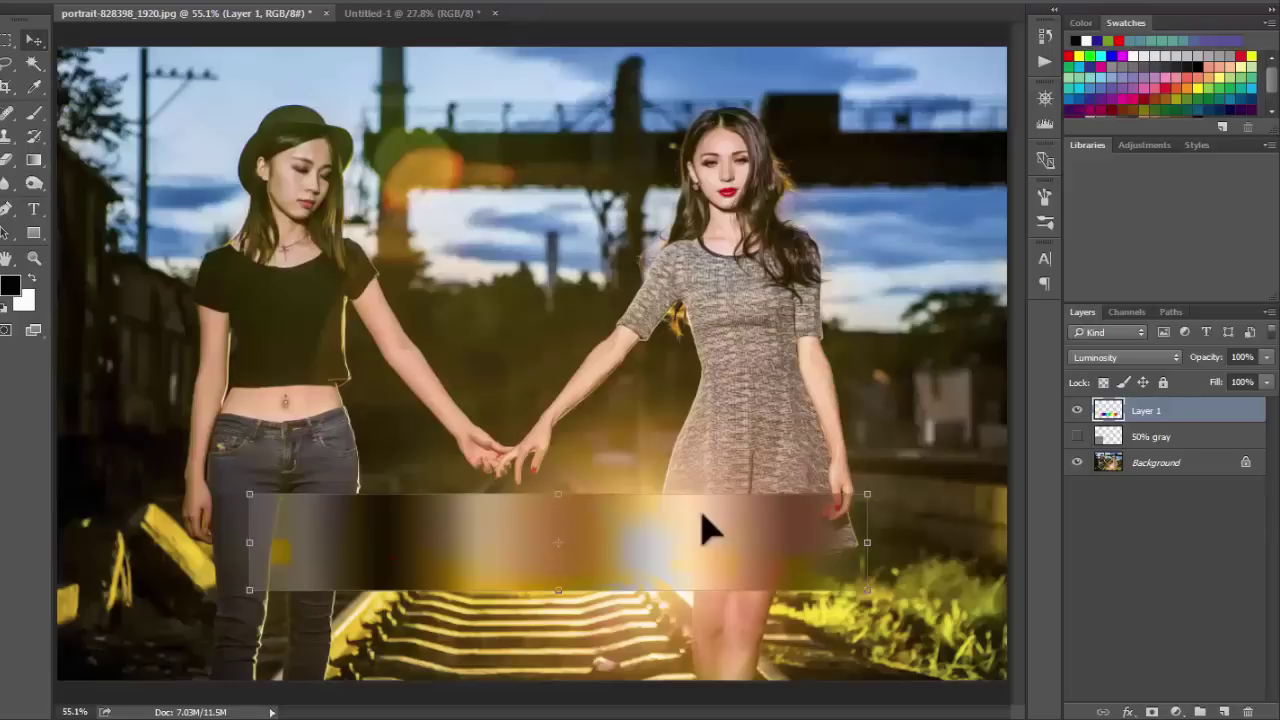
left_click_drag(530, 521, 580, 537)
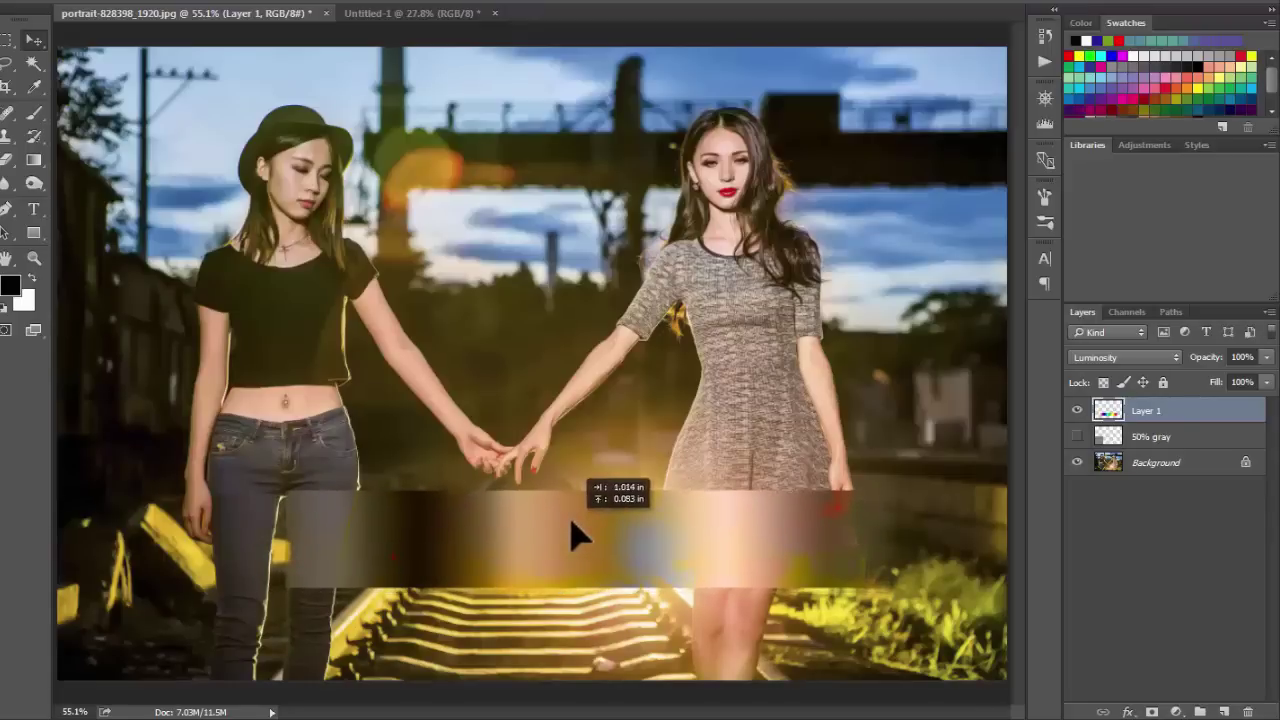
left_click_drag(694, 515, 679, 520)
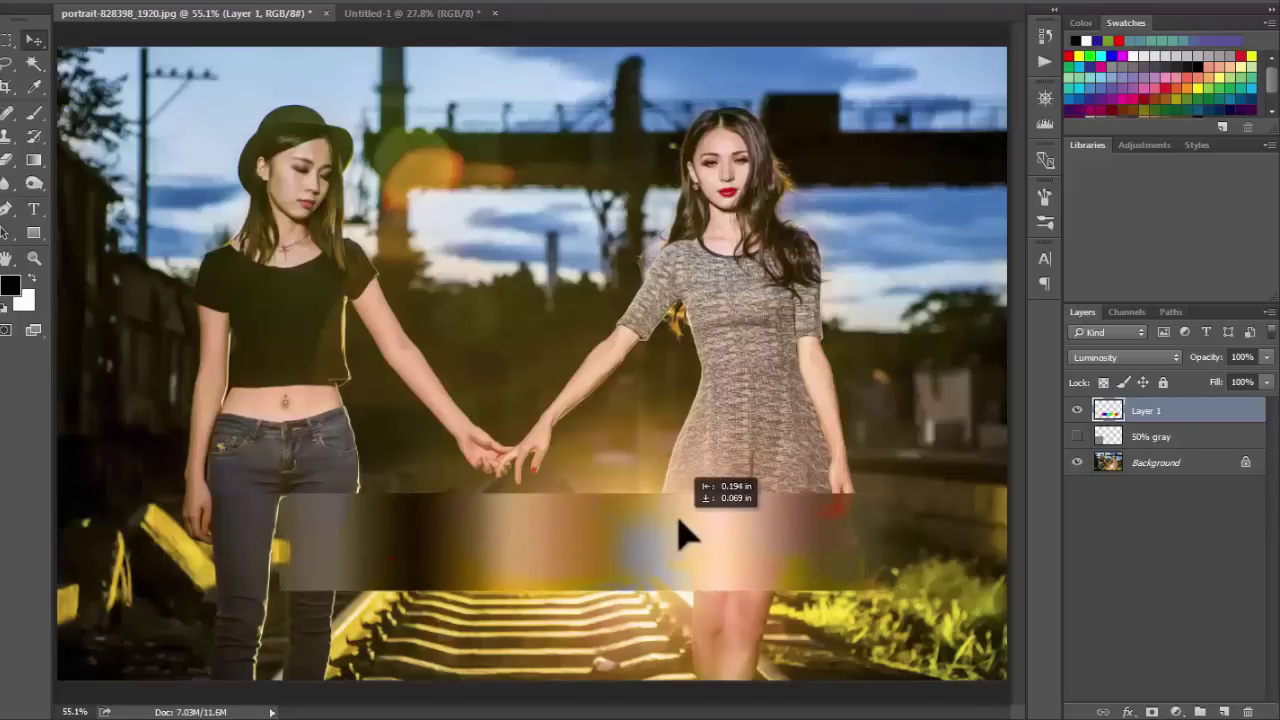